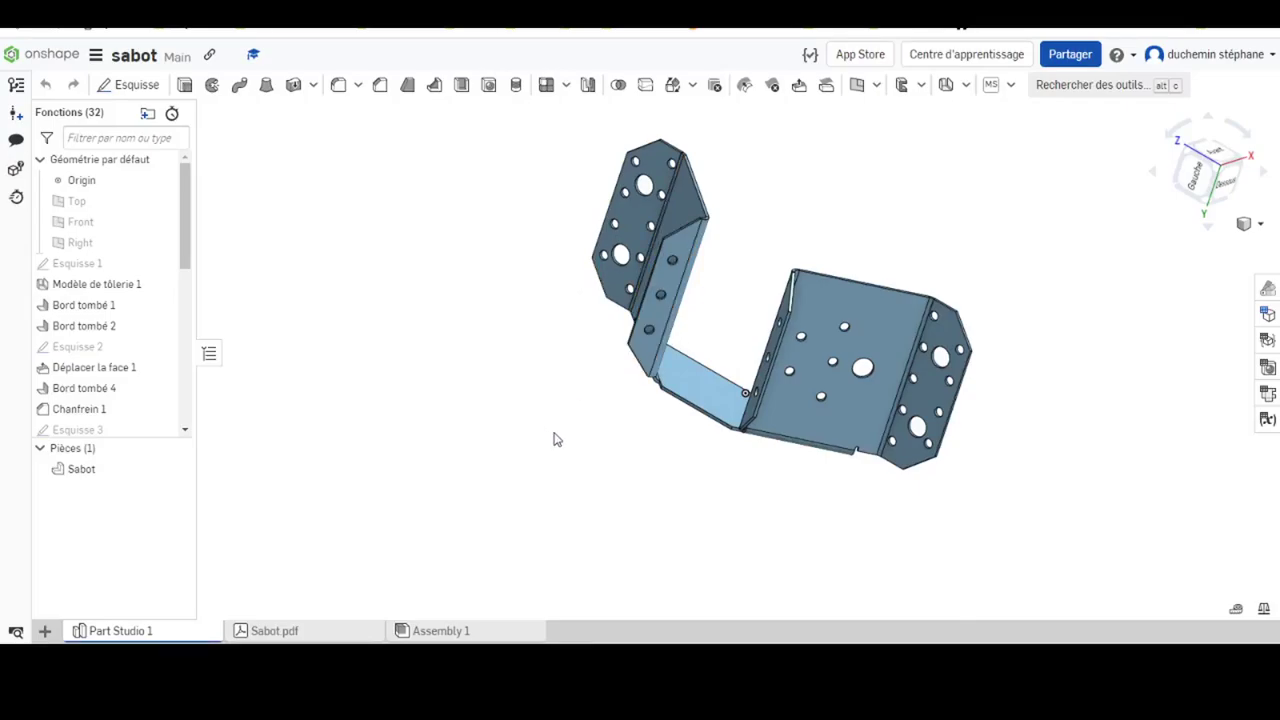
Orbit the existing sabot part, then leave its Part Studio for the Documents page
mouse_move(606, 443)
right_down()
mouse_move(605, 417)
mouse_move(587, 409)
mouse_move(506, 503)
right_up()
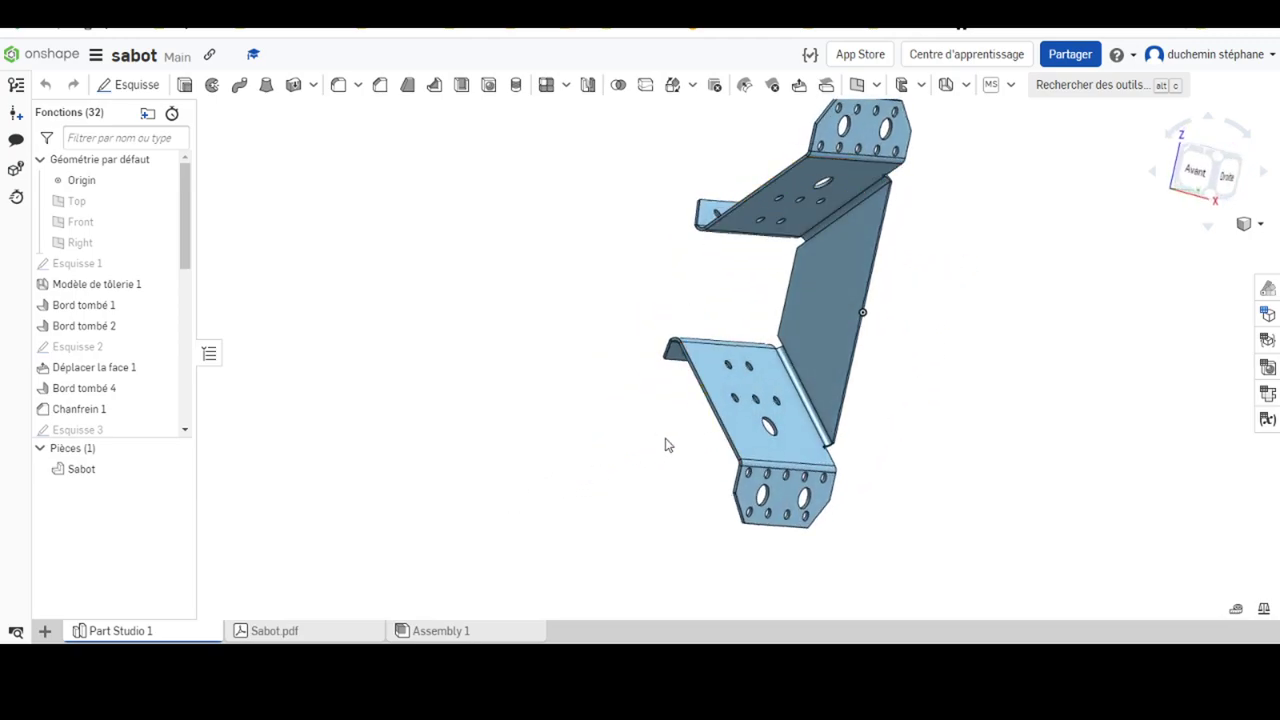
mouse_move(666, 443)
right_down()
mouse_move(629, 389)
mouse_move(650, 355)
mouse_move(729, 300)
mouse_move(817, 320)
mouse_move(823, 289)
mouse_move(717, 303)
mouse_move(689, 343)
mouse_move(643, 323)
right_up()
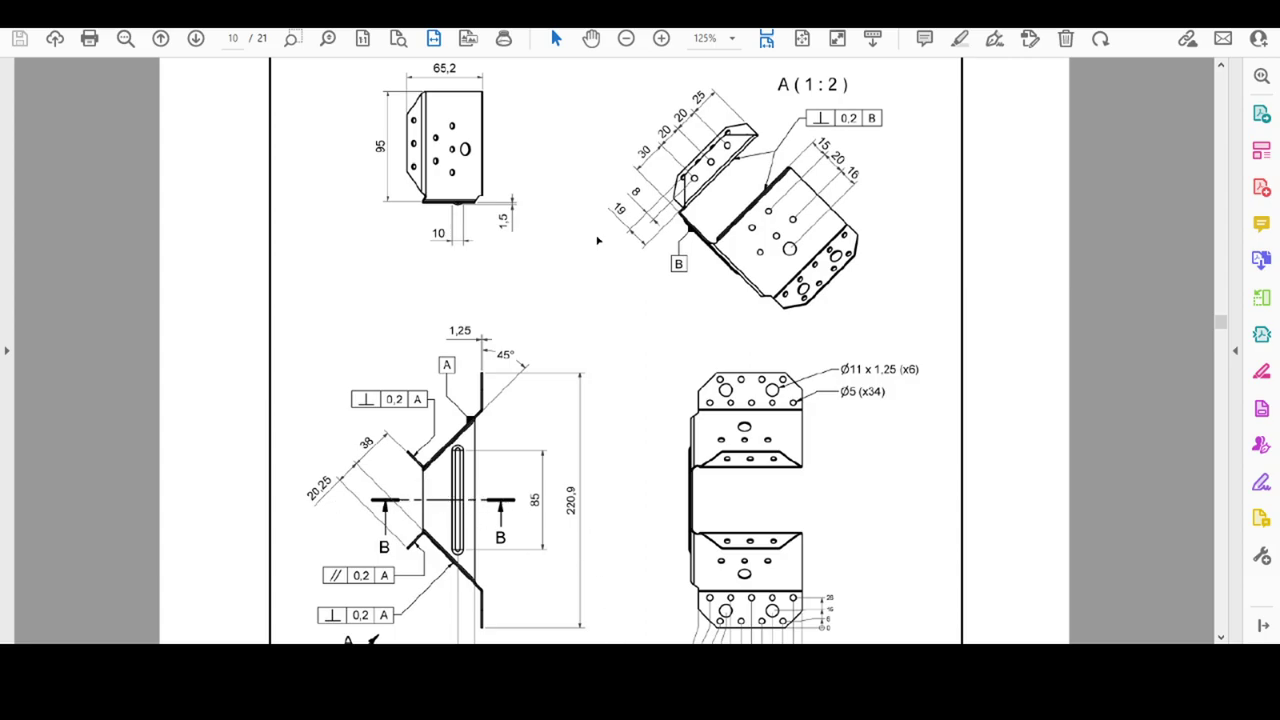
click(640, 590)
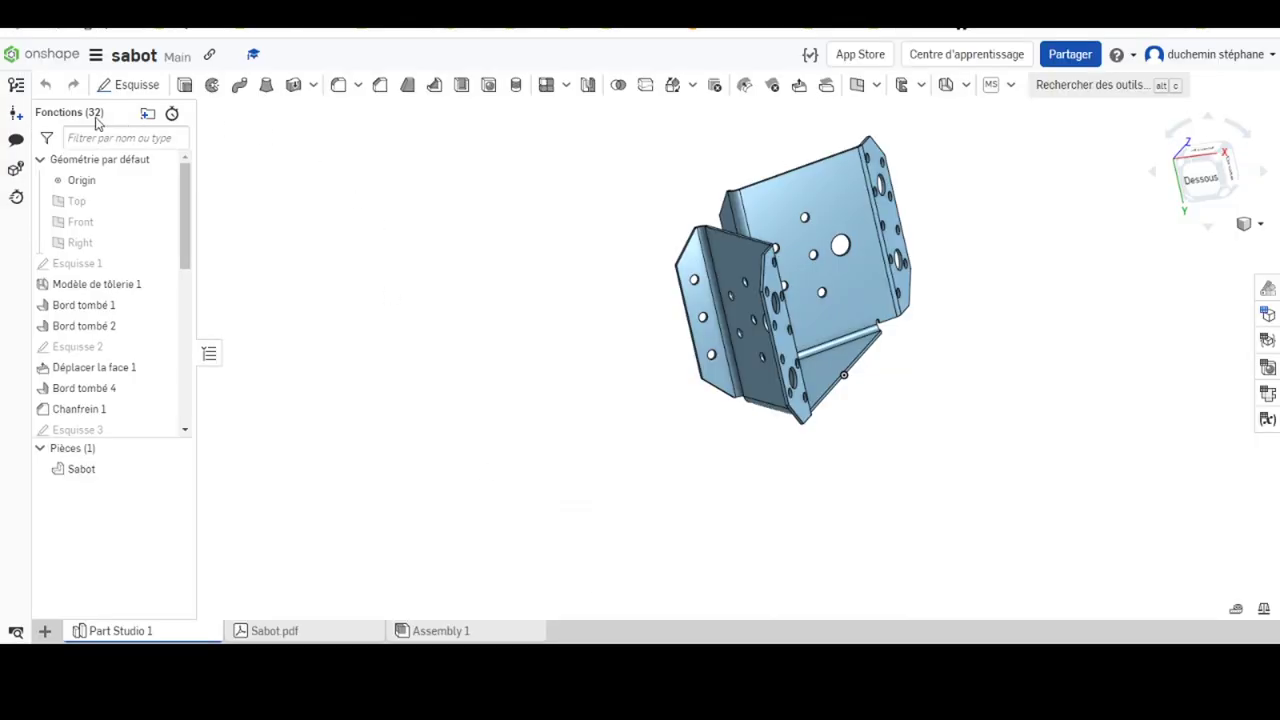
click(45, 60)
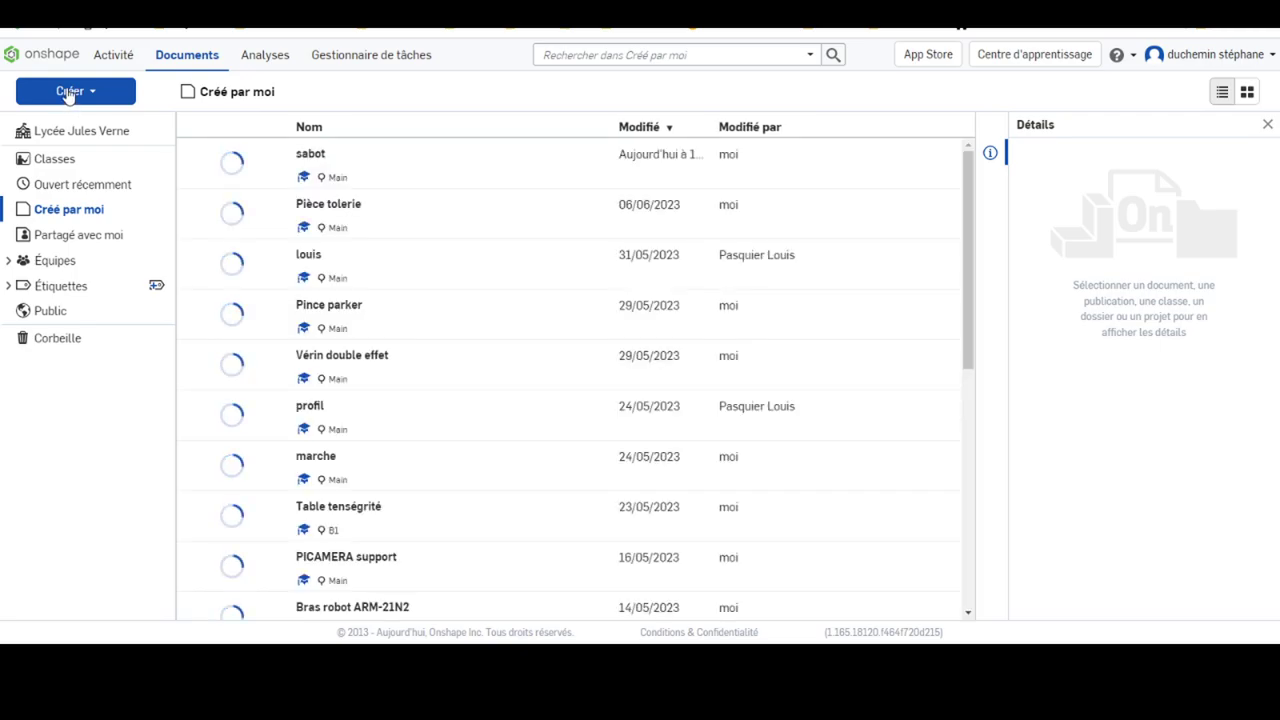
Create a new document named 'Sabot à 45°' and open its empty Part Studio 1
click(70, 95)
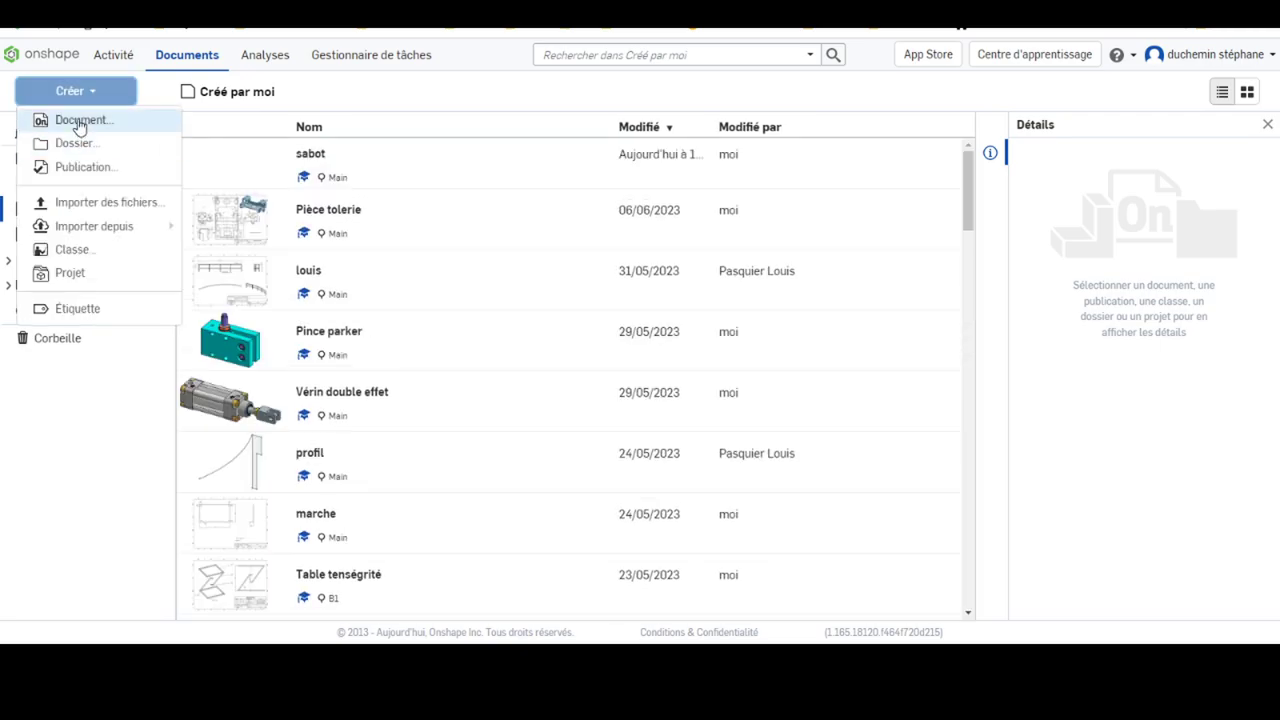
click(78, 120)
click(520, 143)
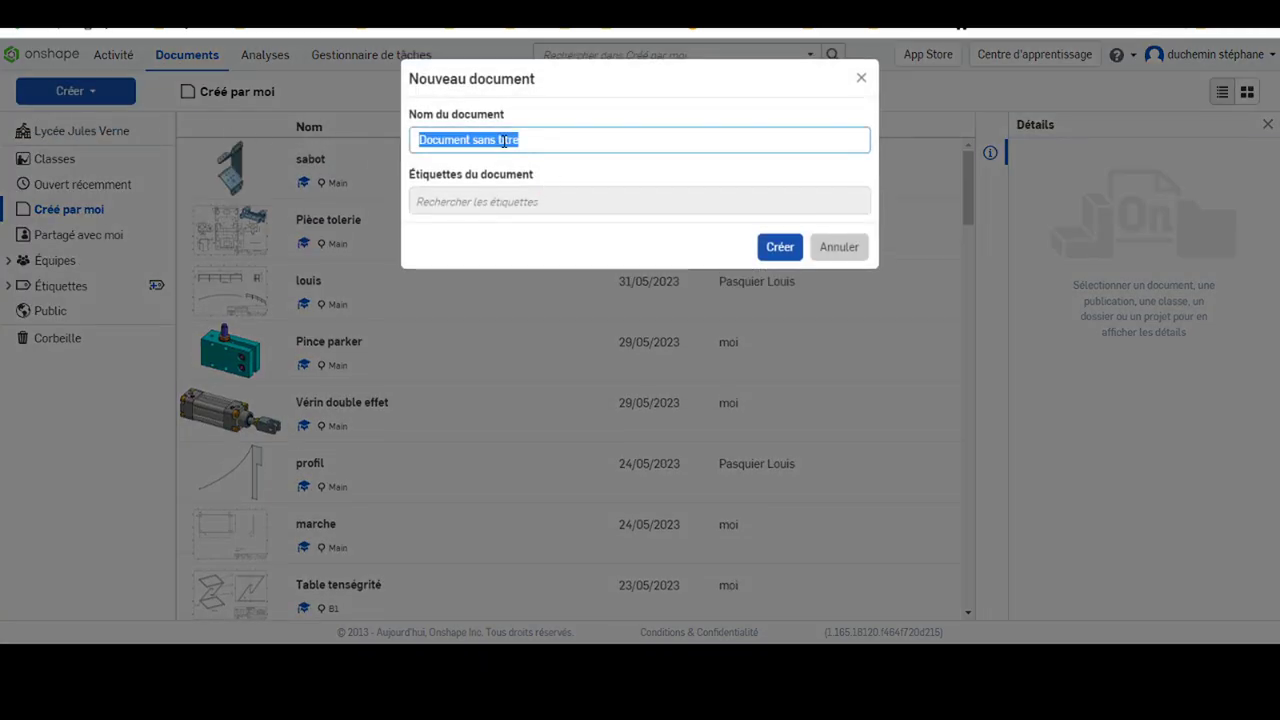
drag(500, 140, 700, 189)
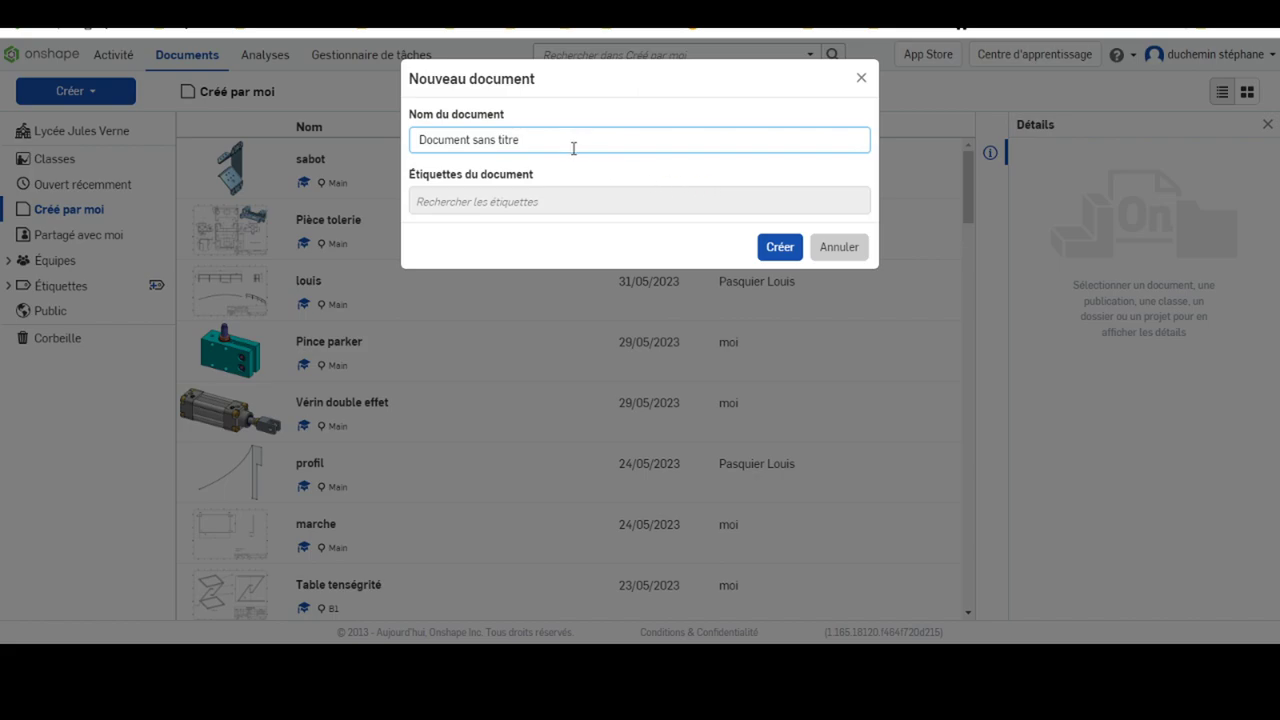
drag(563, 140, 347, 140)
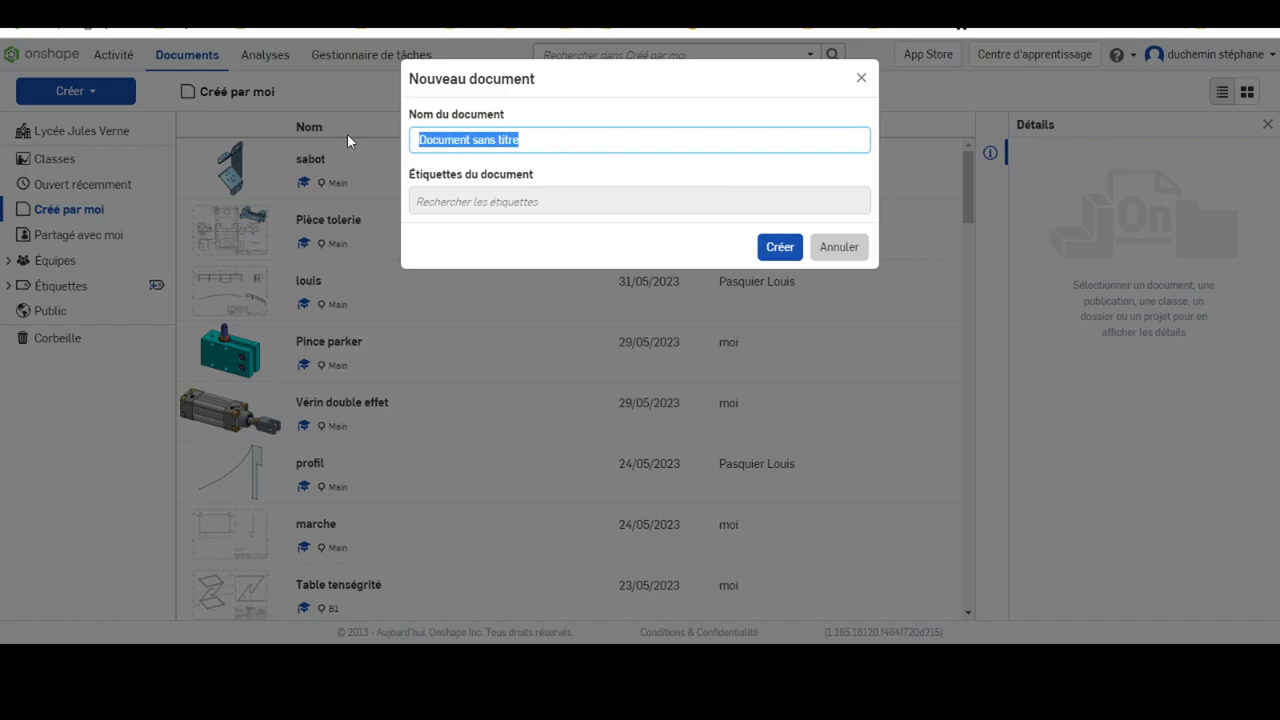
text(Sabot)
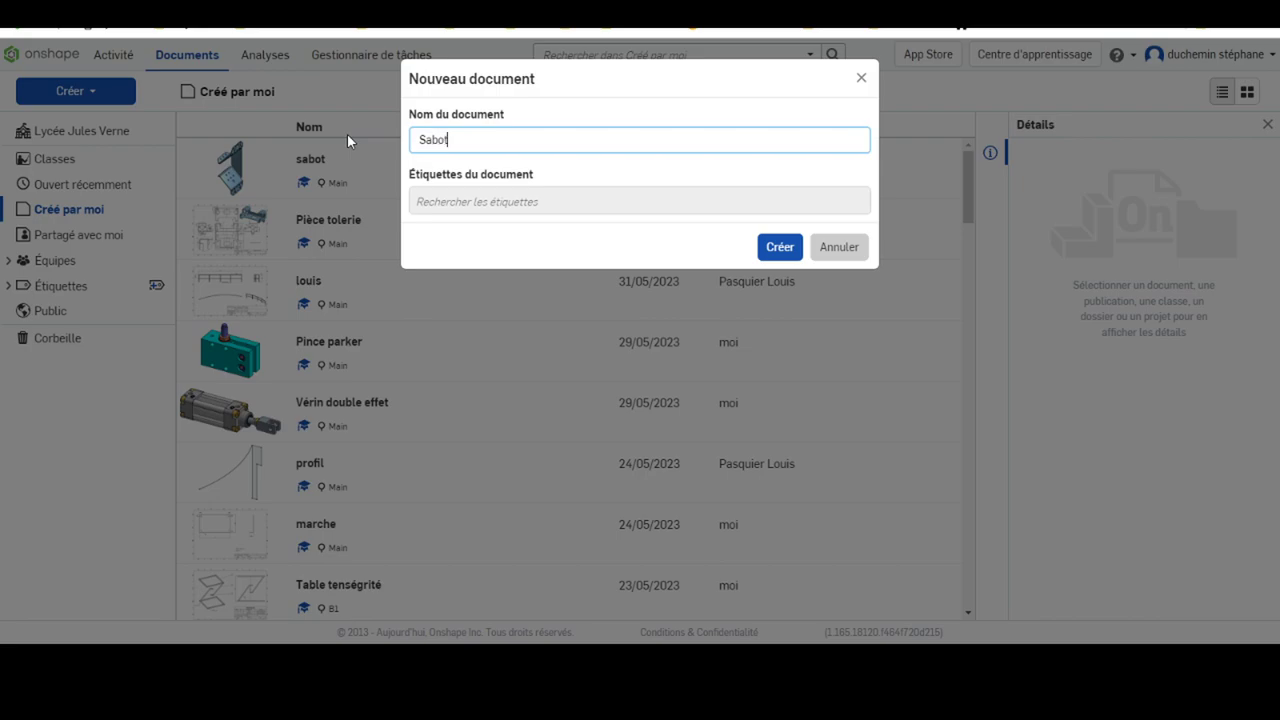
text( à 45°)
click(785, 249)
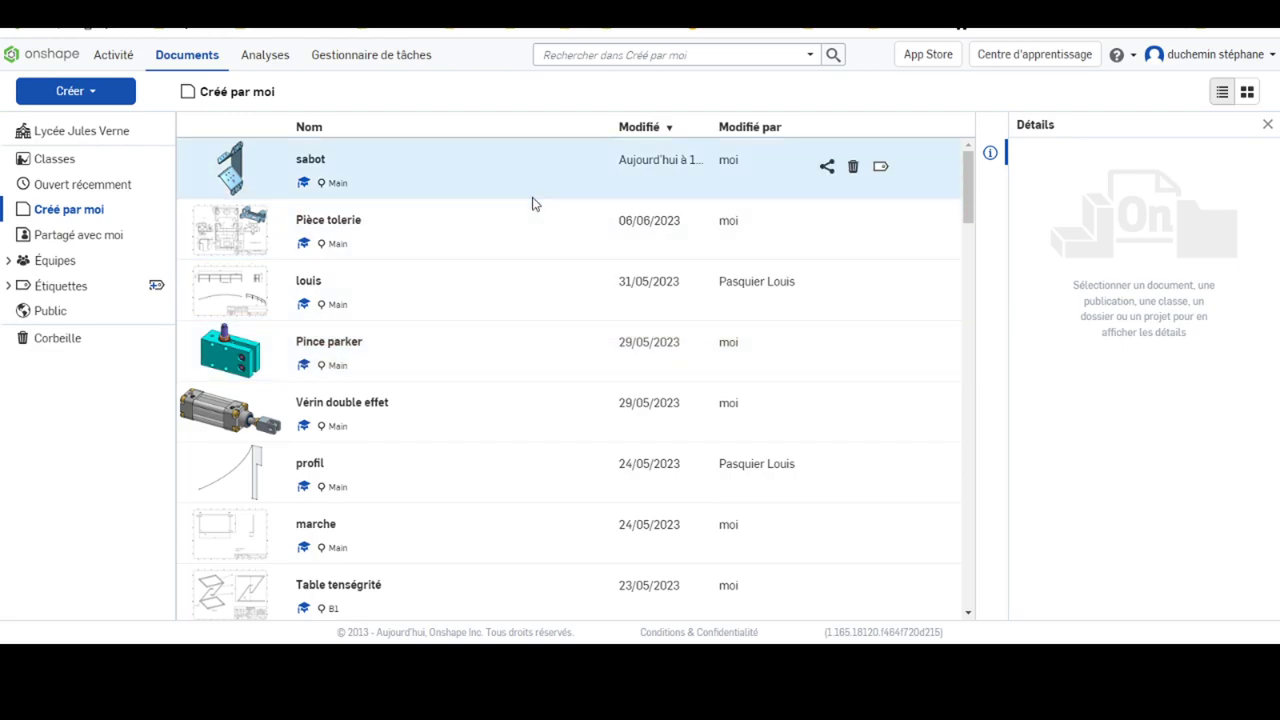
click(458, 178)
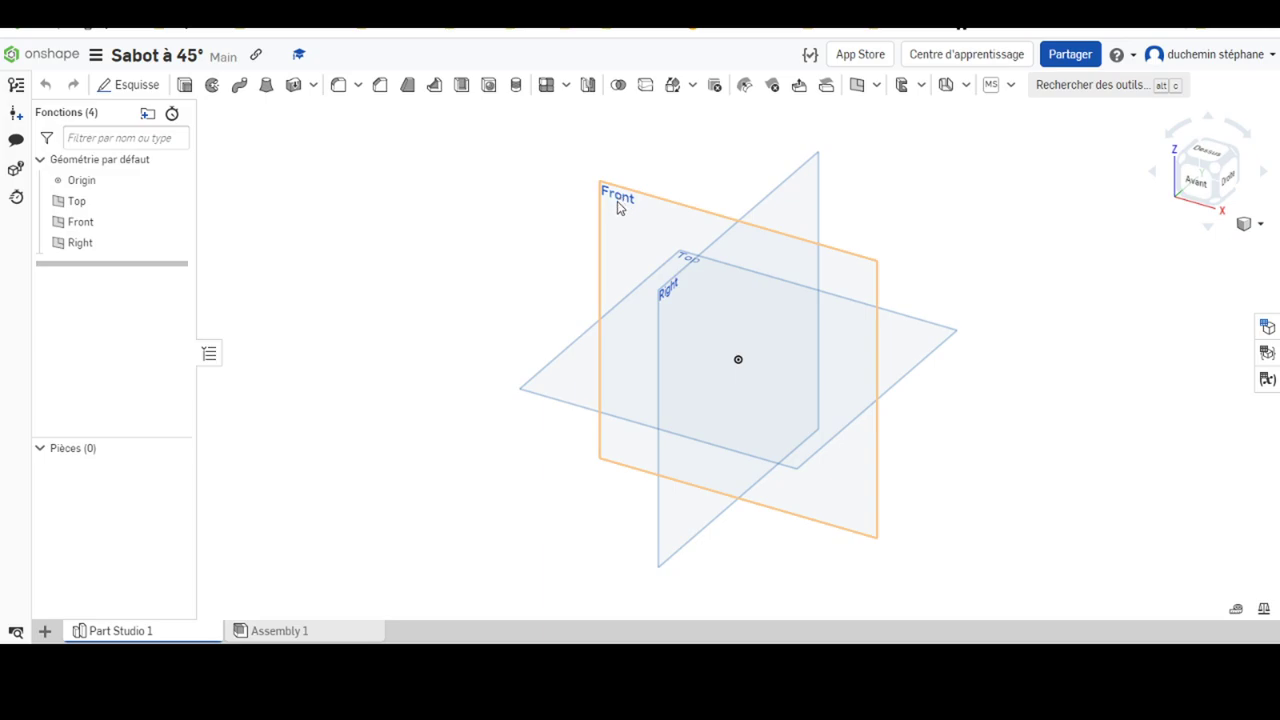
Start Esquisse 1 on the Front plane, view it normal to the plane and zoom in
right_click(618, 203)
mouse_move(672, 354)
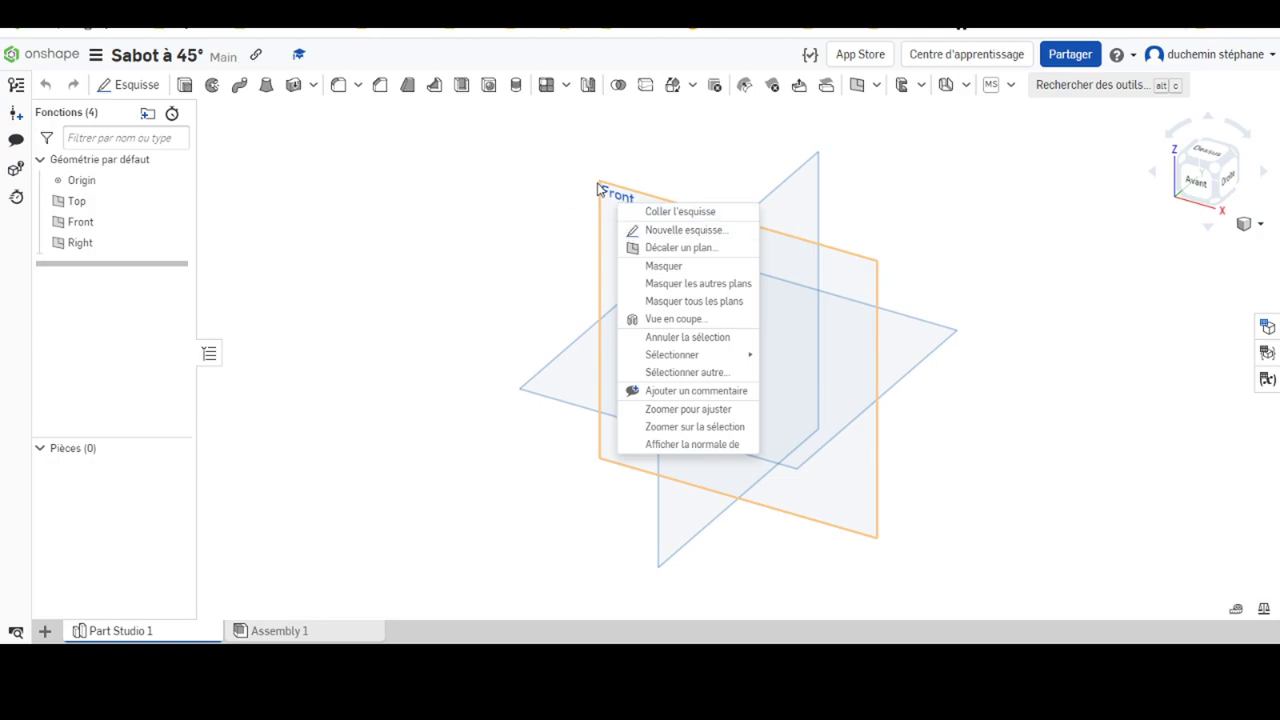
click(678, 230)
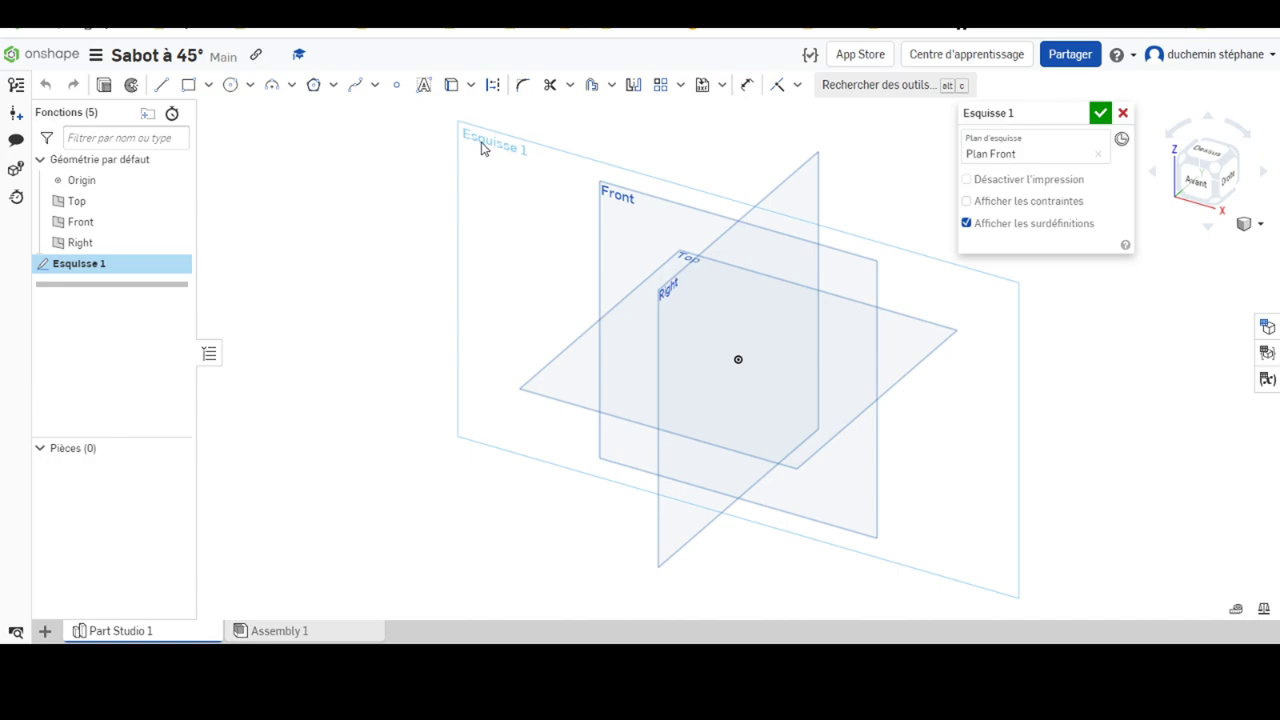
right_click(480, 155)
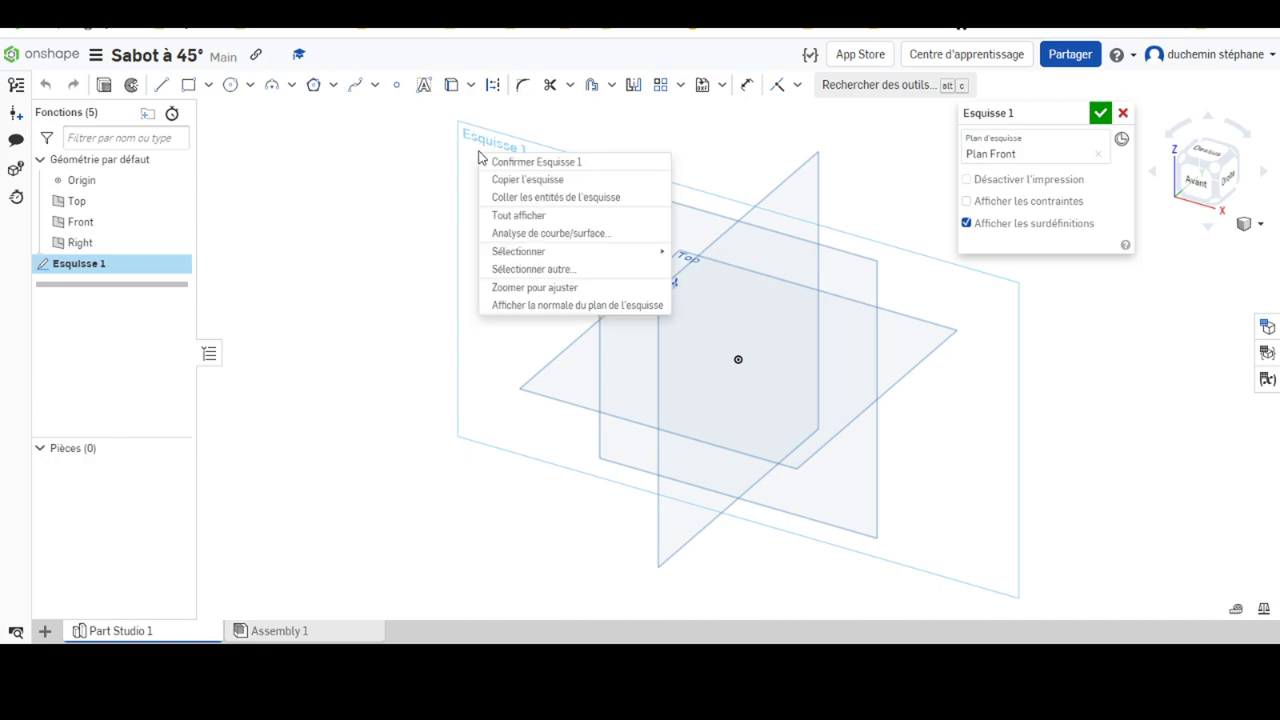
click(562, 305)
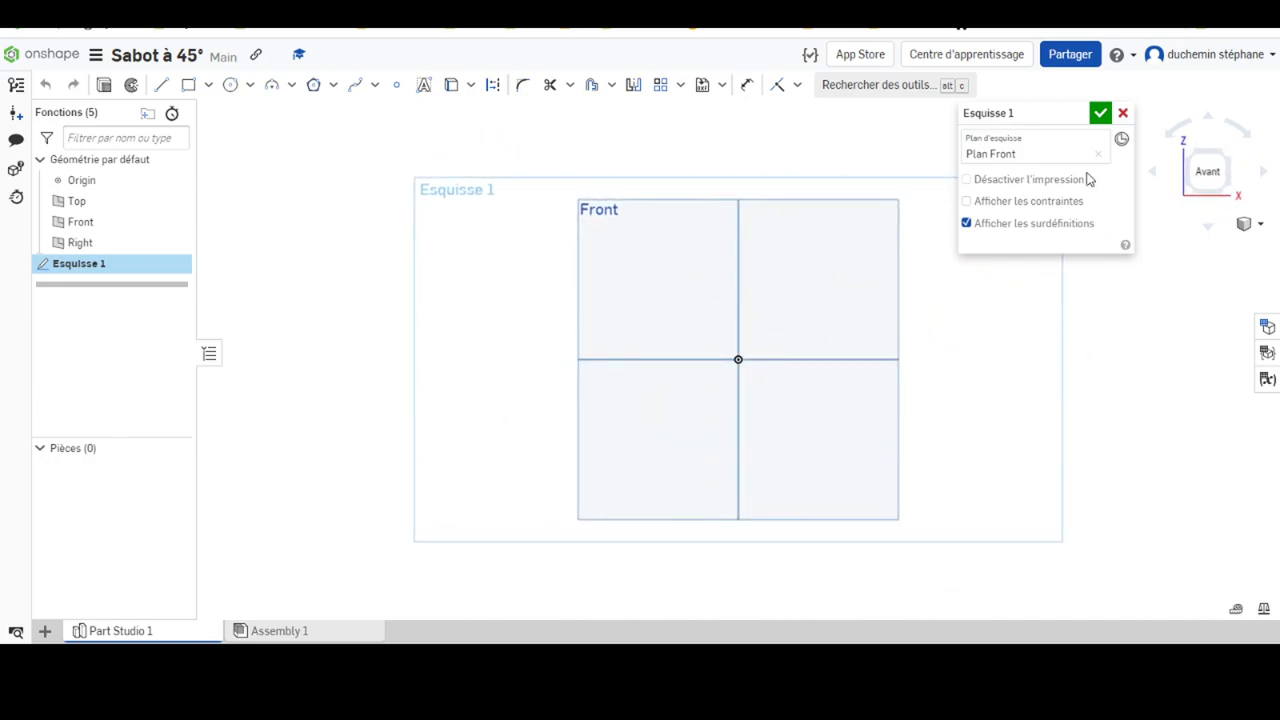
scroll(979, 377, up, 1)
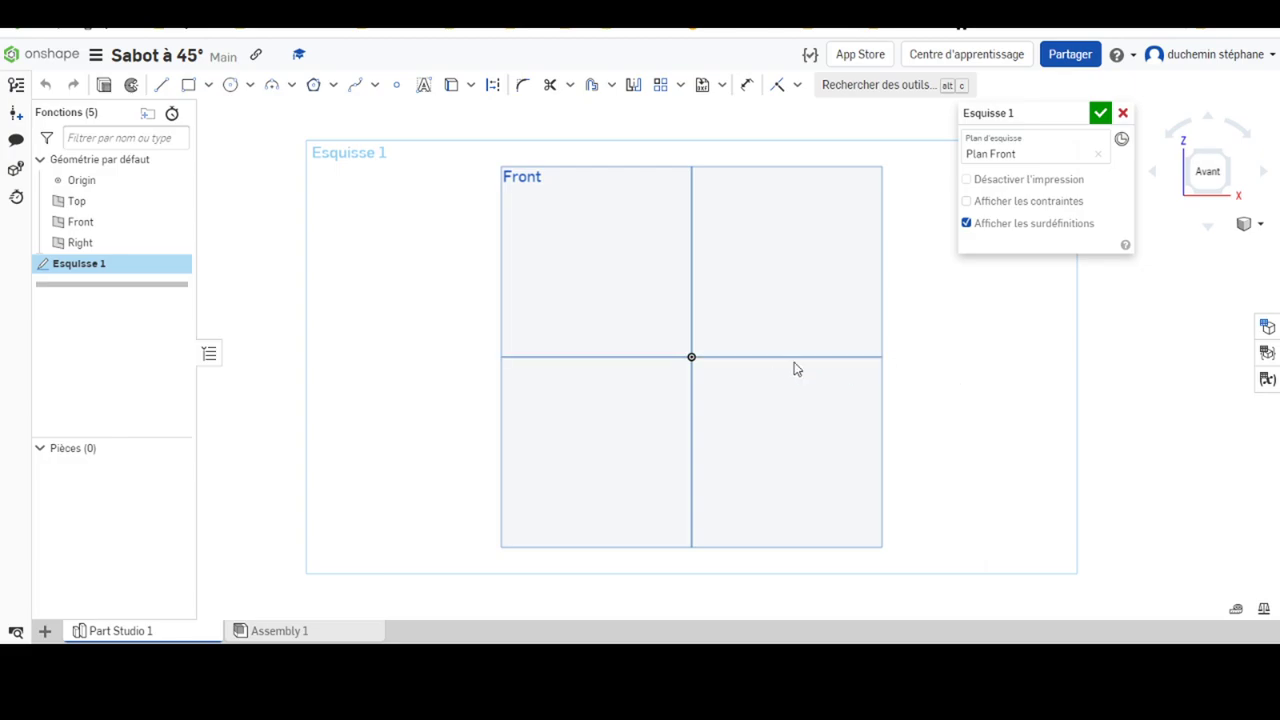
Draw a vertical line downward from the sketch origin
click(158, 87)
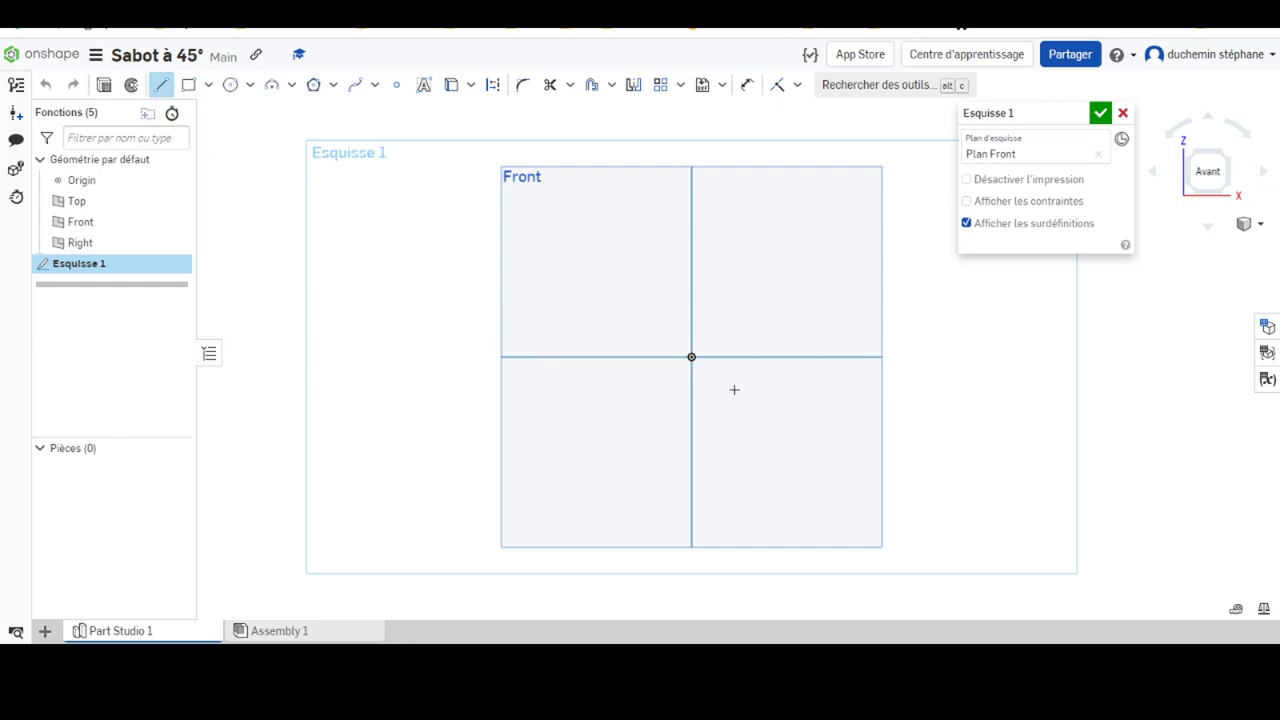
click(691, 357)
click(694, 503)
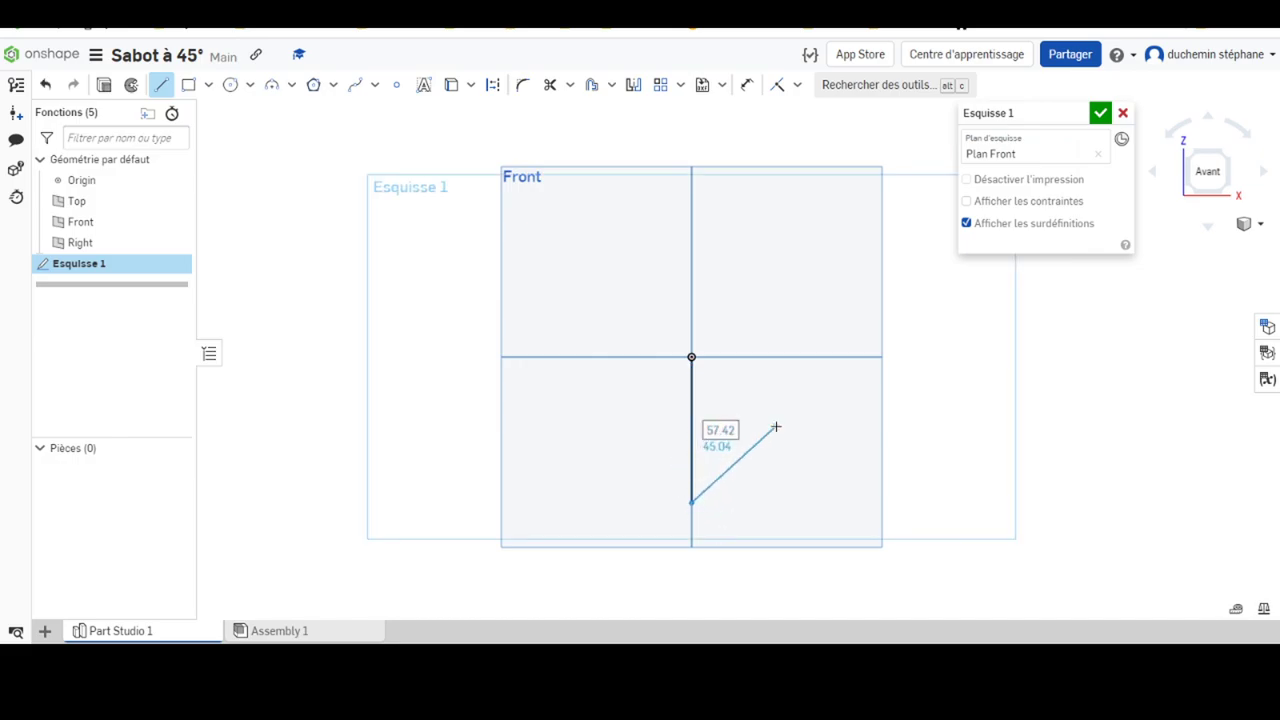
key(Escape)
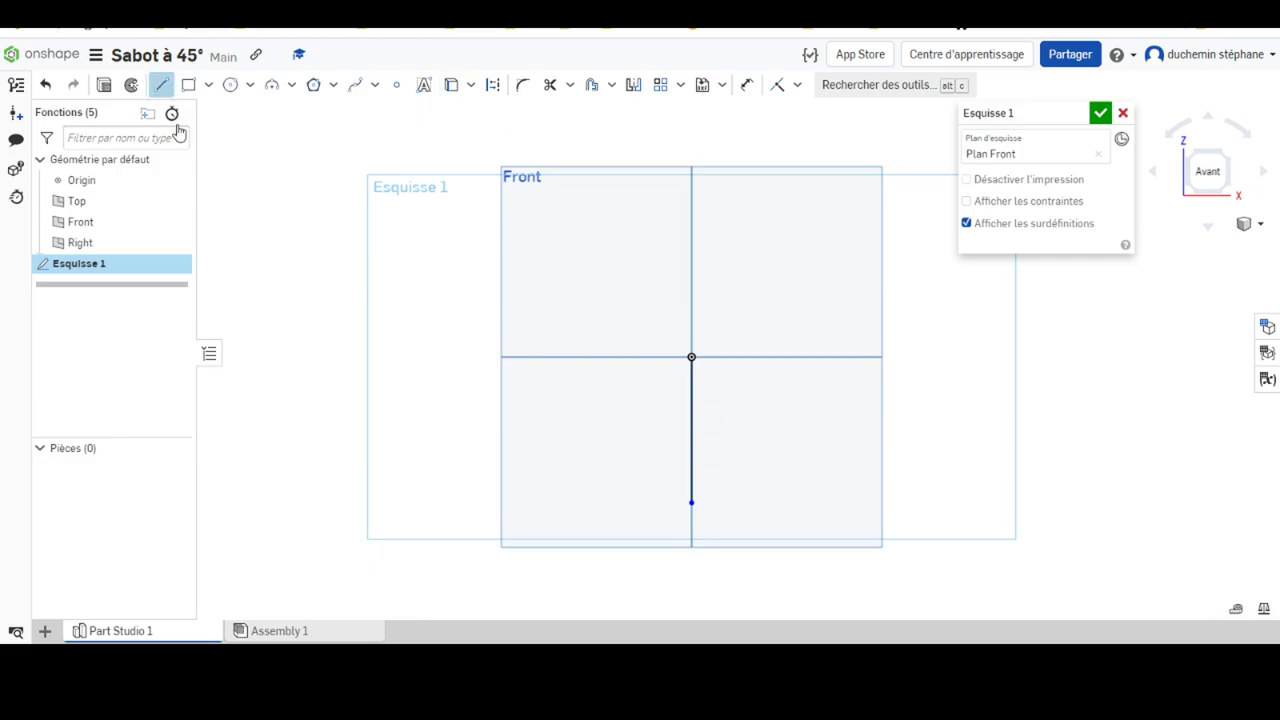
Draw the stepped profile: a 44.5 vertical, a long slanted segment, then a short vertical
click(589, 357)
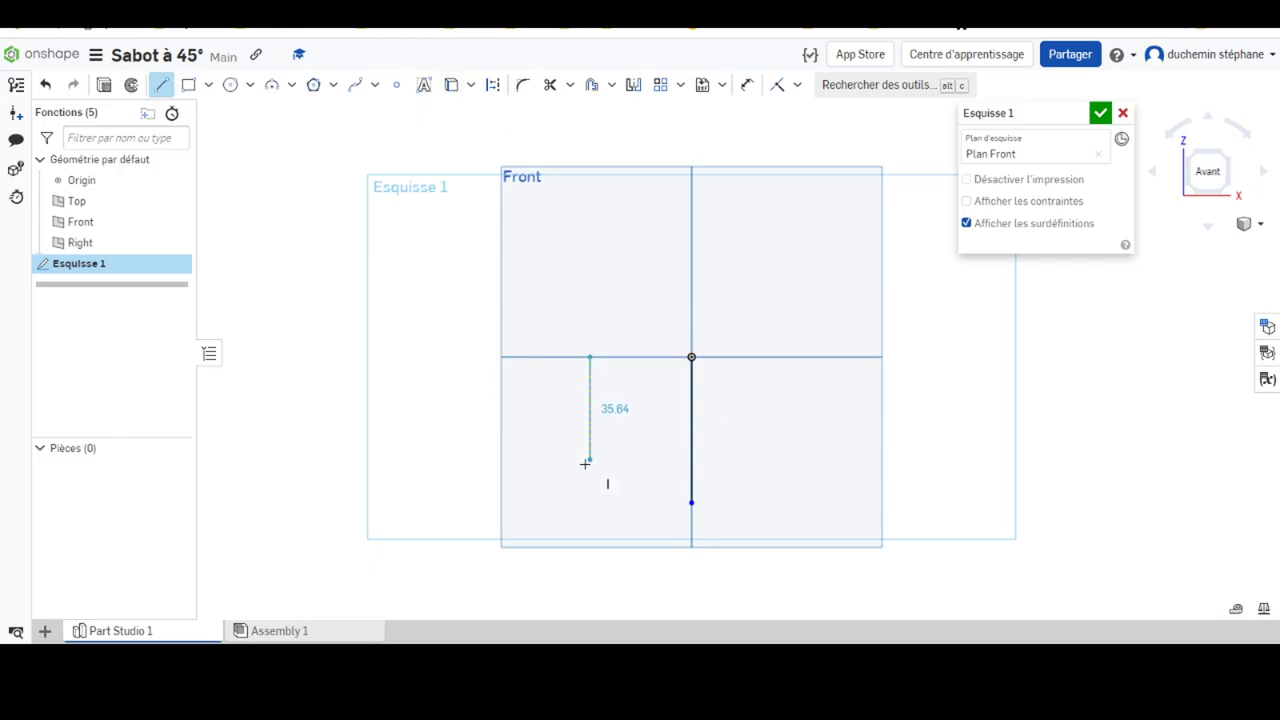
text(44.5)
click(587, 470)
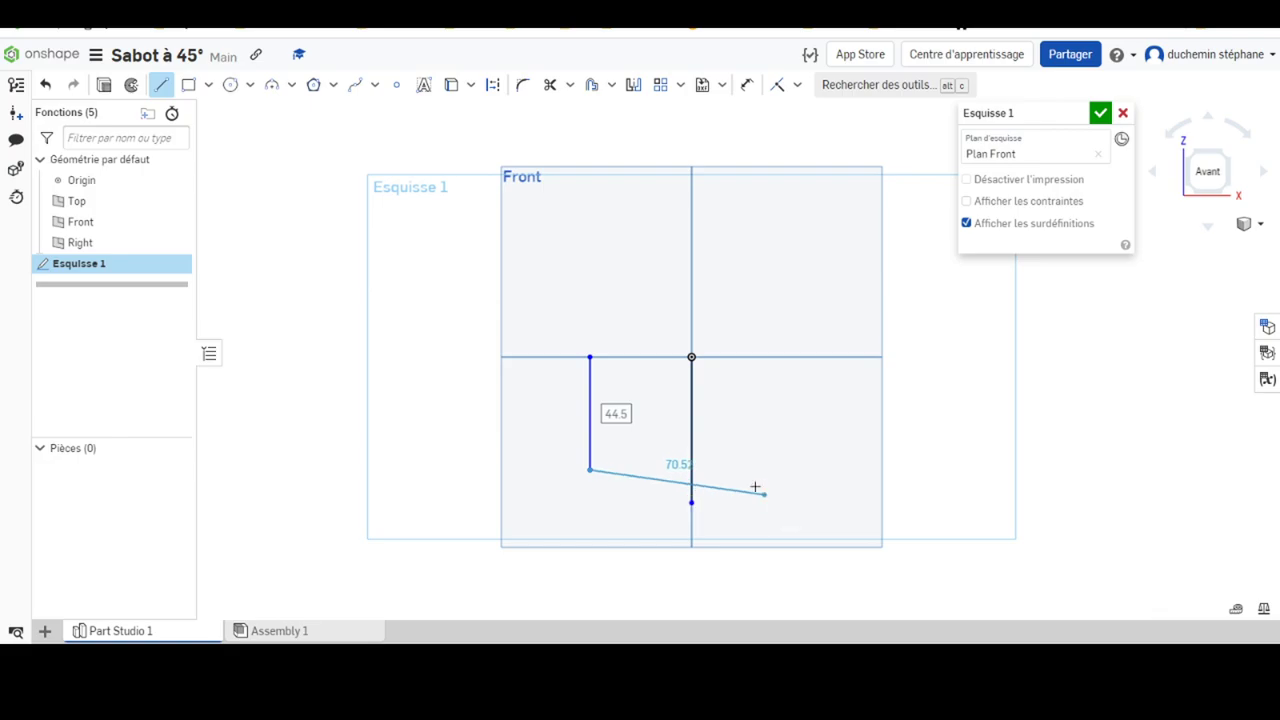
click(772, 512)
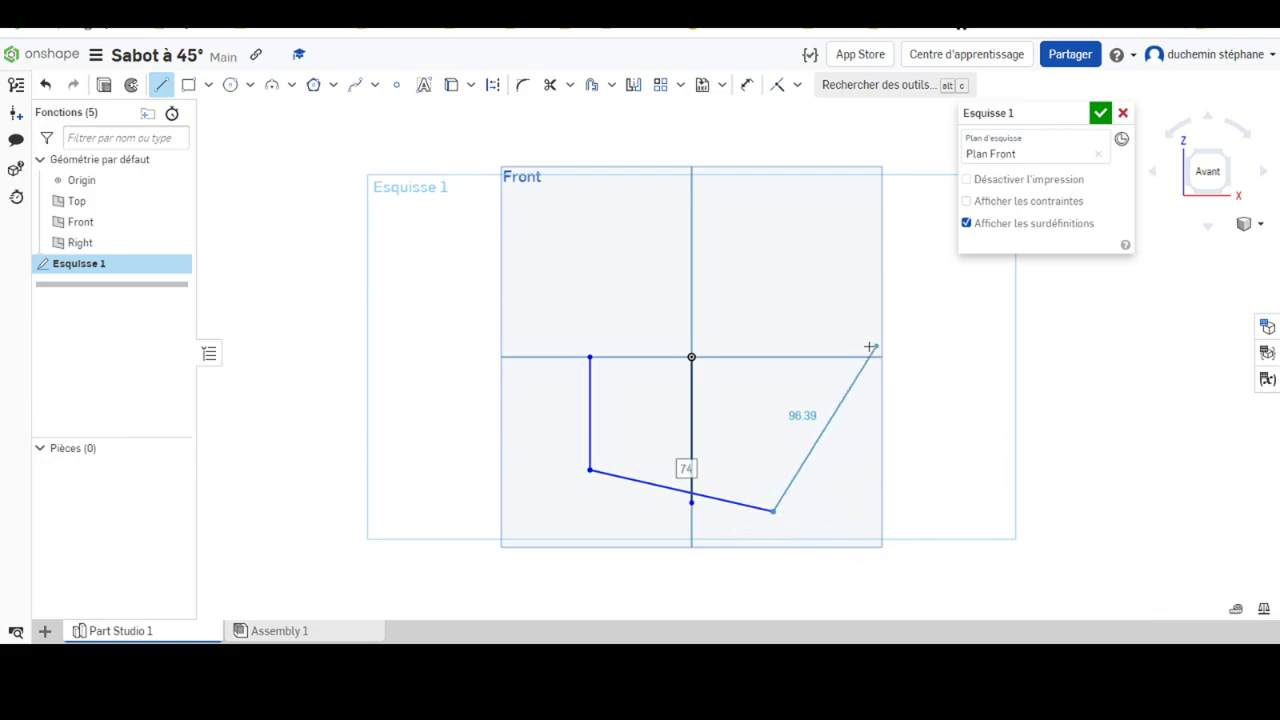
click(770, 568)
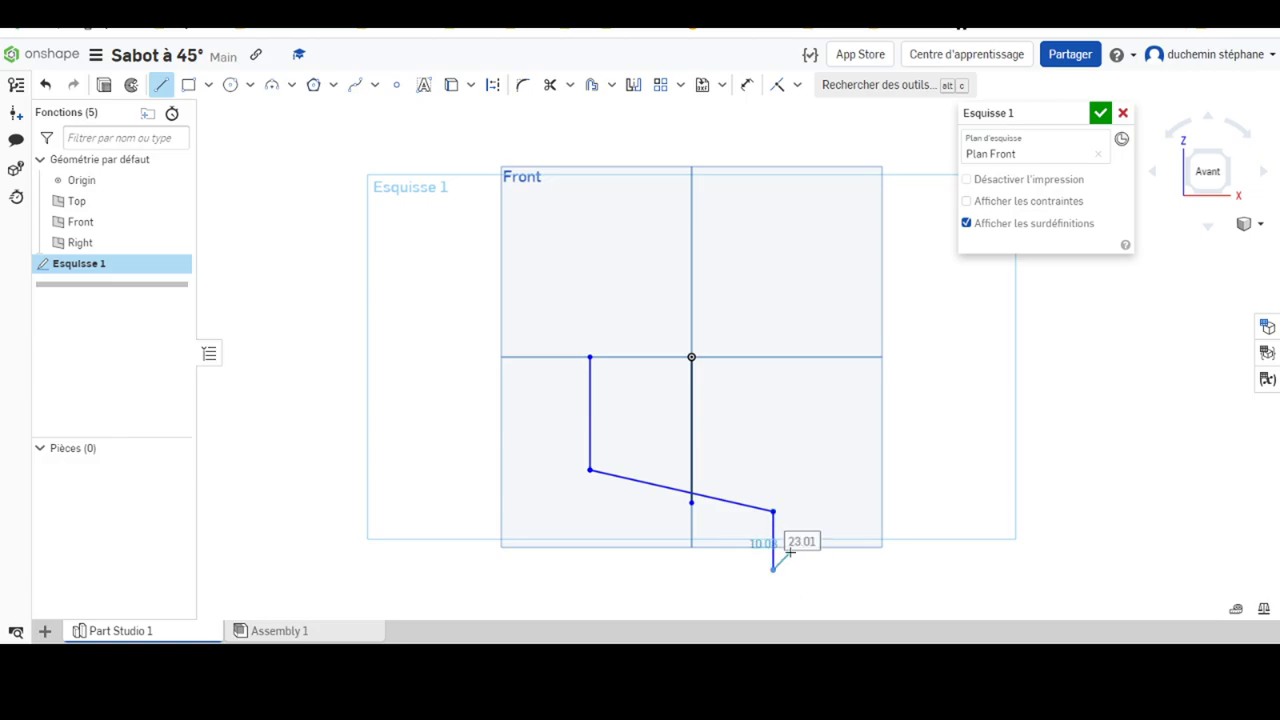
key(Escape)
scroll(783, 446, down, 3)
scroll(706, 486, up, 3)
scroll(731, 486, up, 2)
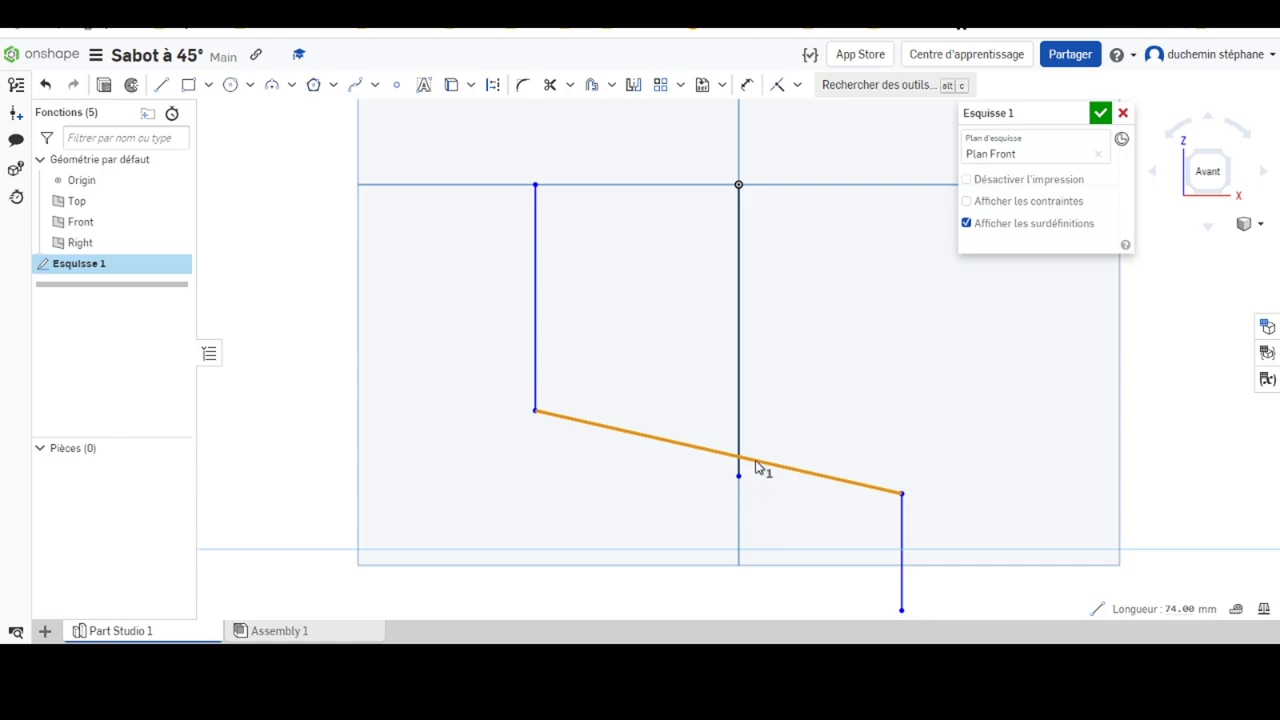
Constrain the origin line's end point to lie on the slanted line
click(739, 476)
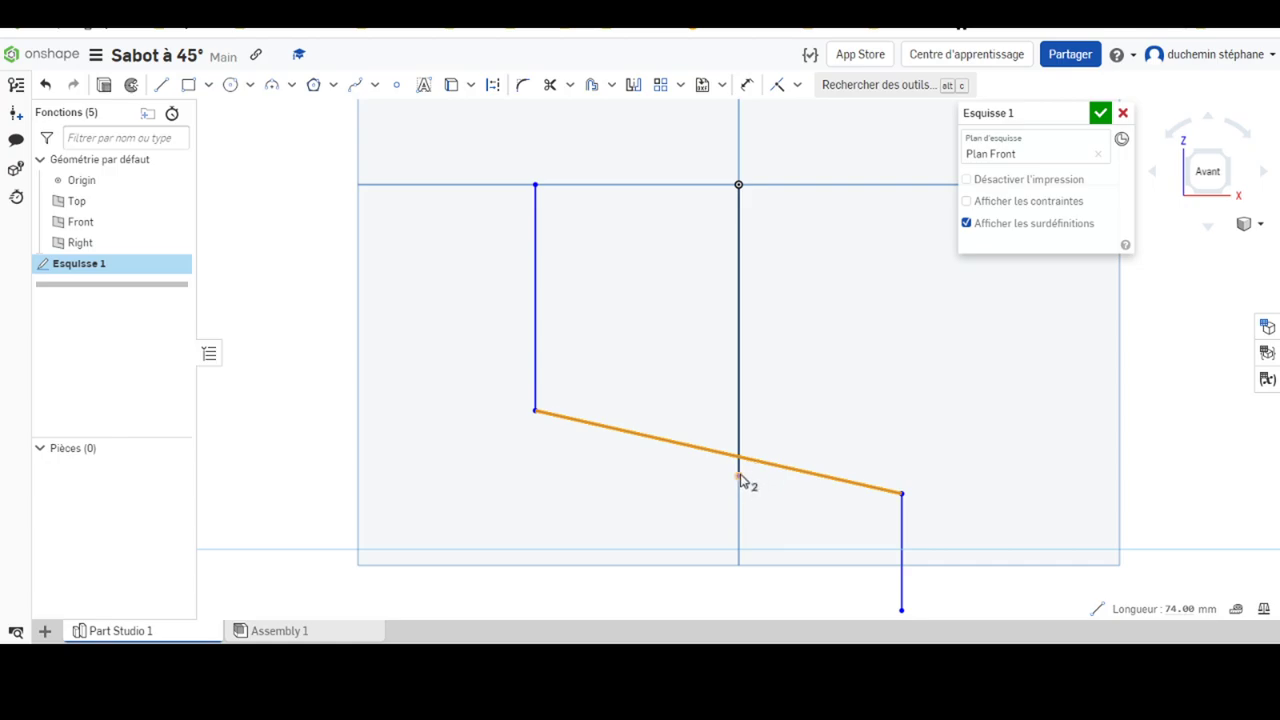
click(797, 86)
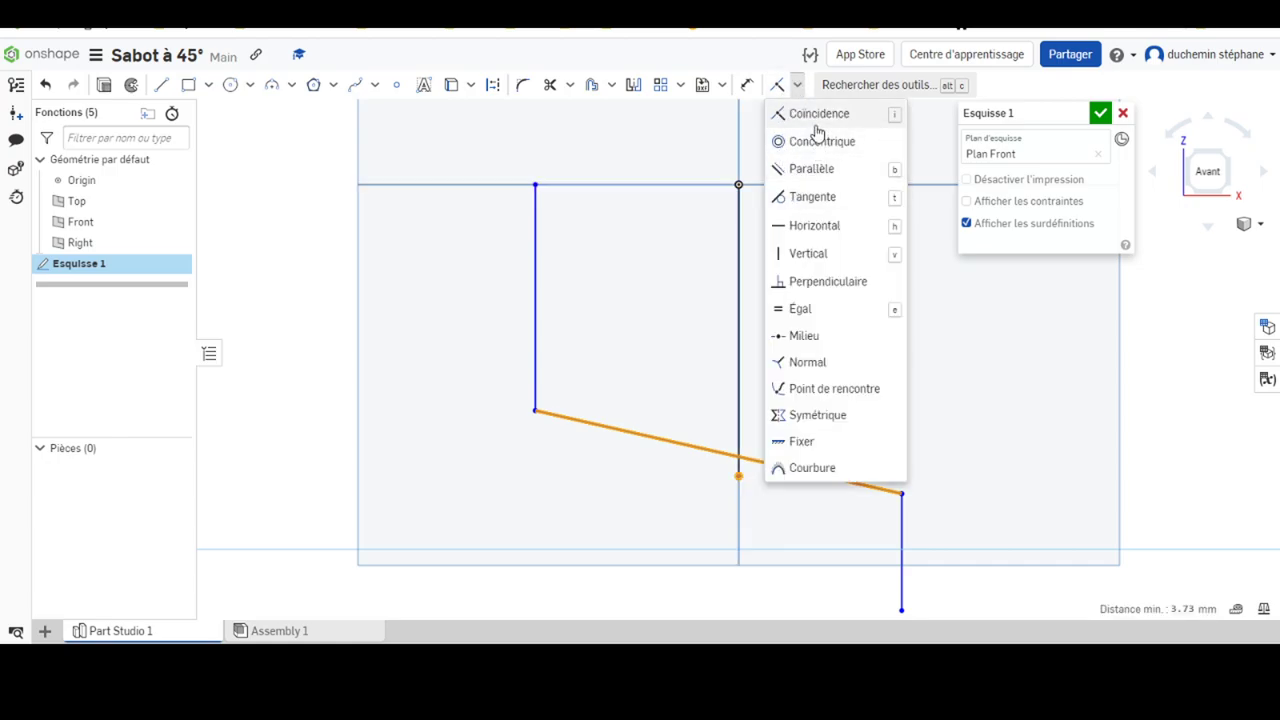
click(815, 118)
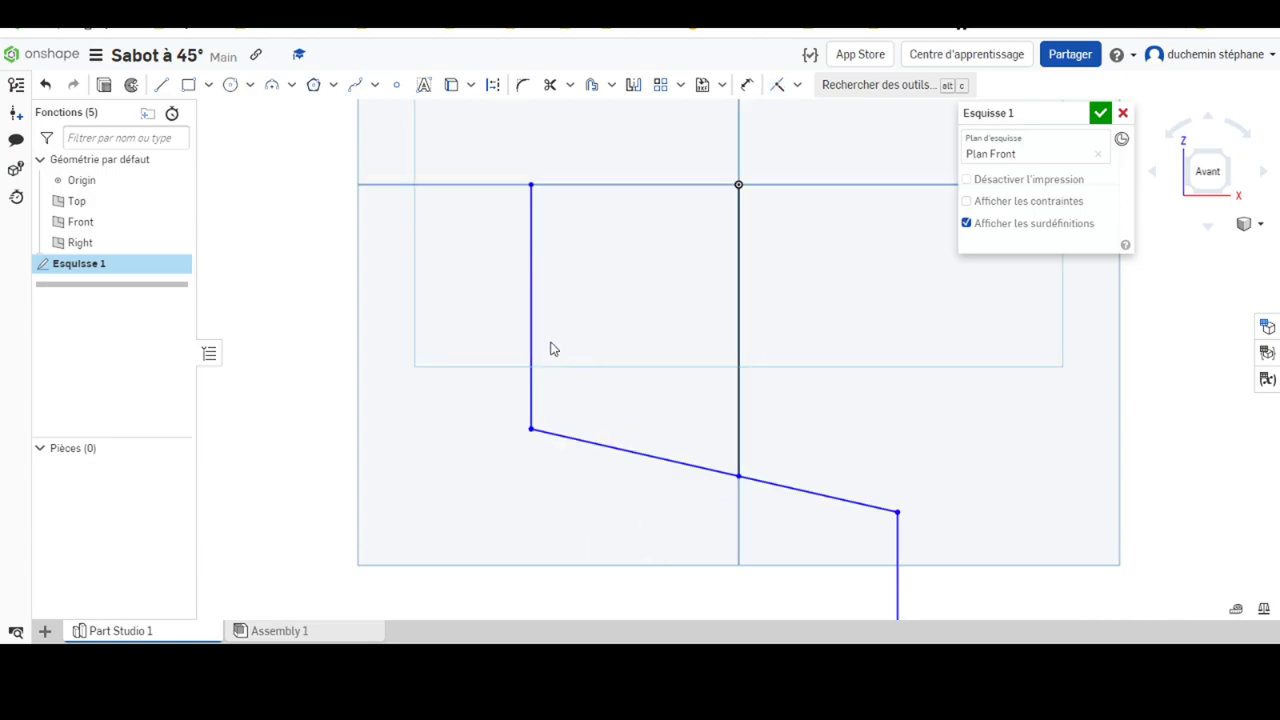
Draw a short segment down from the slanted line's left corner
click(162, 88)
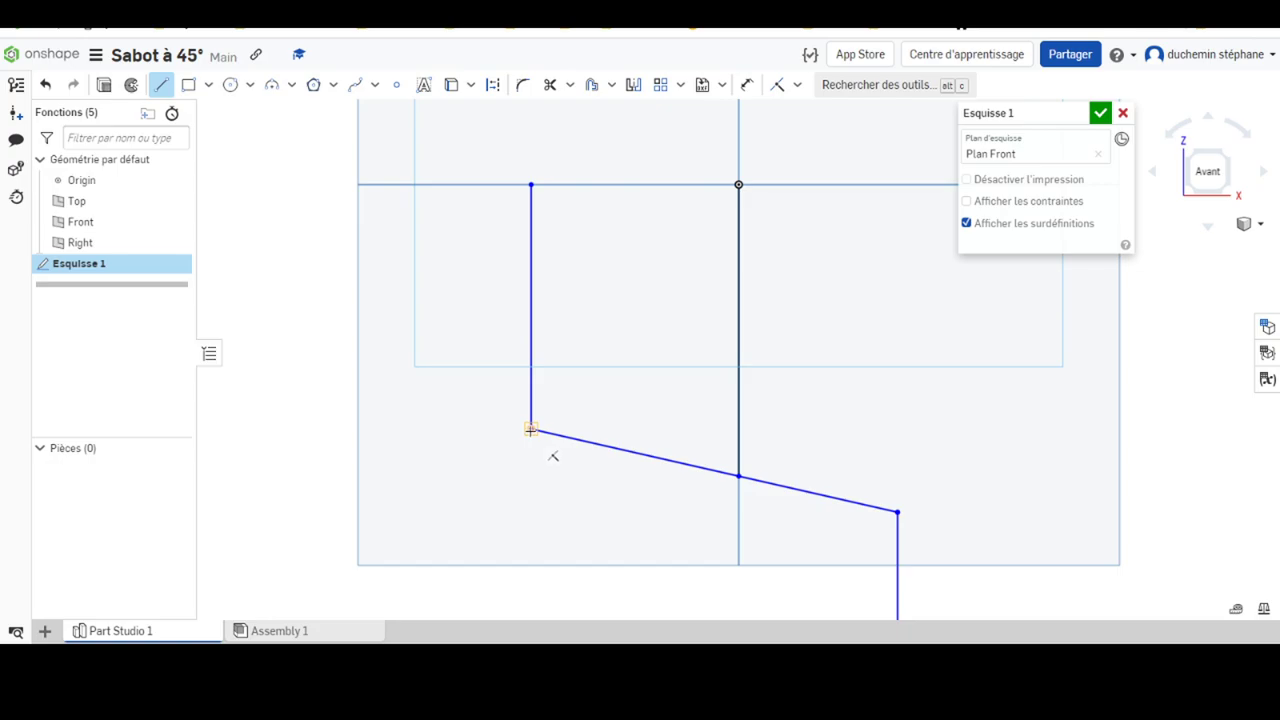
click(531, 430)
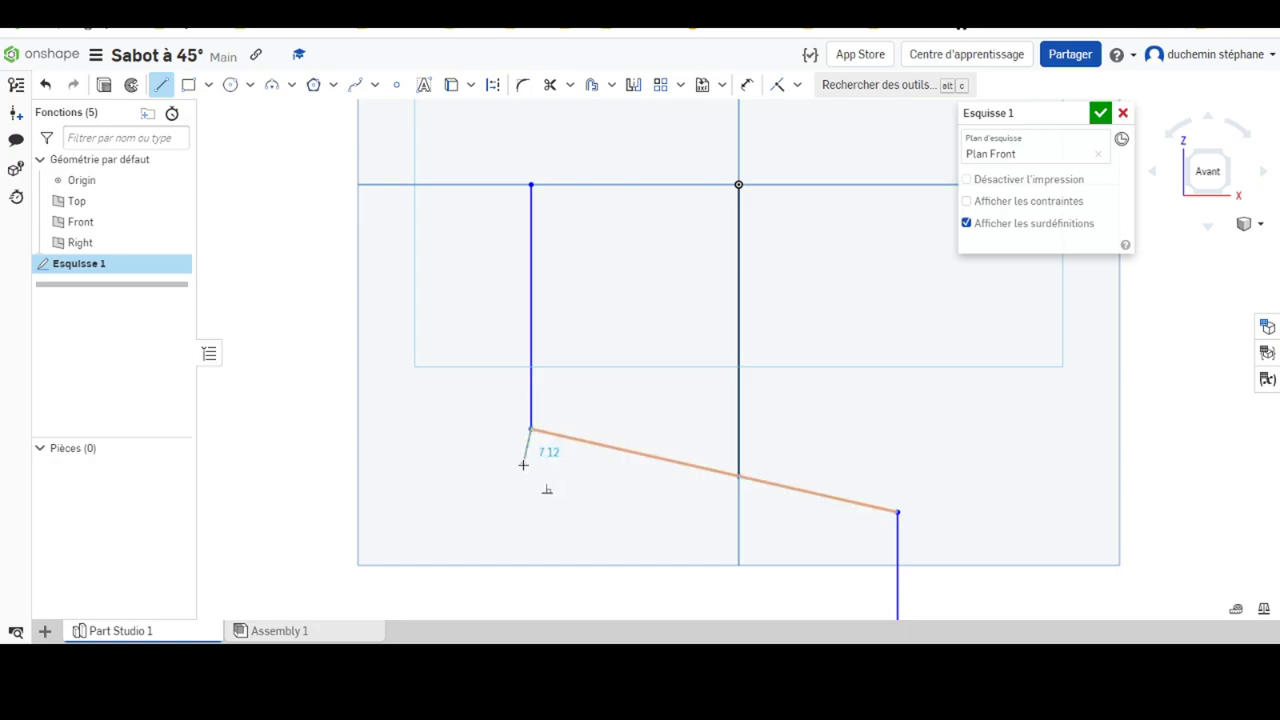
click(519, 480)
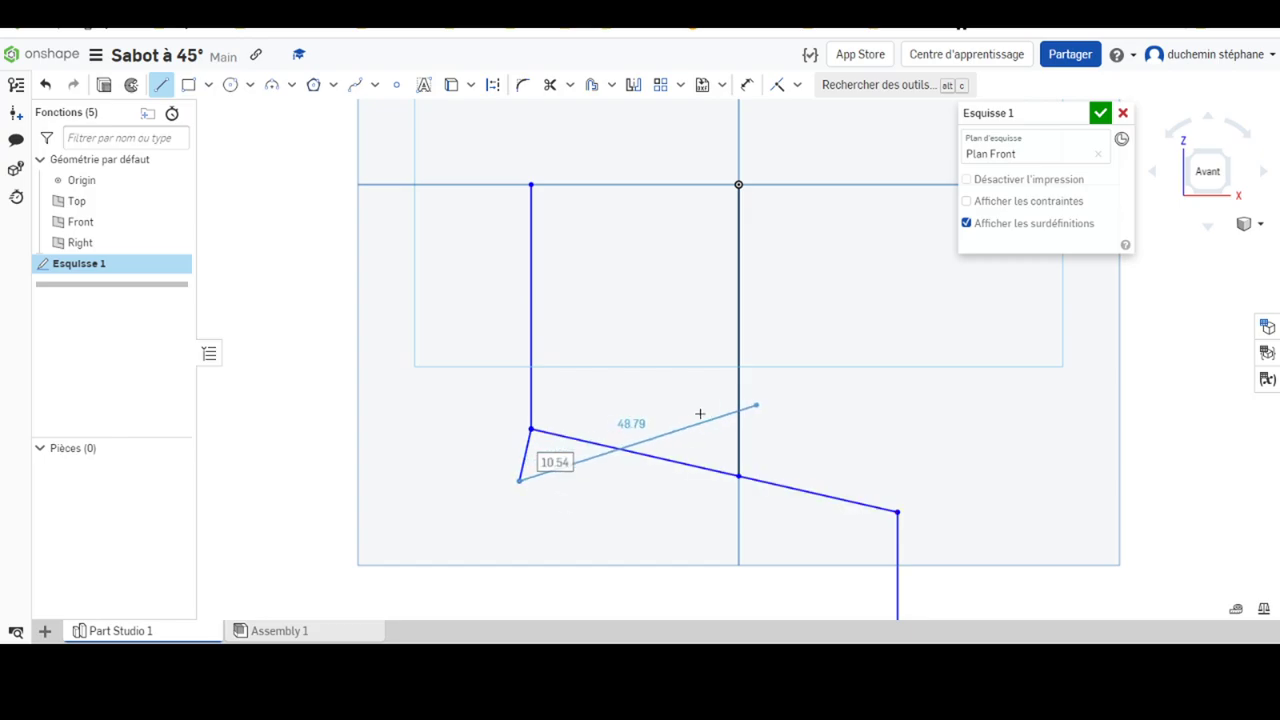
key(Escape)
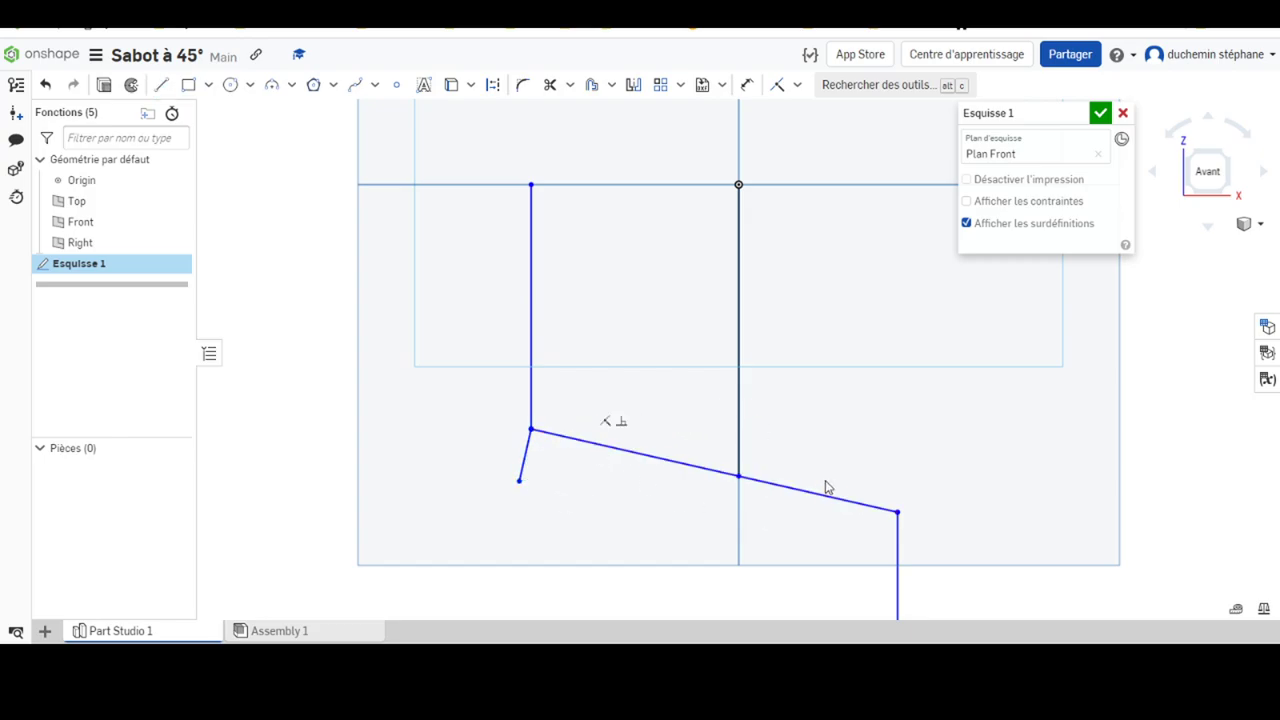
Move the long slanted line's end point further left to change its slope
scroll(840, 490, up, 5)
scroll(875, 480, down, 8)
scroll(905, 485, down, 2)
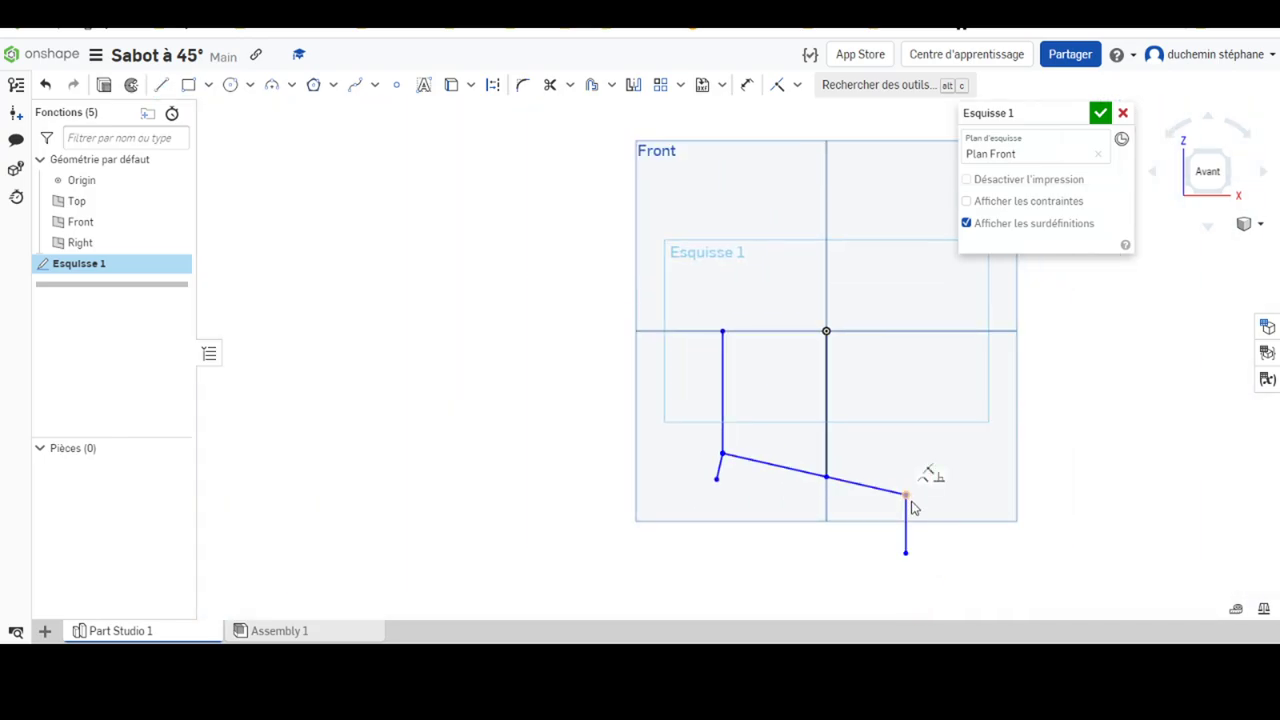
drag(906, 495, 844, 500)
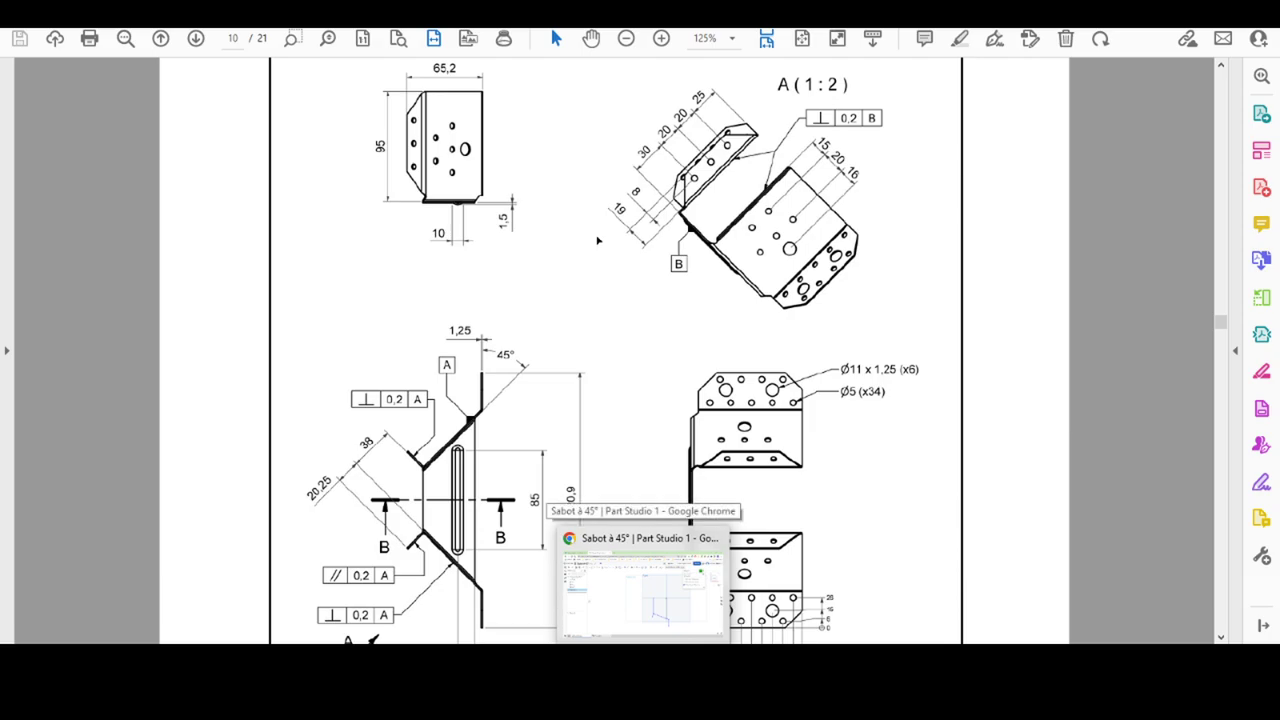
click(648, 520)
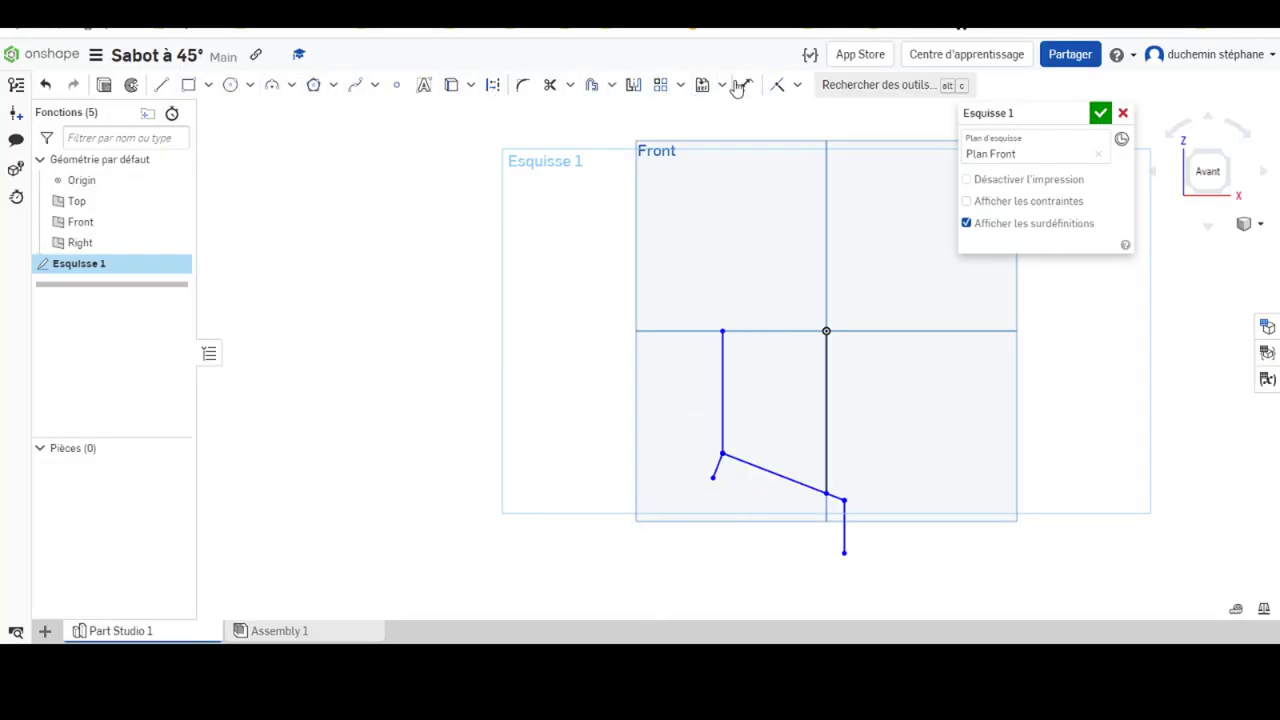
Dimension the short slanted corner segment to a length of 20.25
click(748, 86)
click(716, 468)
click(590, 474)
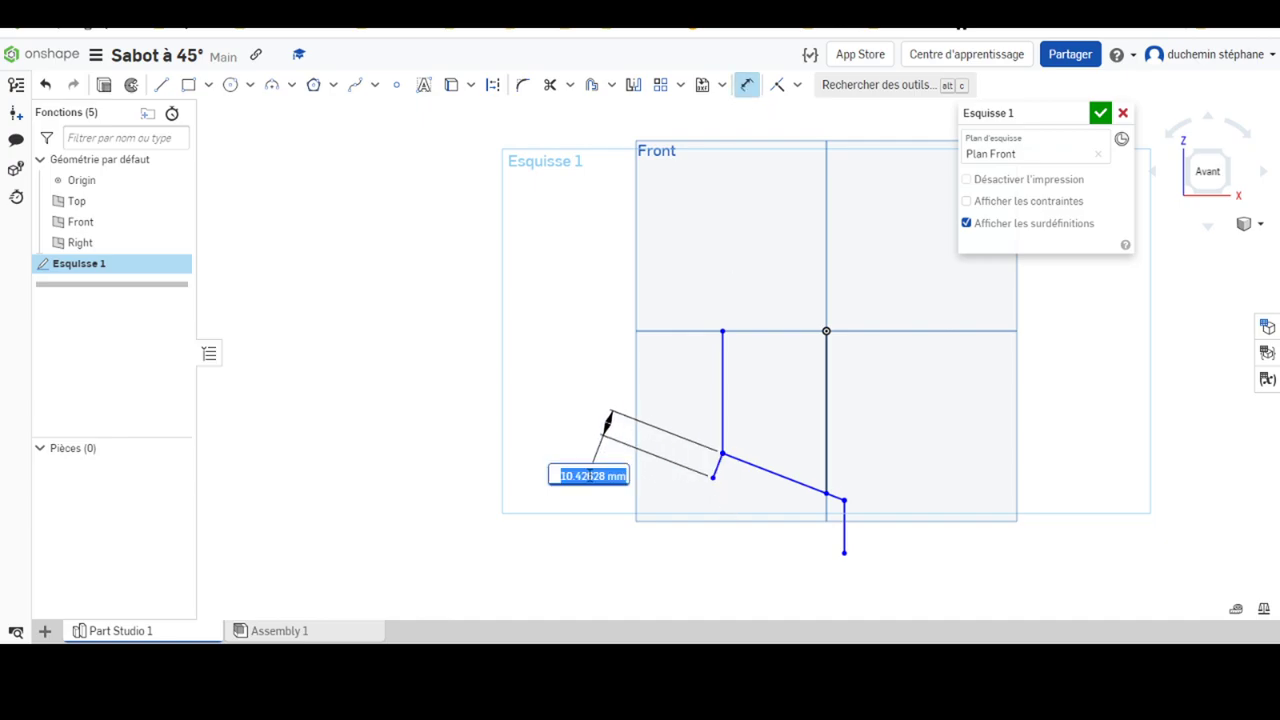
text(20.25)
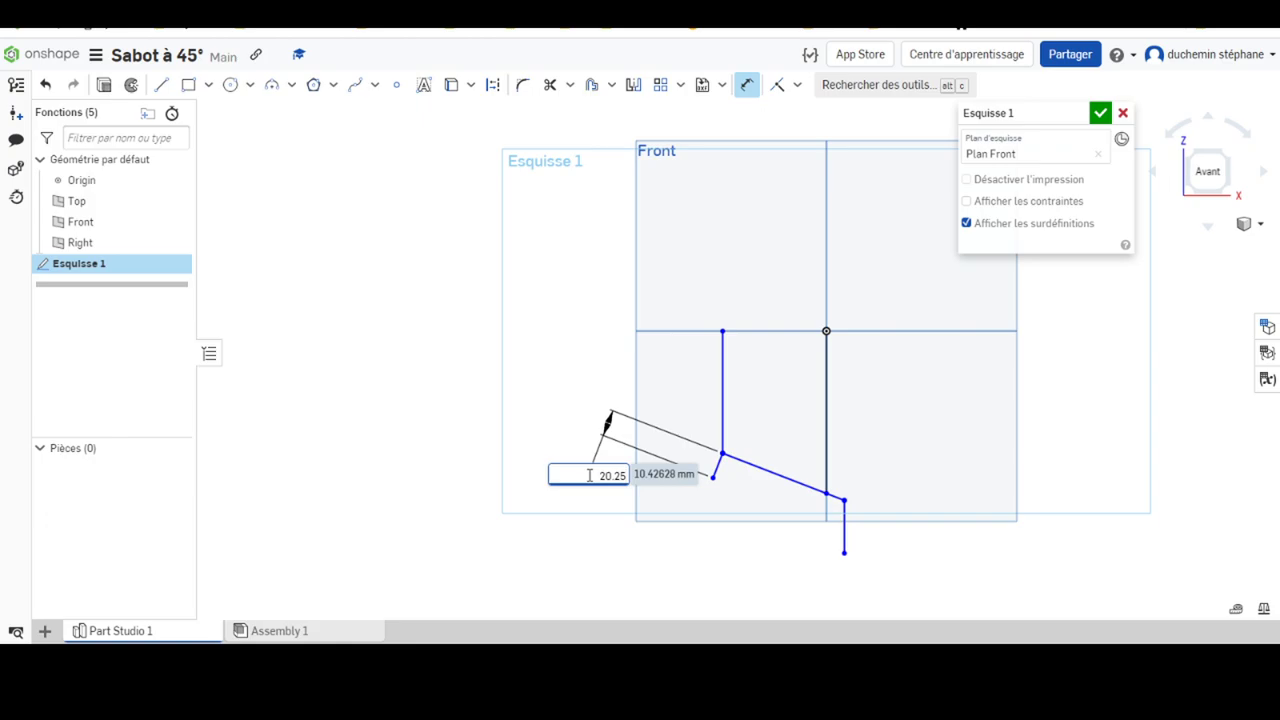
key(Return)
scroll(586, 471, up, 2)
scroll(740, 537, up, 2)
scroll(756, 525, up, 2)
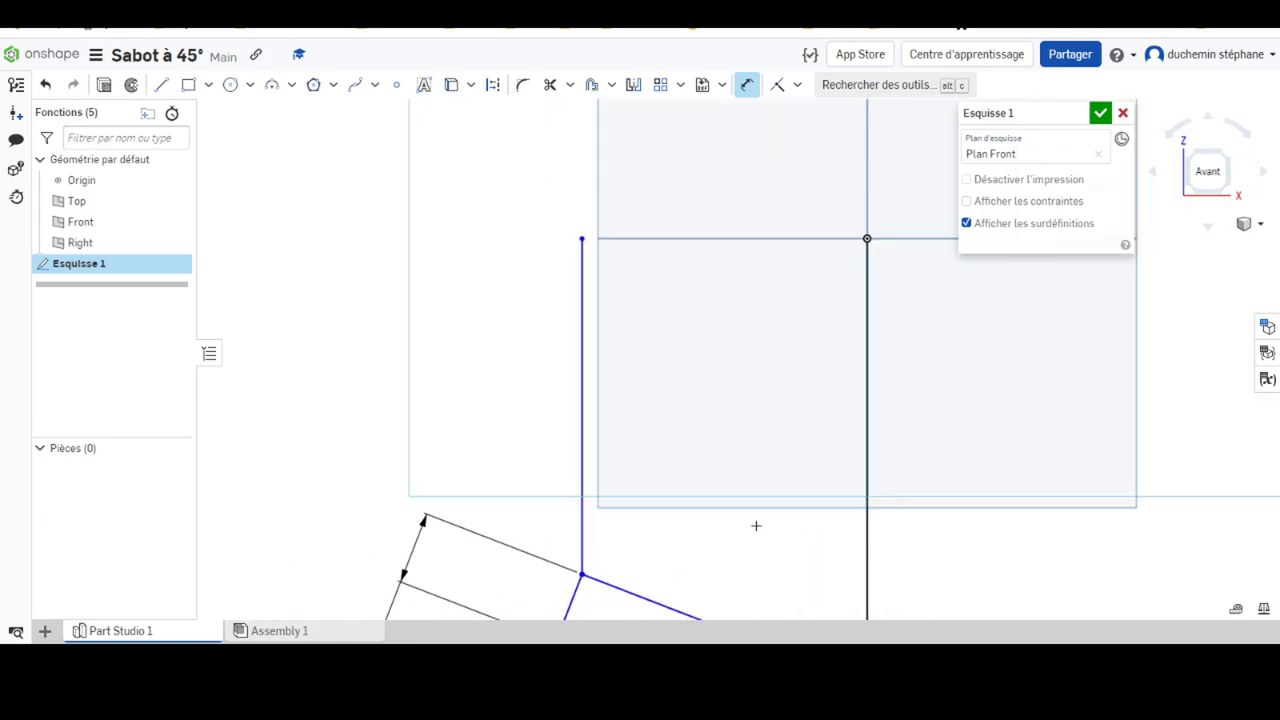
scroll(756, 505, down, 5)
scroll(794, 510, down, 2)
middle_drag(877, 494, 756, 402)
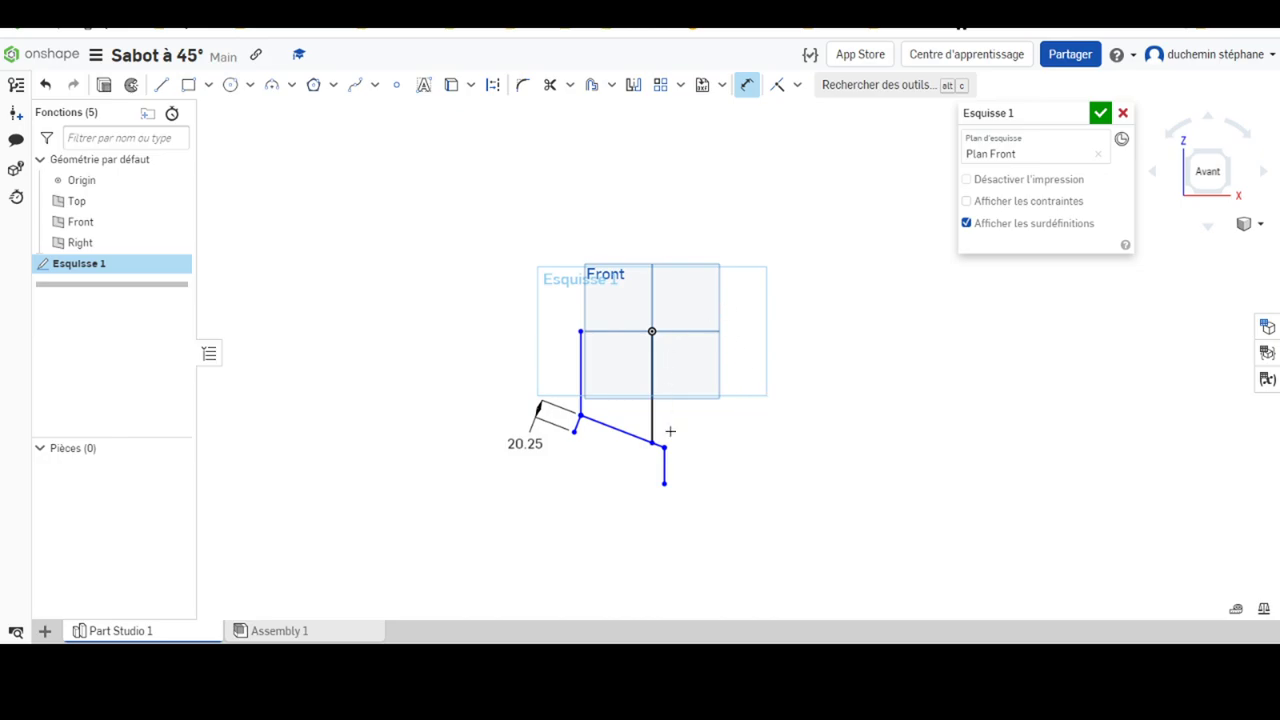
scroll(674, 488, down, 1)
scroll(674, 488, down, 1)
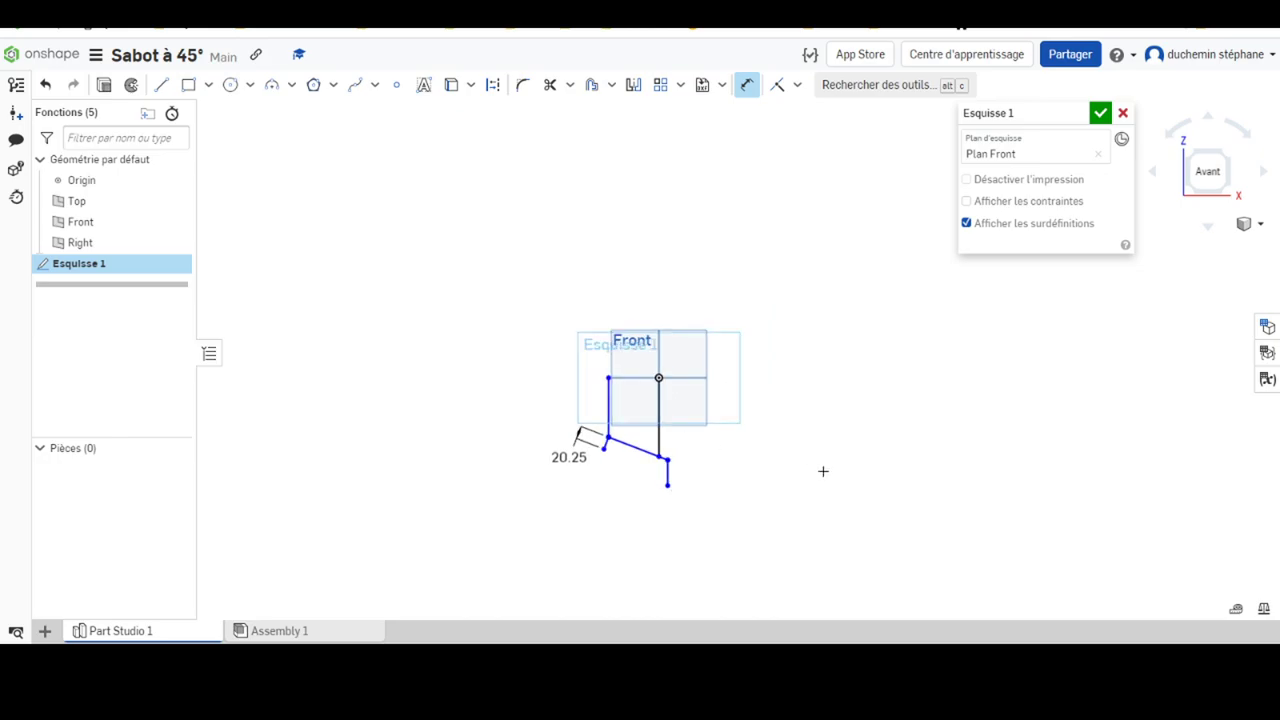
scroll(823, 471, up, 2)
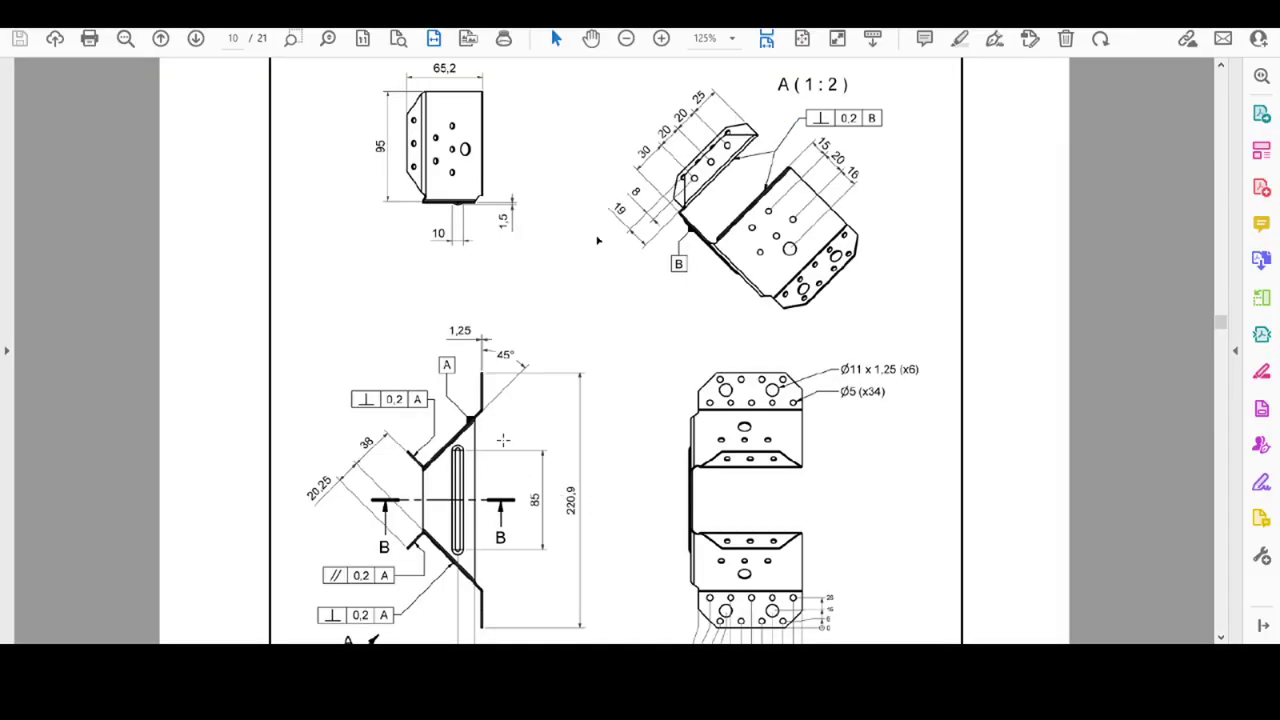
Scroll through the PDF drawing to read its section views
scroll(537, 511, down, 2)
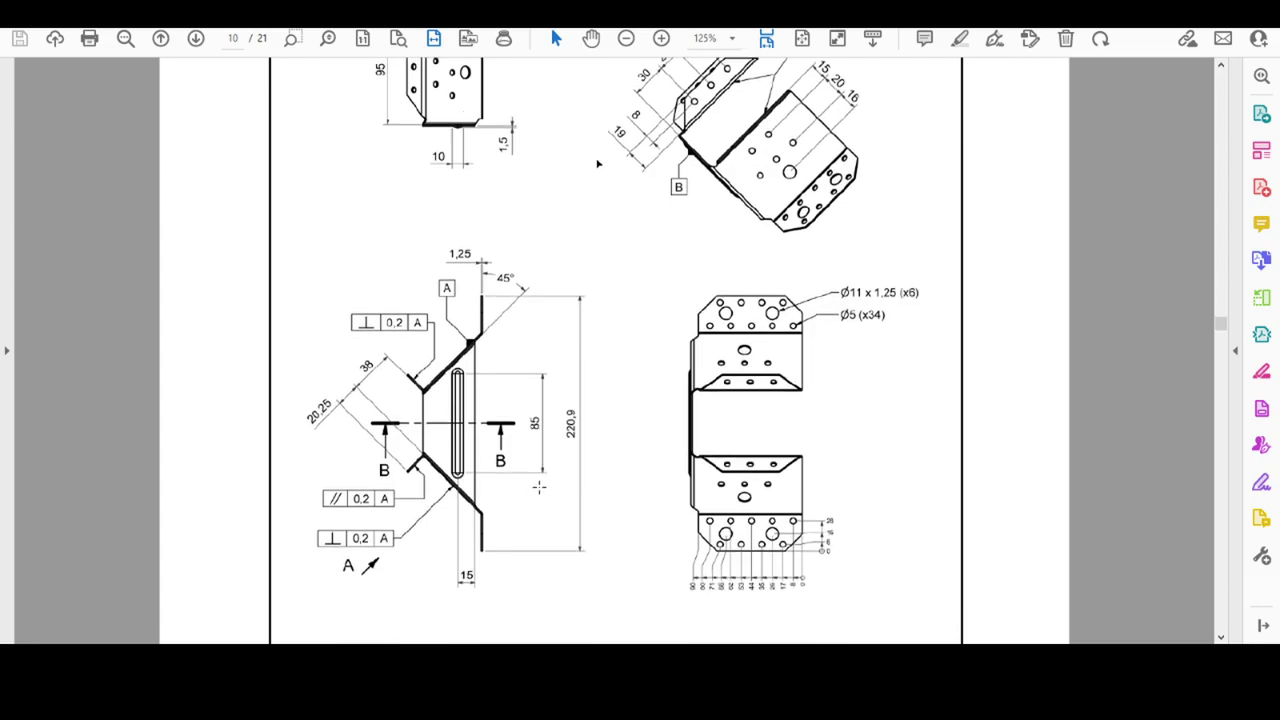
scroll(539, 487, up, 3)
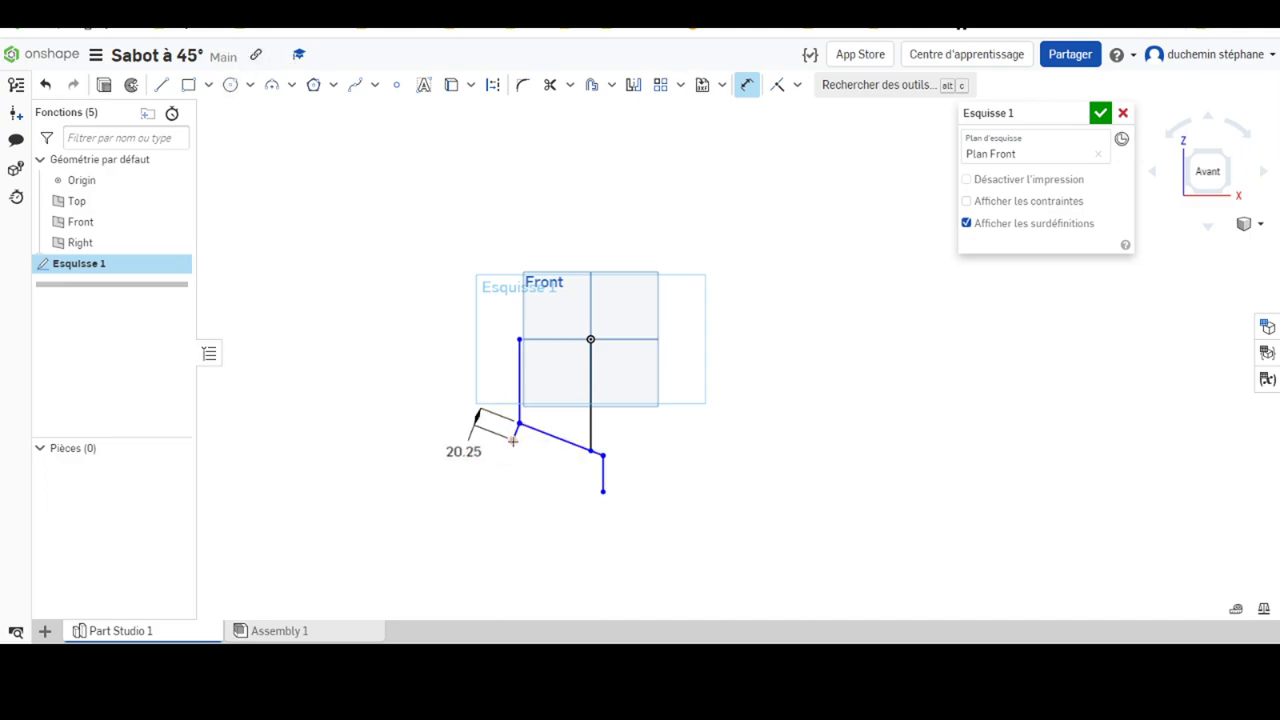
Add a 65.2 overall width dimension below the profile
click(603, 478)
click(551, 546)
text(65.2)
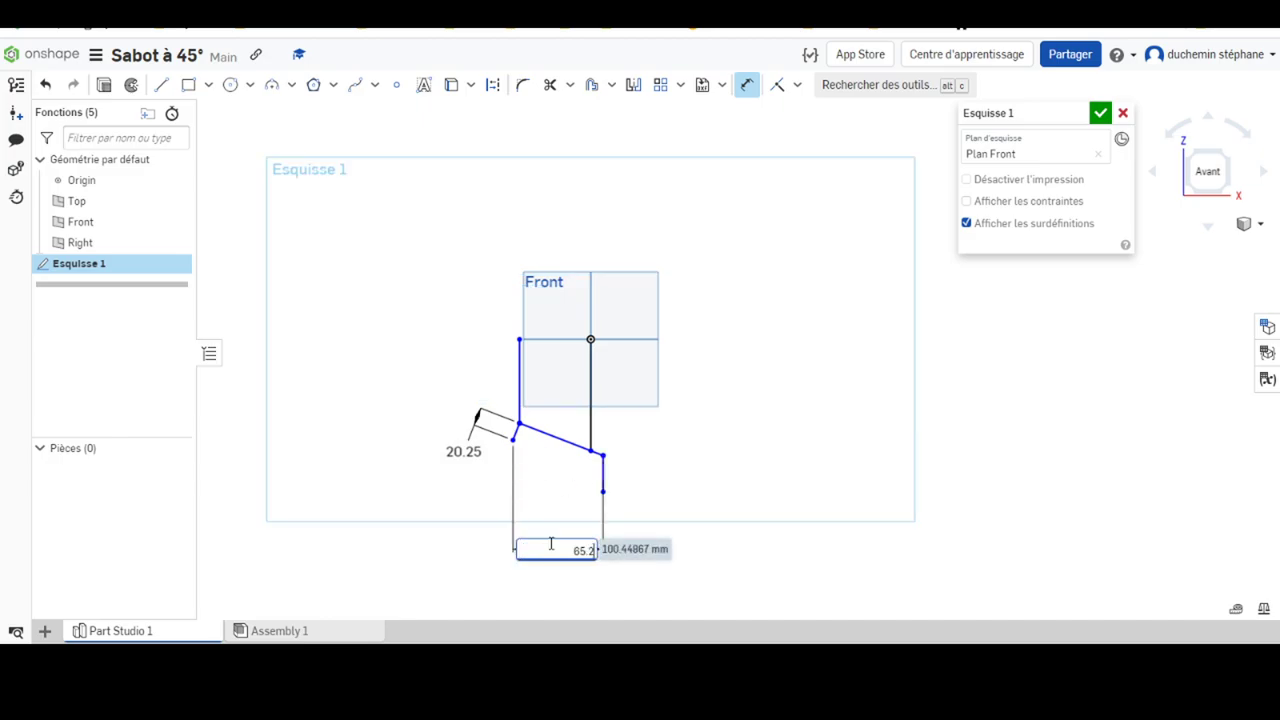
key(Return)
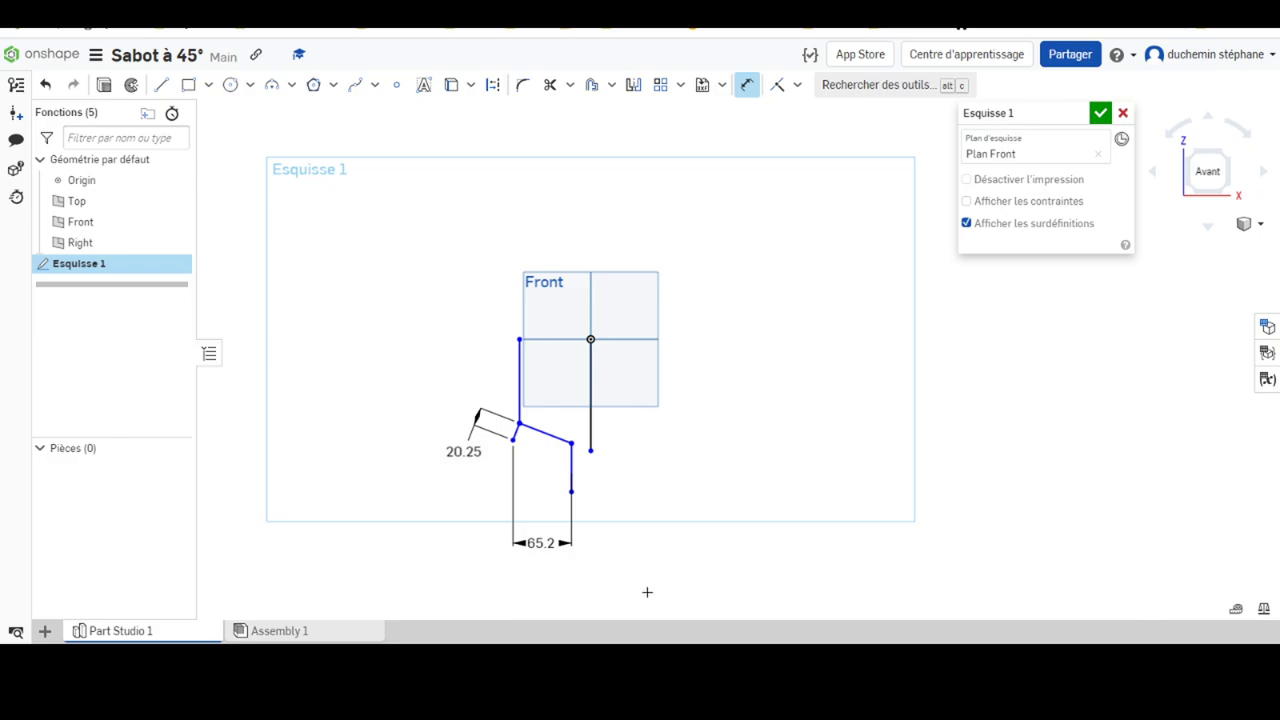
Set the spacing between the left vertical line and the origin line to 45
click(519, 378)
click(590, 382)
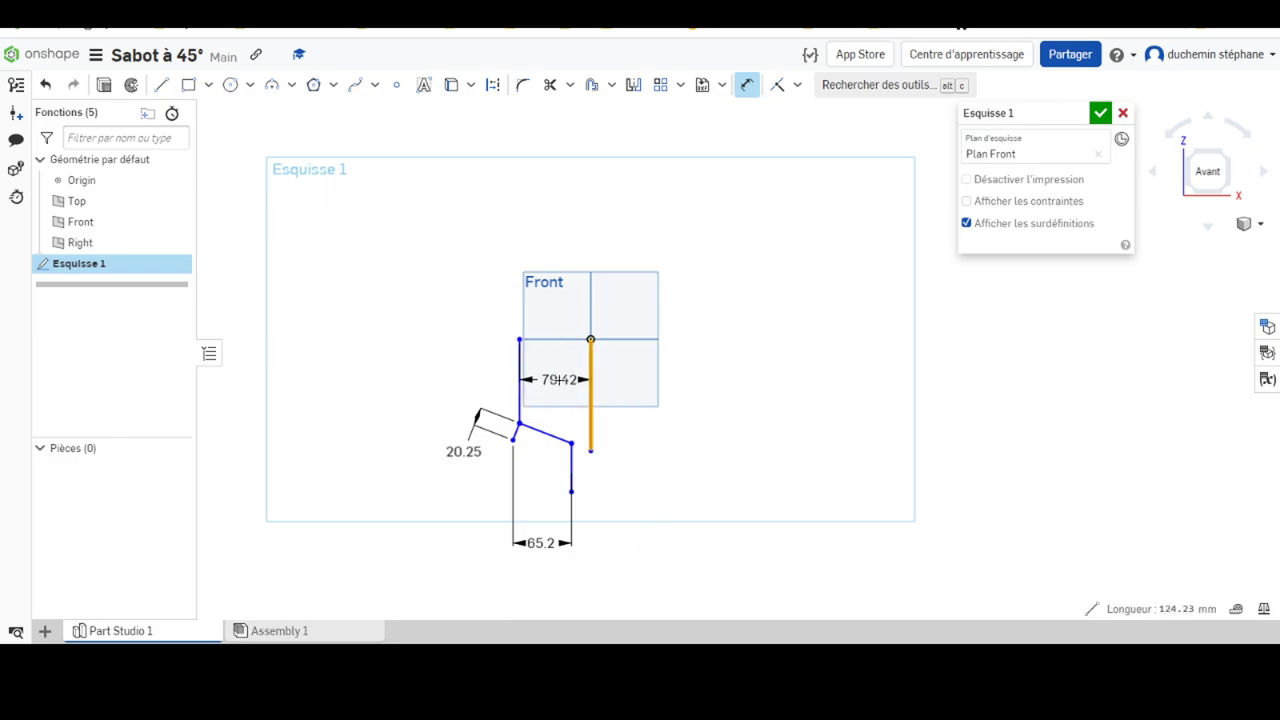
click(560, 380)
text(45)
key(Return)
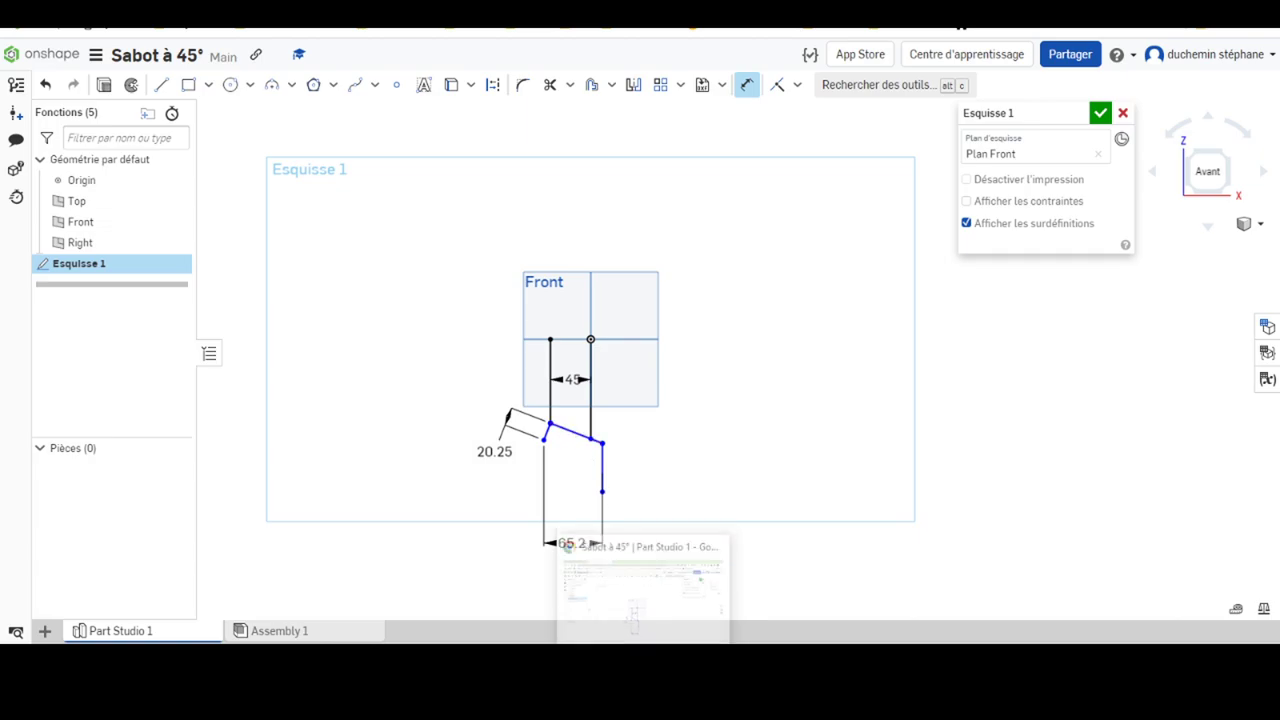
click(712, 585)
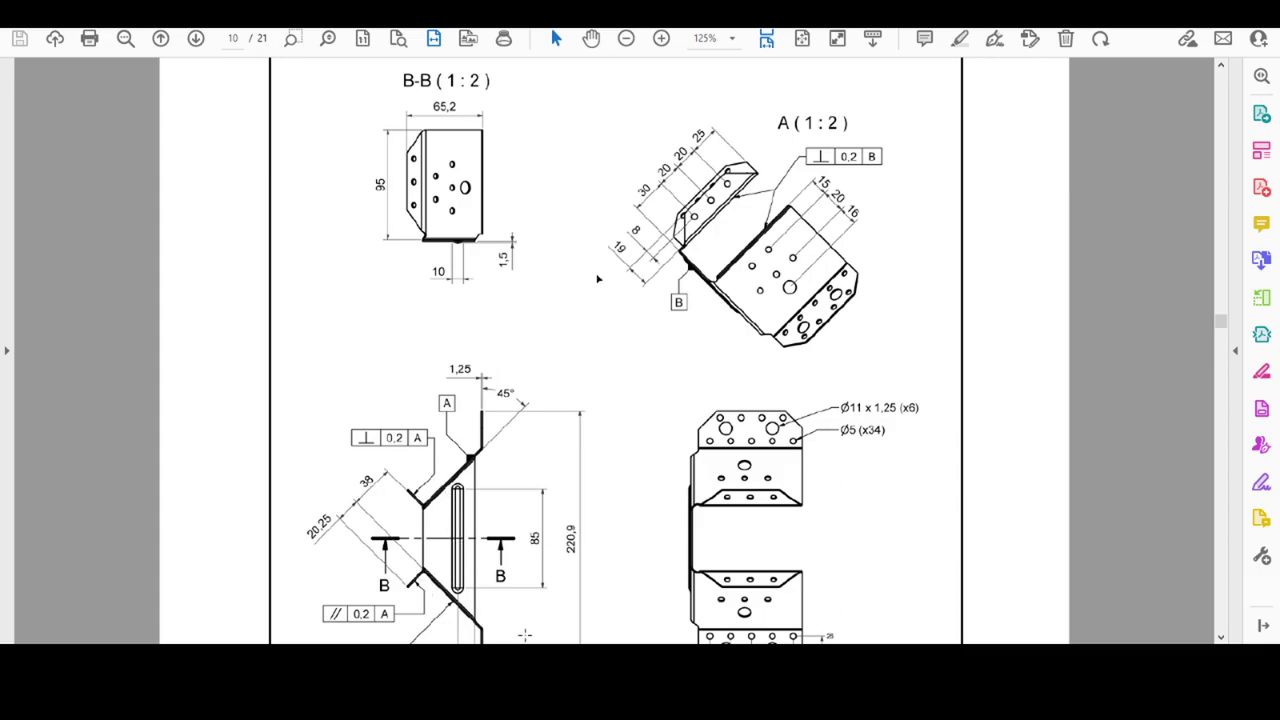
key(alt+Tab)
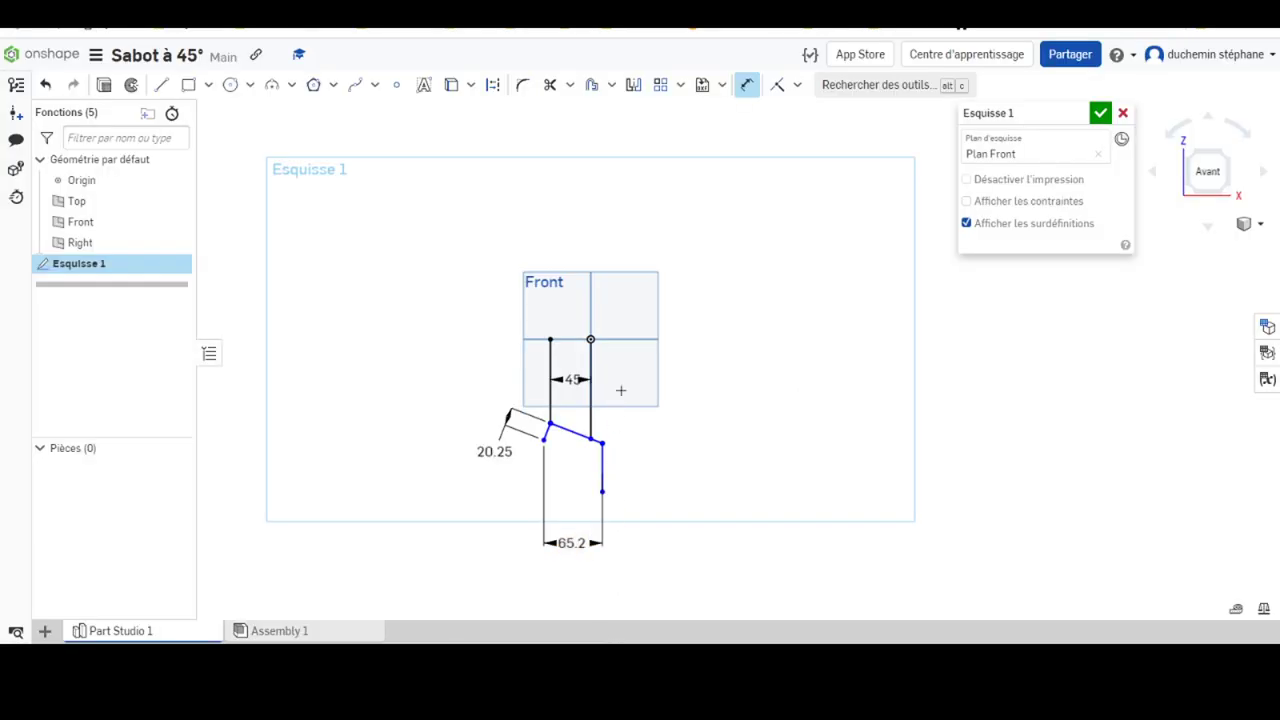
Add a 45° angle dimension between the Top plane line and the long slanted line
click(632, 339)
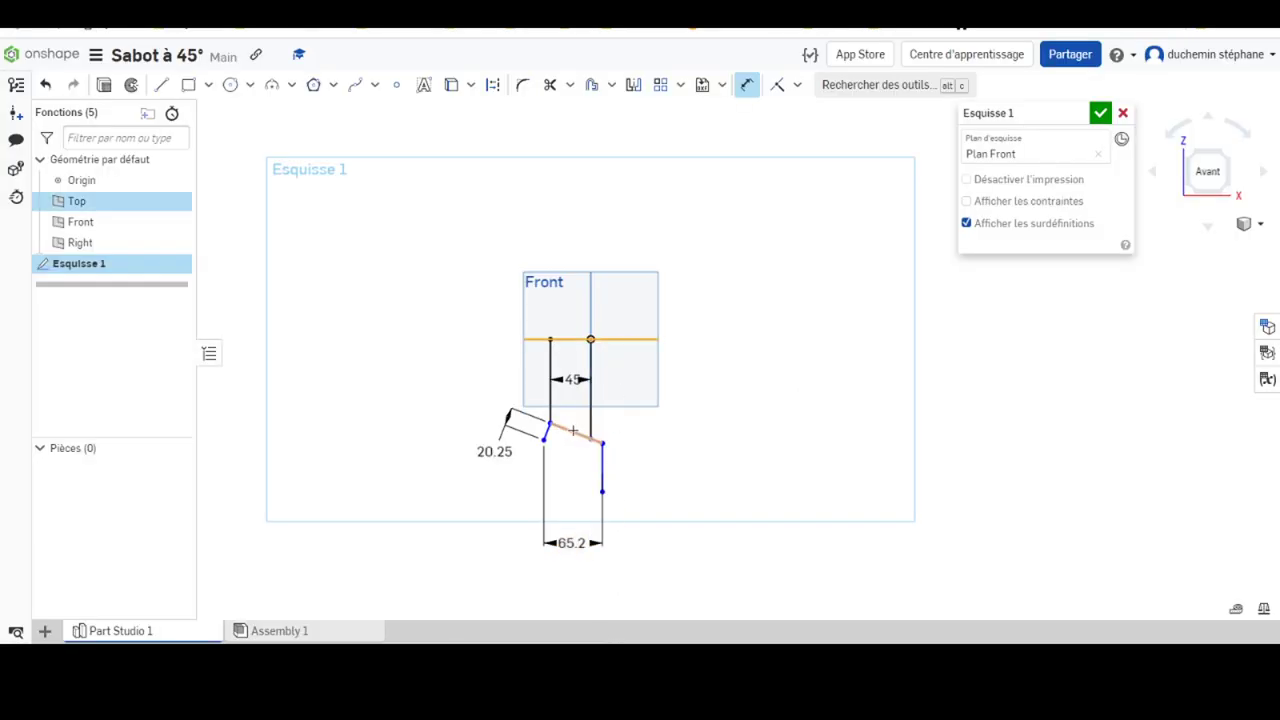
click(573, 430)
click(738, 426)
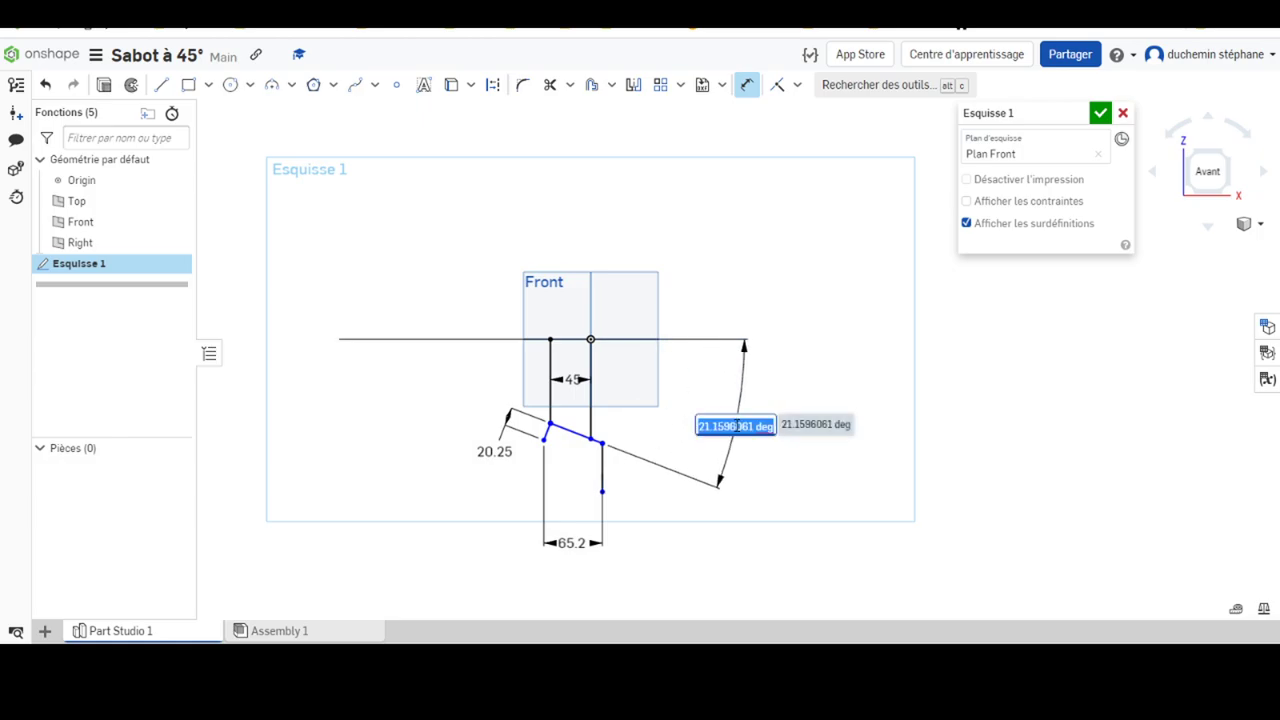
text(45)
key(Return)
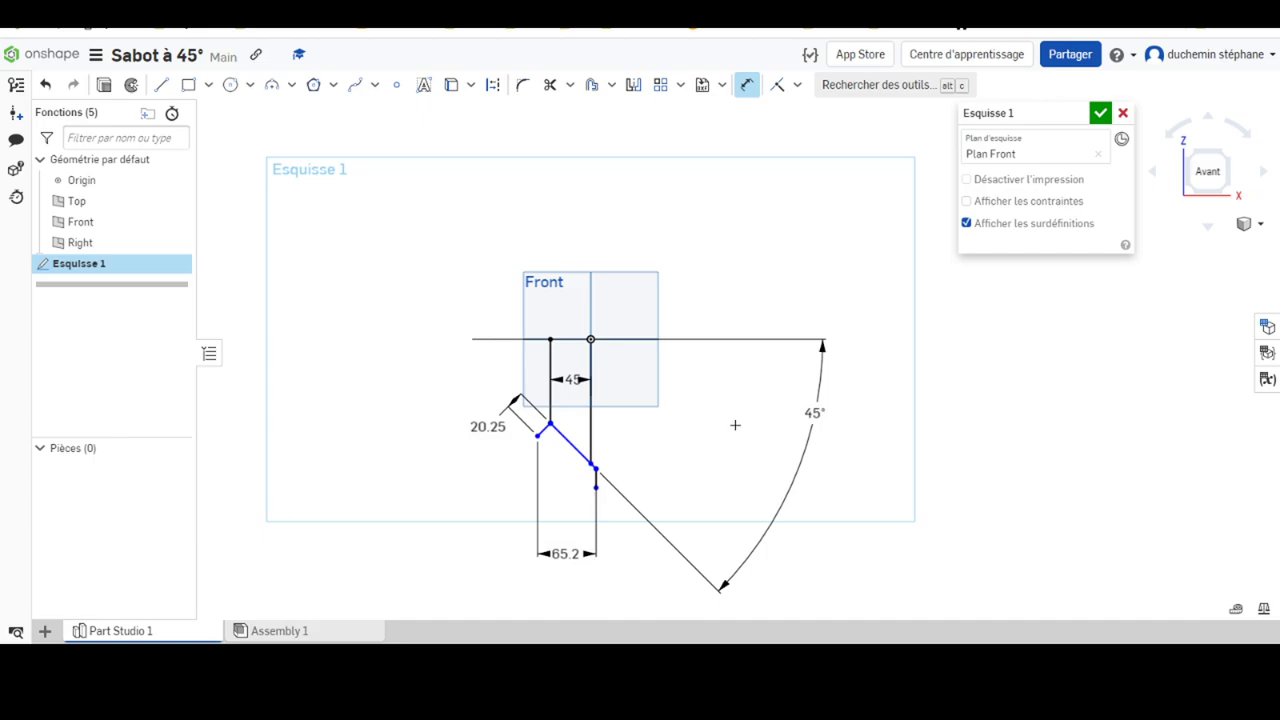
scroll(548, 348, down, 1)
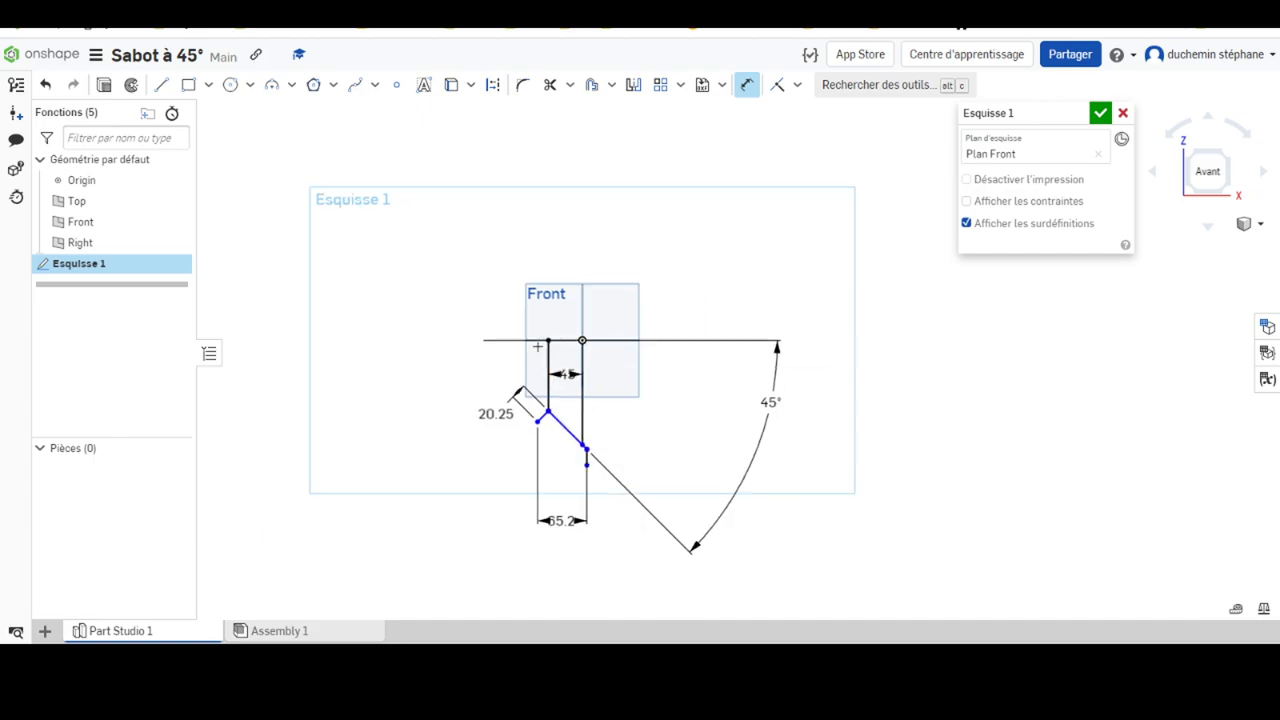
scroll(563, 358, down, 1)
scroll(563, 358, up, 2)
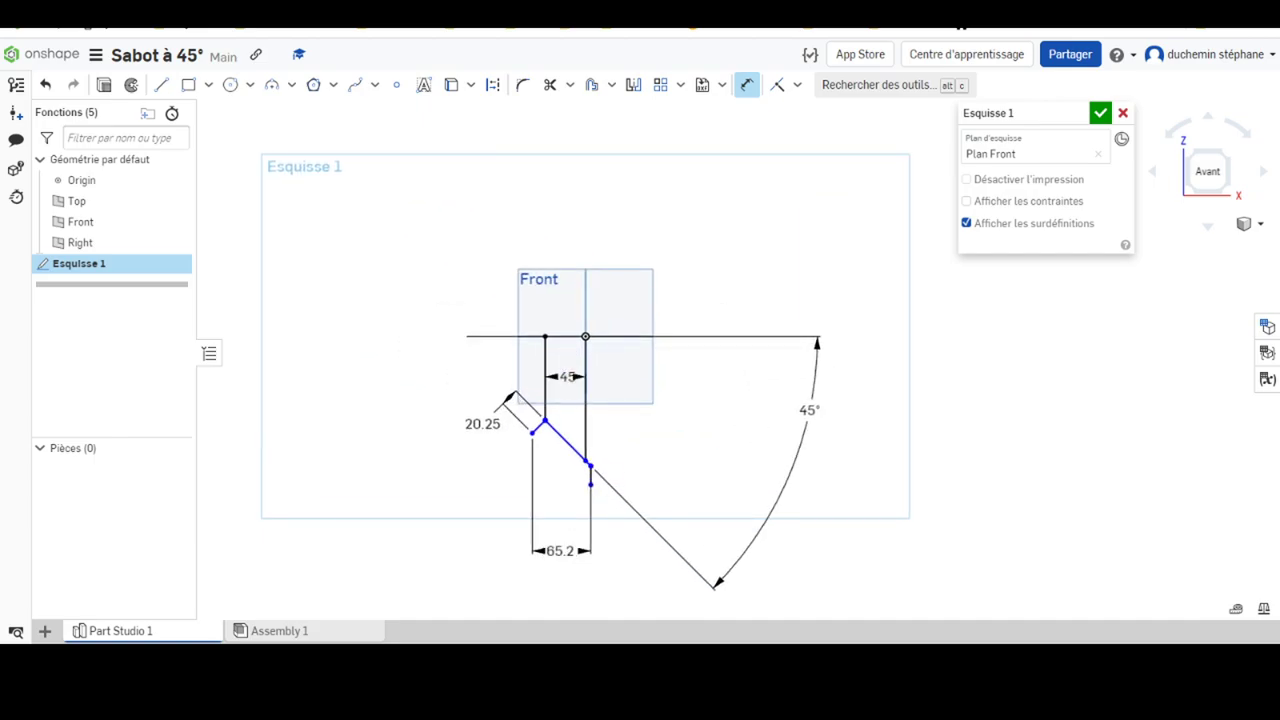
key(alt+Tab)
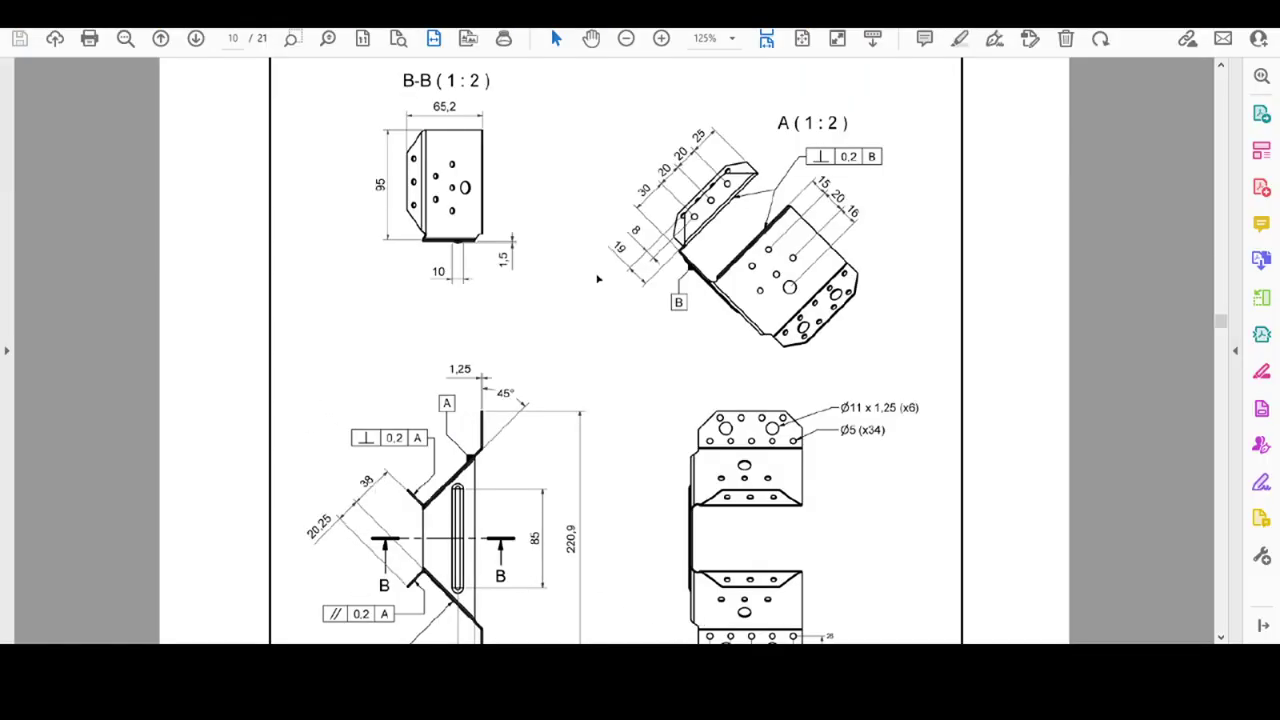
key(alt+Tab)
scroll(533, 392, down, 2)
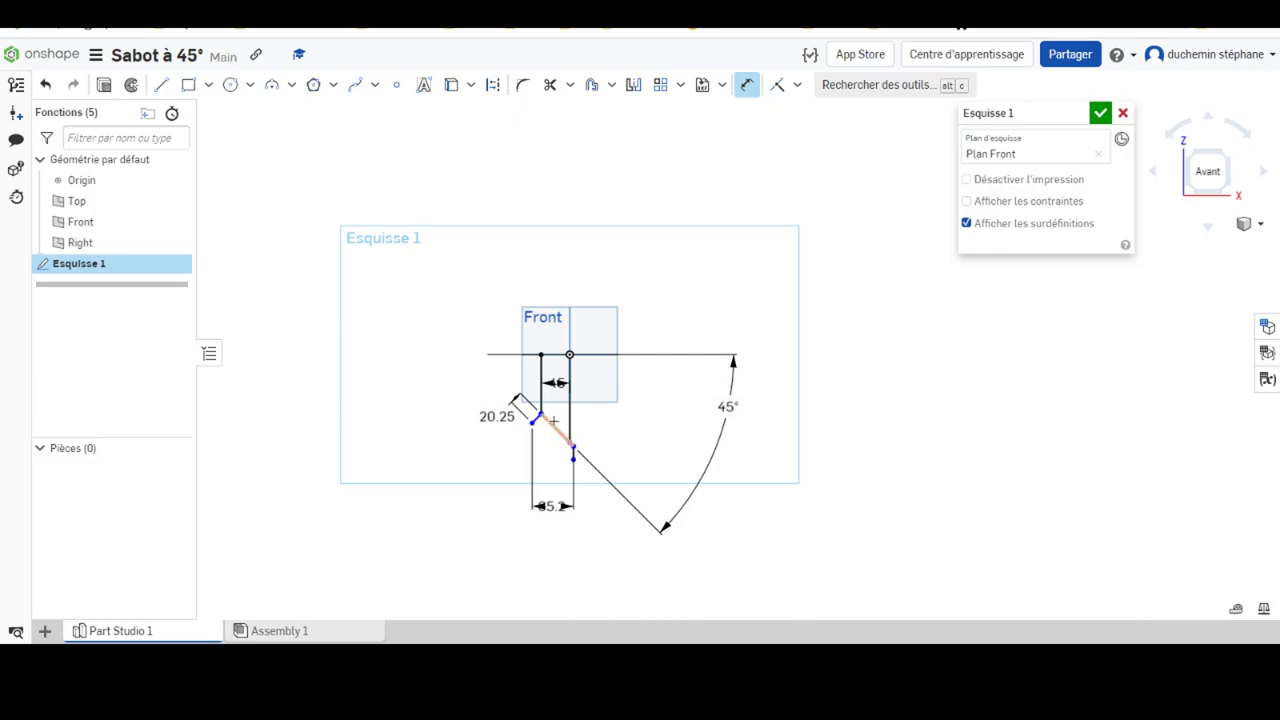
Add a distance dimension from the vertical line, placed parallel to the slanted line
click(541, 385)
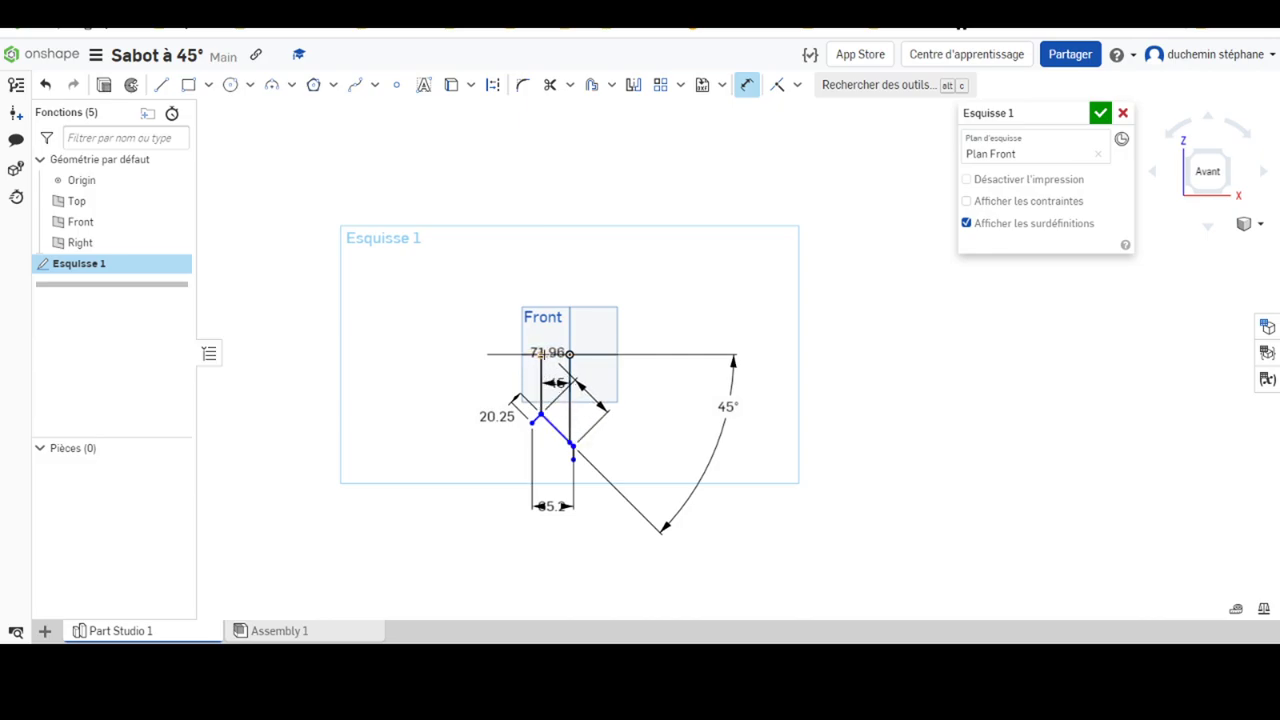
scroll(541, 358, up, 3)
scroll(541, 358, up, 5)
drag(703, 533, 420, 218)
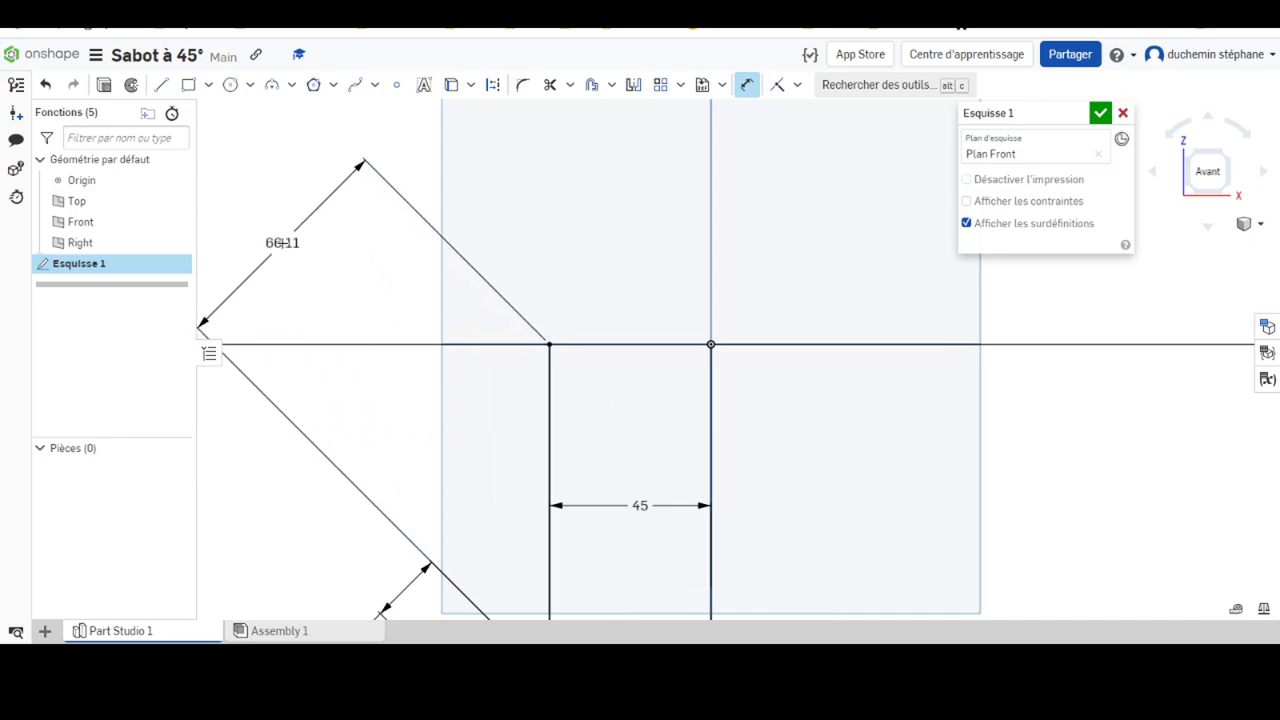
double_click(284, 244)
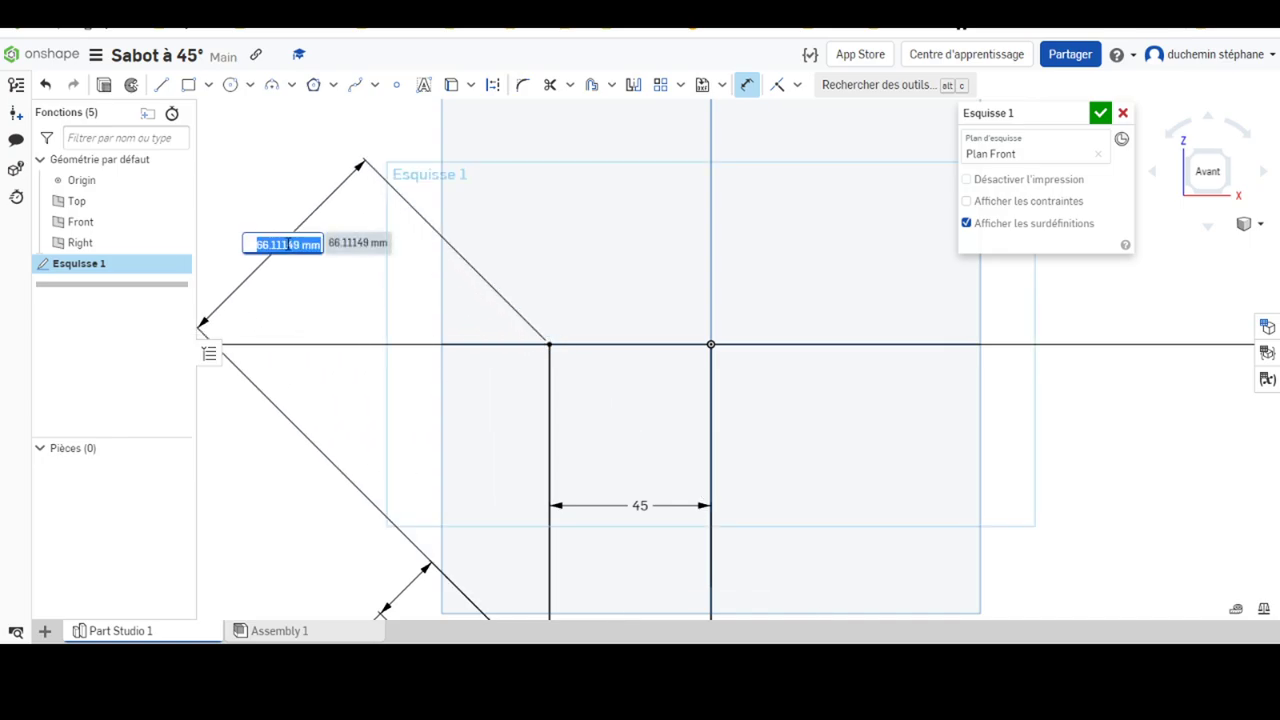
text(19)
key(Return)
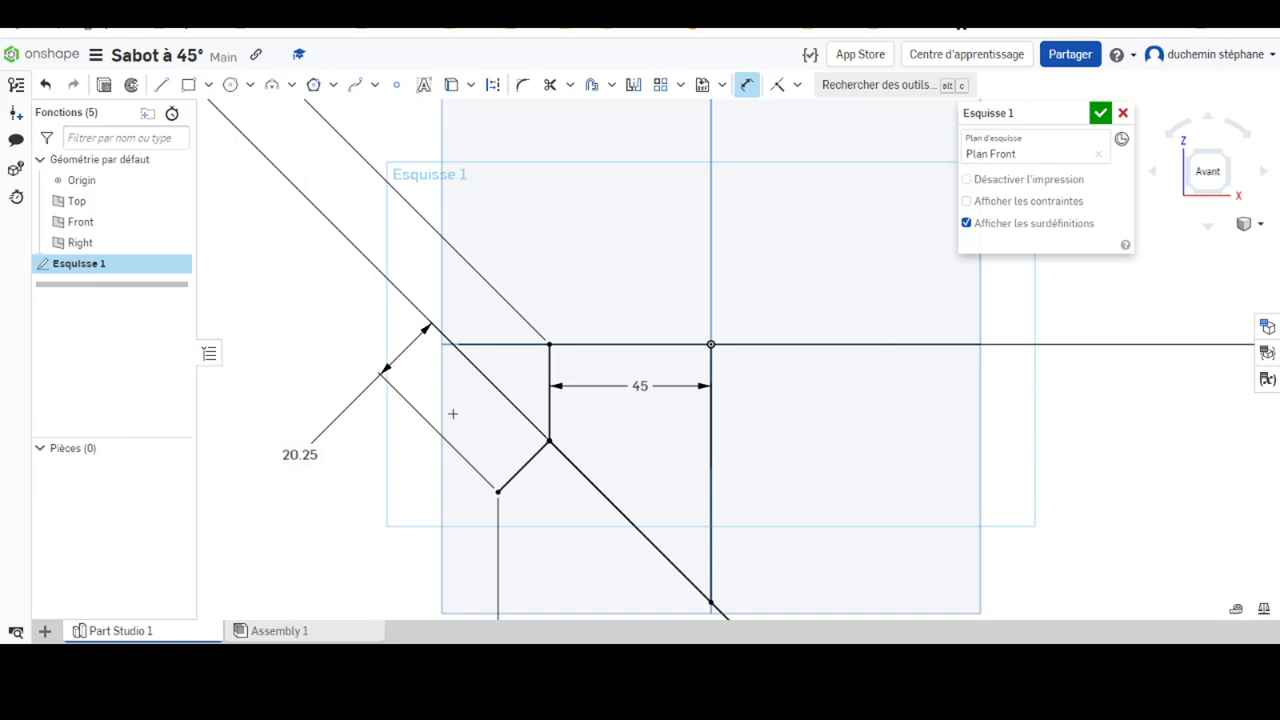
scroll(533, 450, up, 5)
scroll(894, 489, down, 3)
scroll(1173, 584, down, 7)
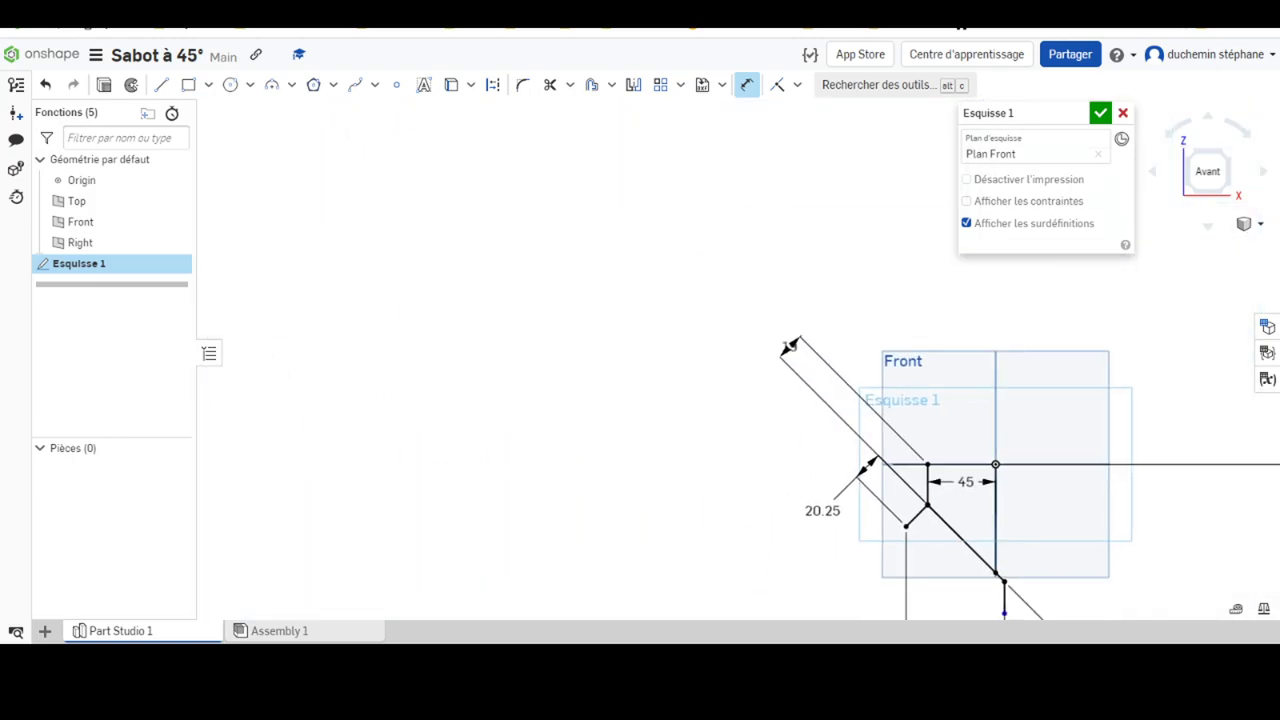
Set the lower end point's height below the horizontal line to 110.45 (220.9/2)
middle_drag(1258, 594, 745, 420)
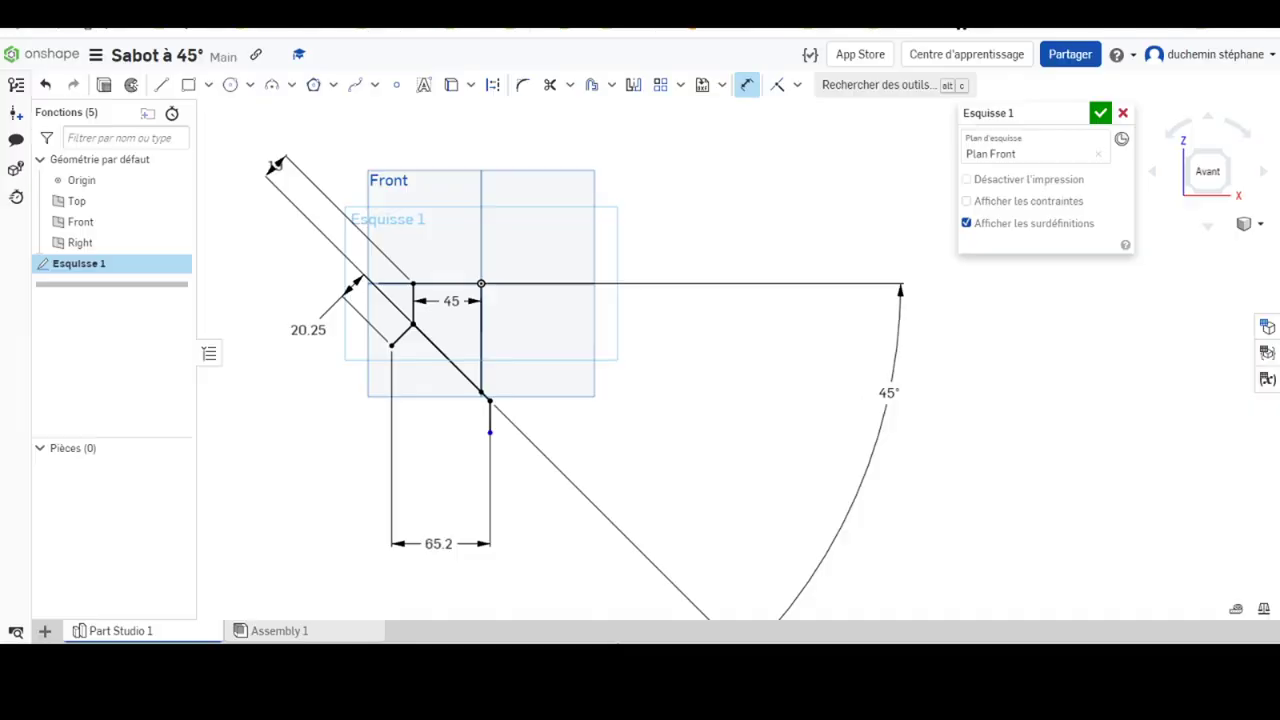
click(520, 285)
click(663, 318)
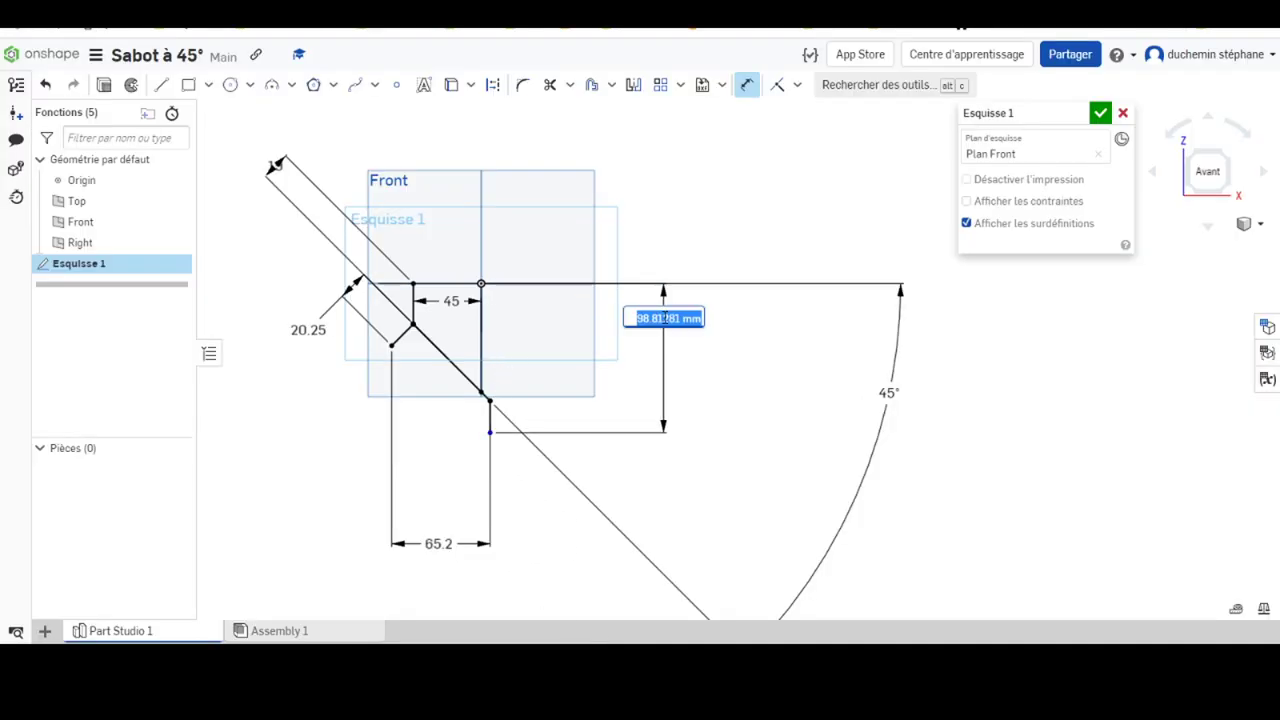
text(220.9)
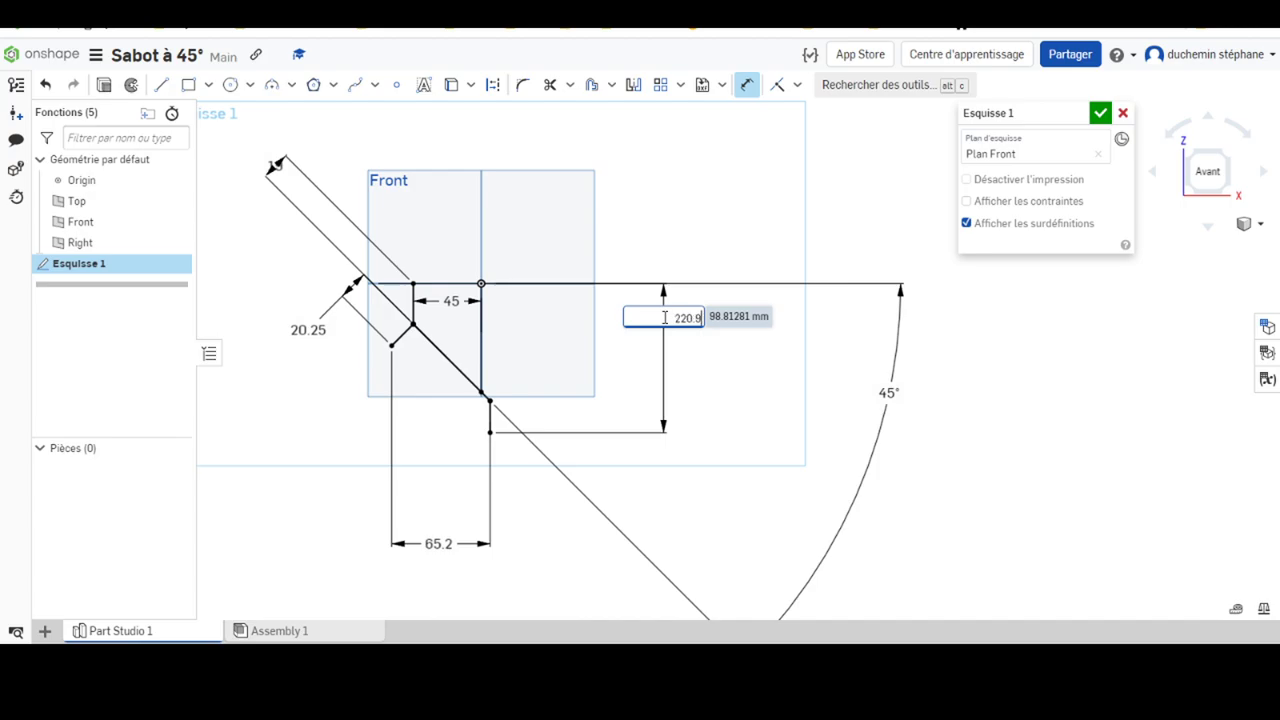
text(/2)
key(Return)
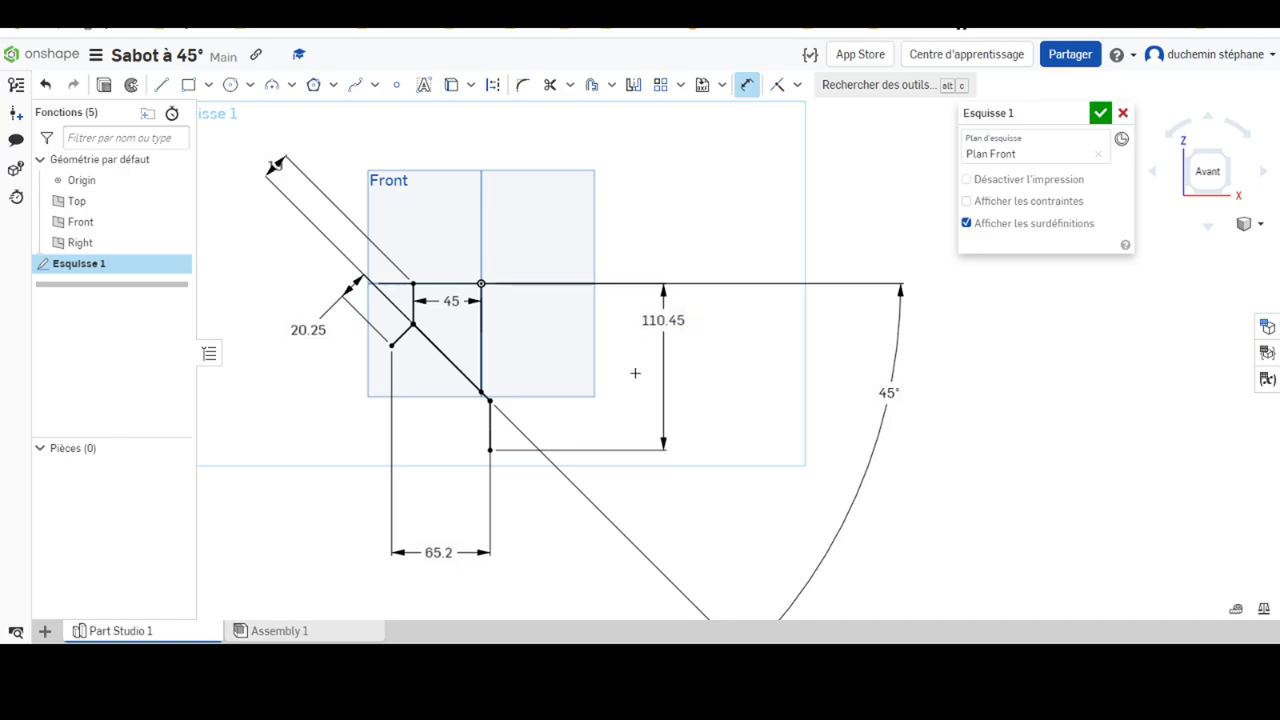
Close Esquisse 1, view it in 3D, then reopen it for editing
click(1100, 113)
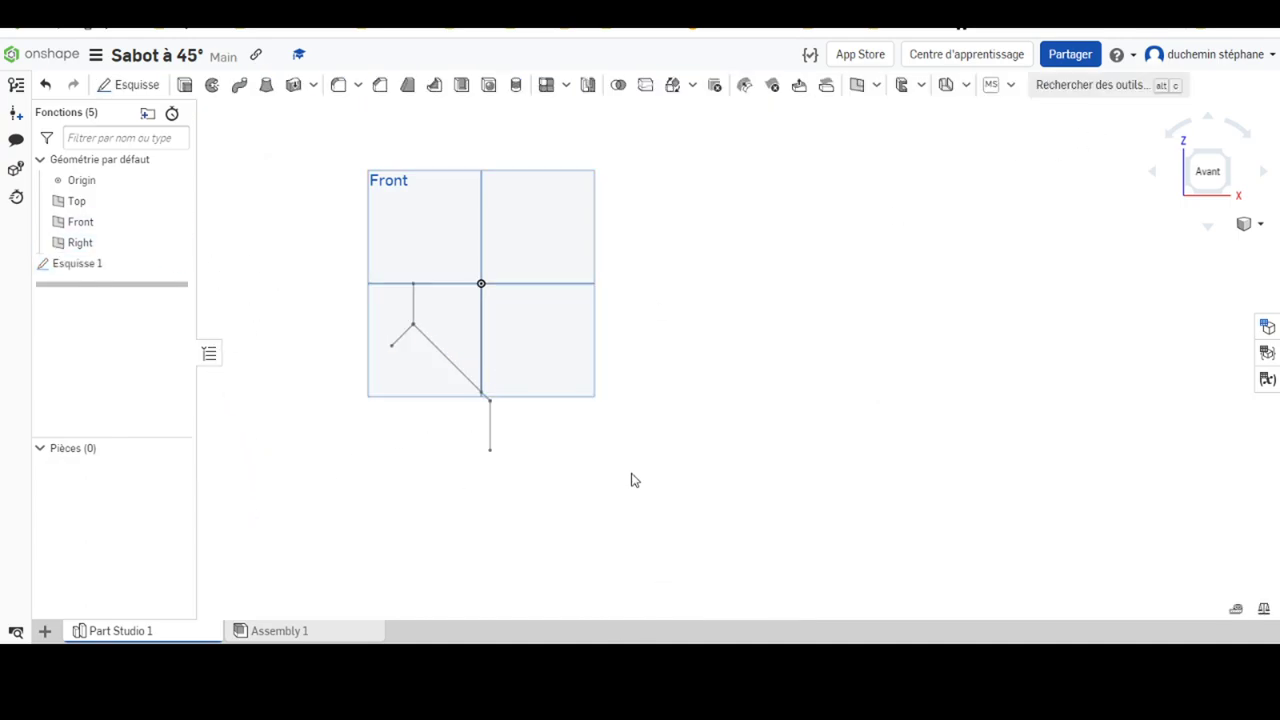
right_drag(632, 480, 592, 403)
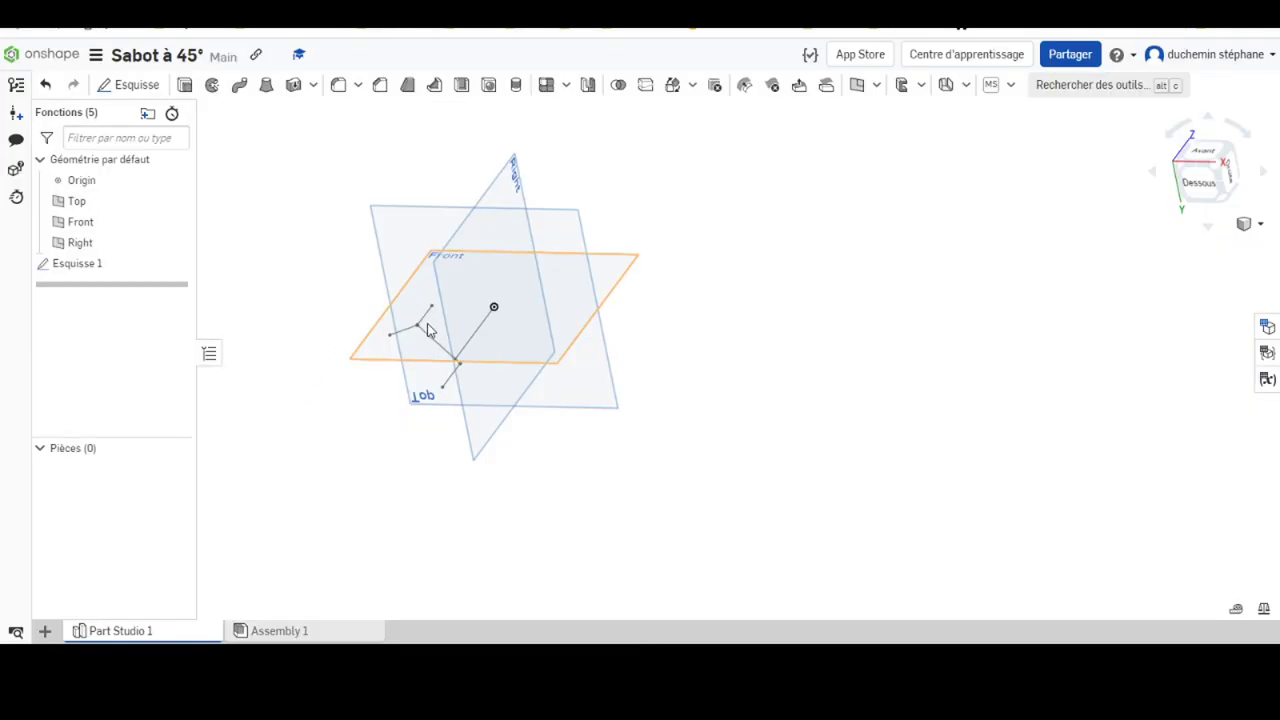
right_click(58, 263)
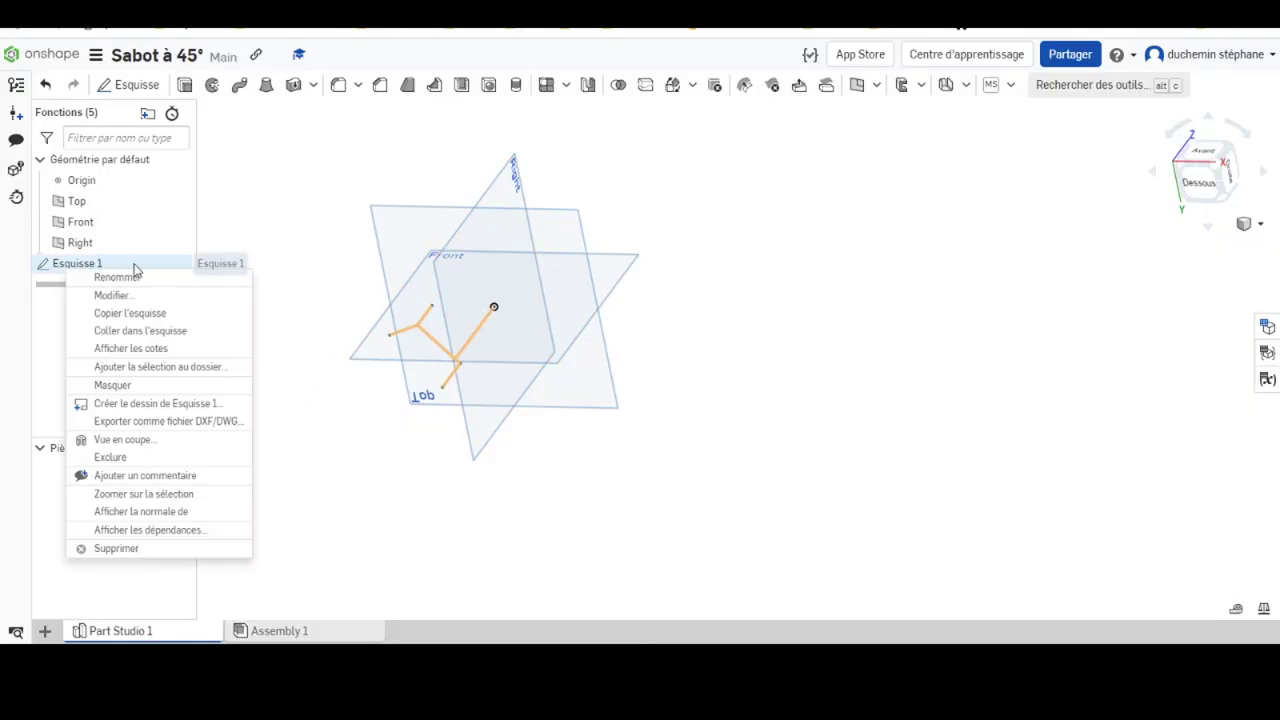
click(128, 297)
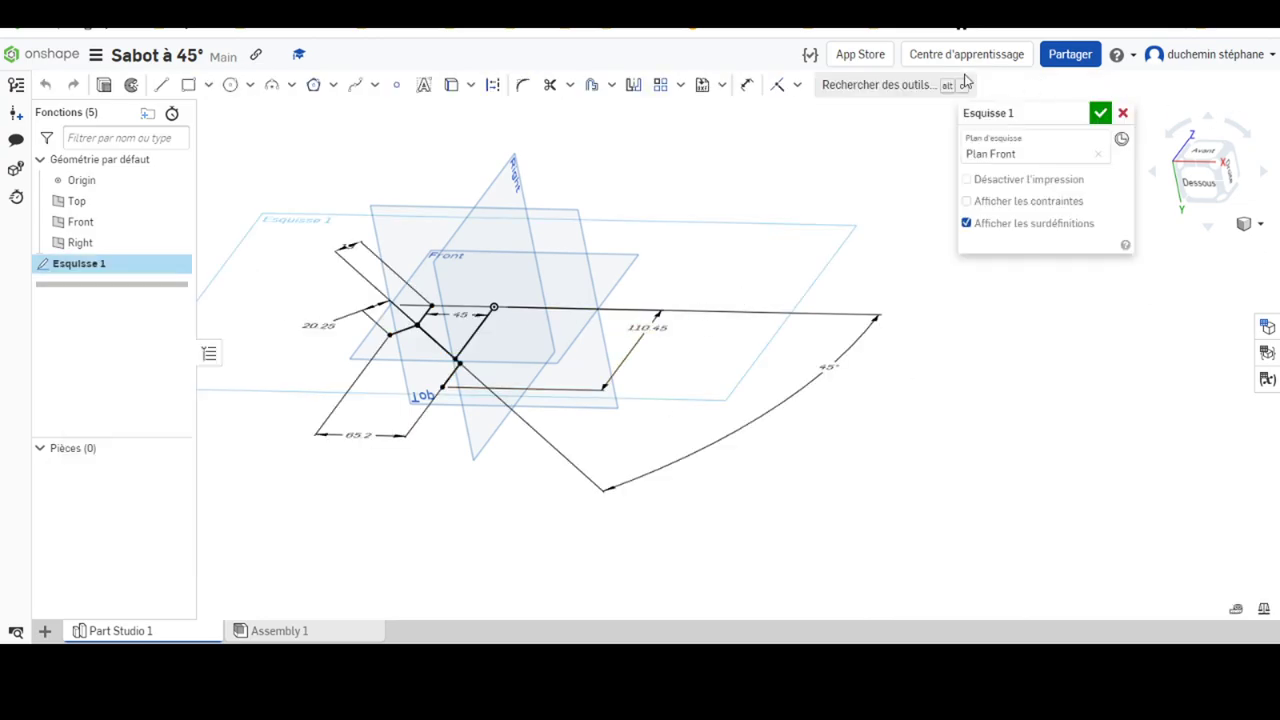
Draw a trial line ending at the sketch origin and select the enclosed triangular region
click(161, 84)
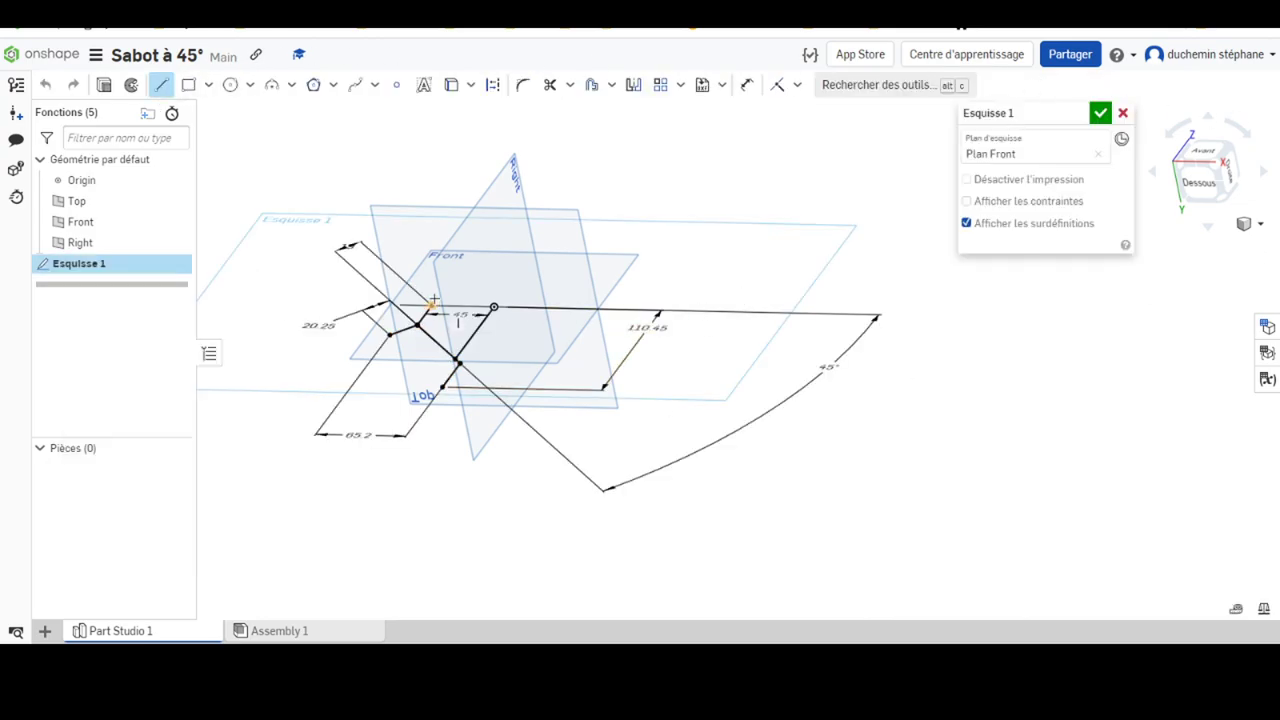
click(494, 305)
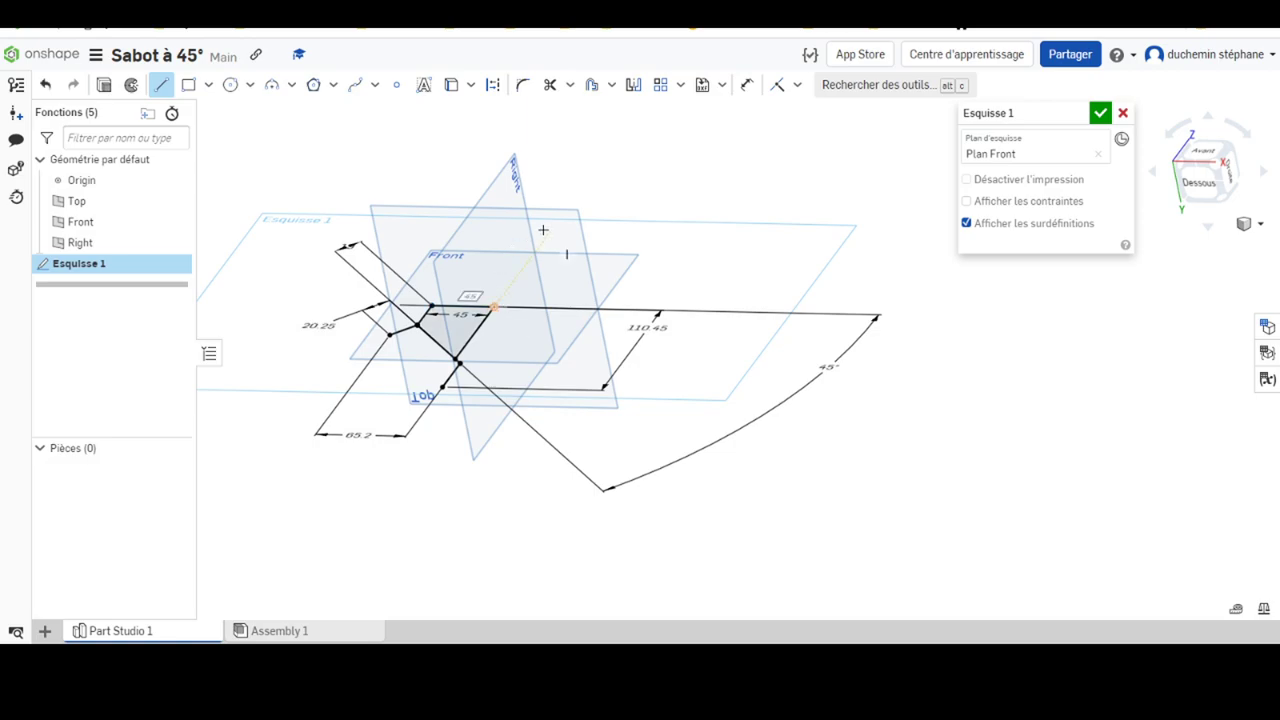
key(Escape)
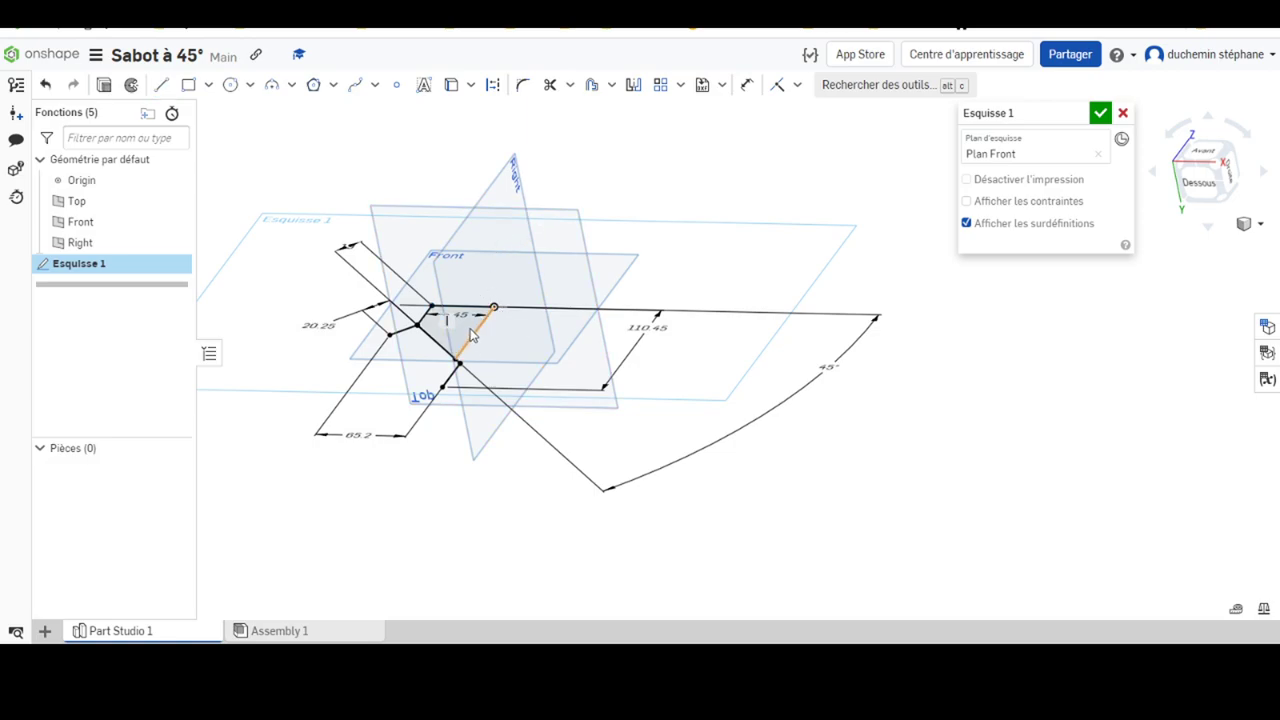
click(467, 338)
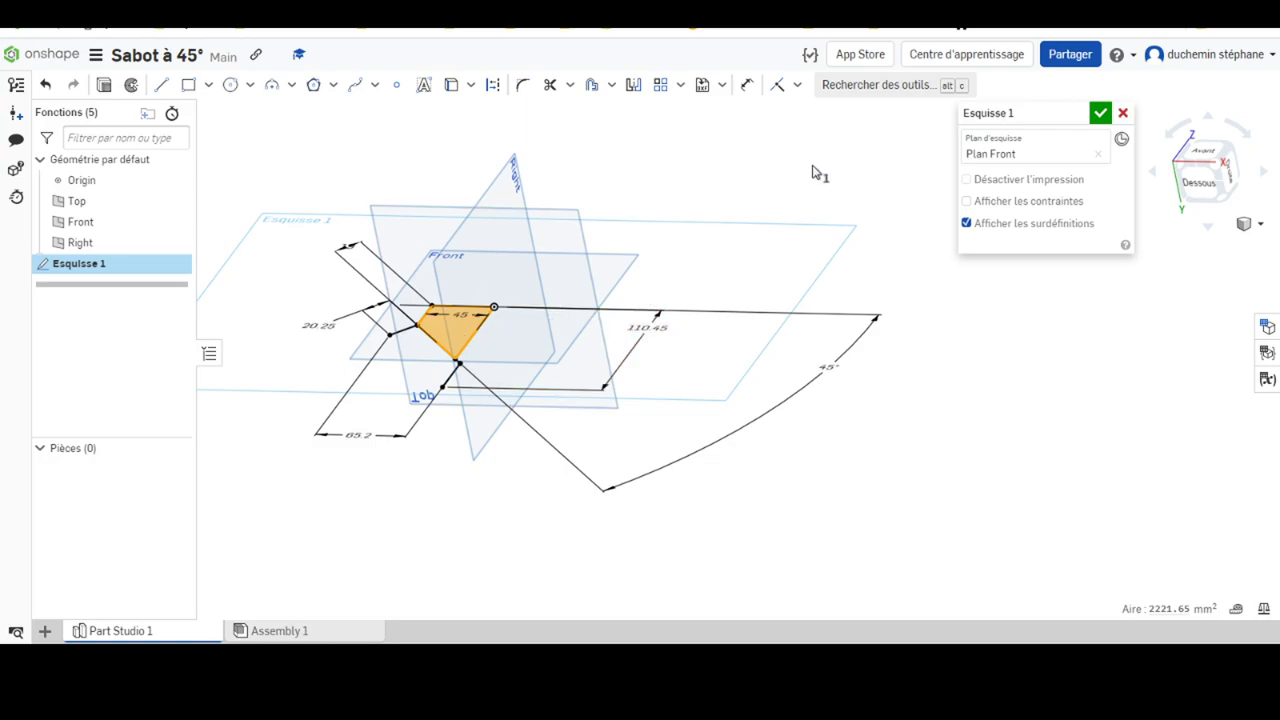
Discard the sketch edits, then start and cancel a trial sheet-metal model
click(1123, 114)
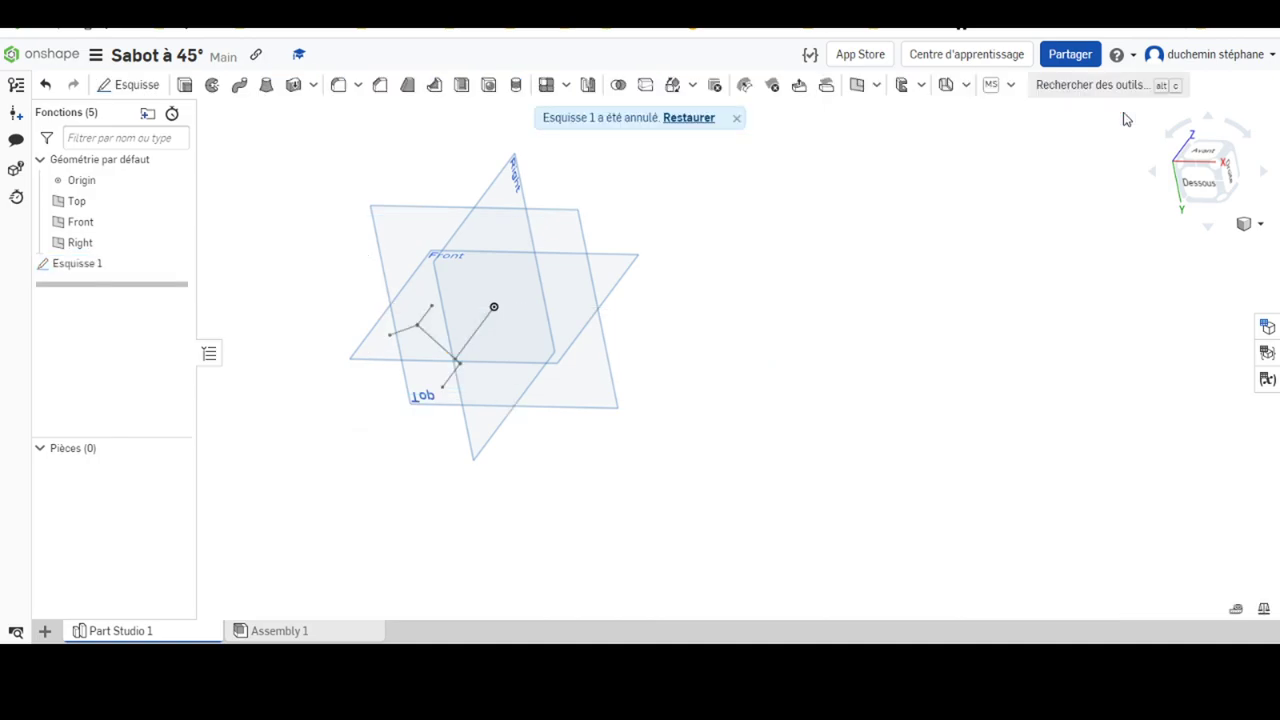
click(966, 85)
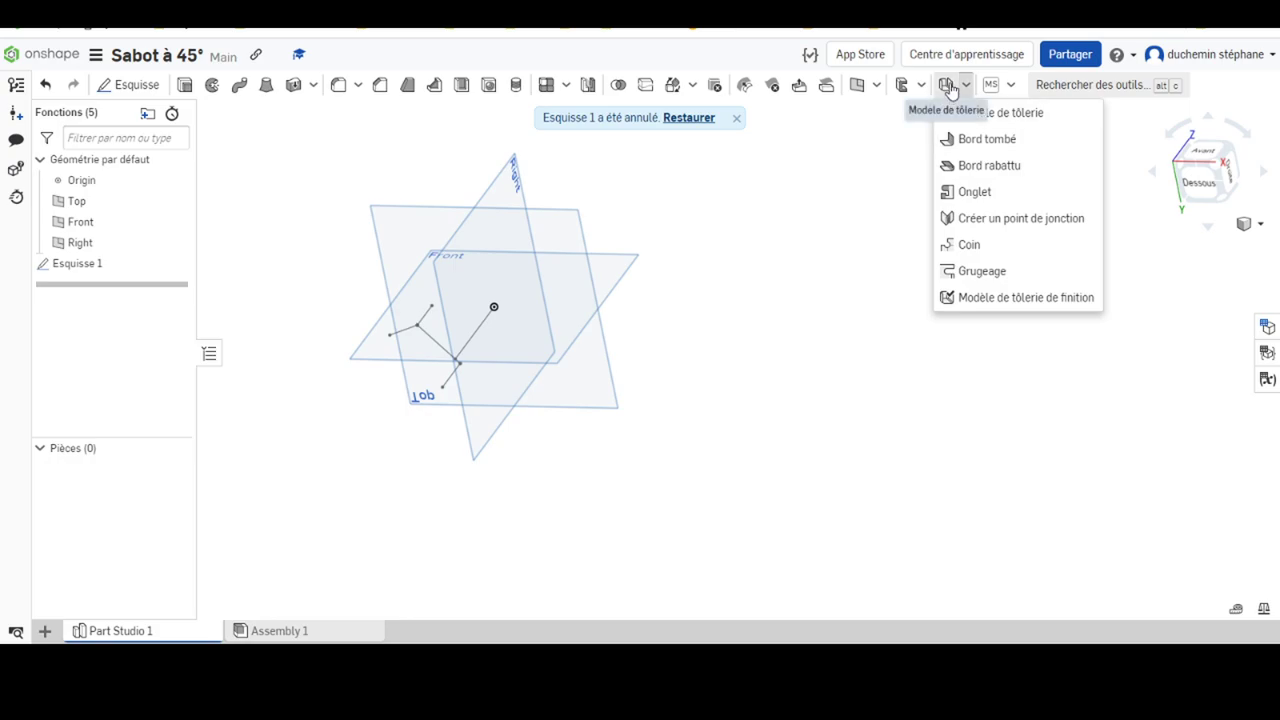
click(950, 113)
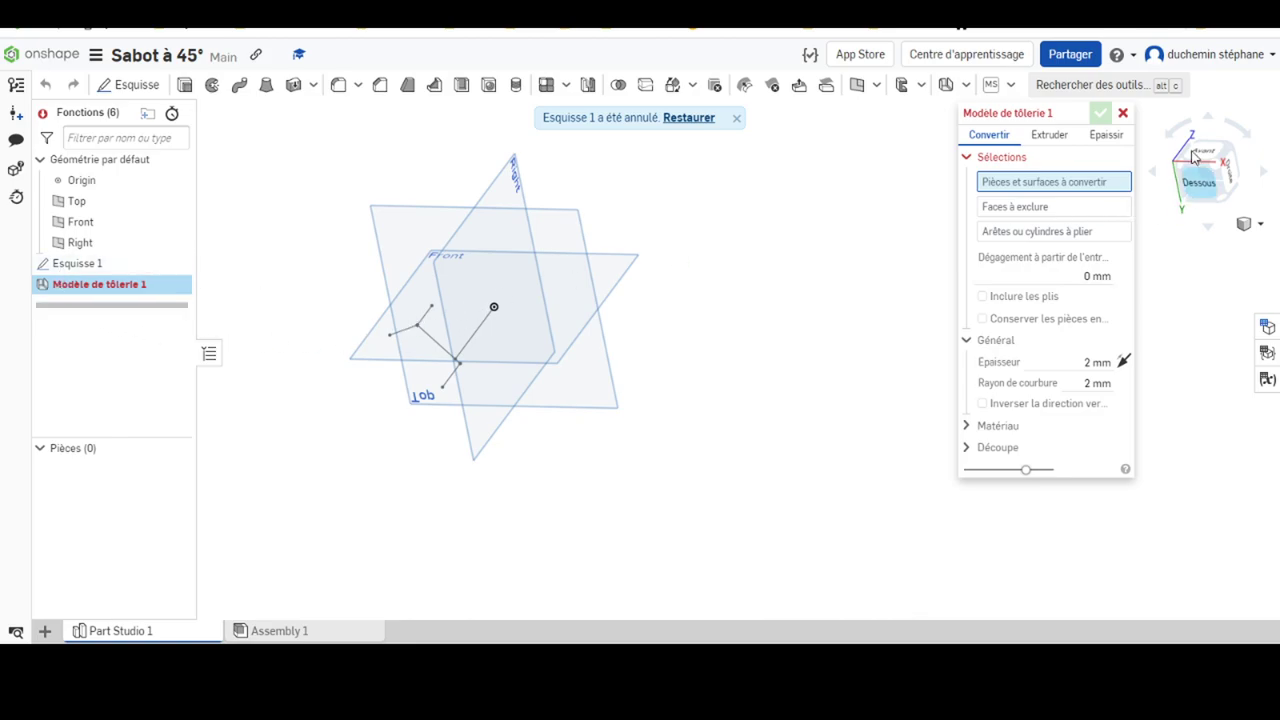
click(1123, 113)
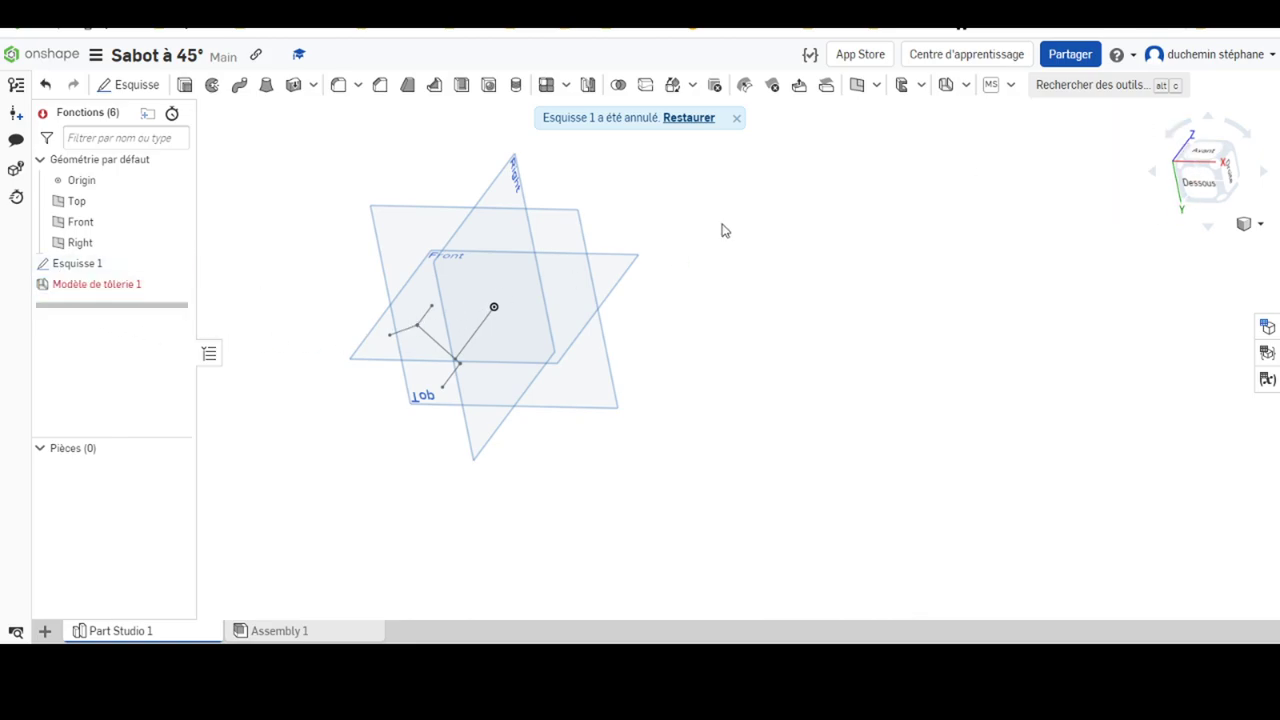
Reopen Esquisse 1, join the 45 edge's left end to the origin, and accept the sketch
right_click(72, 265)
click(117, 303)
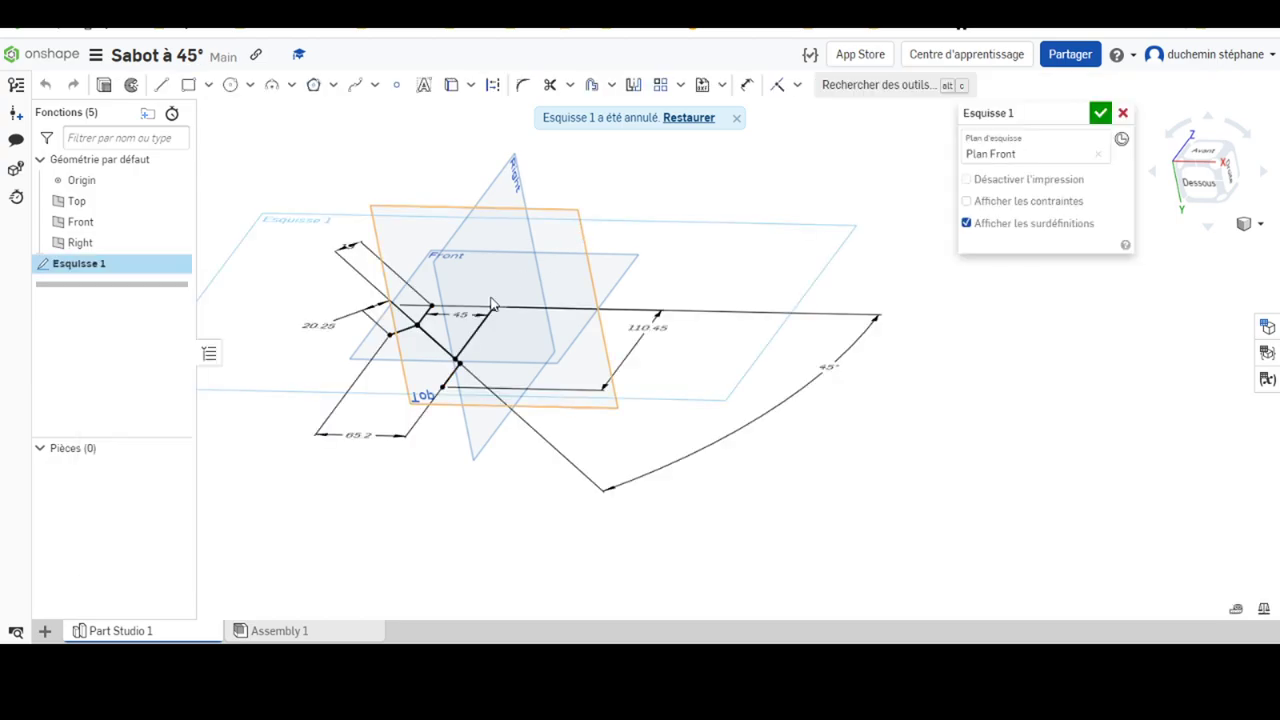
click(160, 85)
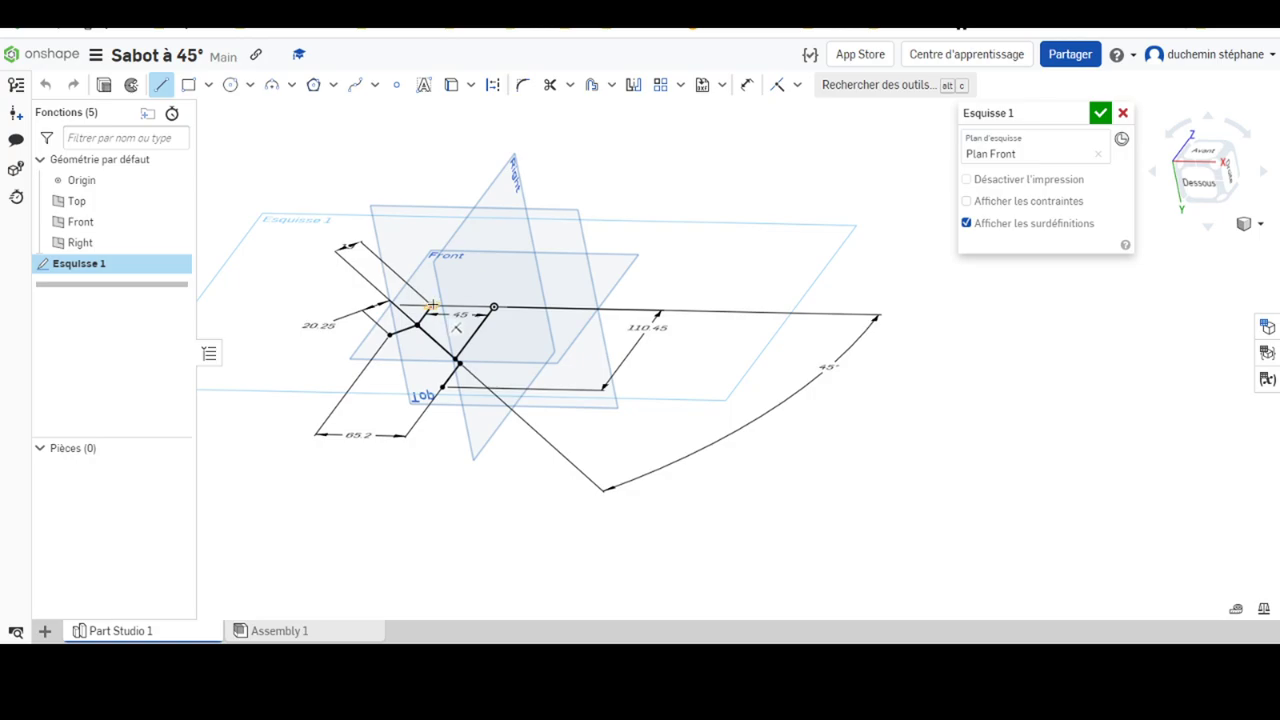
click(431, 305)
click(493, 307)
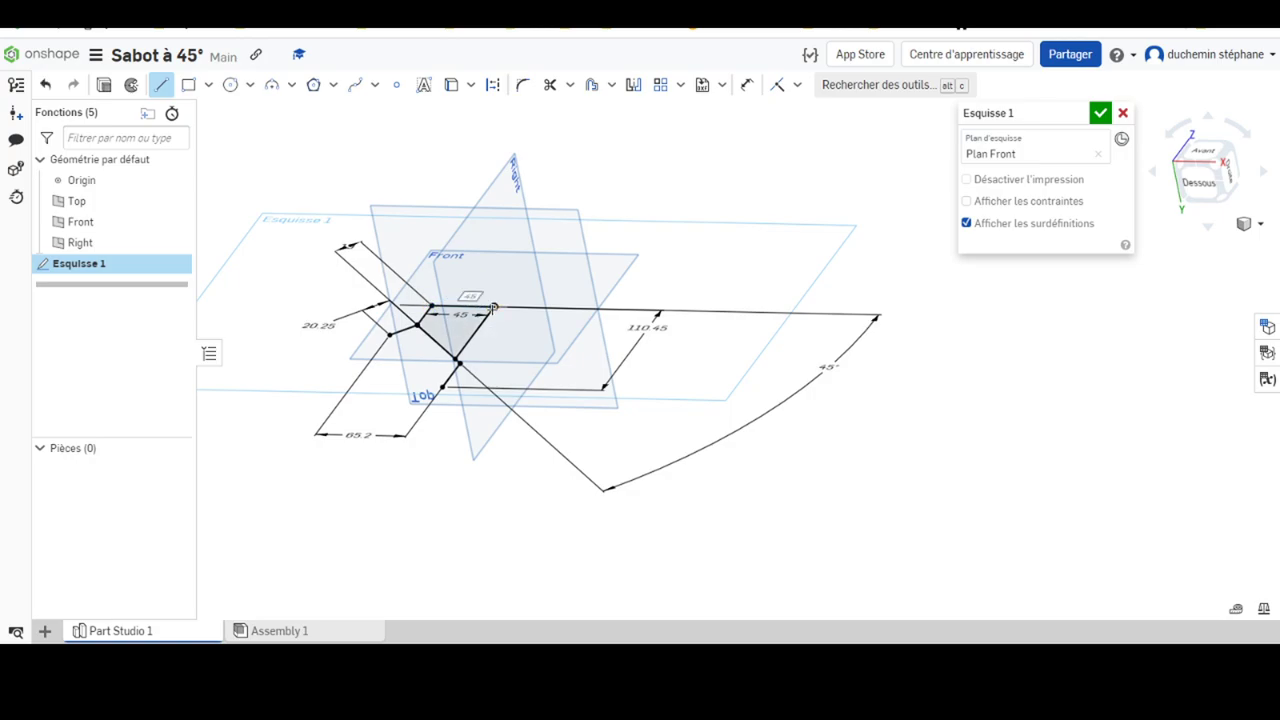
click(1100, 113)
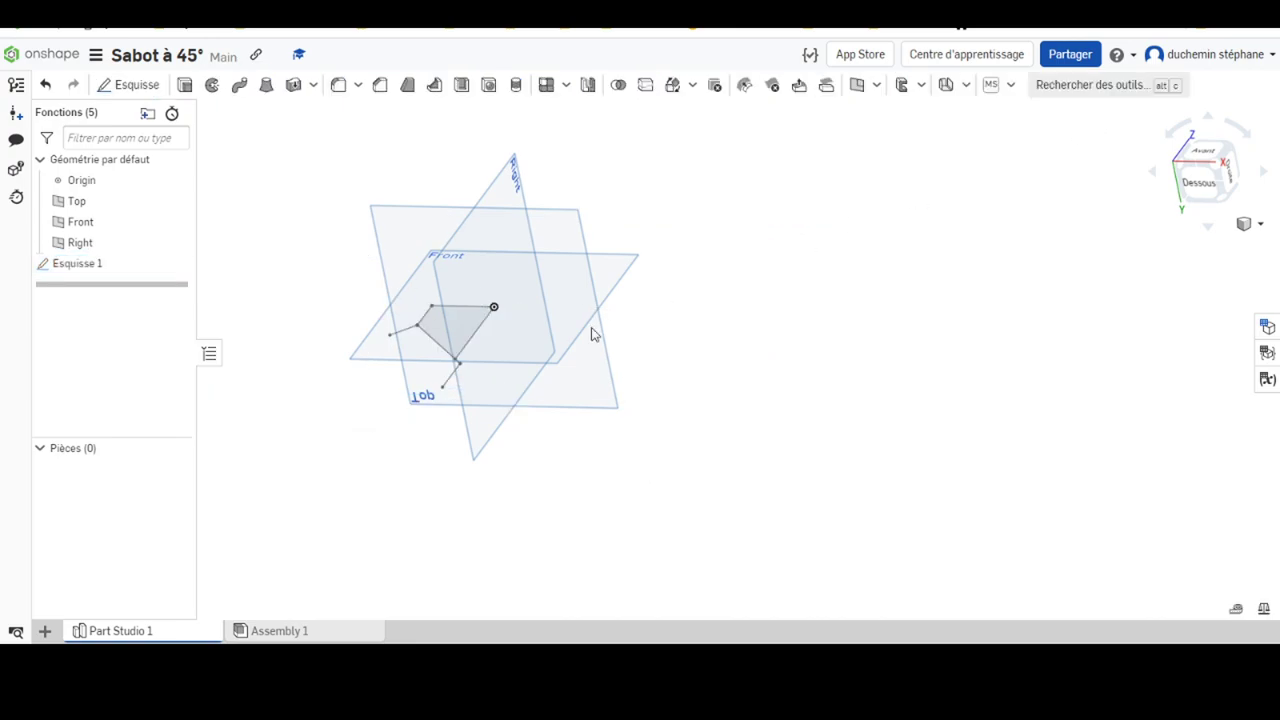
Thicken Esquisse 1's enclosed face into a 2 mm sheet-metal plate, Modèle de tôlerie 1
click(944, 88)
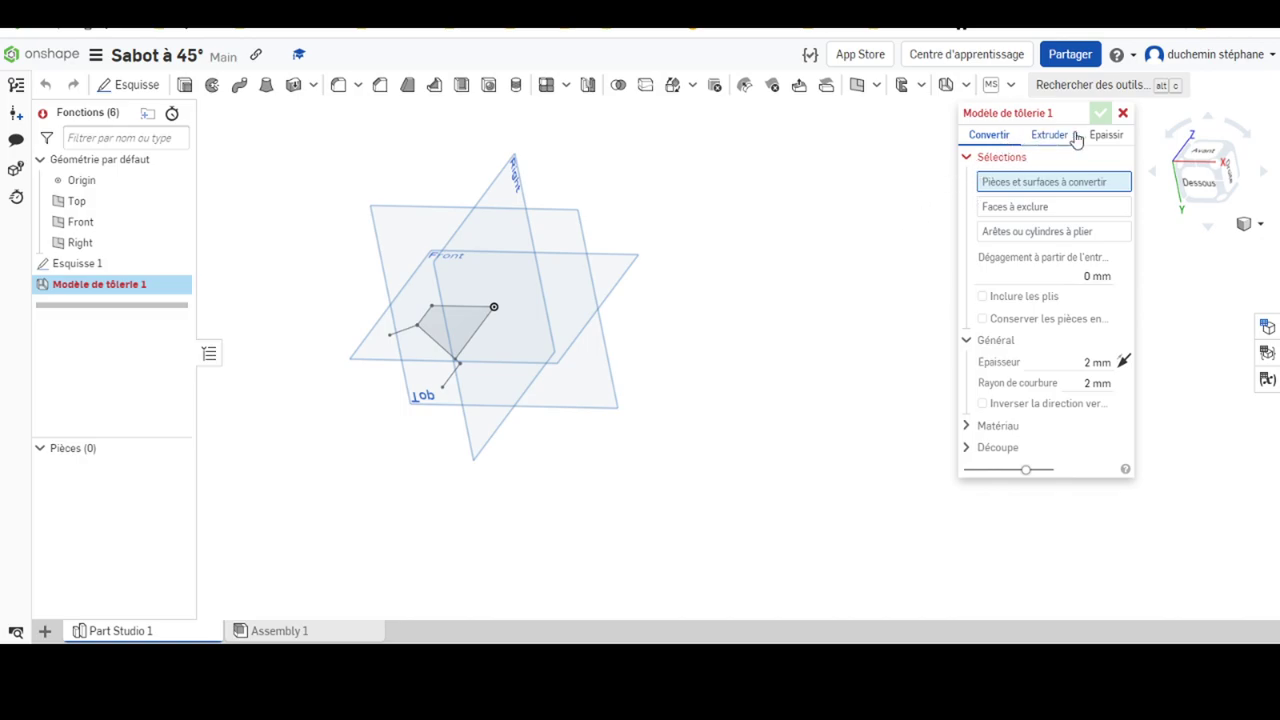
click(1105, 138)
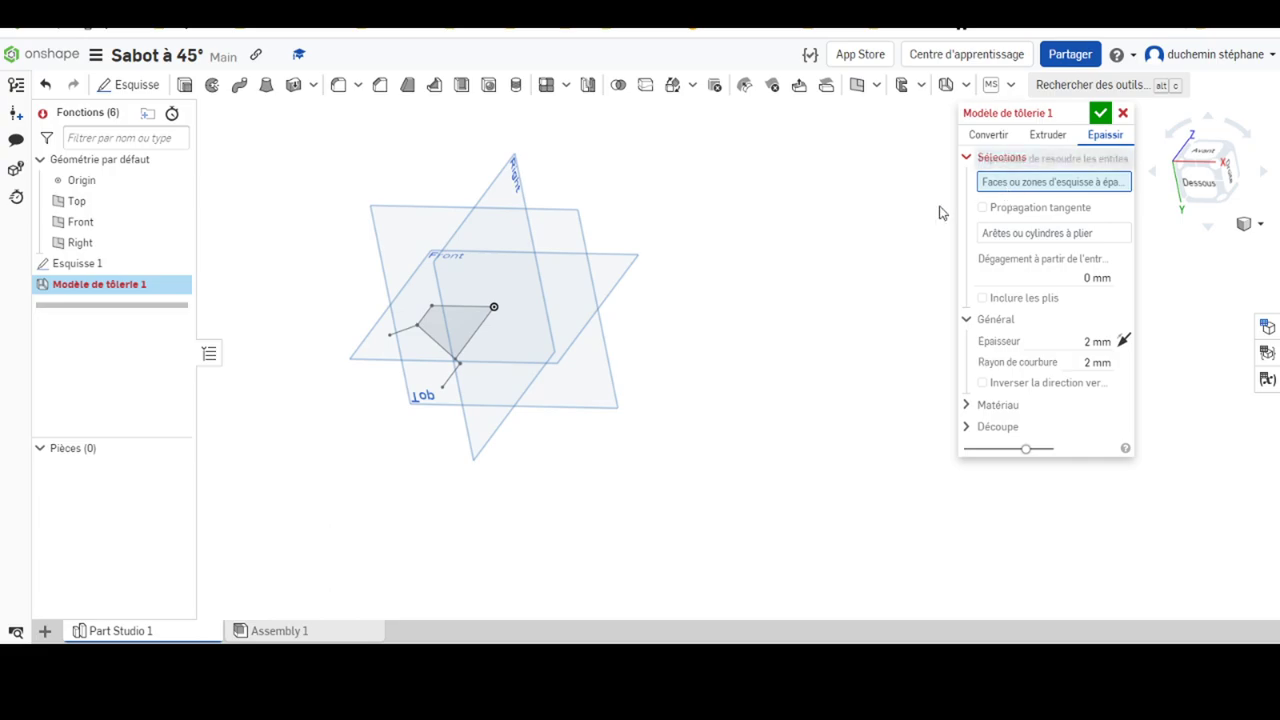
click(457, 333)
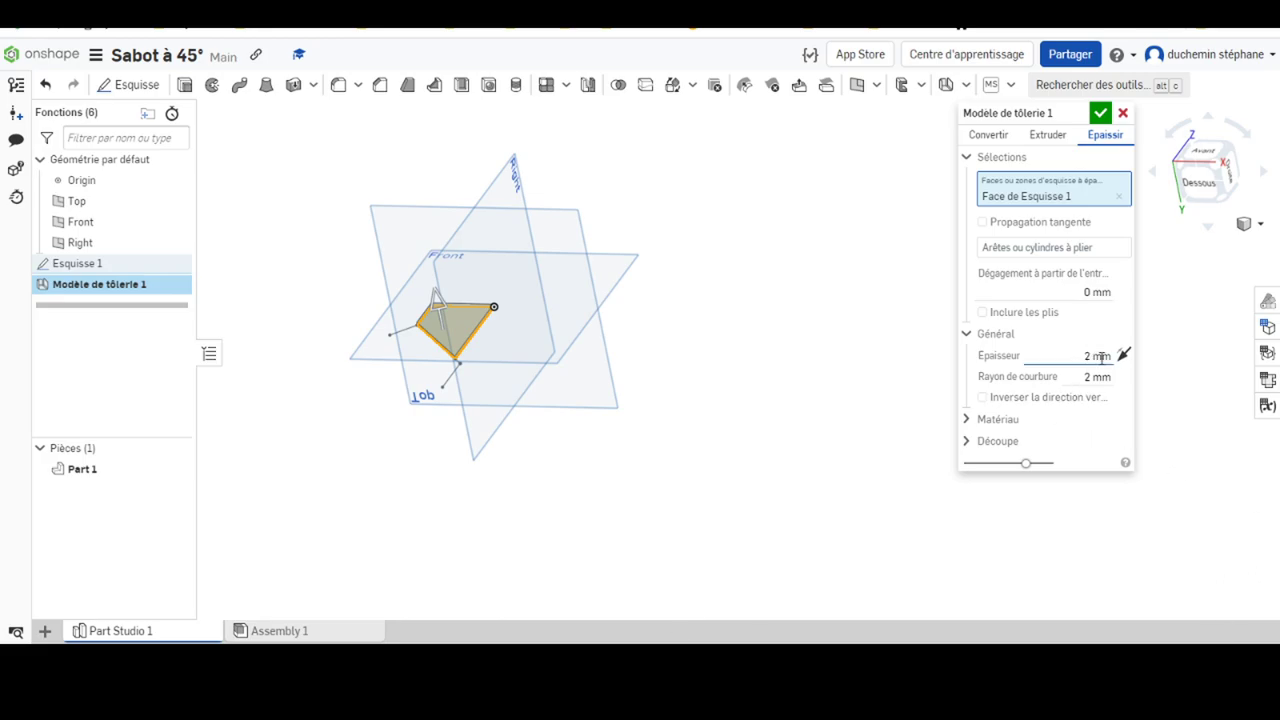
click(1099, 113)
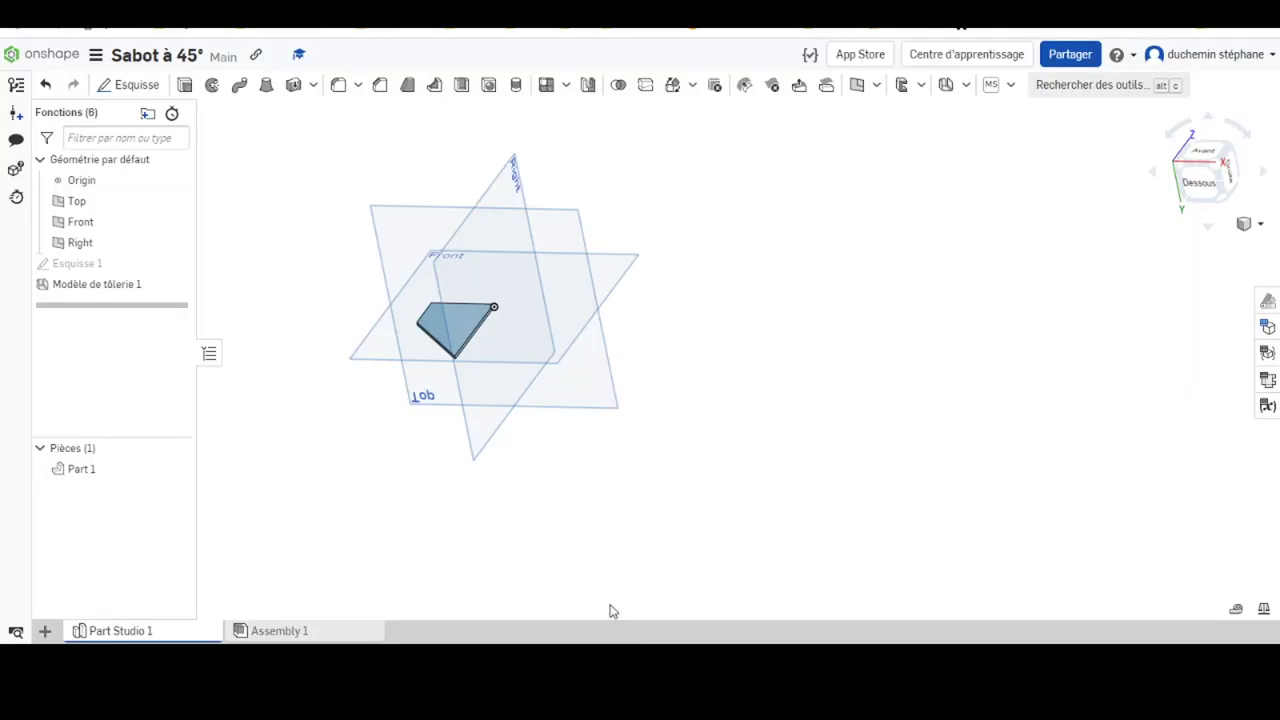
Add a 95 mm Bord tombé flange along the plate edge and inspect it in 3D
click(964, 86)
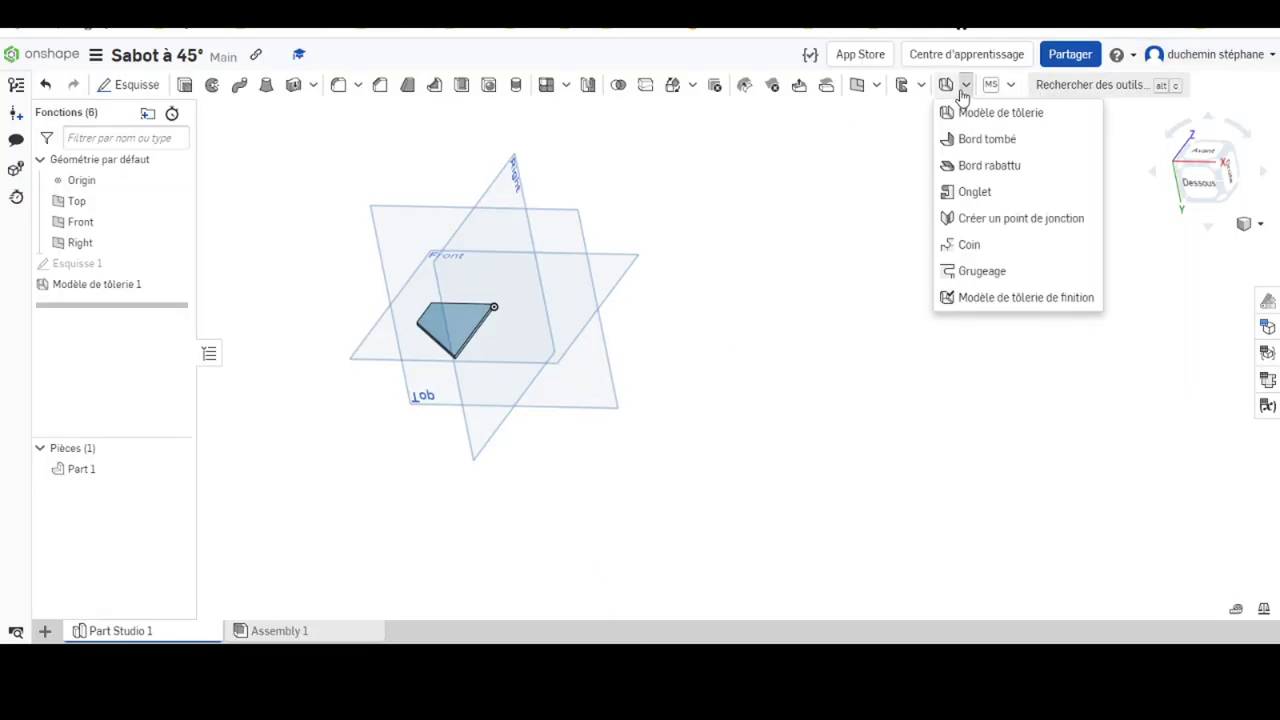
click(975, 139)
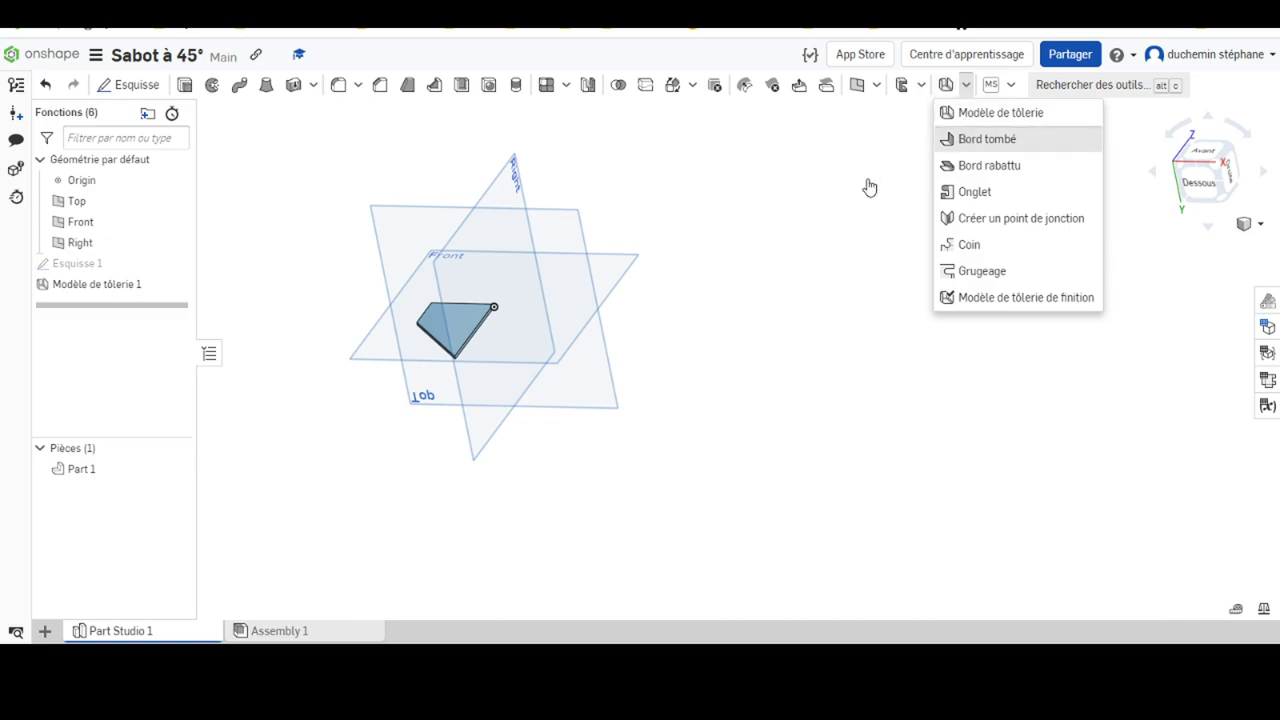
click(432, 343)
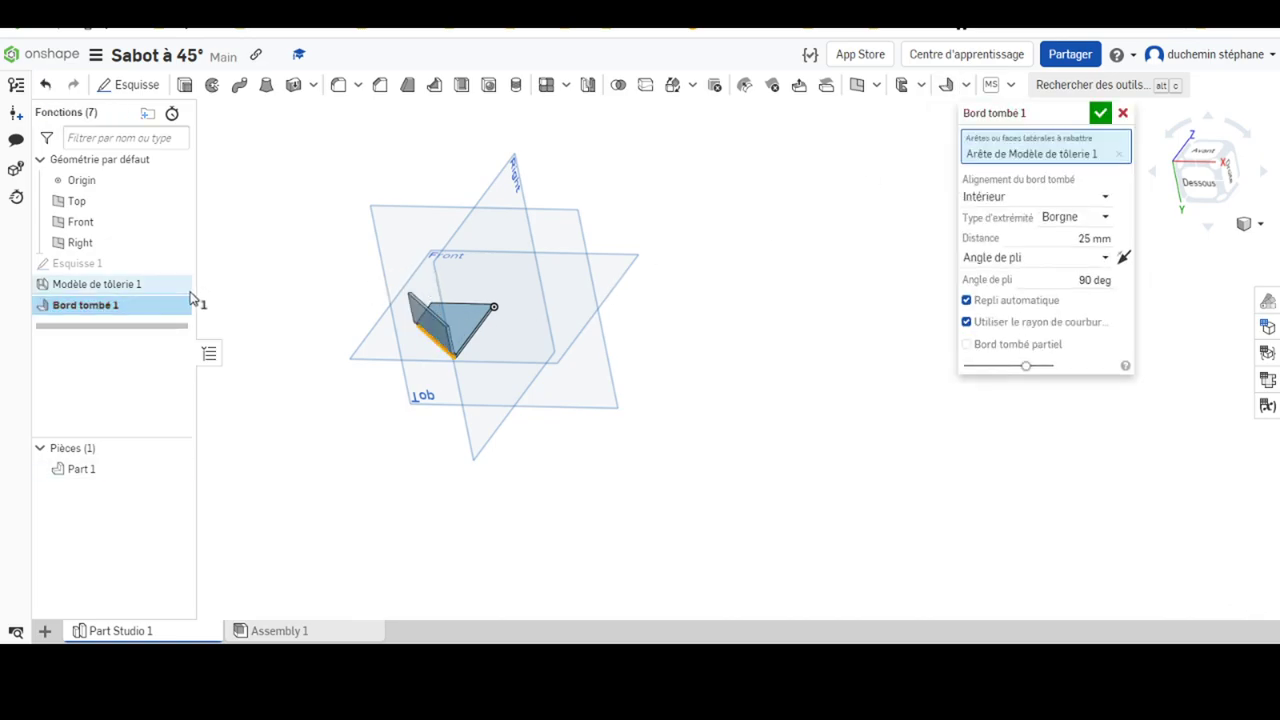
click(1093, 240)
text(95)
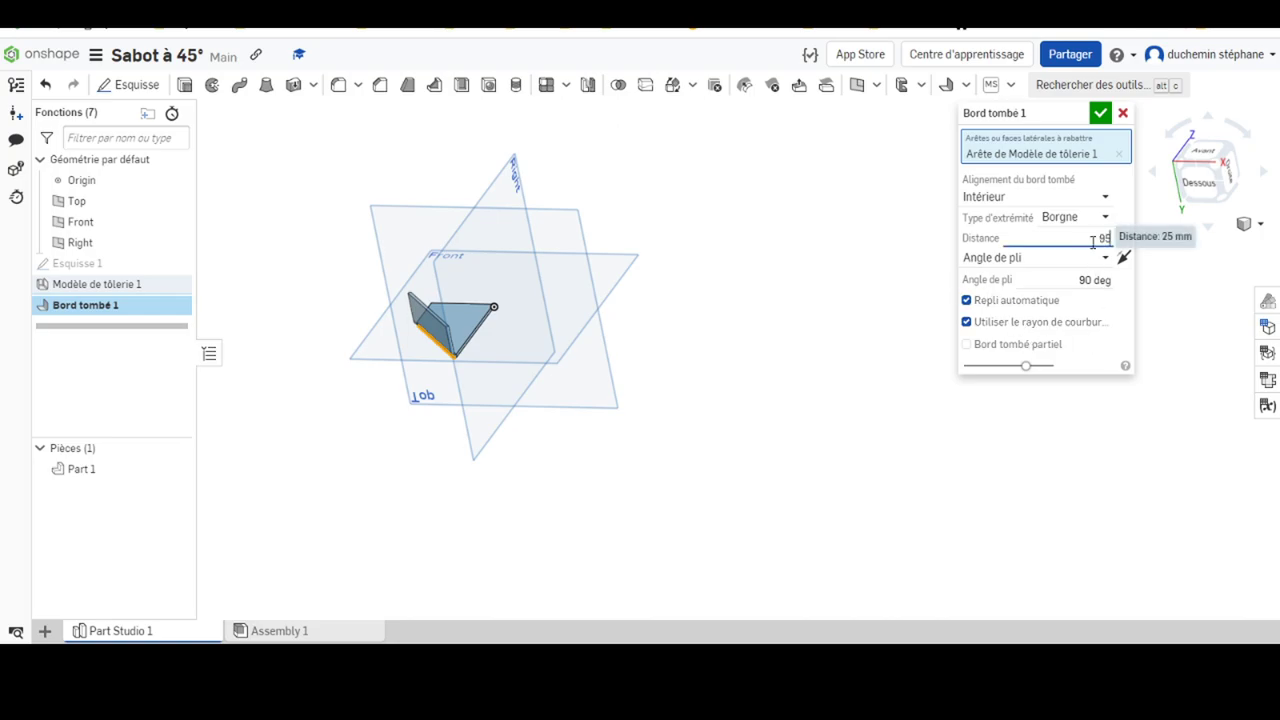
key(Return)
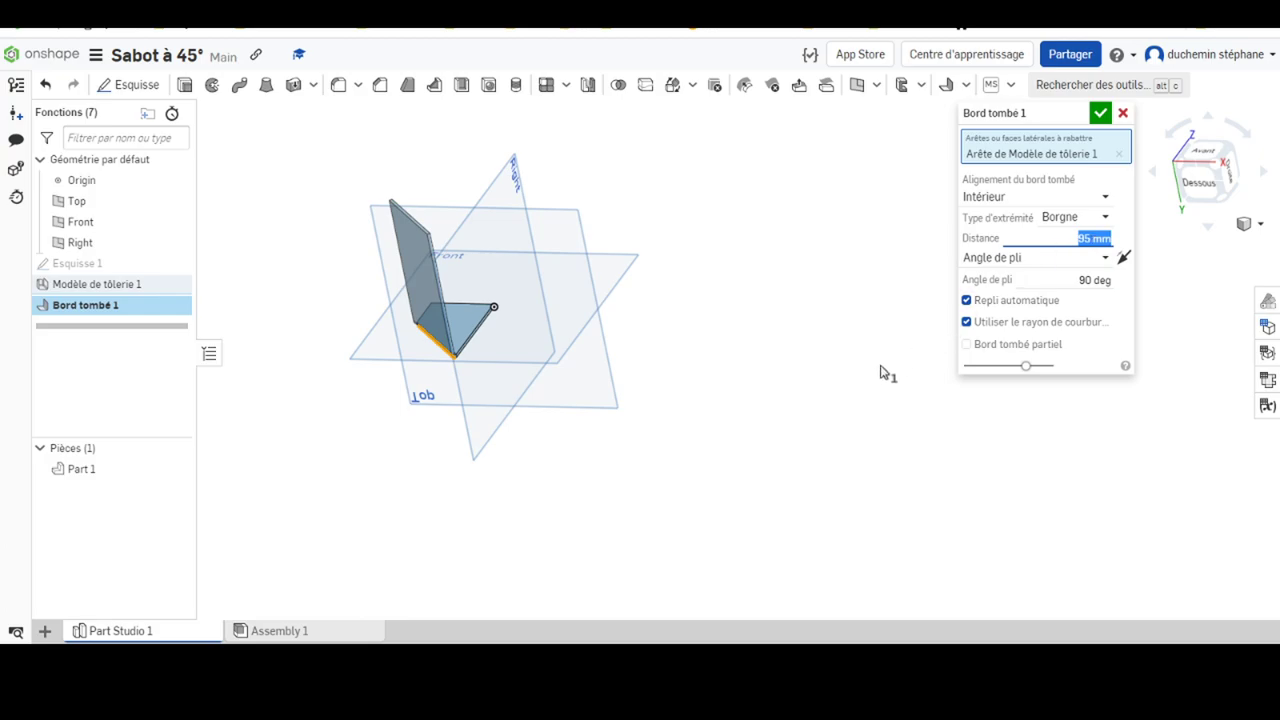
mouse_move(743, 437)
right_down()
mouse_move(743, 417)
mouse_move(695, 404)
mouse_move(720, 420)
right_up()
scroll(429, 300, down, 5)
scroll(443, 366, up, 3)
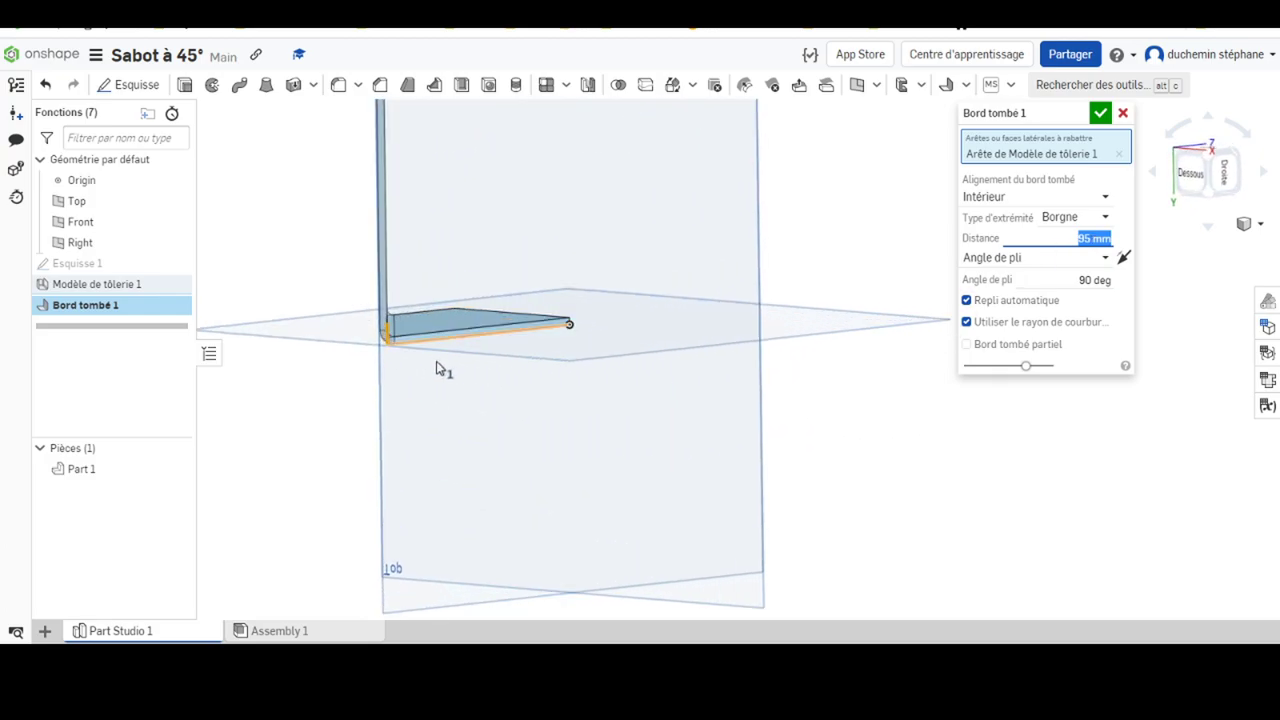
scroll(386, 371, up, 3)
scroll(378, 355, up, 3)
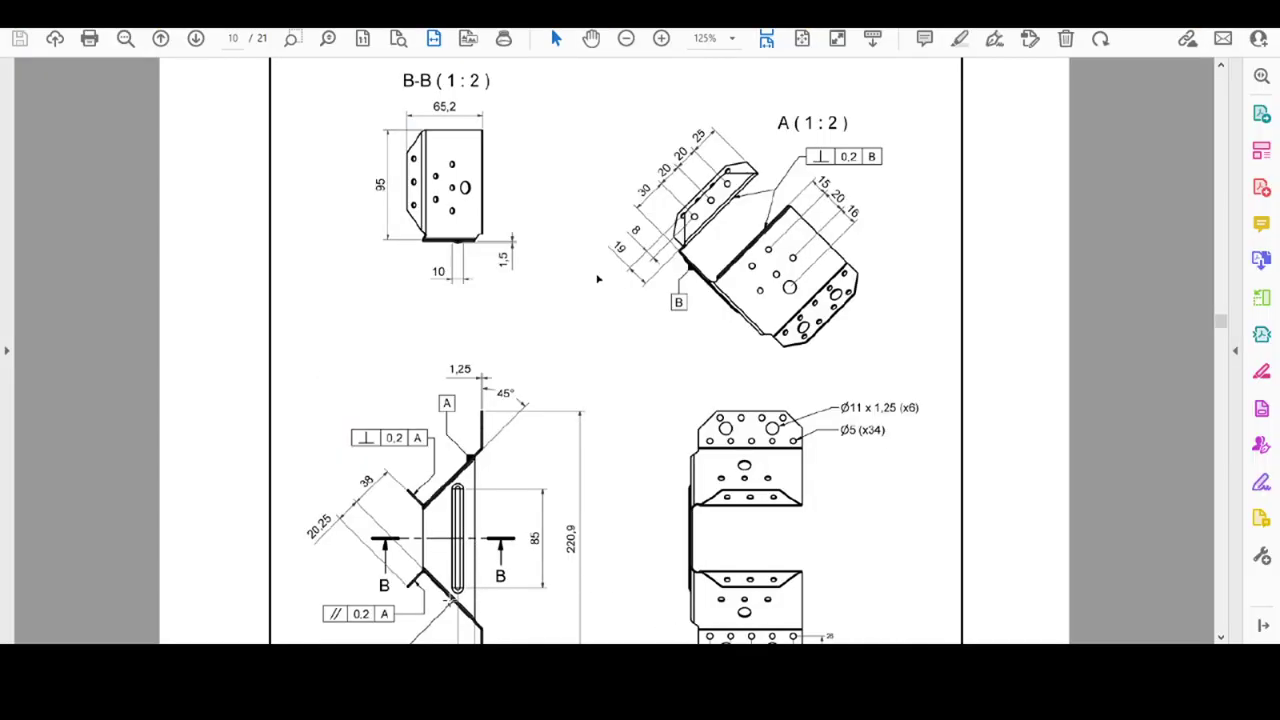
ctrl+scroll(424, 578, up, 1)
ctrl+scroll(424, 578, up, 1)
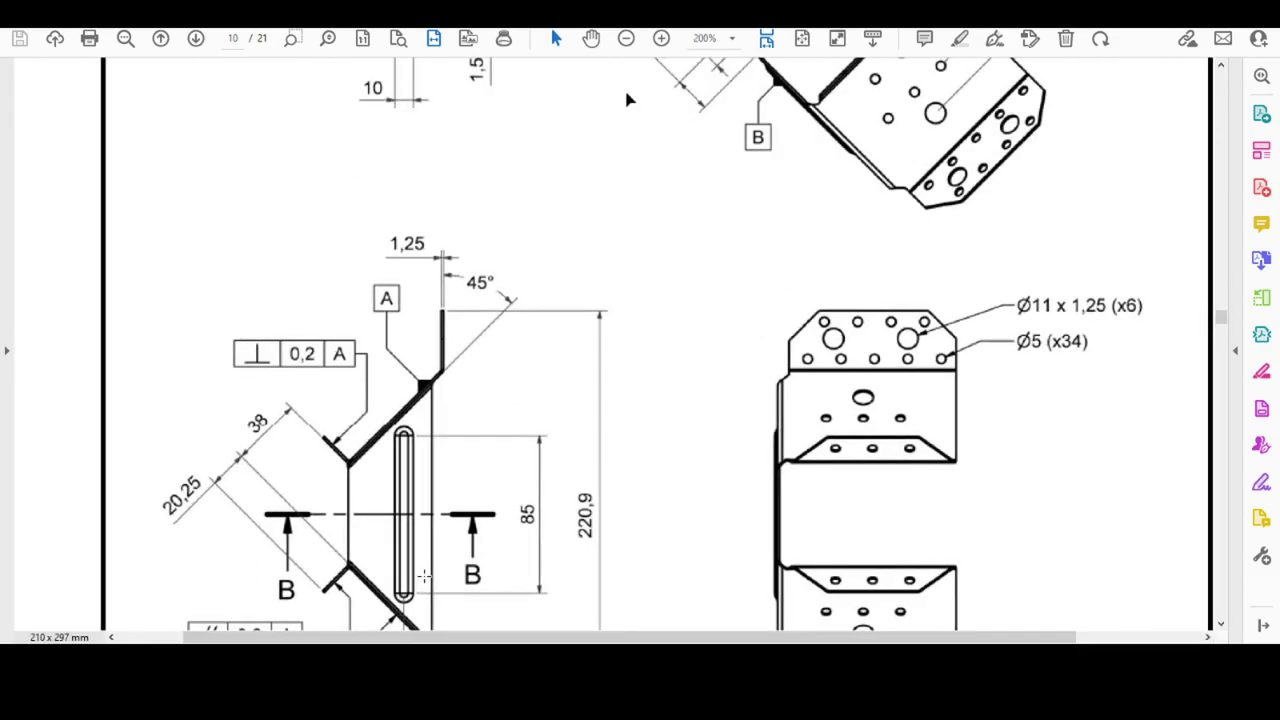
ctrl+scroll(310, 525, down, 2)
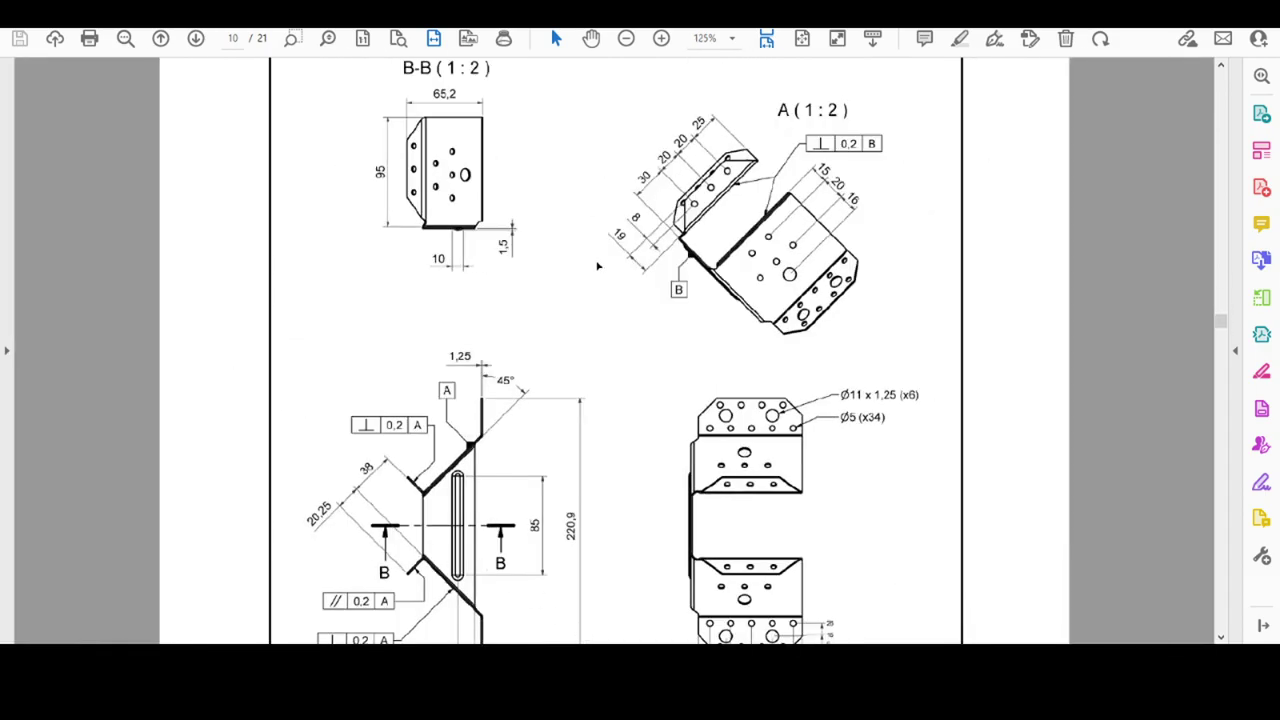
key(alt+Tab)
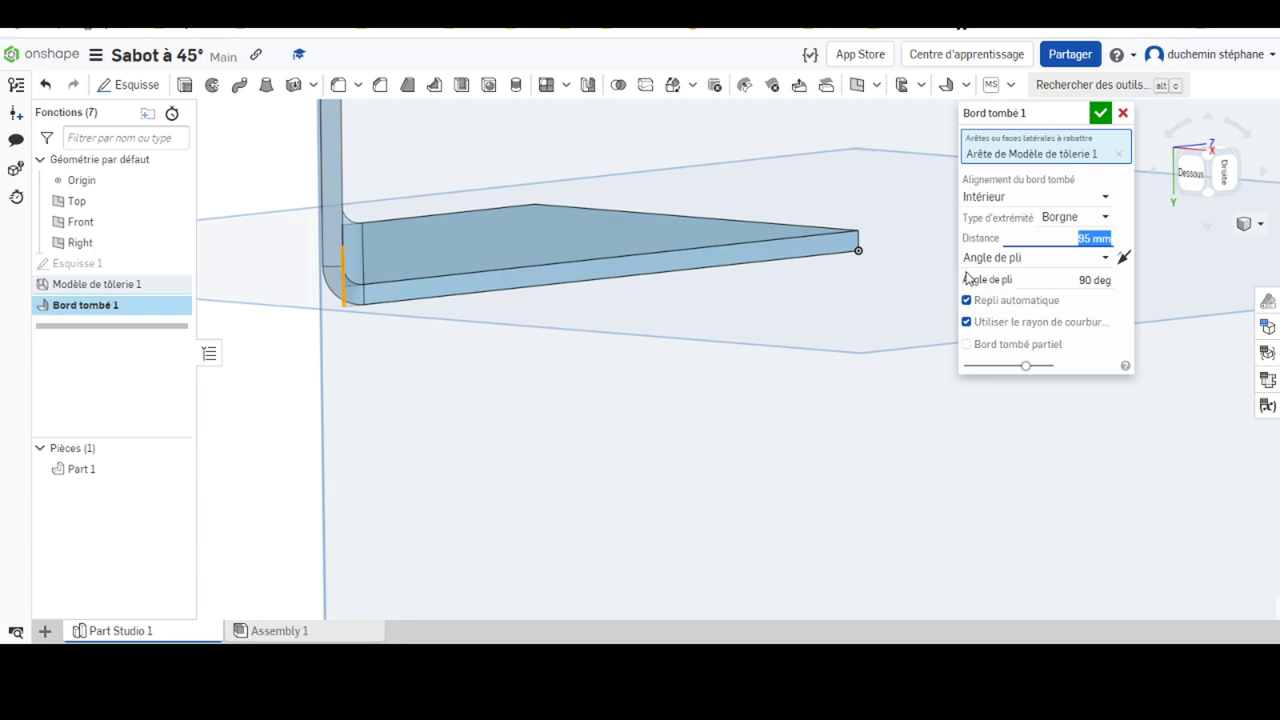
click(1100, 117)
scroll(643, 377, up, 3)
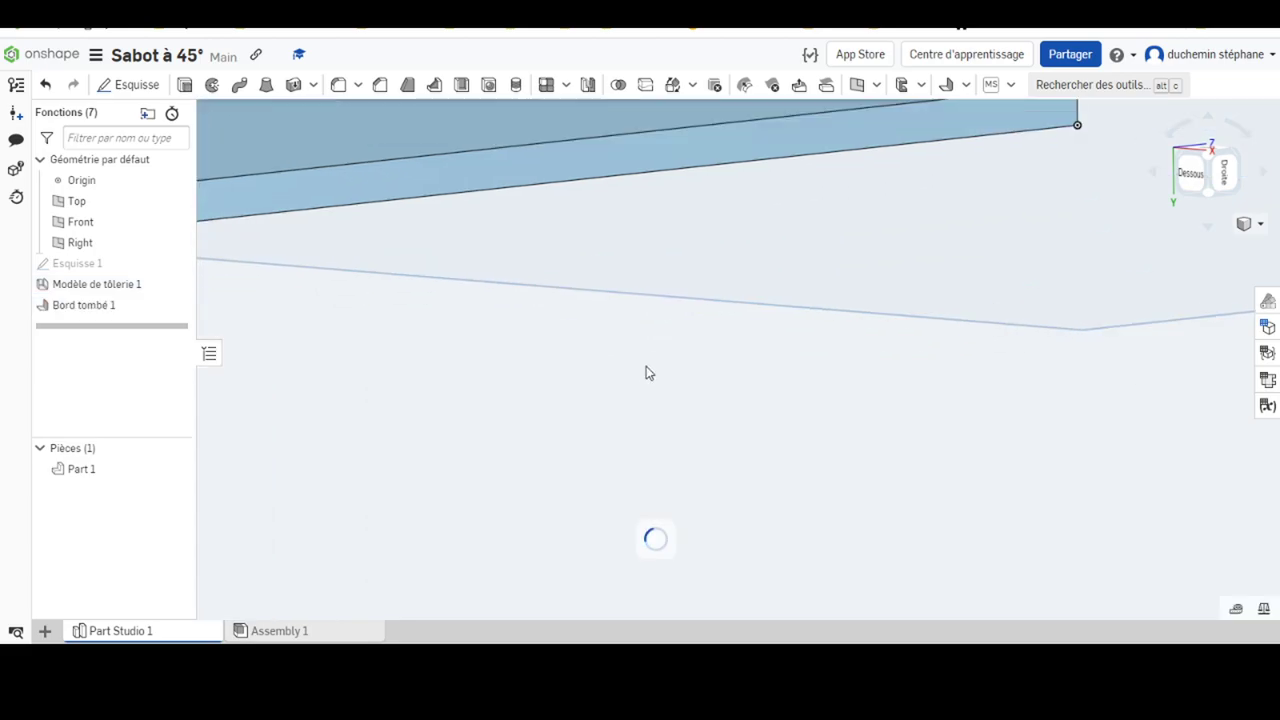
scroll(650, 330, down, 5)
right_drag(500, 386, 560, 325)
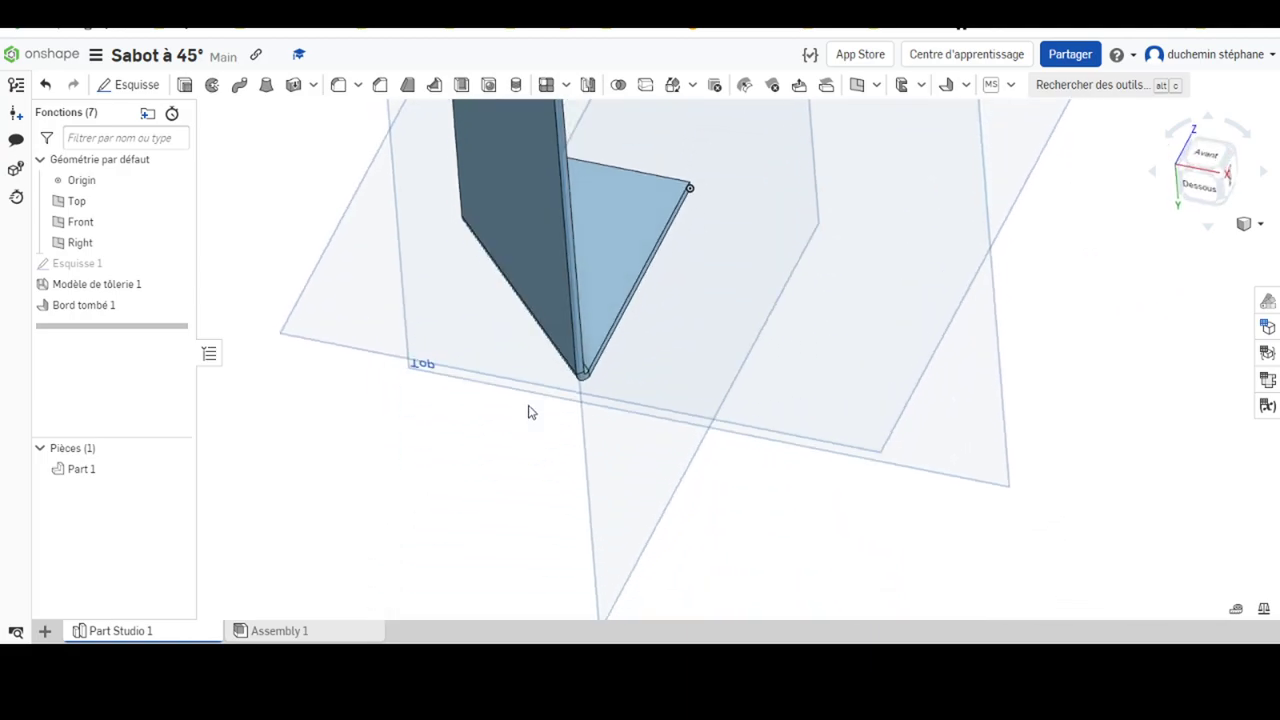
scroll(560, 325, down, 5)
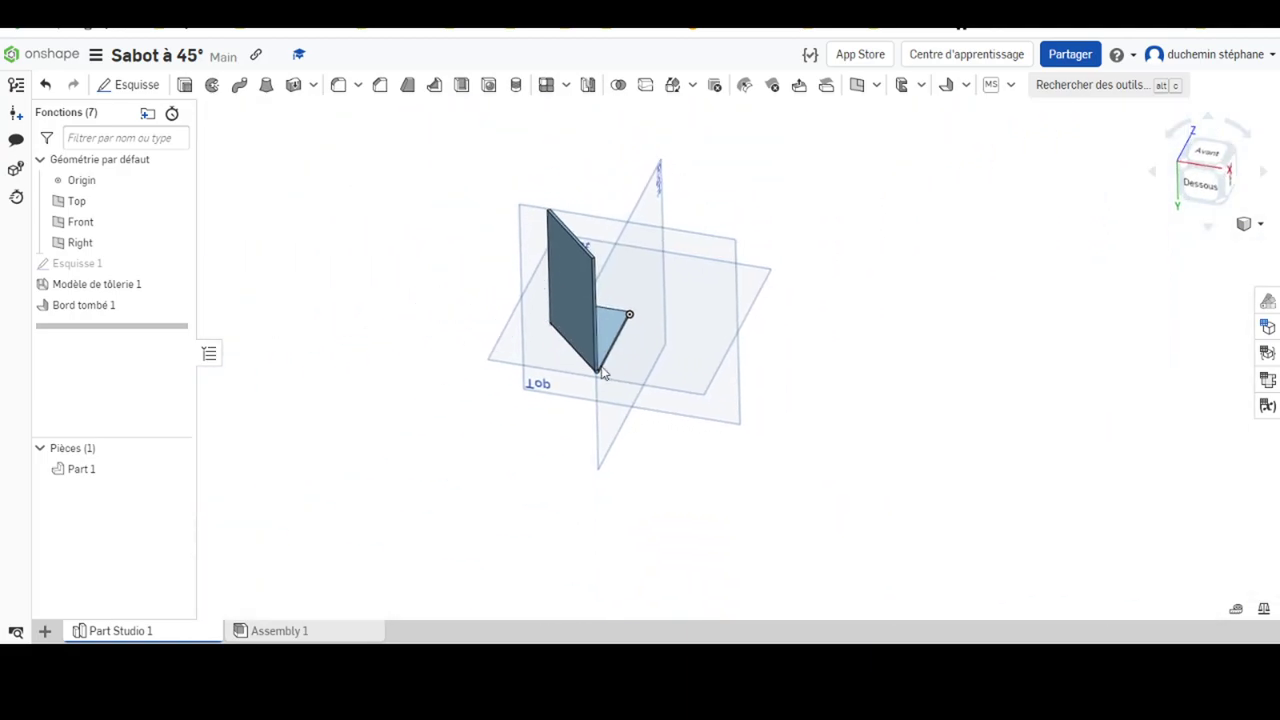
middle_drag(600, 322, 638, 366)
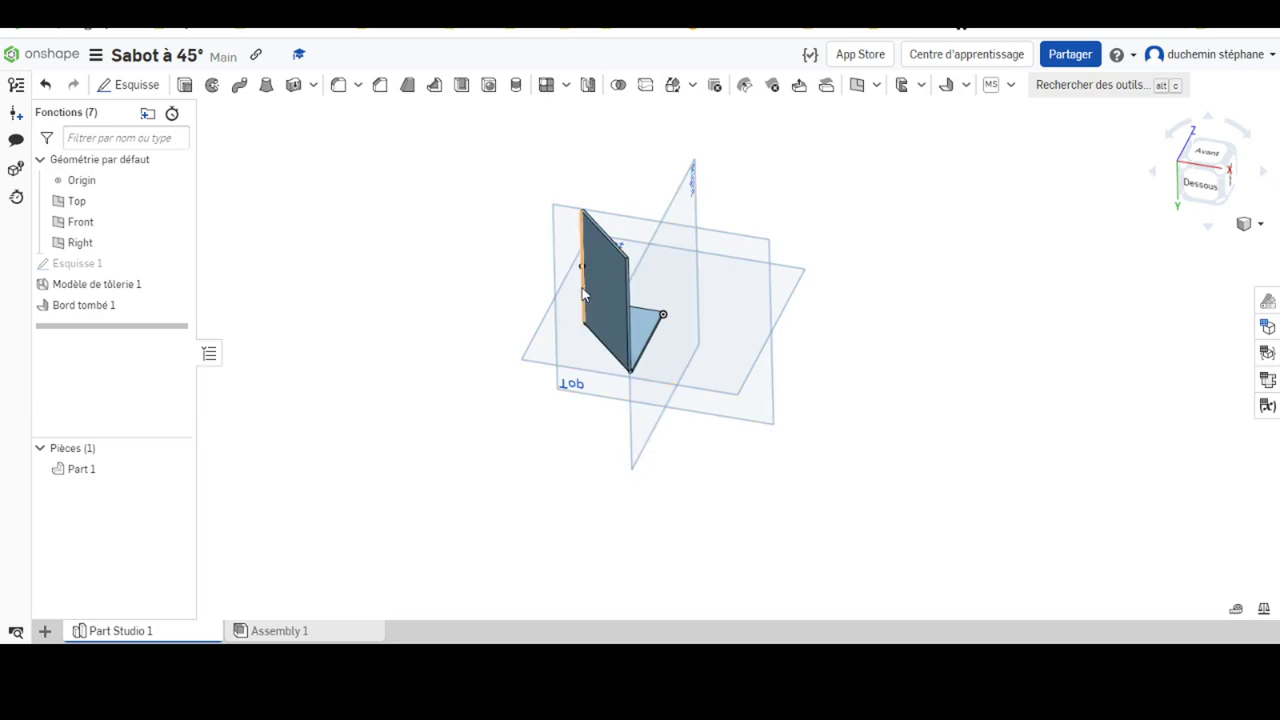
Add Bord tombé 2, a flipped 20.25 mm flange on the first flange's free edge
click(945, 85)
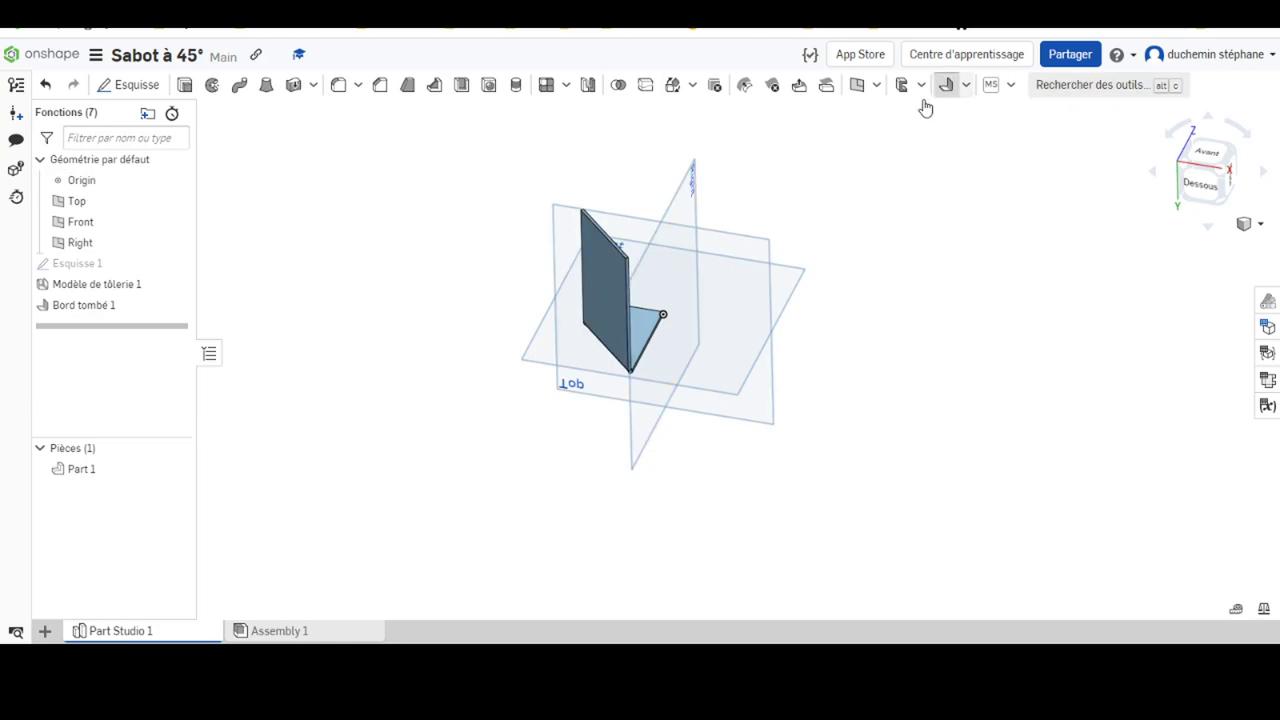
click(582, 296)
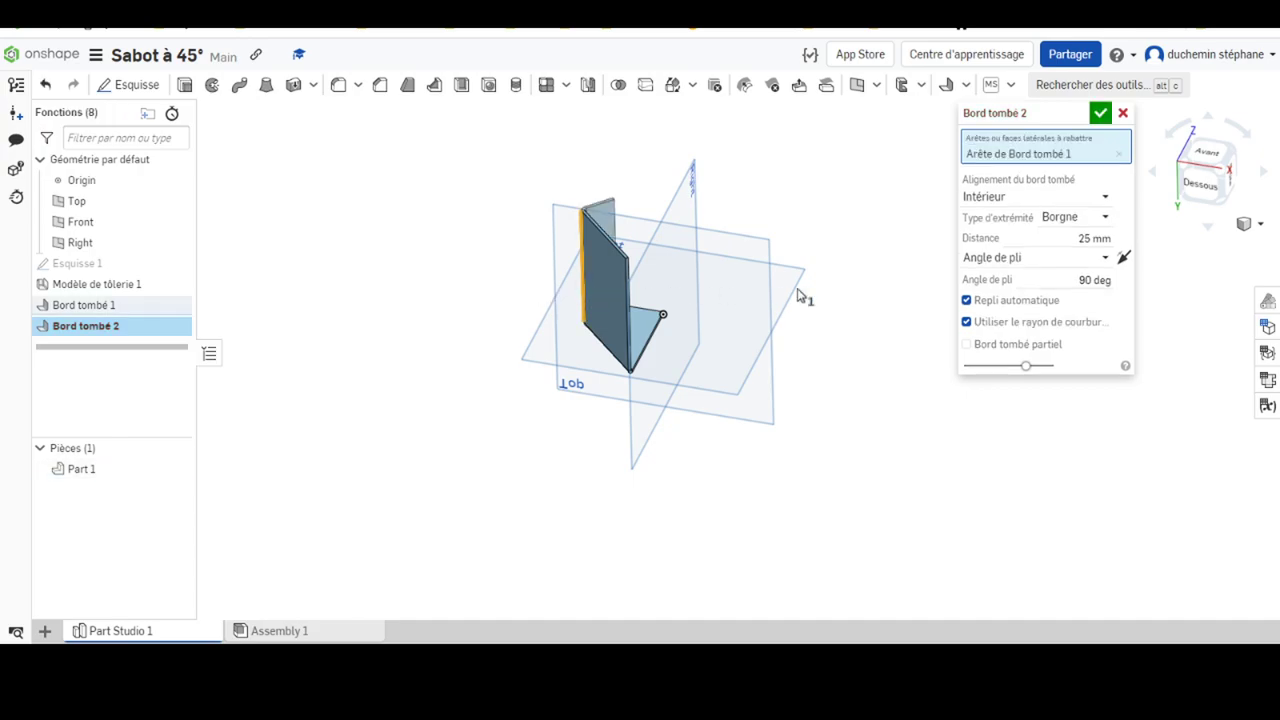
click(1125, 259)
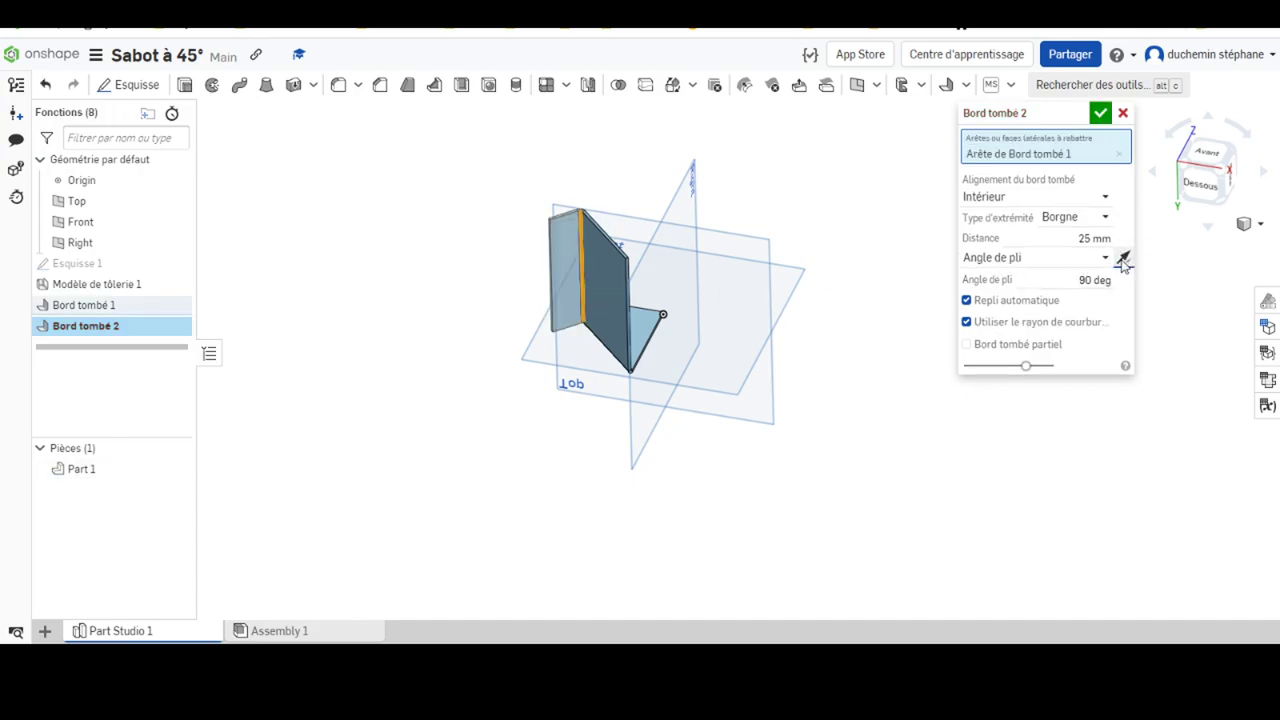
click(1080, 240)
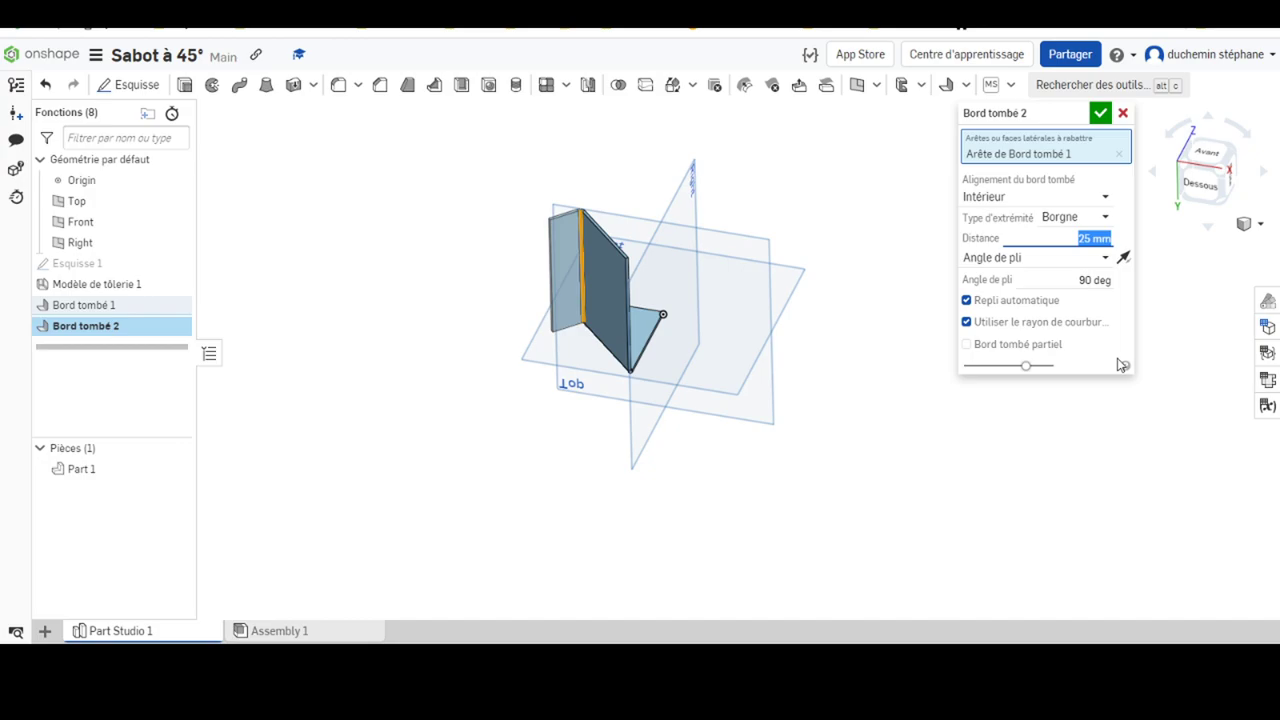
text(20.25)
key(Return)
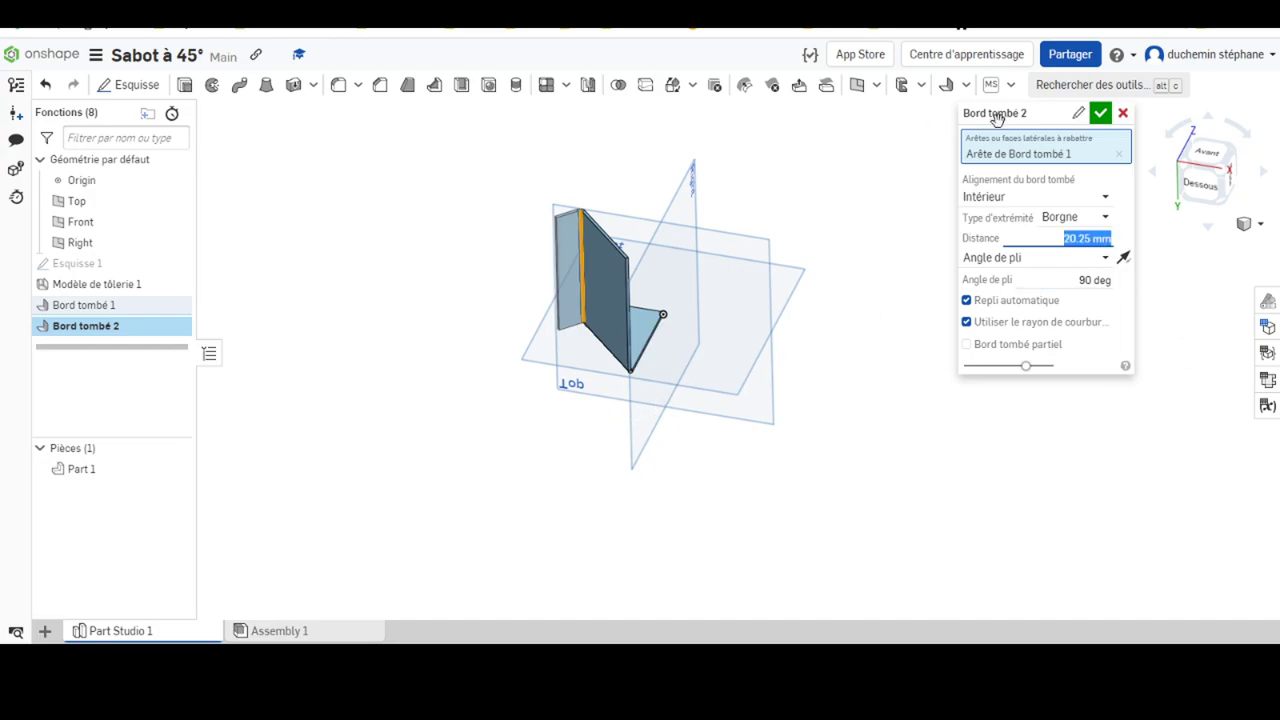
click(1100, 114)
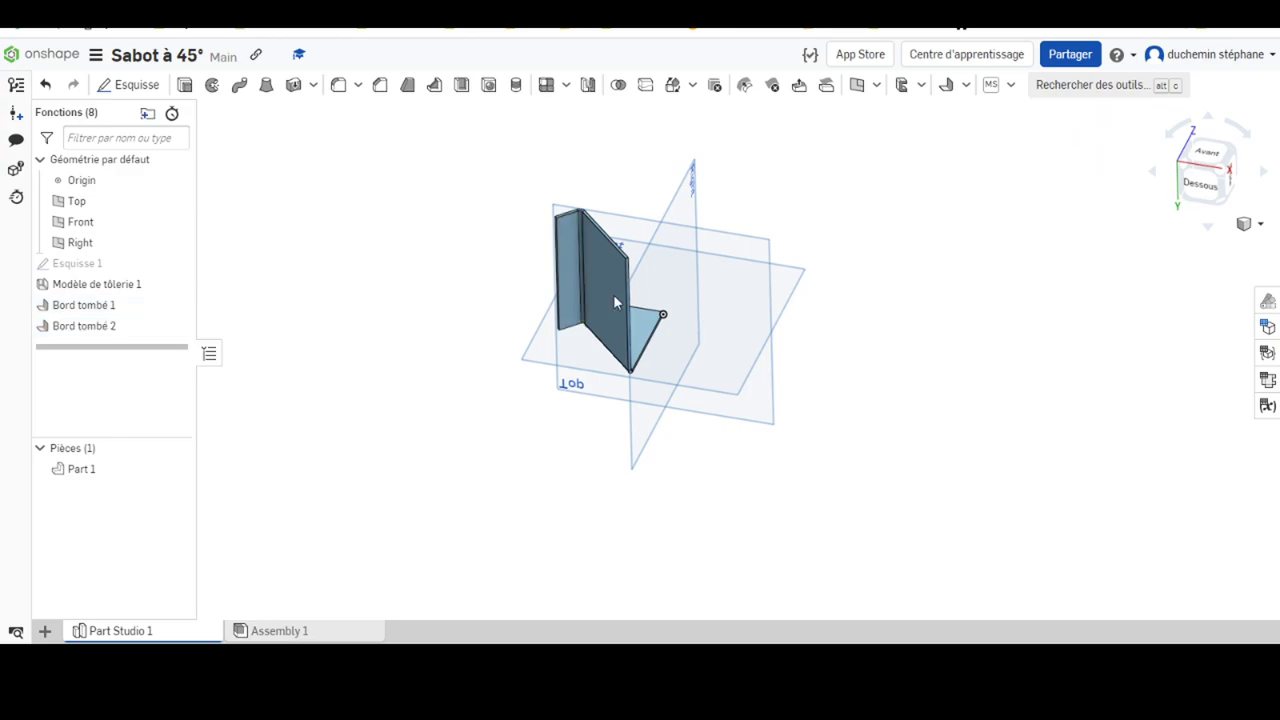
mouse_move(503, 289)
right_down()
mouse_move(508, 448)
mouse_move(494, 406)
mouse_move(517, 271)
mouse_move(536, 262)
mouse_move(514, 280)
mouse_move(505, 327)
right_up()
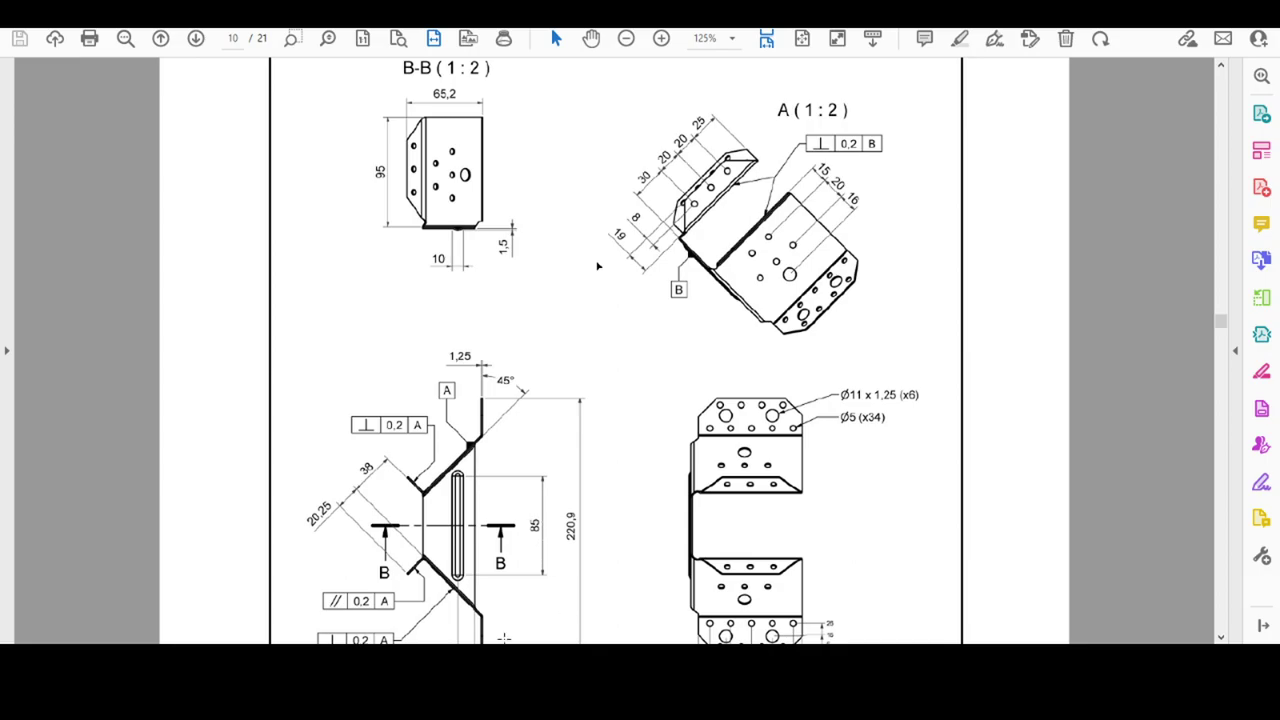
mouse_move(597, 266)
mouse_down()
mouse_move(600, 337)
mouse_move(598, 112)
mouse_up()
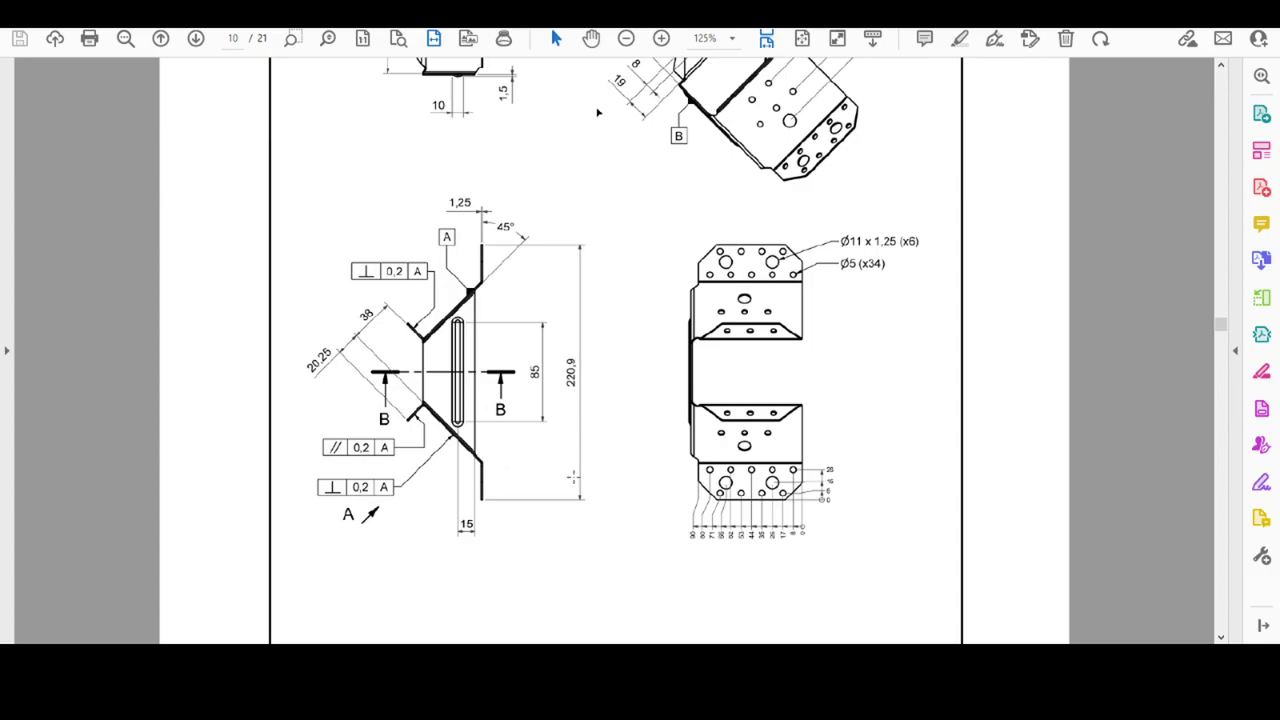
scroll(690, 350, up, 4)
scroll(637, 437, down, 1)
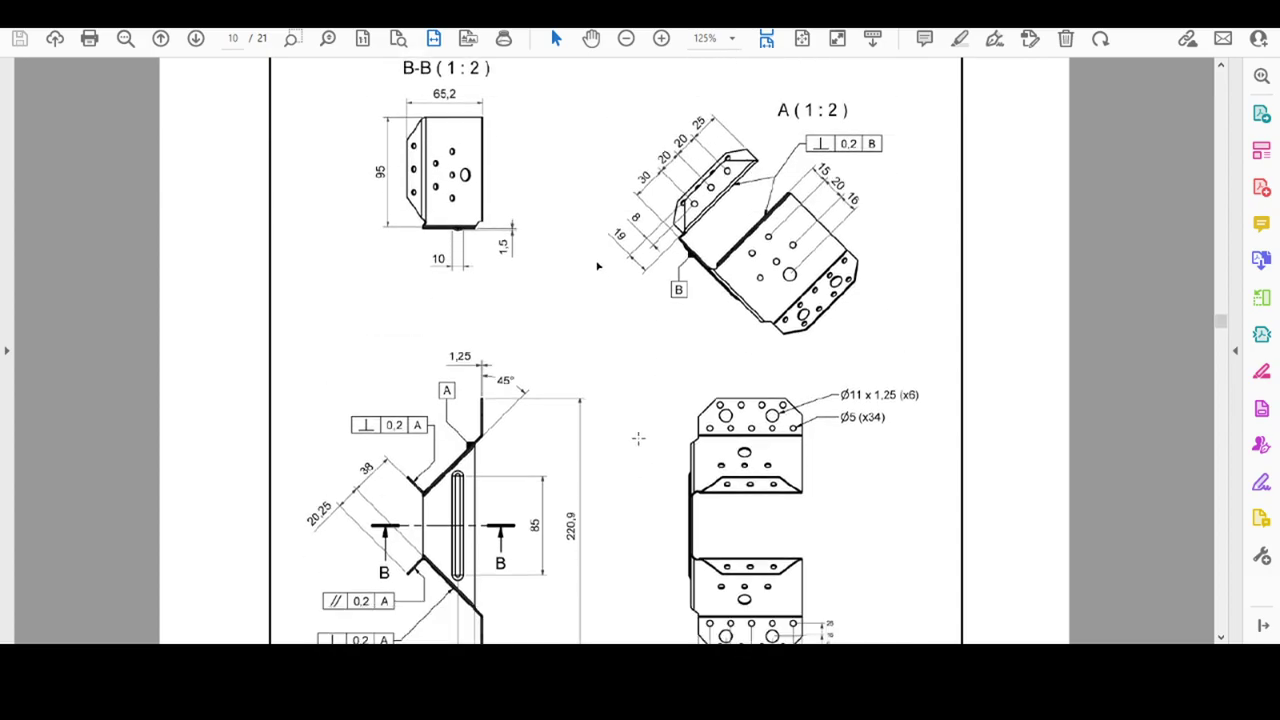
scroll(600, 500, down, 2)
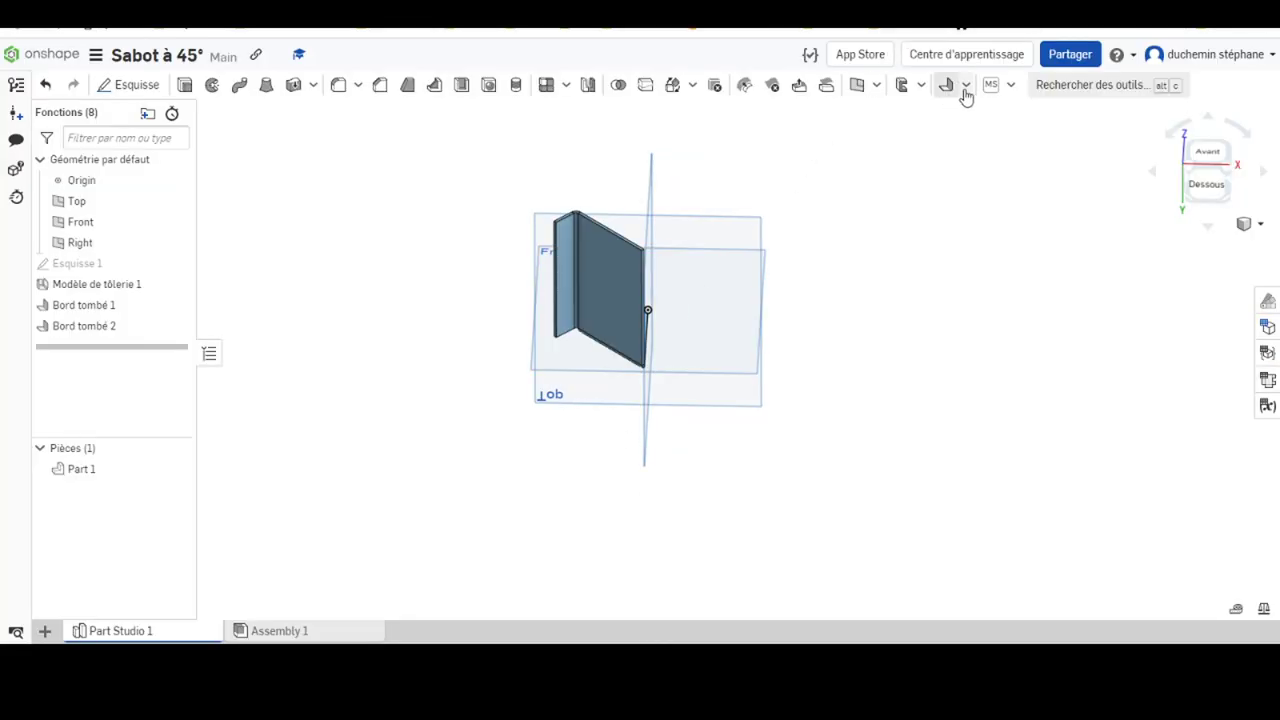
Offset the first flange's thin end face outward 10 mm with Déplacer la face
click(966, 88)
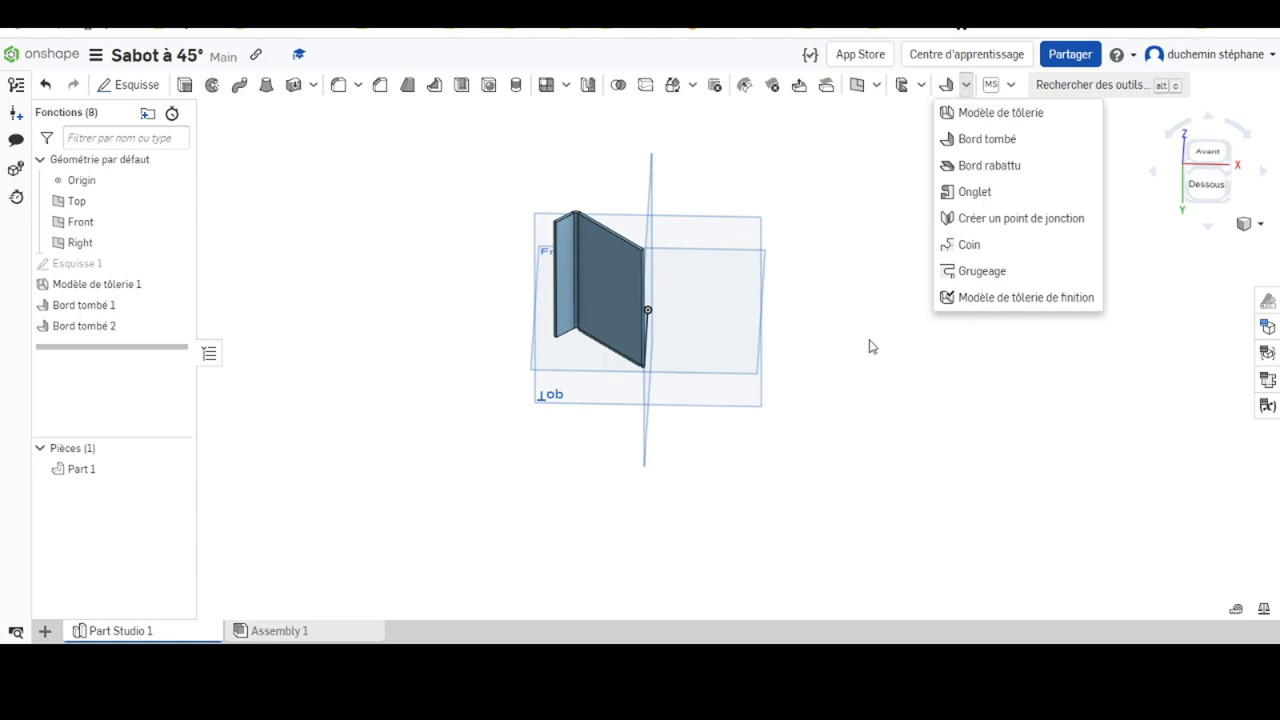
click(886, 379)
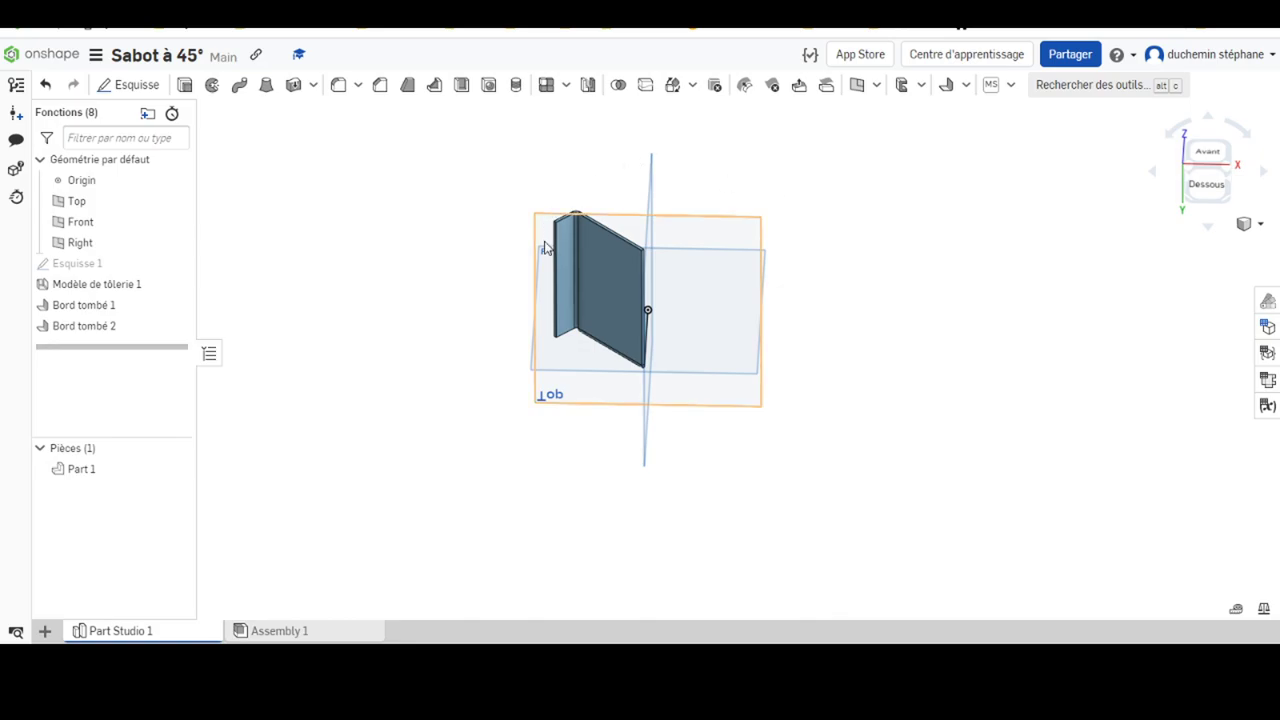
scroll(615, 303, down, 3)
scroll(625, 297, up, 3)
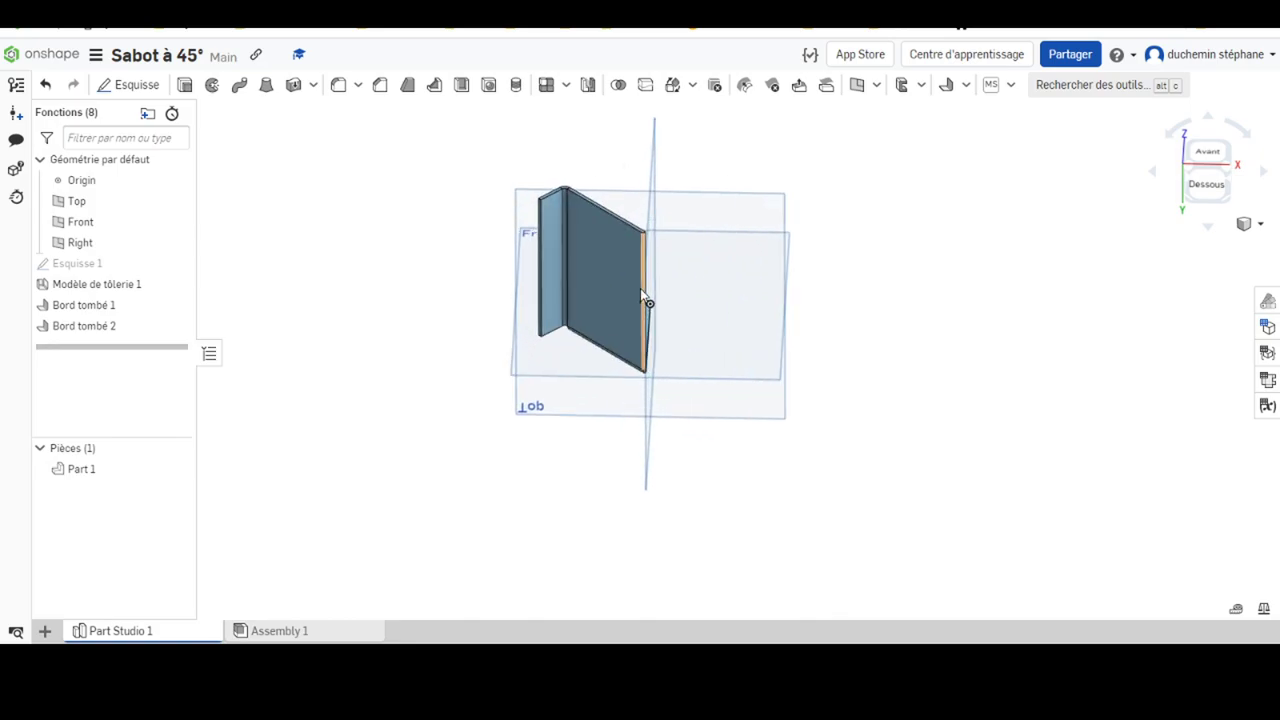
scroll(635, 289, up, 4)
scroll(637, 290, up, 3)
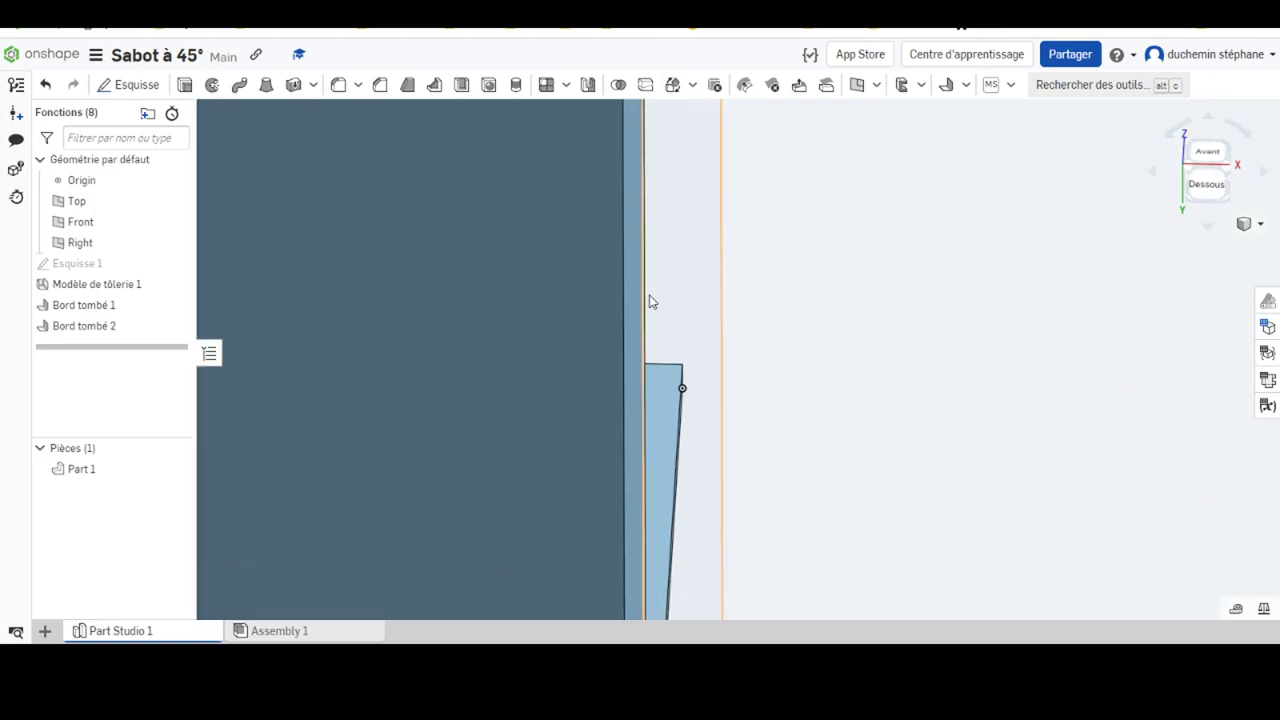
click(635, 271)
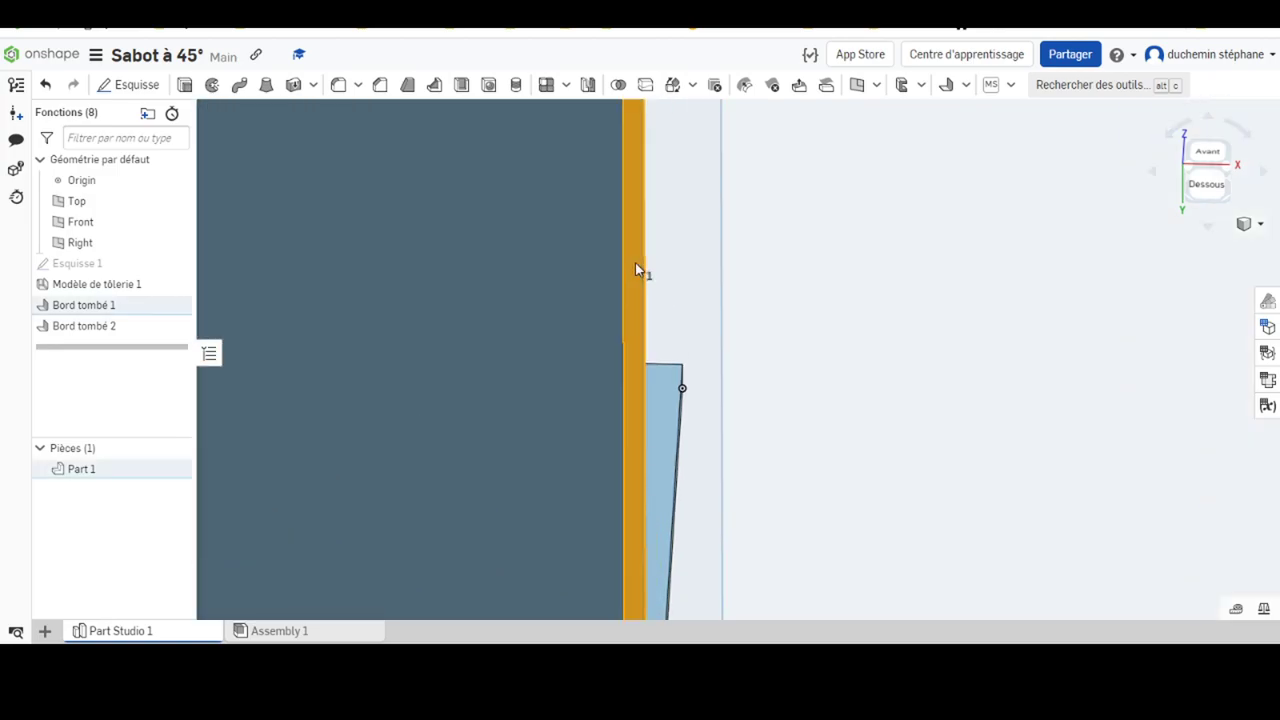
click(800, 88)
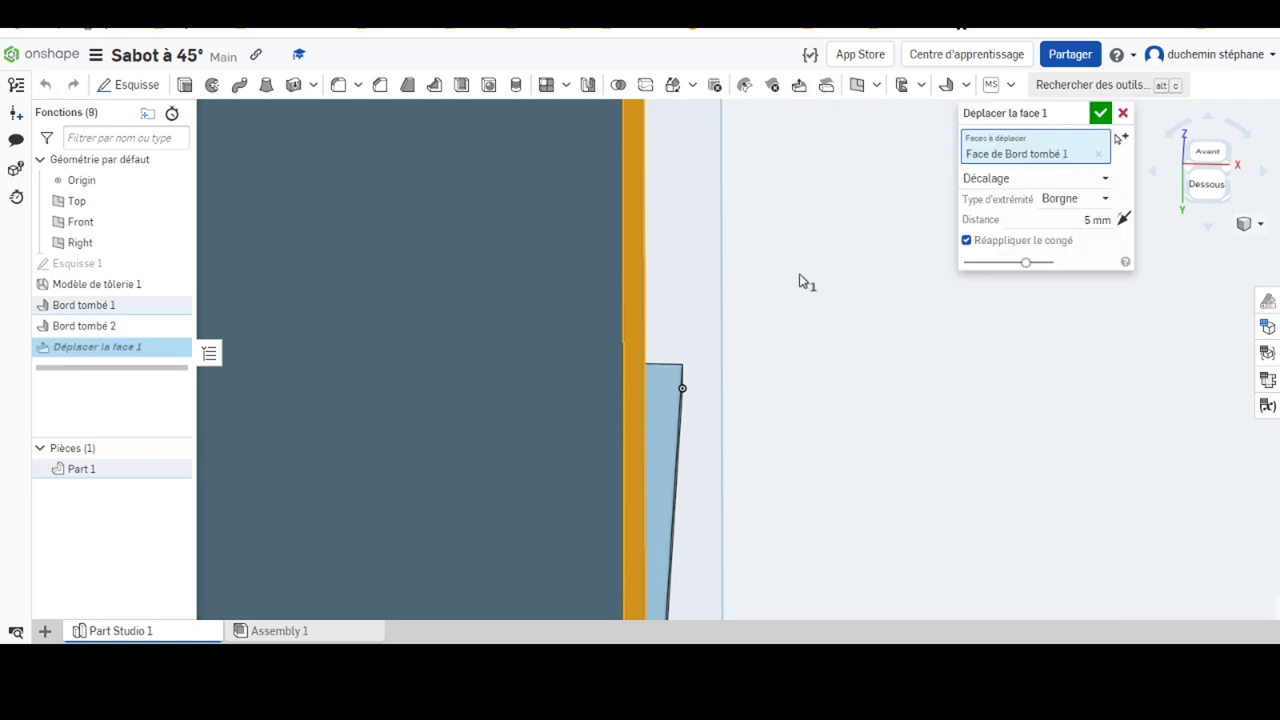
click(1079, 222)
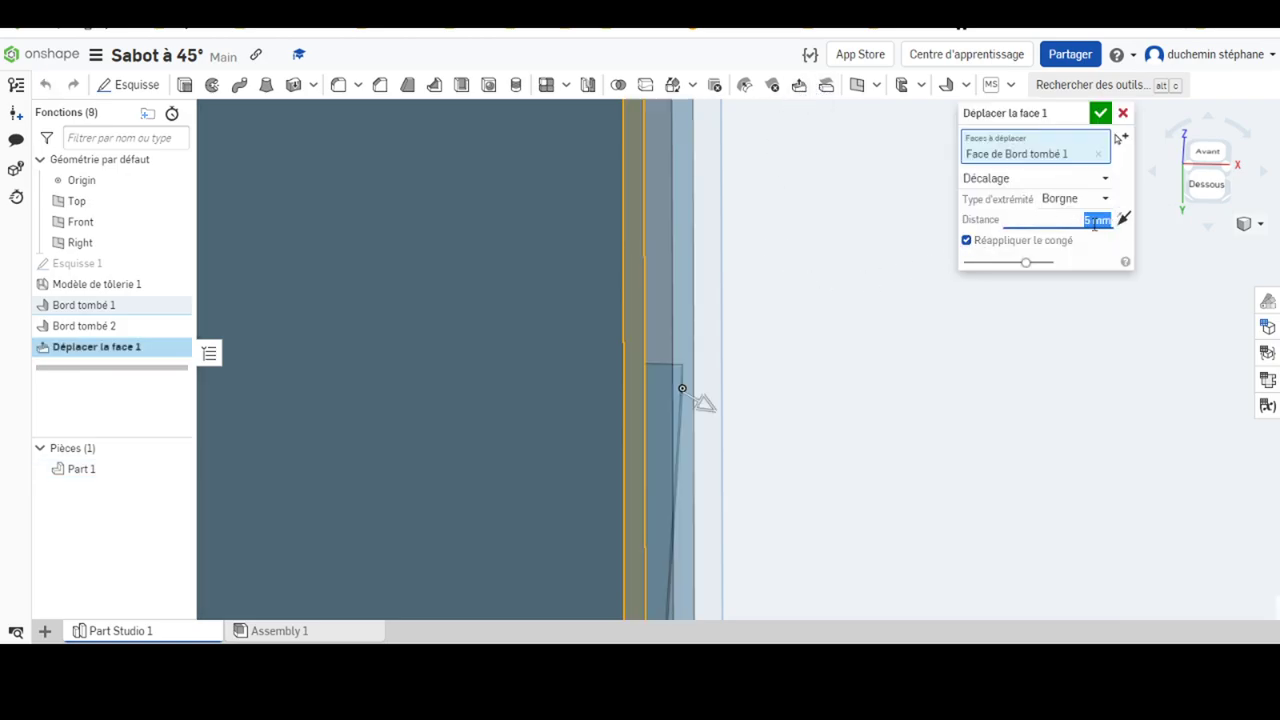
text(10)
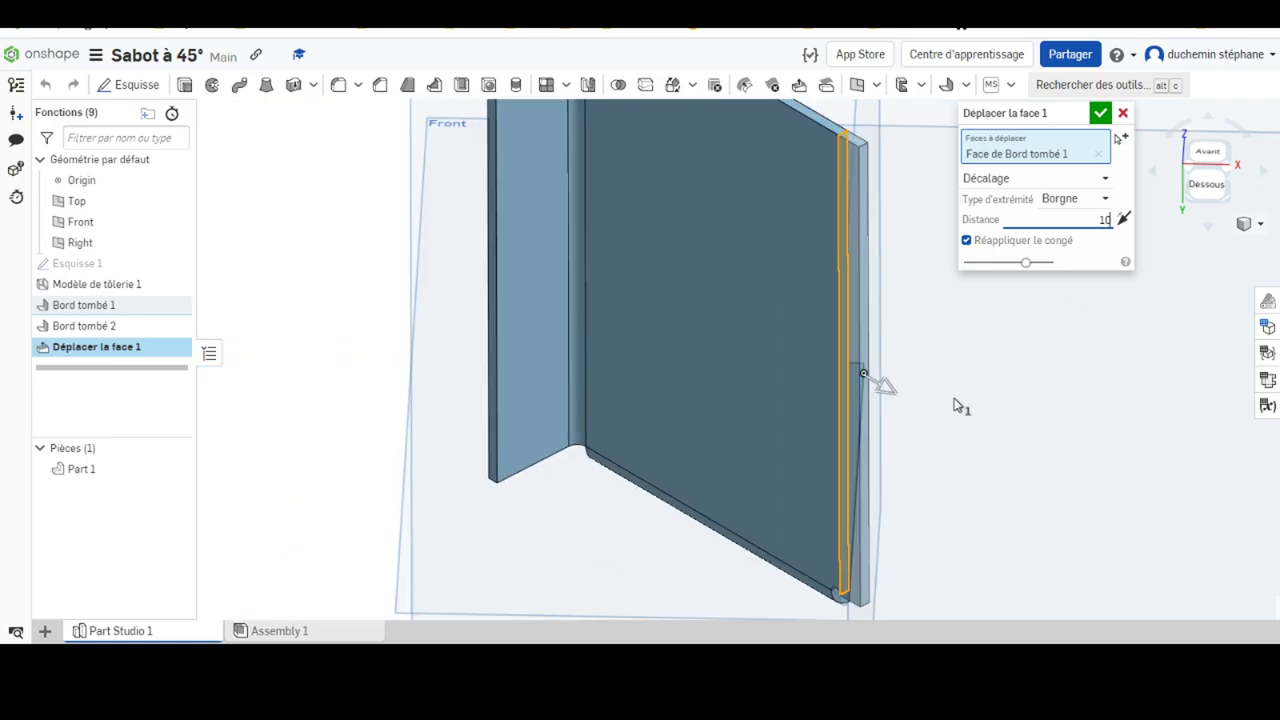
middle_drag(960, 440, 861, 313)
middle_drag(808, 463, 836, 376)
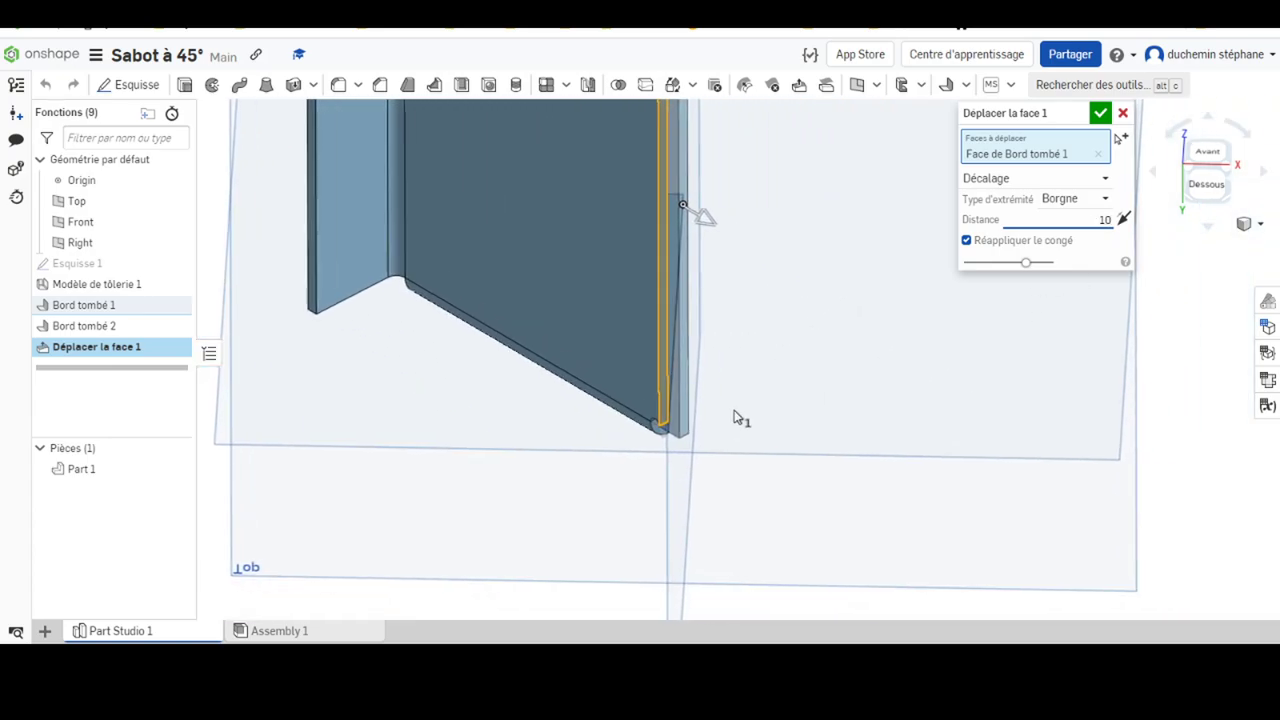
mouse_move(838, 377)
right_down()
mouse_move(777, 377)
mouse_move(620, 508)
right_up()
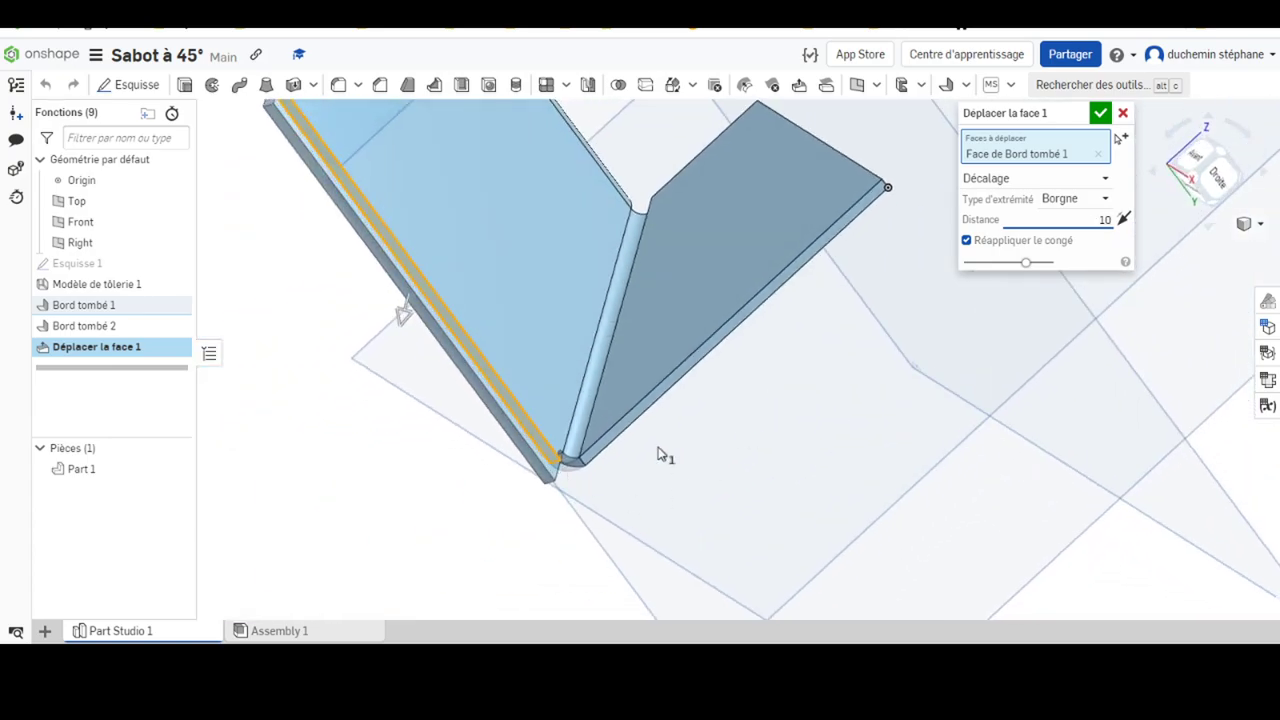
click(1100, 113)
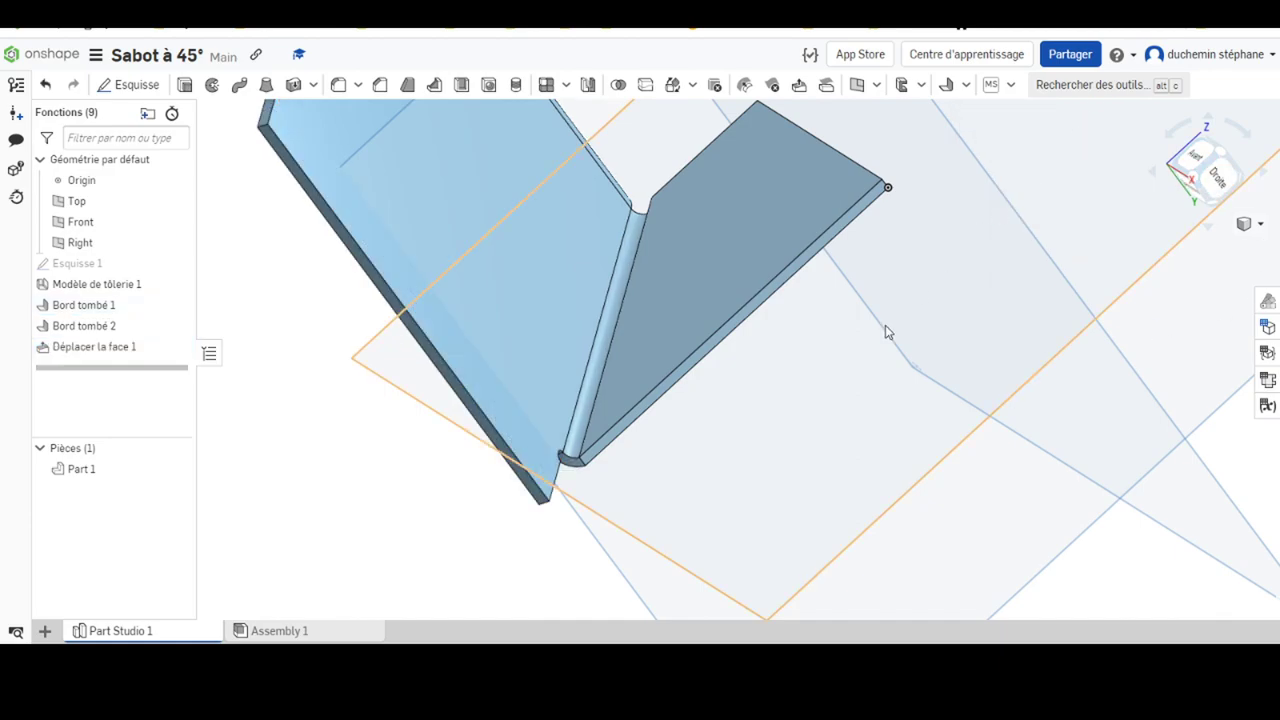
Orbit and zoom around the part to inspect the lengthened flange from below and front
mouse_move(588, 520)
right_down()
mouse_move(700, 483)
mouse_move(677, 509)
mouse_move(866, 446)
mouse_move(871, 460)
mouse_move(843, 461)
right_up()
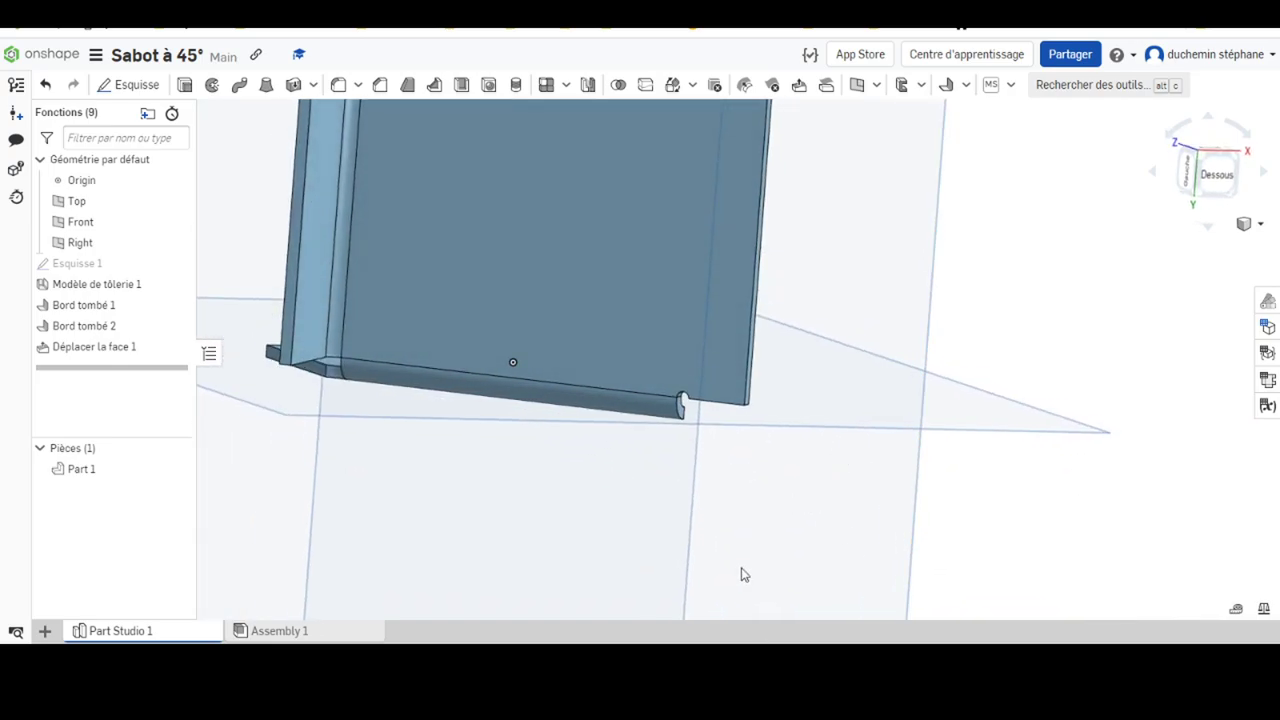
scroll(743, 575, up, 2)
scroll(748, 431, down, 3)
scroll(740, 312, down, 3)
right_drag(748, 323, 756, 397)
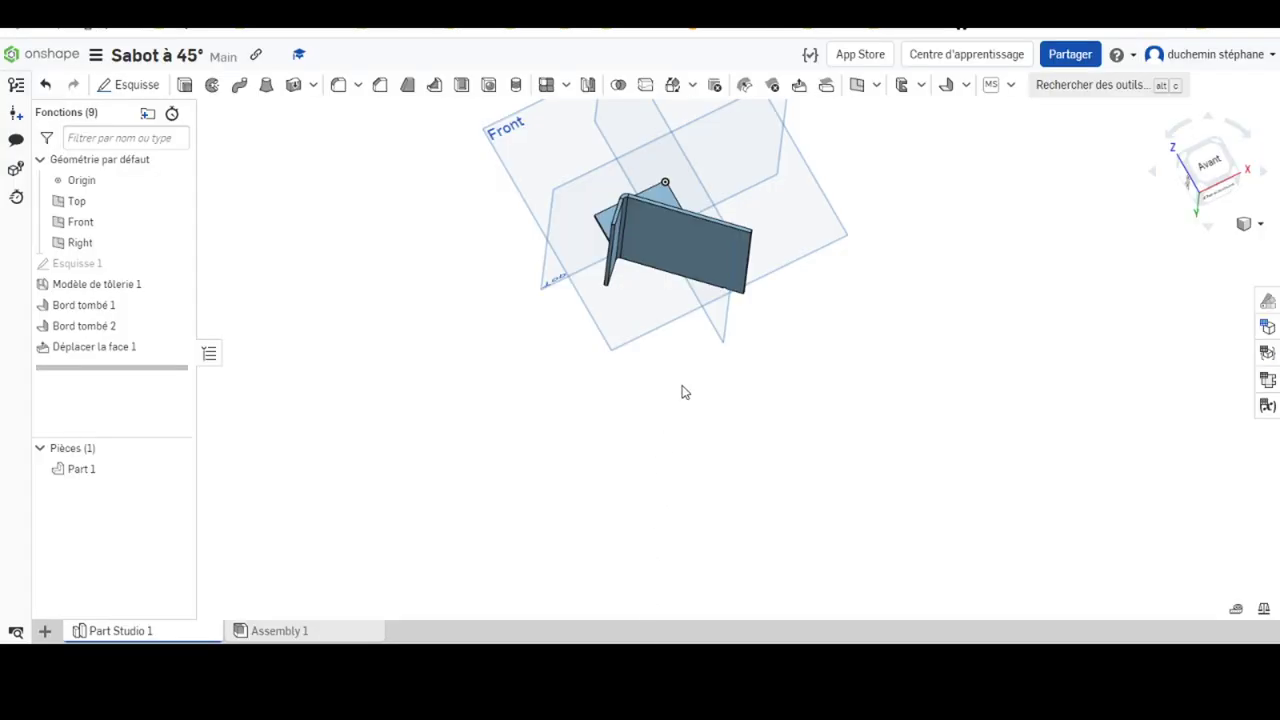
mouse_move(837, 314)
right_down()
mouse_move(831, 360)
mouse_move(757, 266)
right_up()
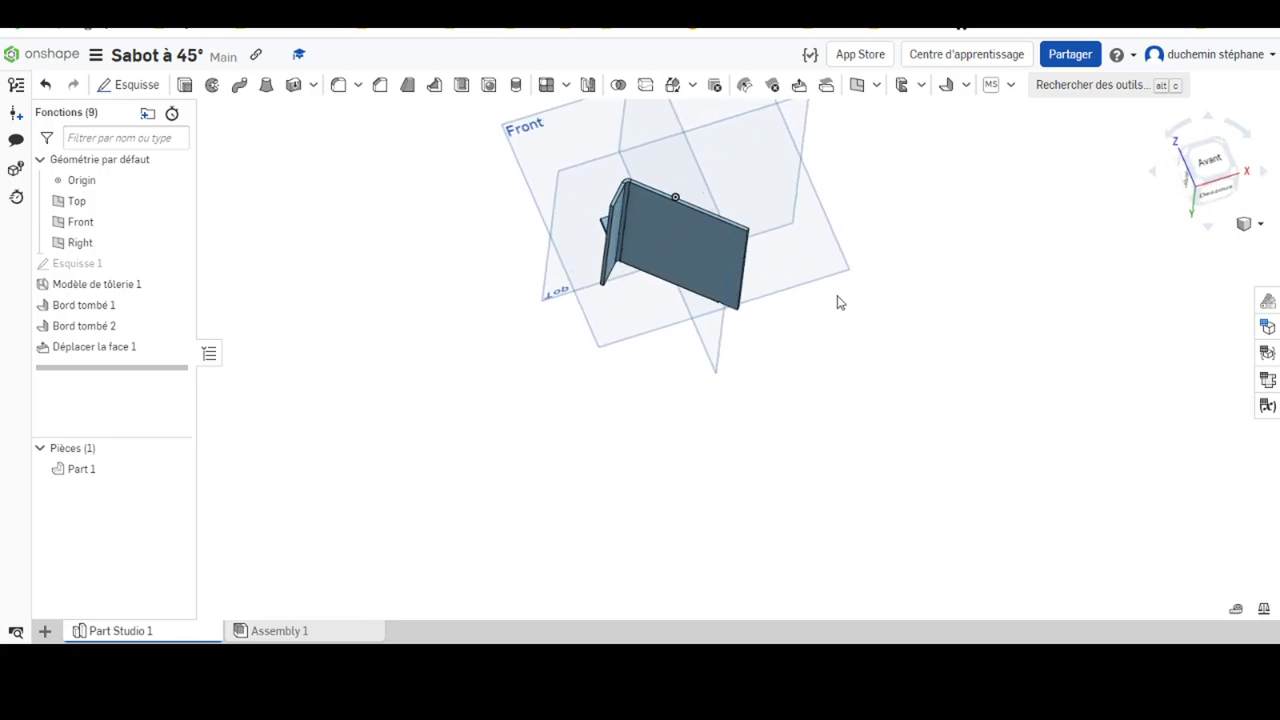
Add Bord tombé 3 on the panel's 91 mm right edge: 45° downward bend, 31 mm long
click(752, 262)
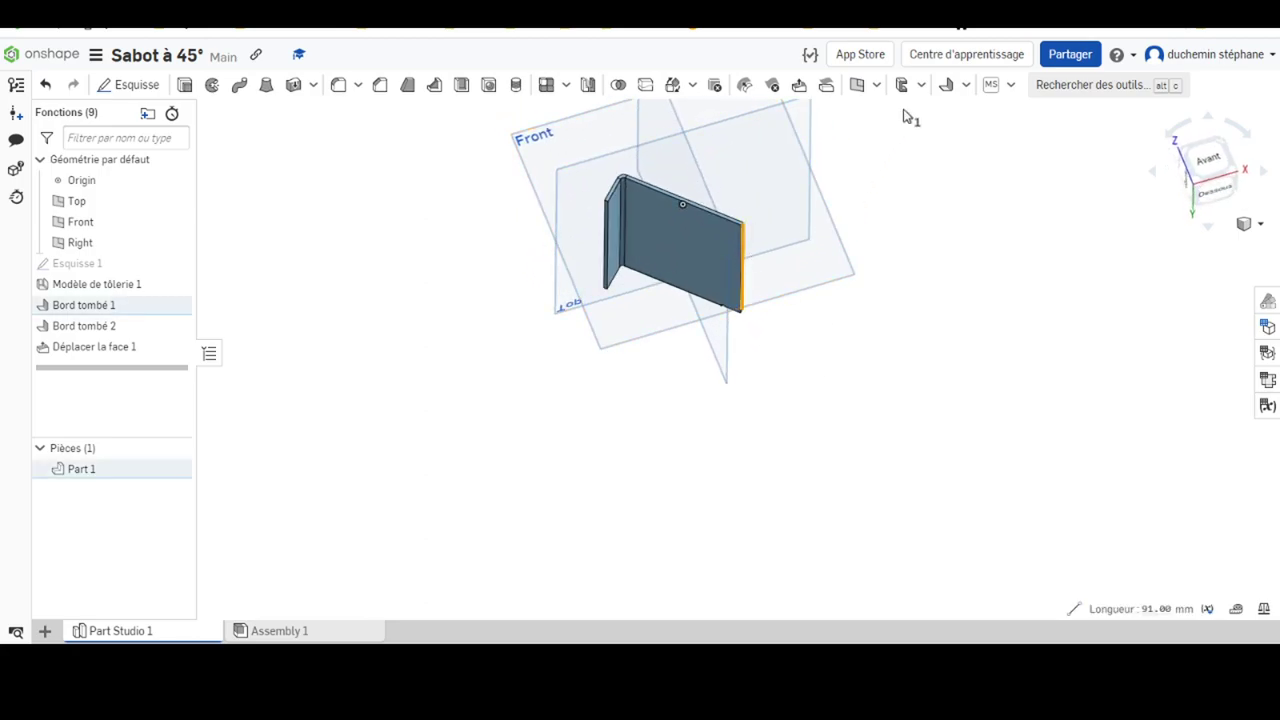
click(953, 90)
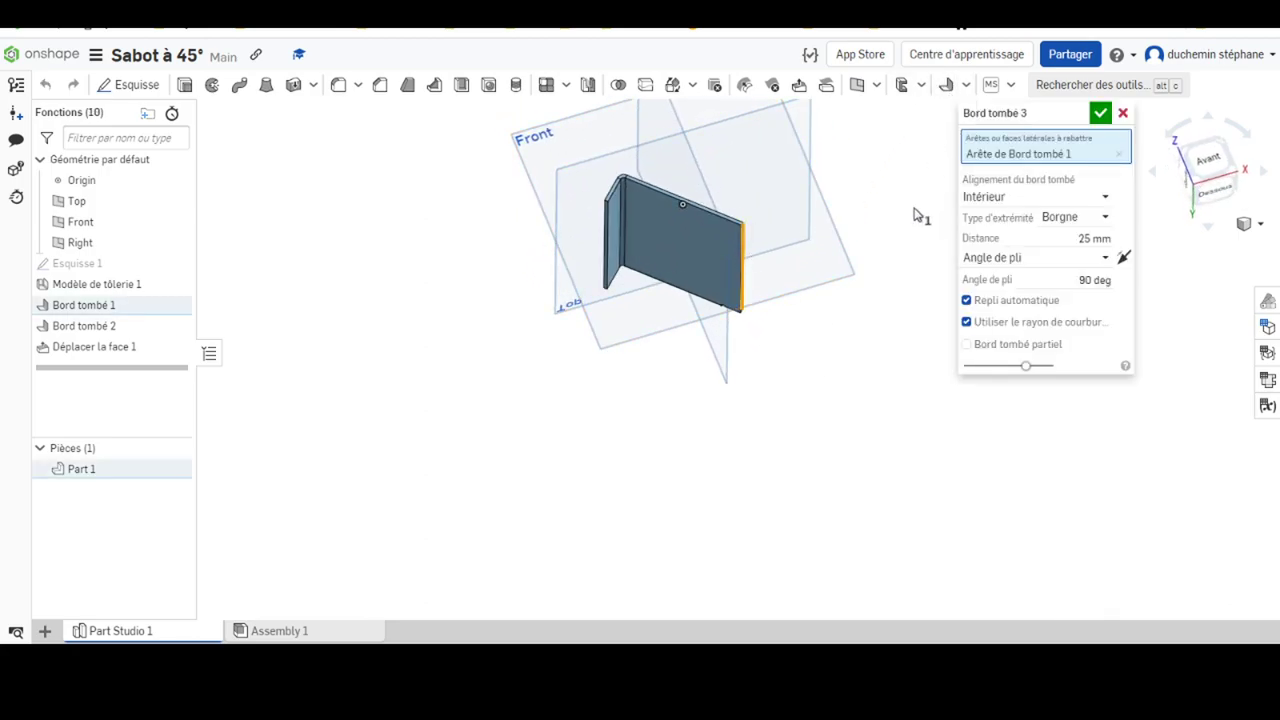
click(1064, 280)
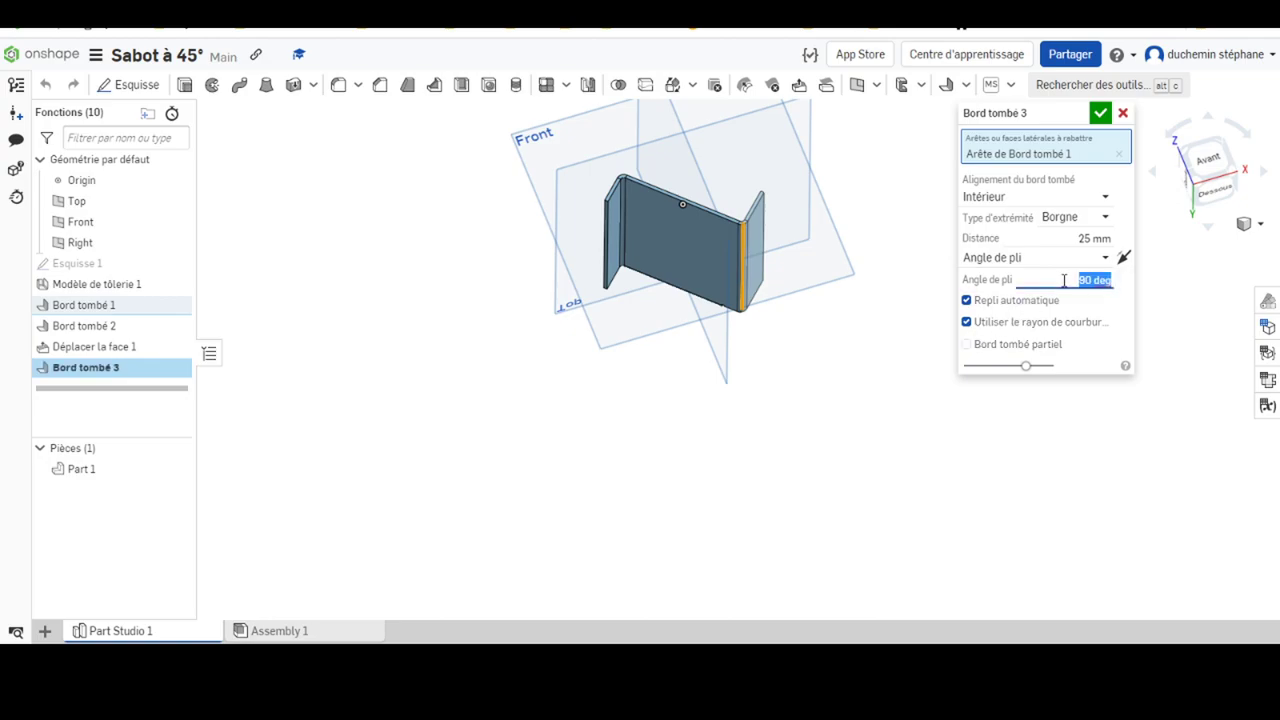
text(45)
click(1124, 259)
click(1124, 259)
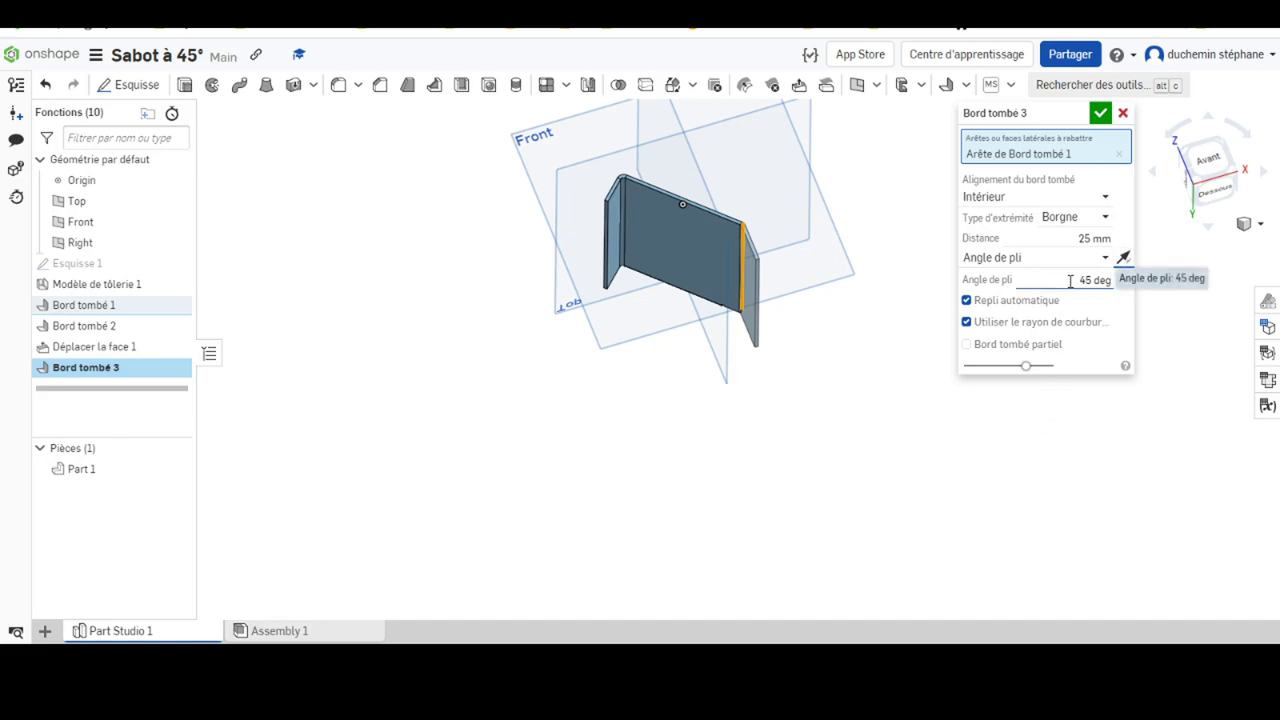
click(1097, 237)
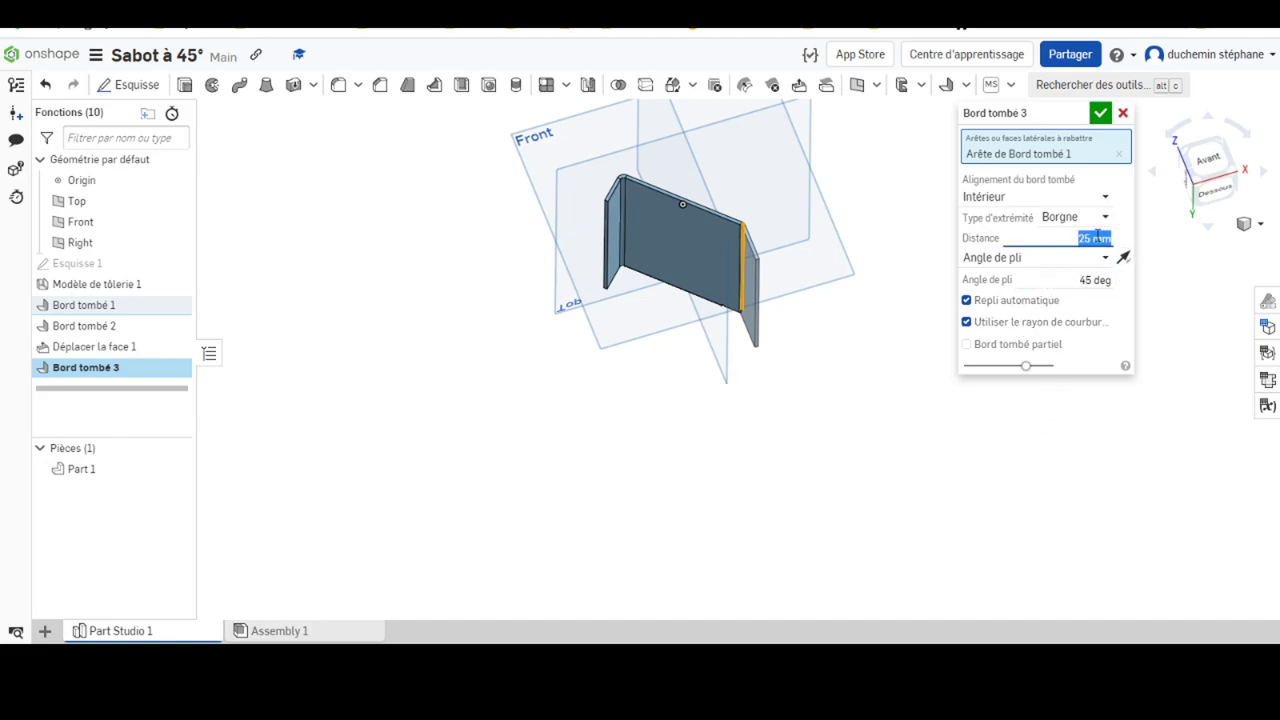
text(31)
key(Return)
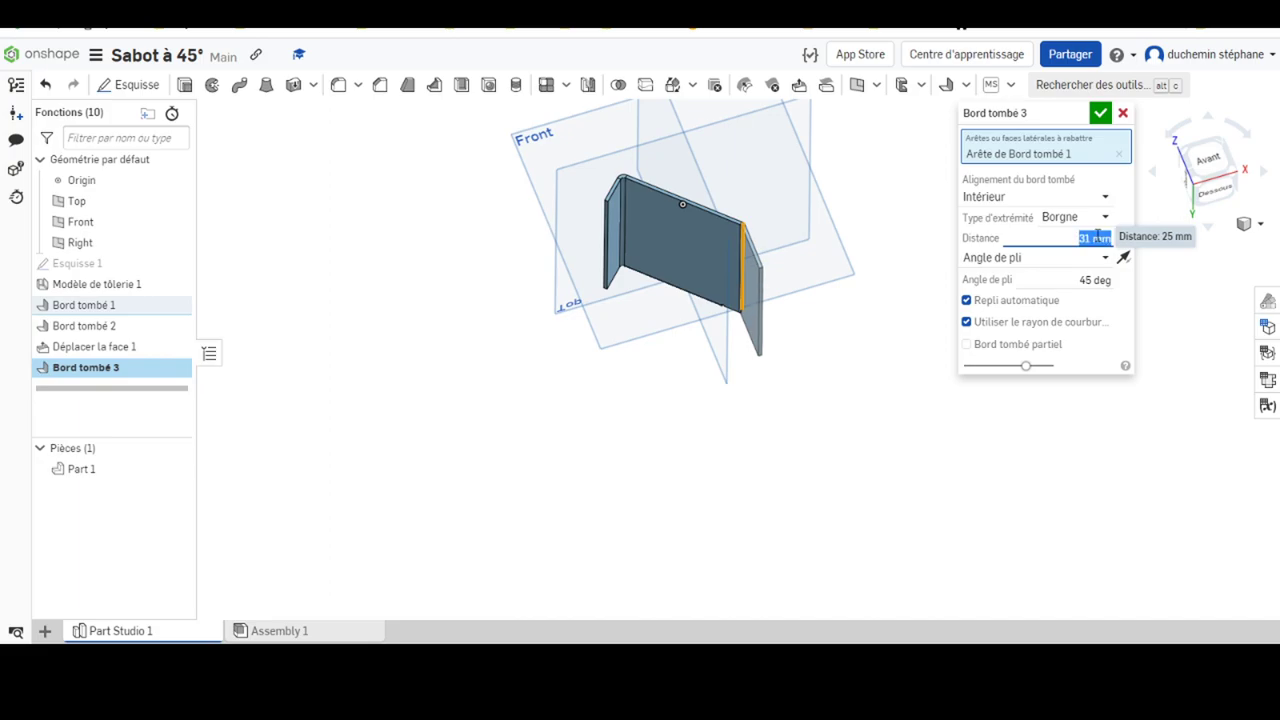
click(1100, 113)
mouse_move(819, 315)
right_down()
mouse_move(817, 383)
mouse_move(823, 303)
mouse_move(866, 263)
mouse_move(866, 234)
mouse_move(878, 255)
mouse_move(848, 252)
right_up()
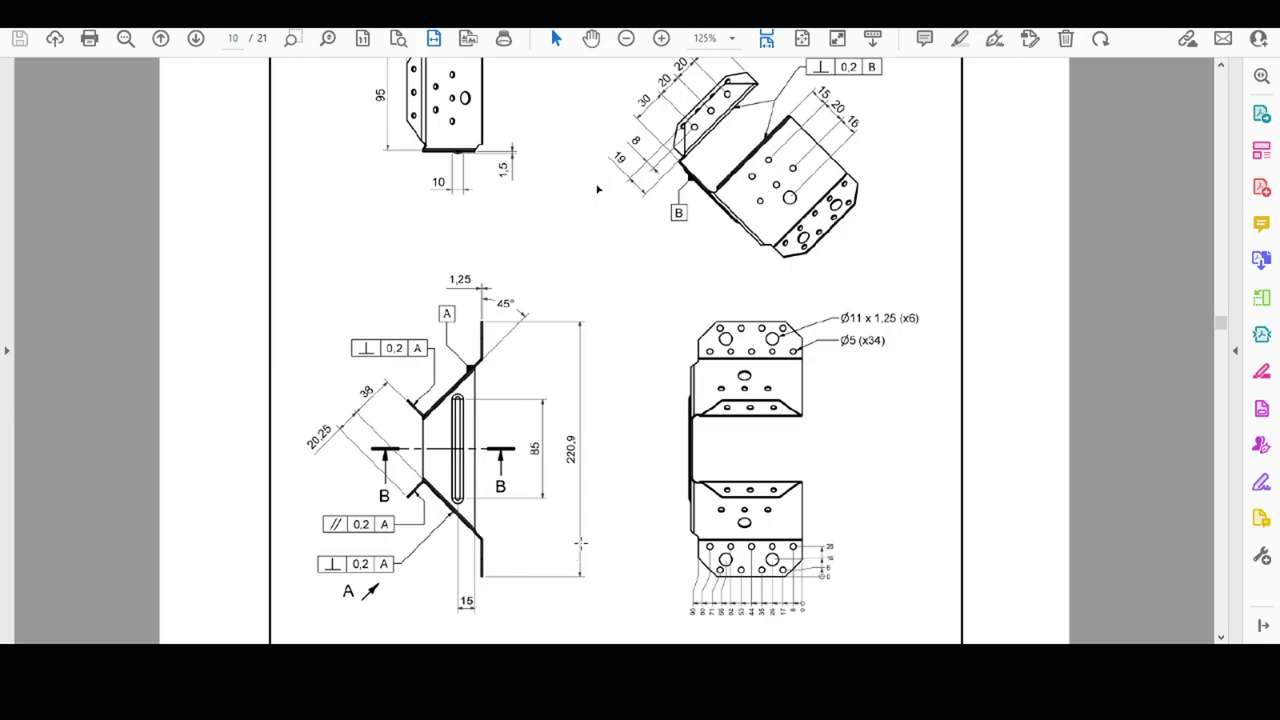
scroll(776, 399, up, 3)
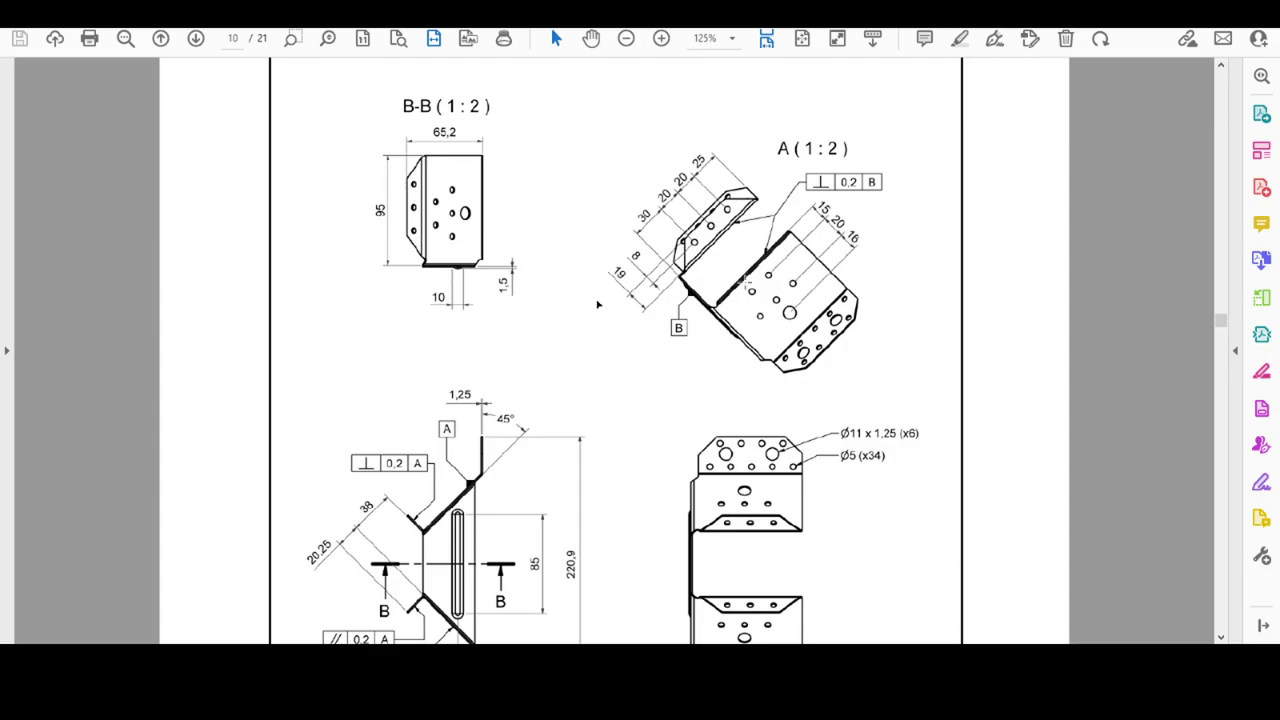
scroll(758, 524, down, 3)
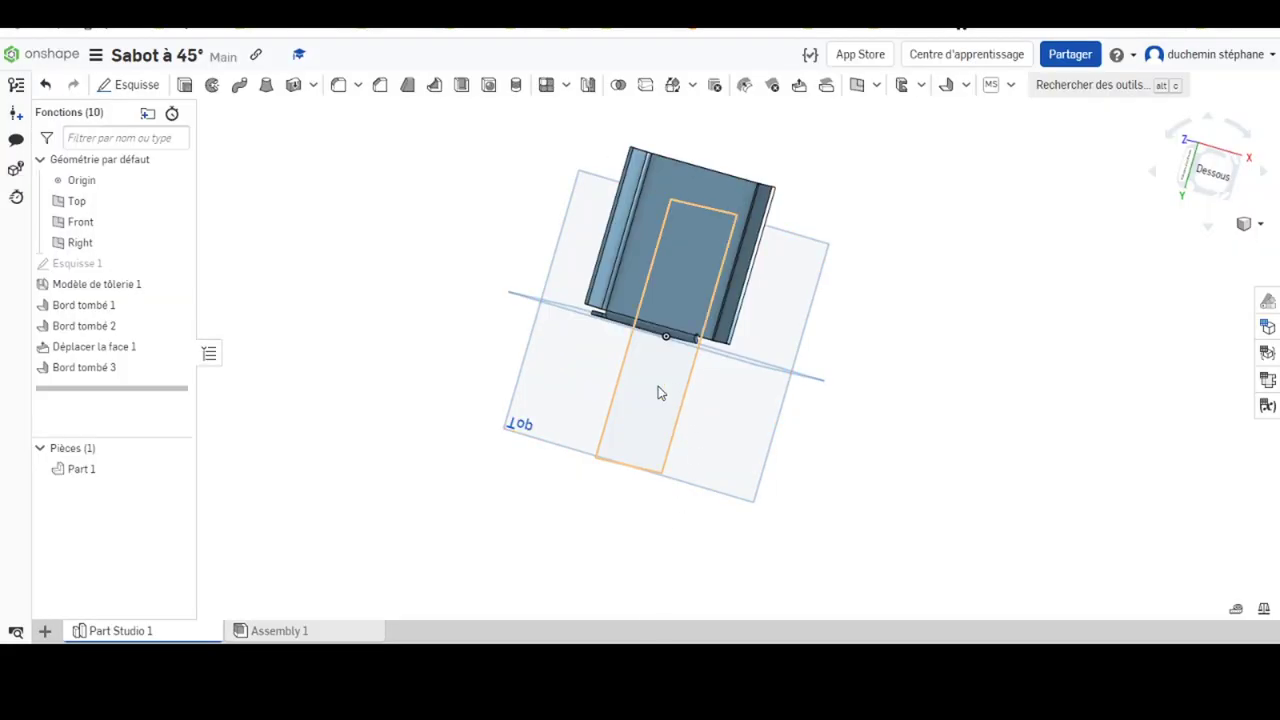
Start a 15 mm equal-distance chamfer on the first flange's top and lower corner edges
mouse_move(980, 329)
right_down()
mouse_move(931, 371)
mouse_move(937, 300)
mouse_move(951, 303)
right_up()
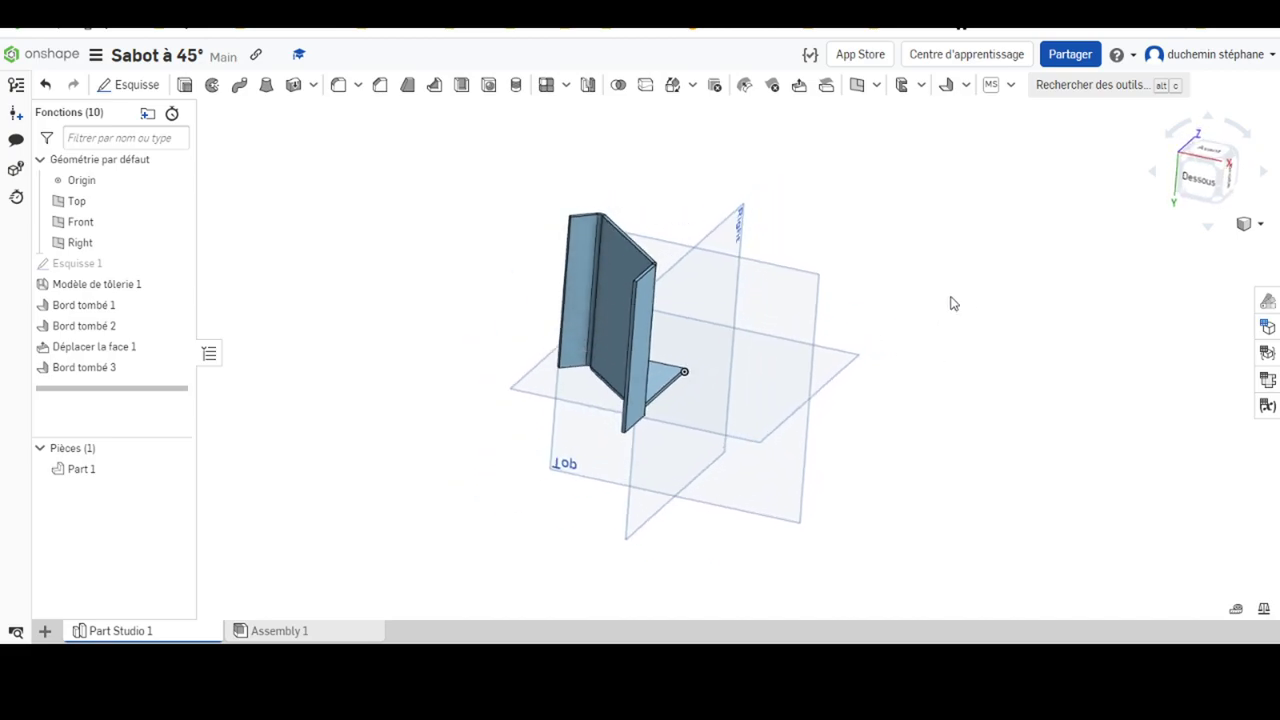
click(380, 86)
scroll(650, 300, down, 1)
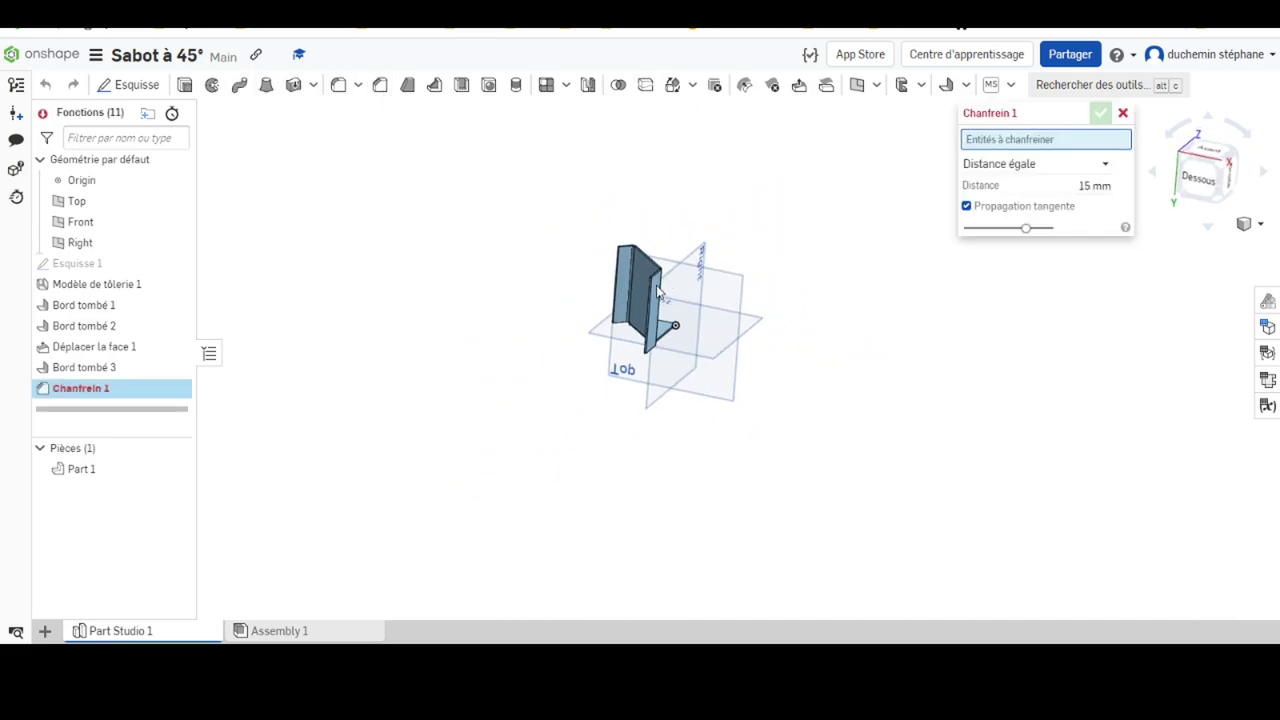
scroll(676, 278, up, 2)
scroll(676, 278, up, 2)
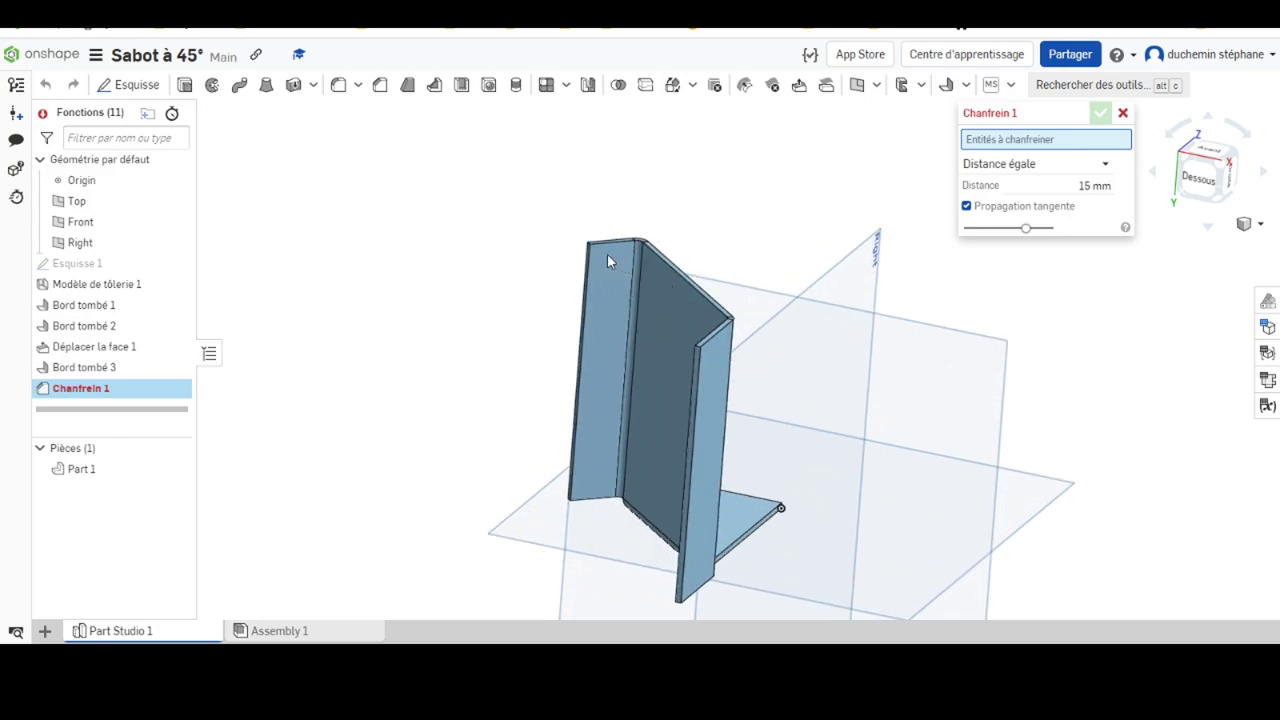
scroll(600, 252, up, 2)
scroll(569, 224, up, 2)
click(566, 214)
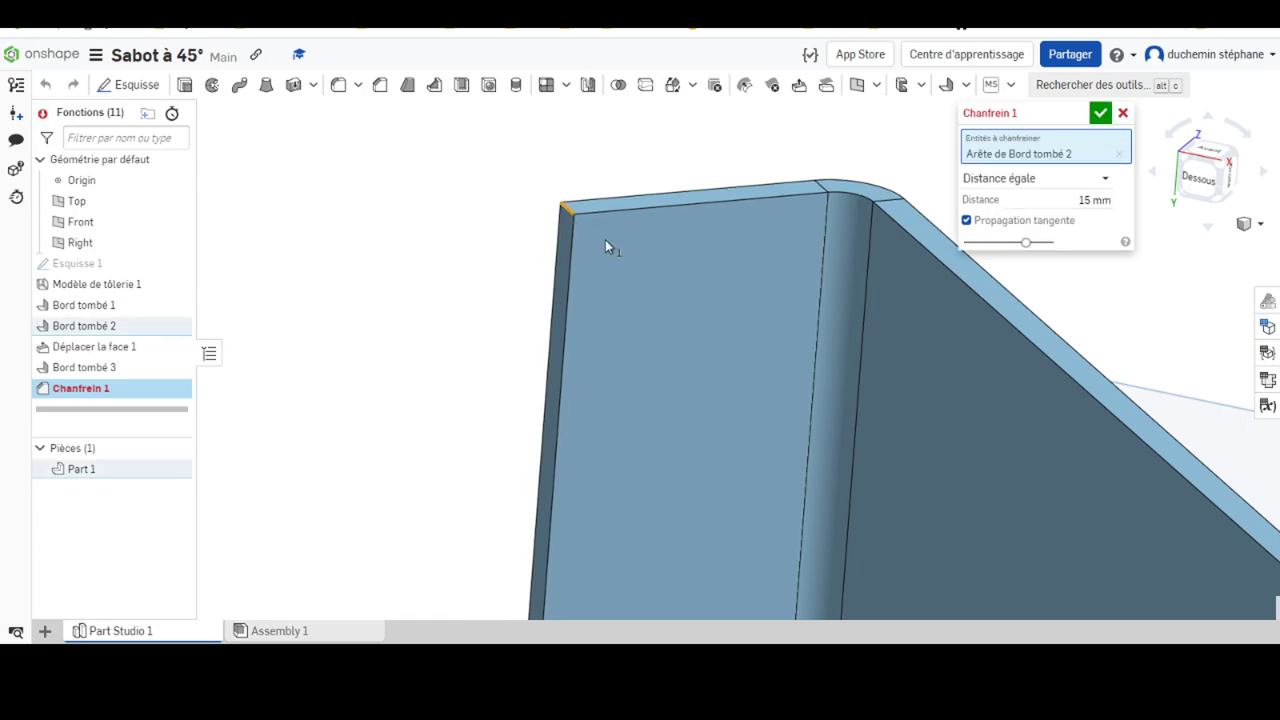
scroll(718, 308, up, 2)
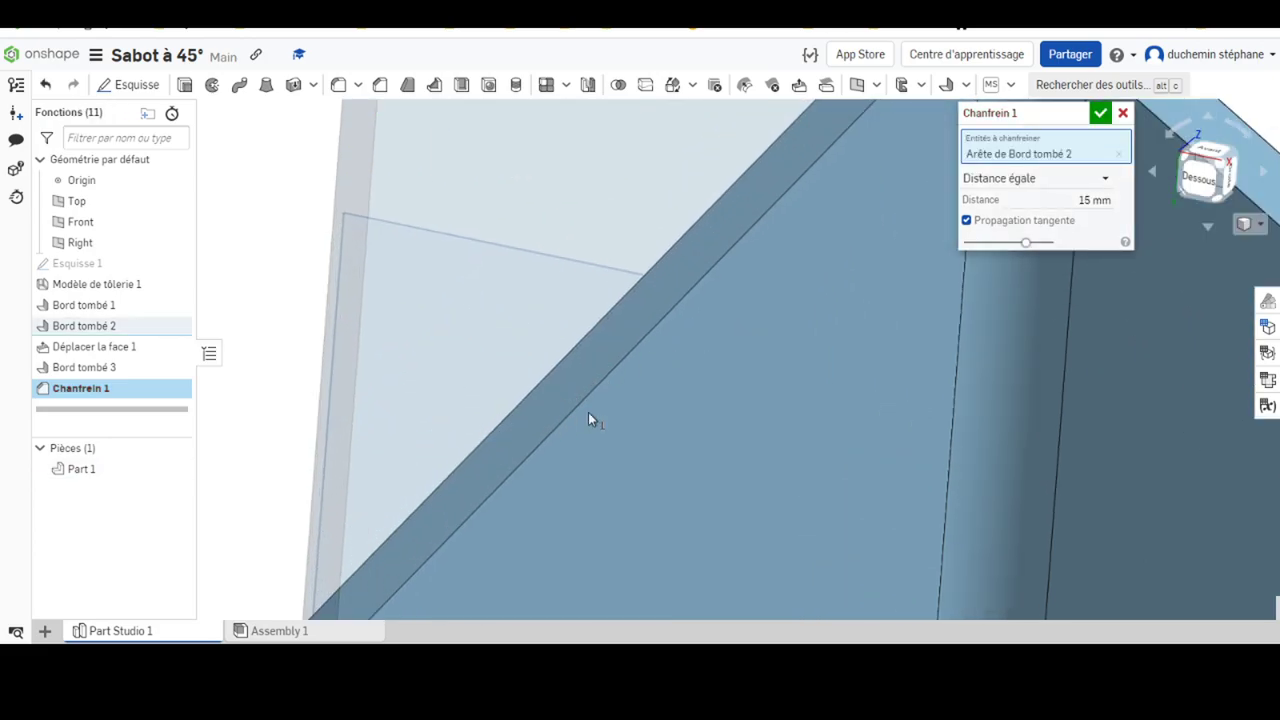
scroll(848, 405, down, 3)
scroll(967, 424, down, 1)
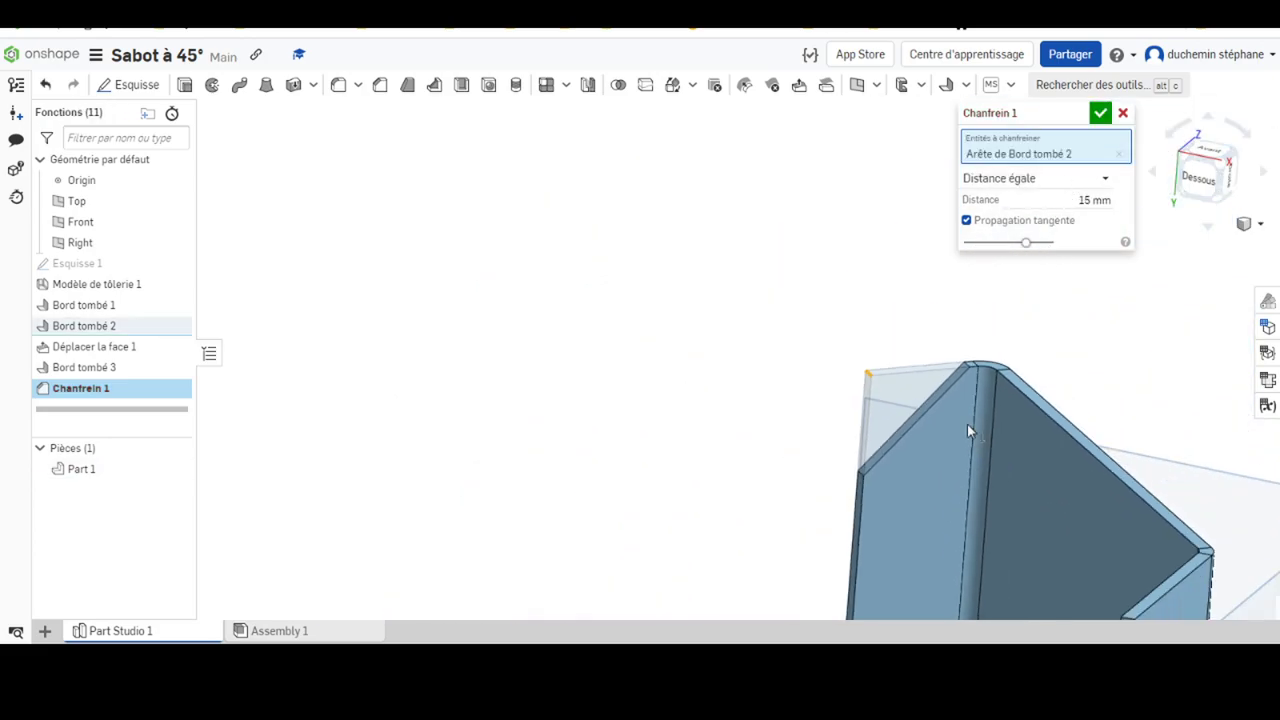
scroll(1000, 554, down, 2)
middle_drag(1000, 554, 833, 267)
scroll(711, 446, down, 2)
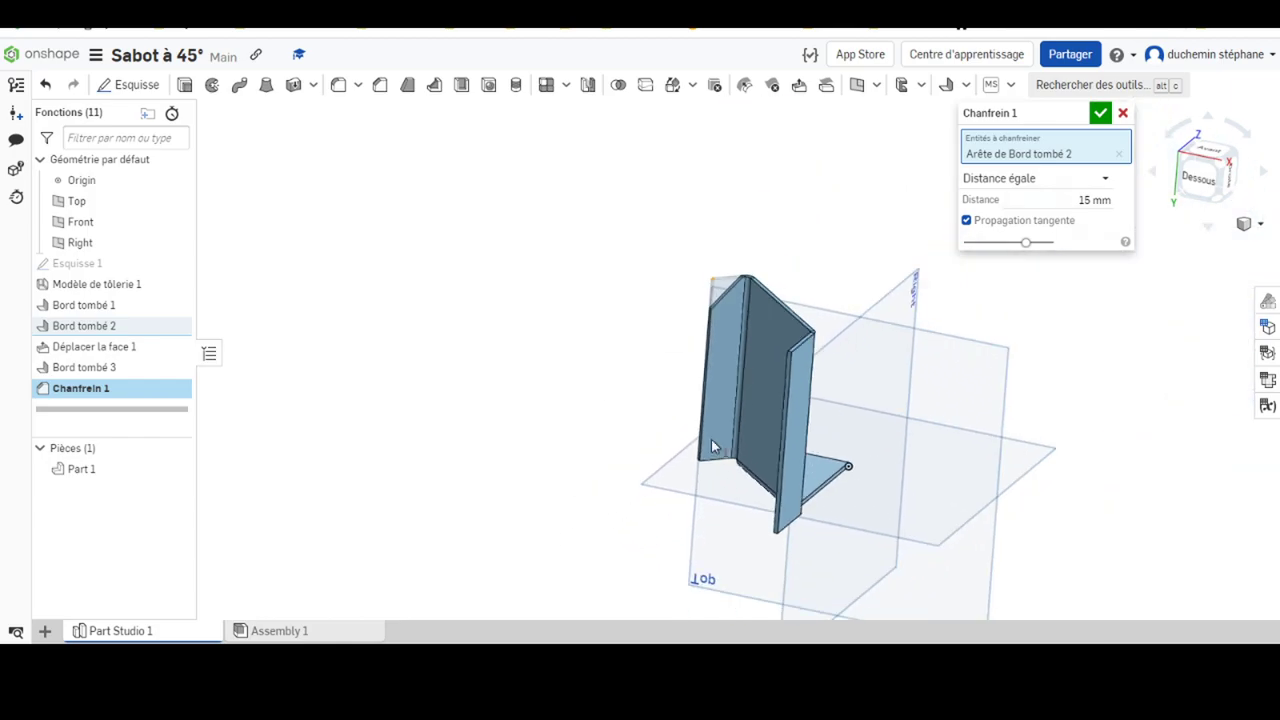
scroll(714, 447, up, 3)
scroll(691, 431, up, 2)
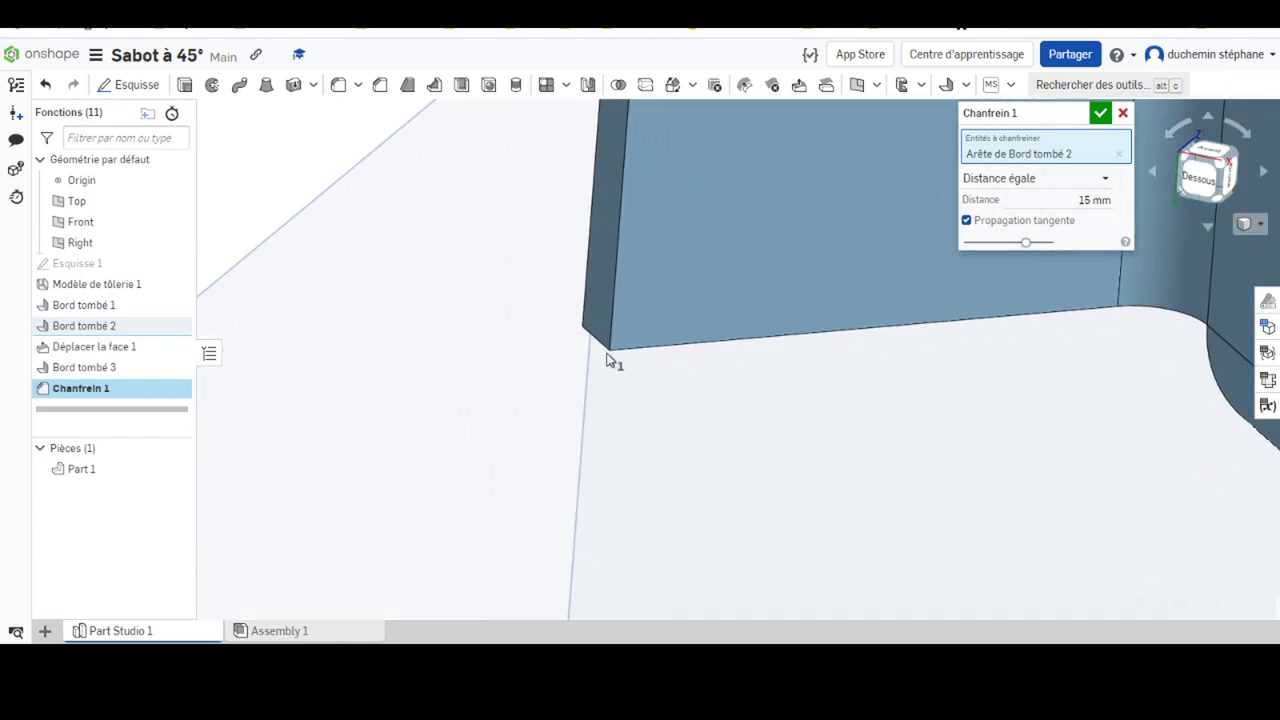
click(603, 357)
Add the other flange's lower and top corner edges and confirm Chanfrein 1
mouse_move(897, 437)
right_down()
mouse_move(1055, 440)
mouse_move(1106, 506)
right_up()
scroll(1108, 506, up, 3)
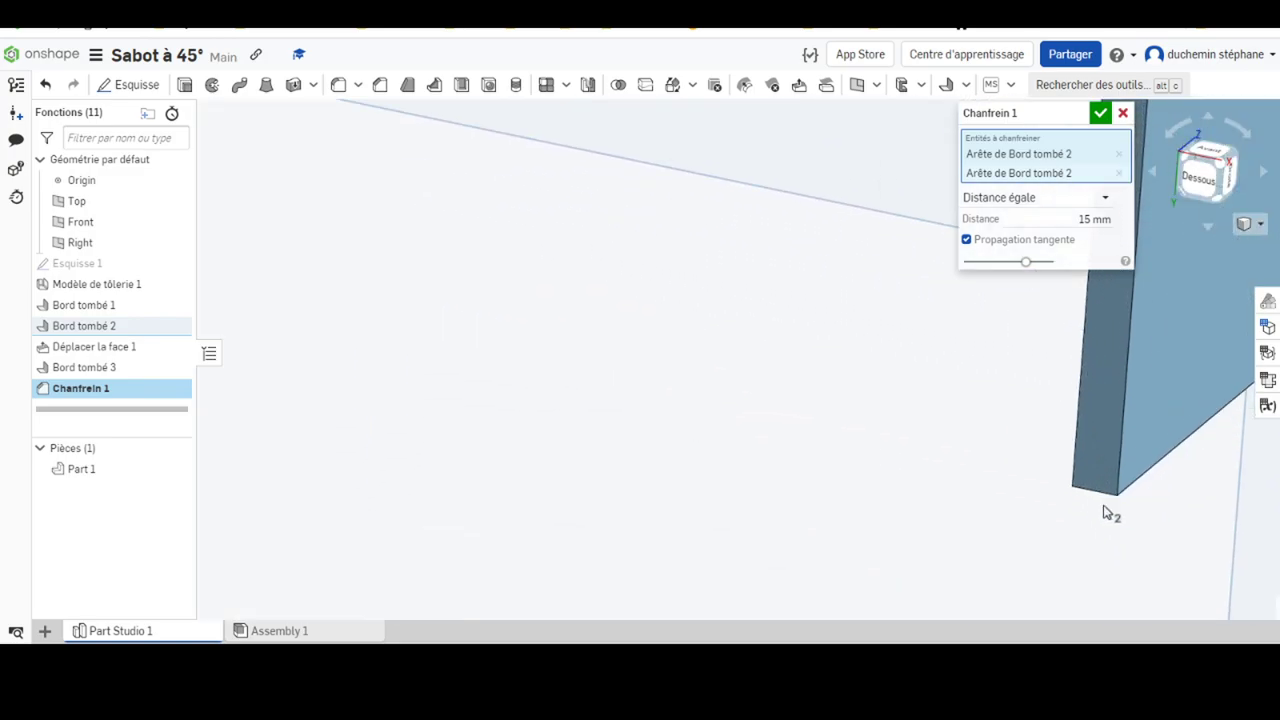
click(1106, 506)
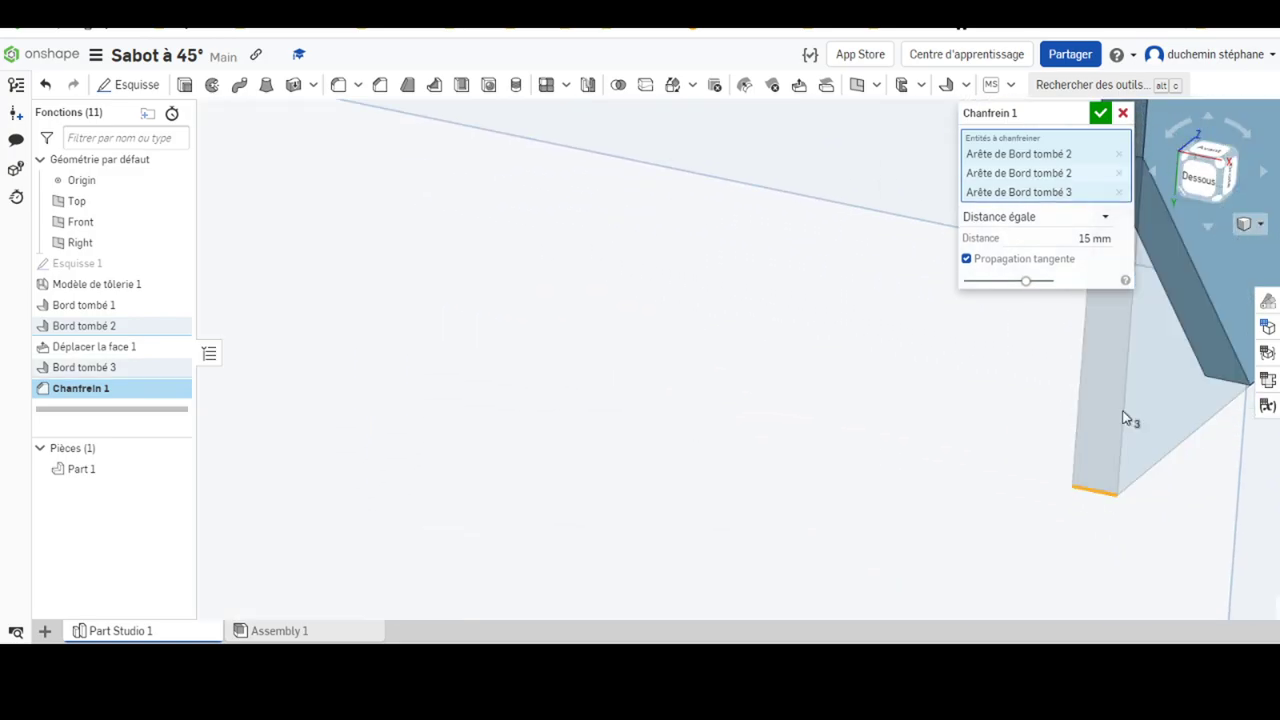
scroll(1078, 404, up, 4)
scroll(1078, 404, down, 5)
scroll(1000, 386, down, 3)
mouse_move(943, 357)
middle_down()
mouse_move(809, 457)
mouse_move(529, 417)
middle_up()
scroll(529, 417, up, 4)
scroll(621, 355, up, 3)
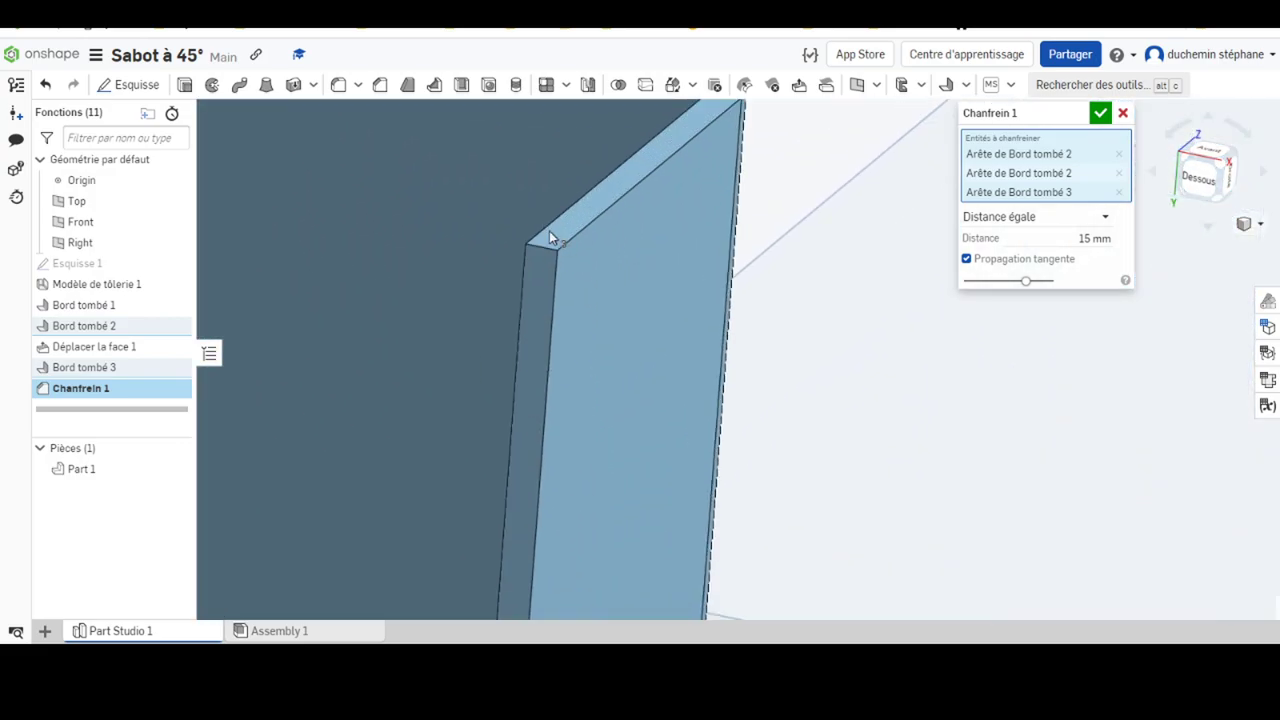
click(549, 250)
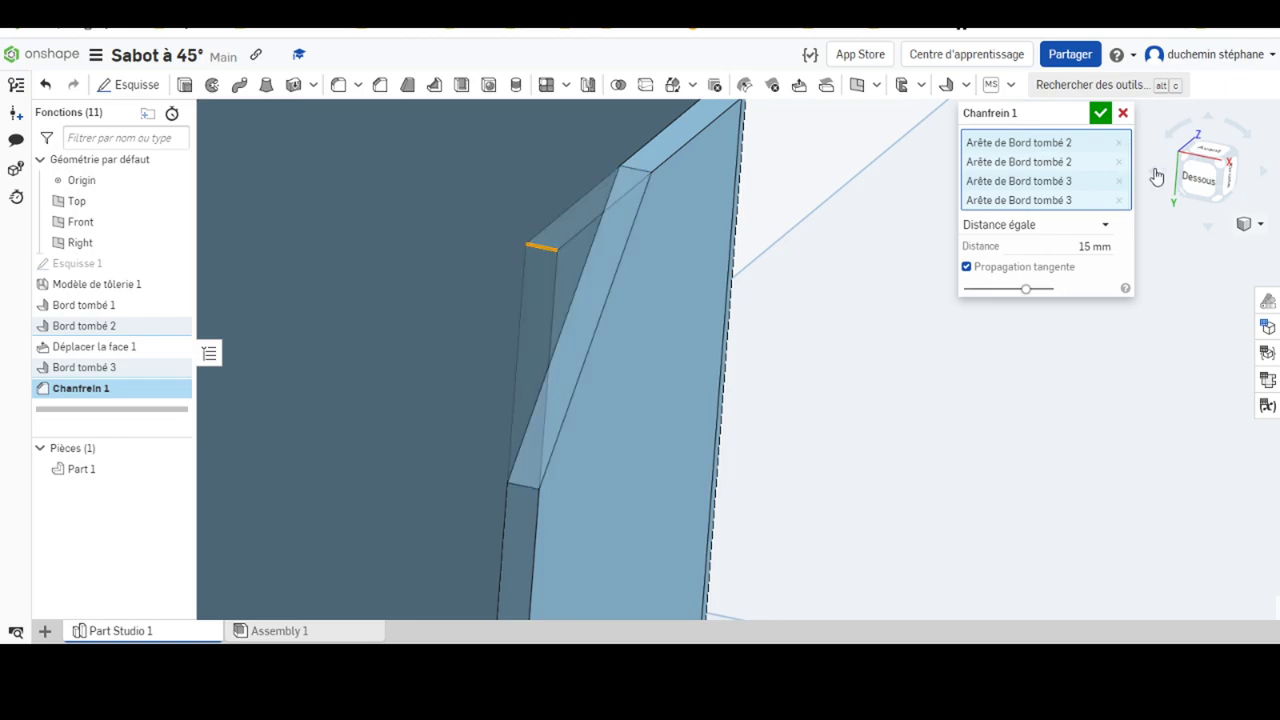
click(1100, 113)
scroll(851, 346, down, 2)
scroll(780, 389, down, 3)
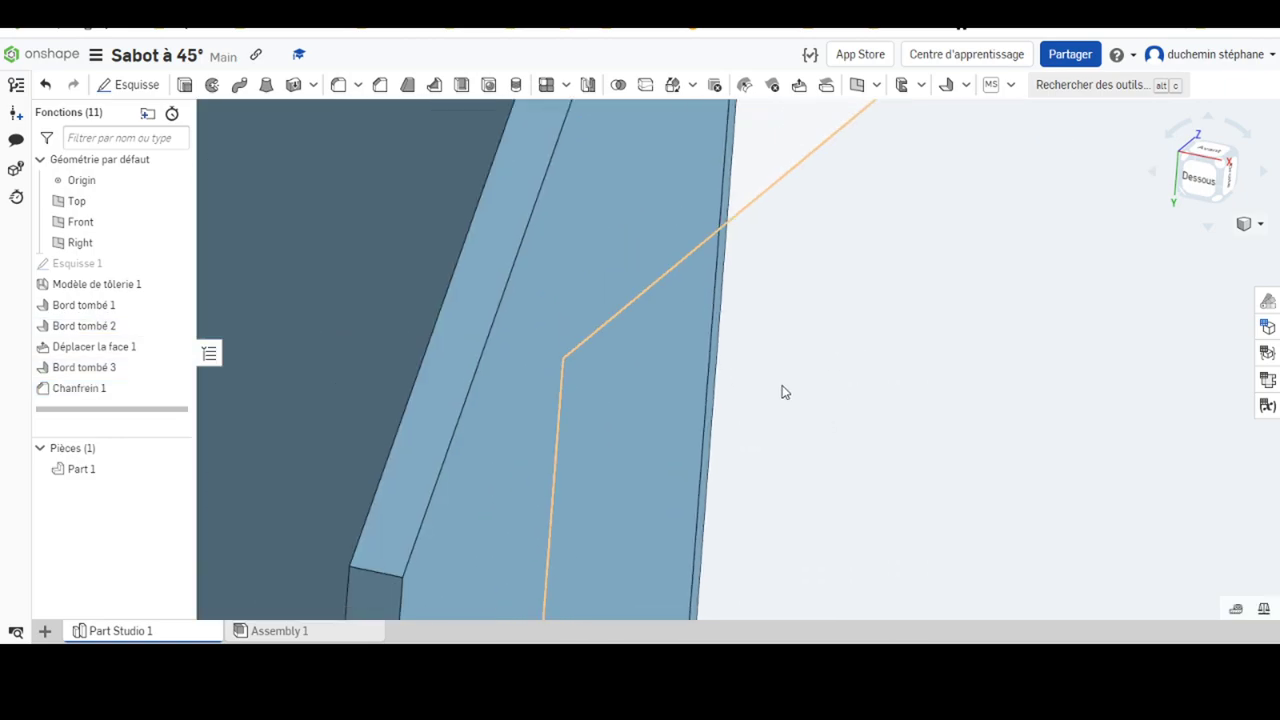
scroll(808, 443, down, 4)
mouse_move(808, 443)
right_down()
mouse_move(806, 406)
mouse_move(846, 346)
mouse_move(743, 340)
mouse_move(688, 455)
mouse_move(726, 374)
mouse_move(763, 354)
mouse_move(790, 380)
mouse_move(843, 391)
mouse_move(789, 394)
mouse_move(785, 380)
right_up()
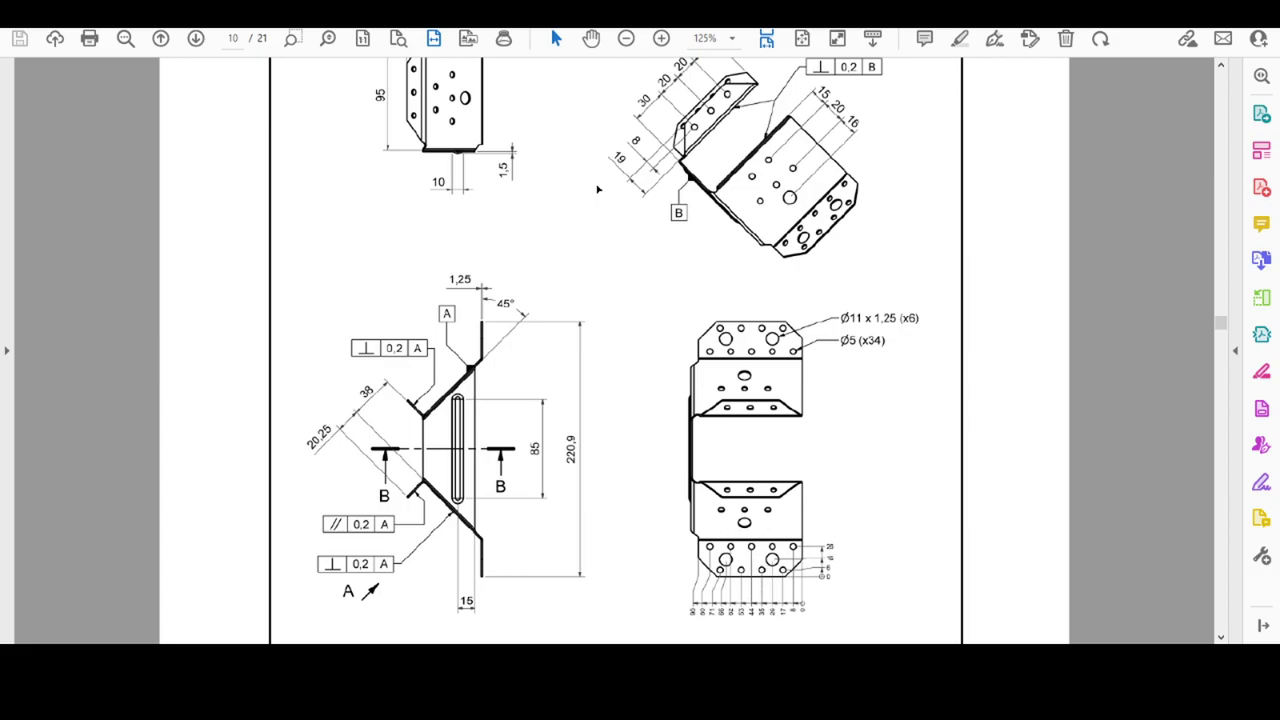
ctrl+scroll(818, 586, up, 1)
ctrl+scroll(820, 584, up, 2)
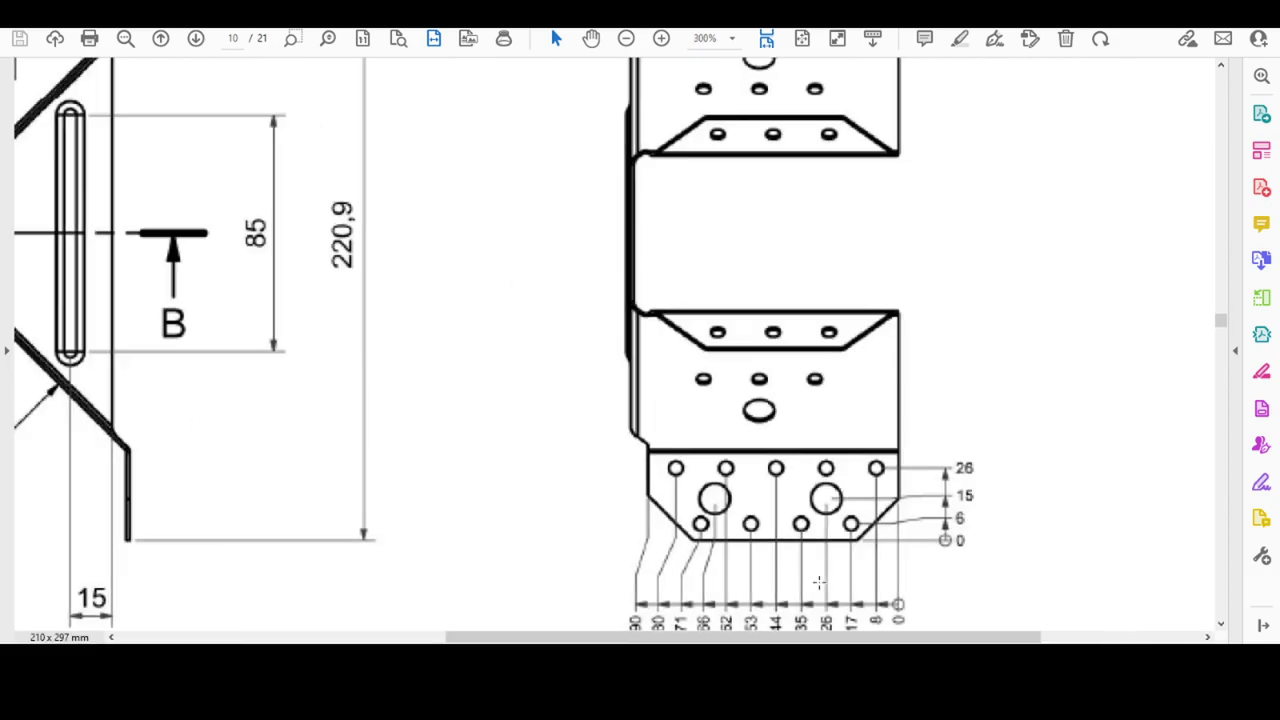
scroll(822, 584, down, 1)
scroll(836, 590, down, 2)
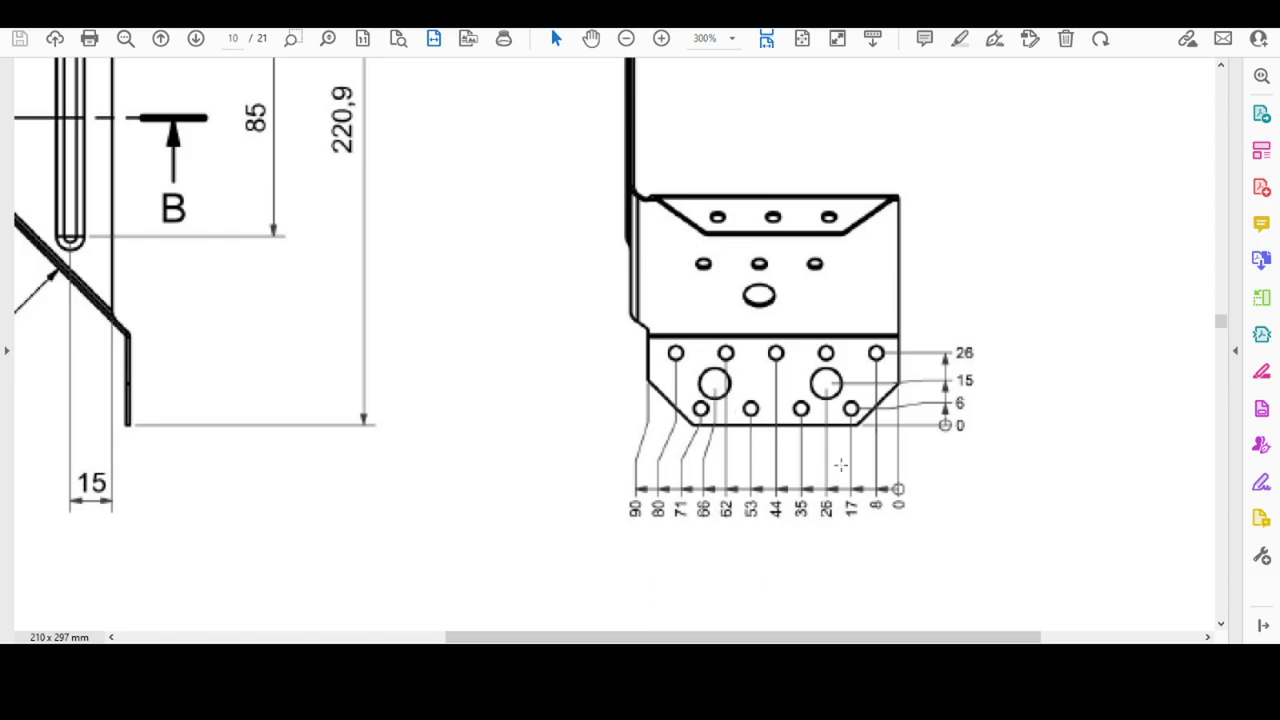
scroll(593, 481, up, 3)
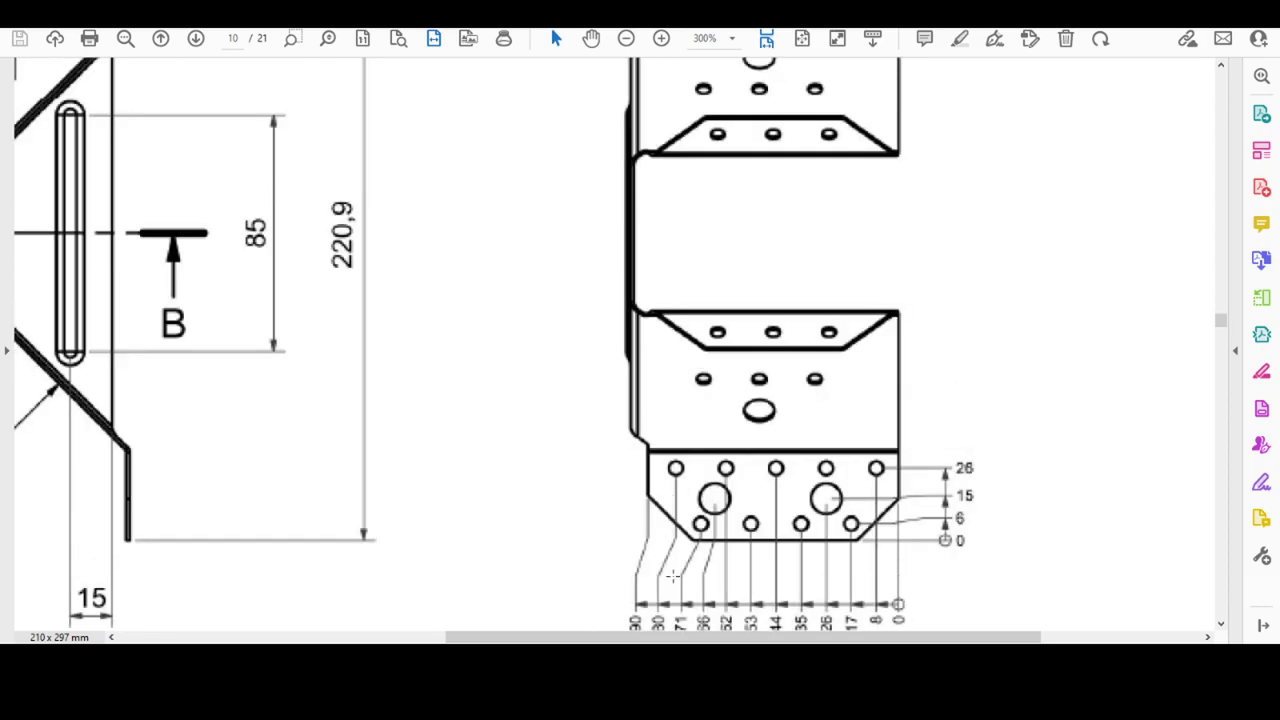
ctrl+scroll(736, 503, down, 3)
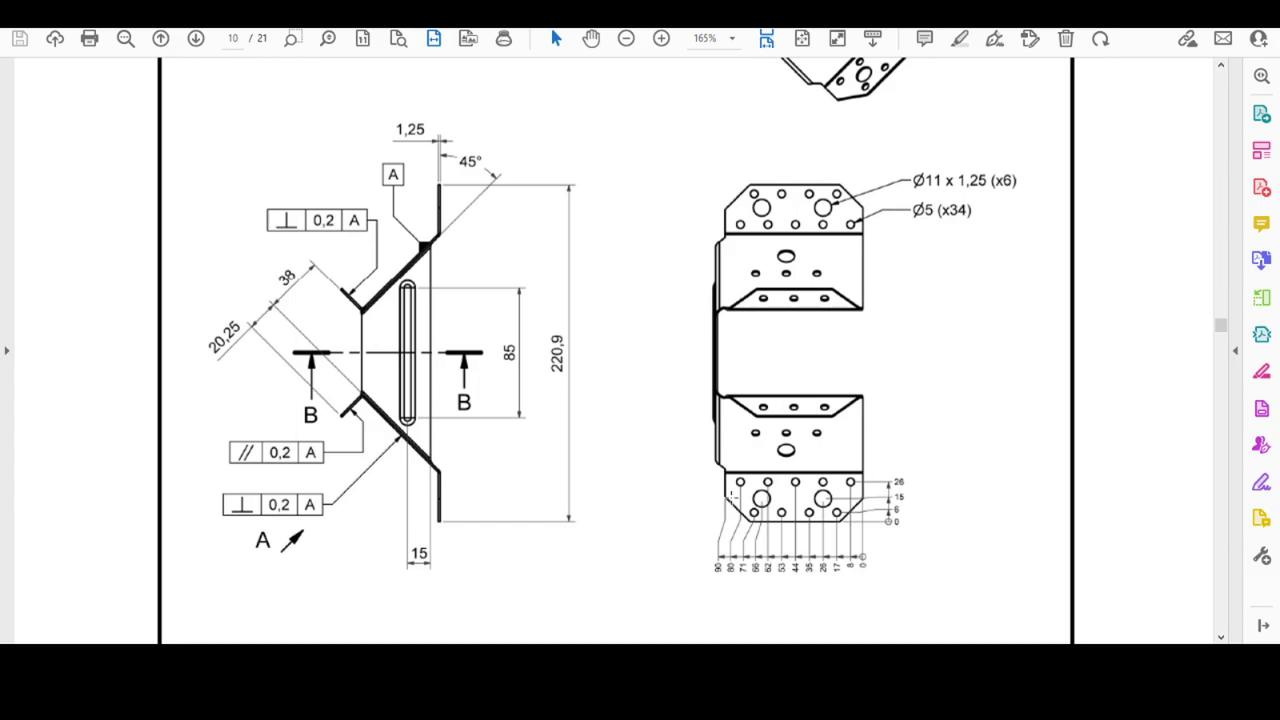
scroll(594, 200, up, 5)
scroll(591, 318, up, 3)
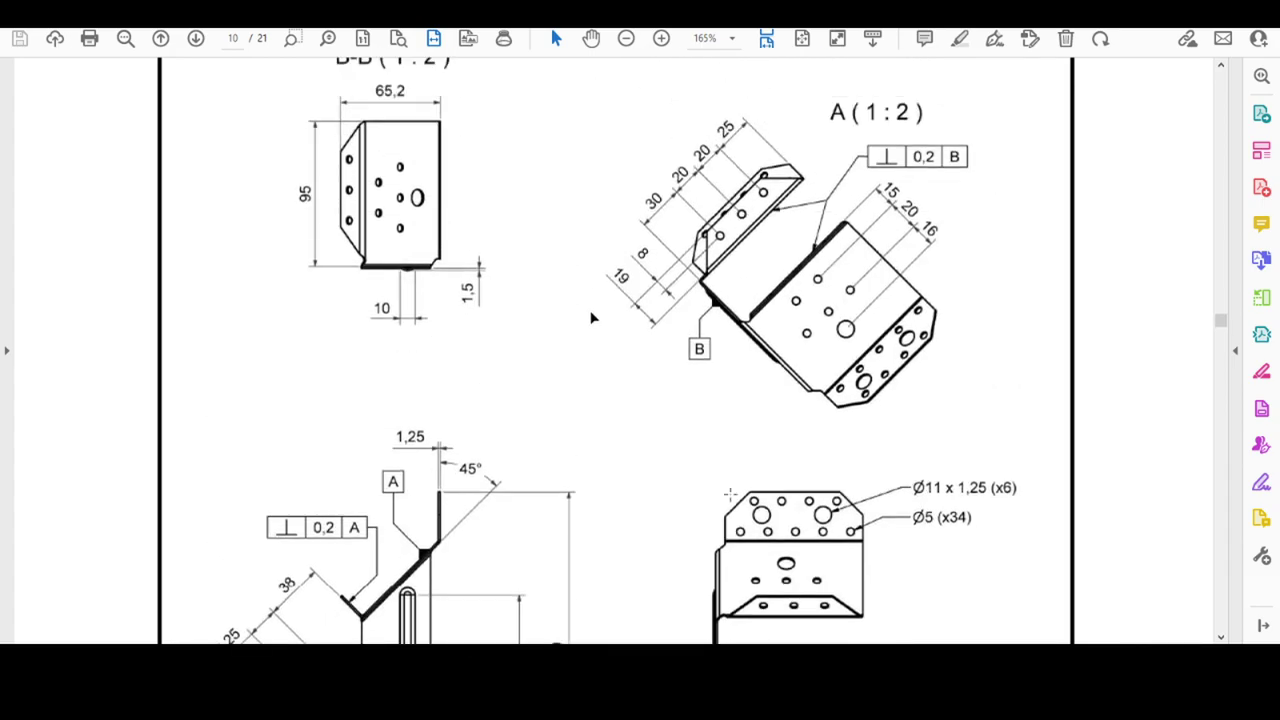
scroll(730, 494, up, 3)
scroll(730, 494, down, 1)
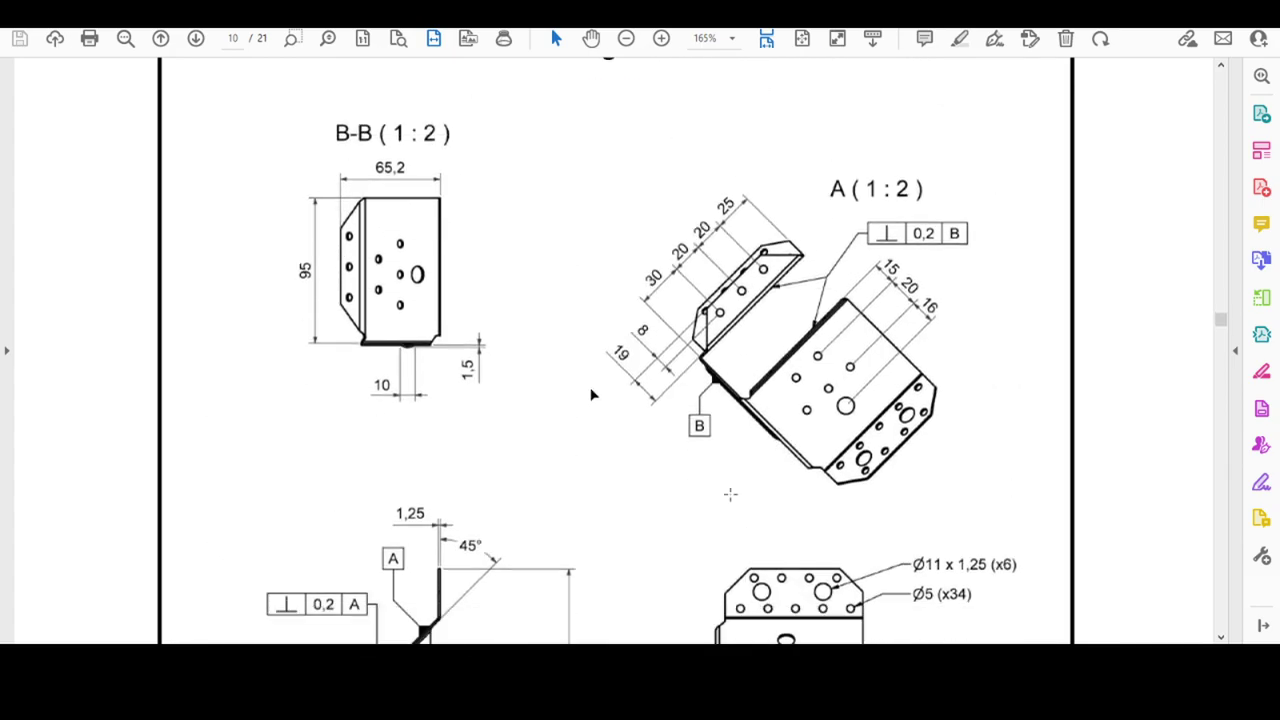
scroll(730, 494, down, 4)
scroll(730, 494, down, 3)
scroll(730, 494, down, 1)
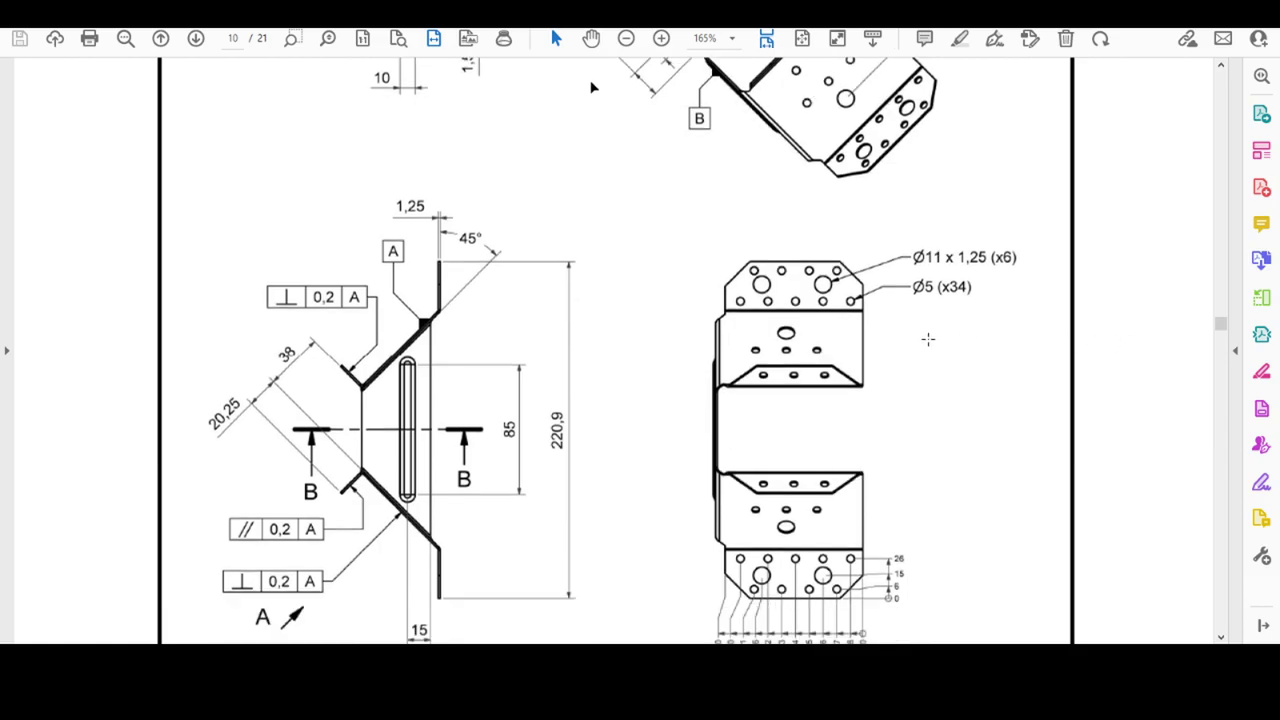
scroll(872, 402, down, 3)
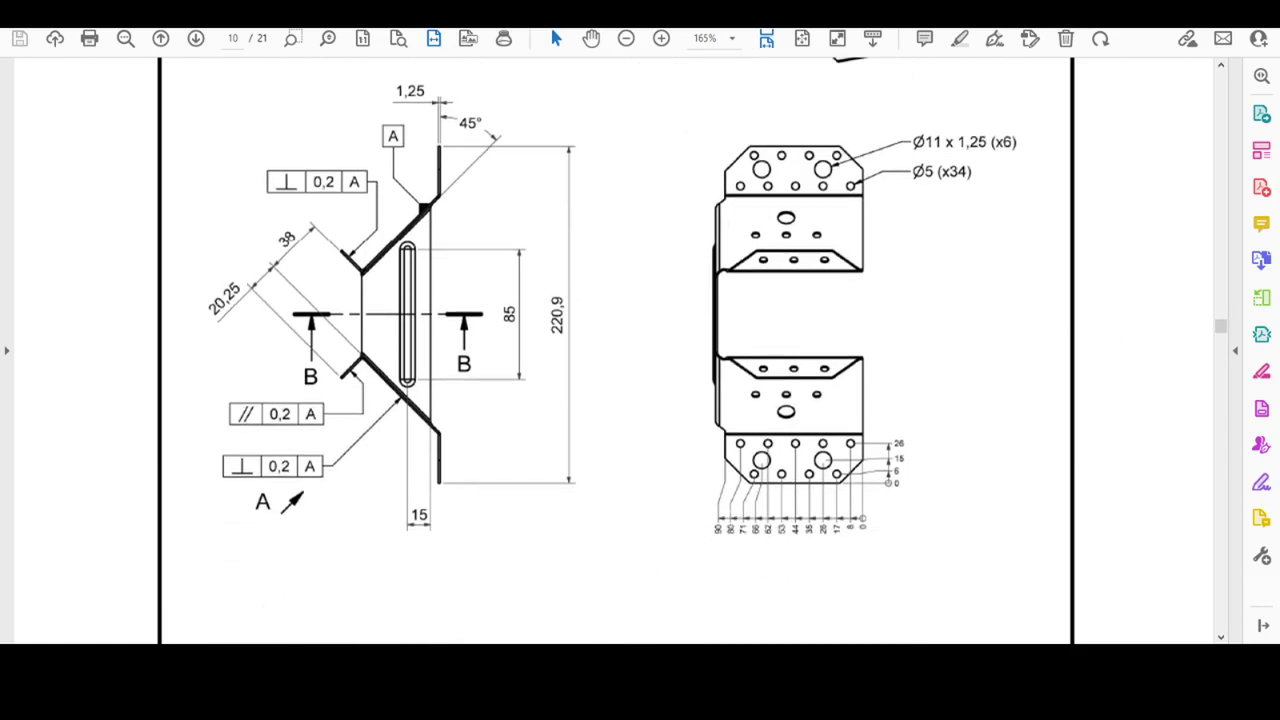
Start Esquisse 2 on the chamfered Bord tombé 3 face, viewed normal to the sketch plane
click(650, 590)
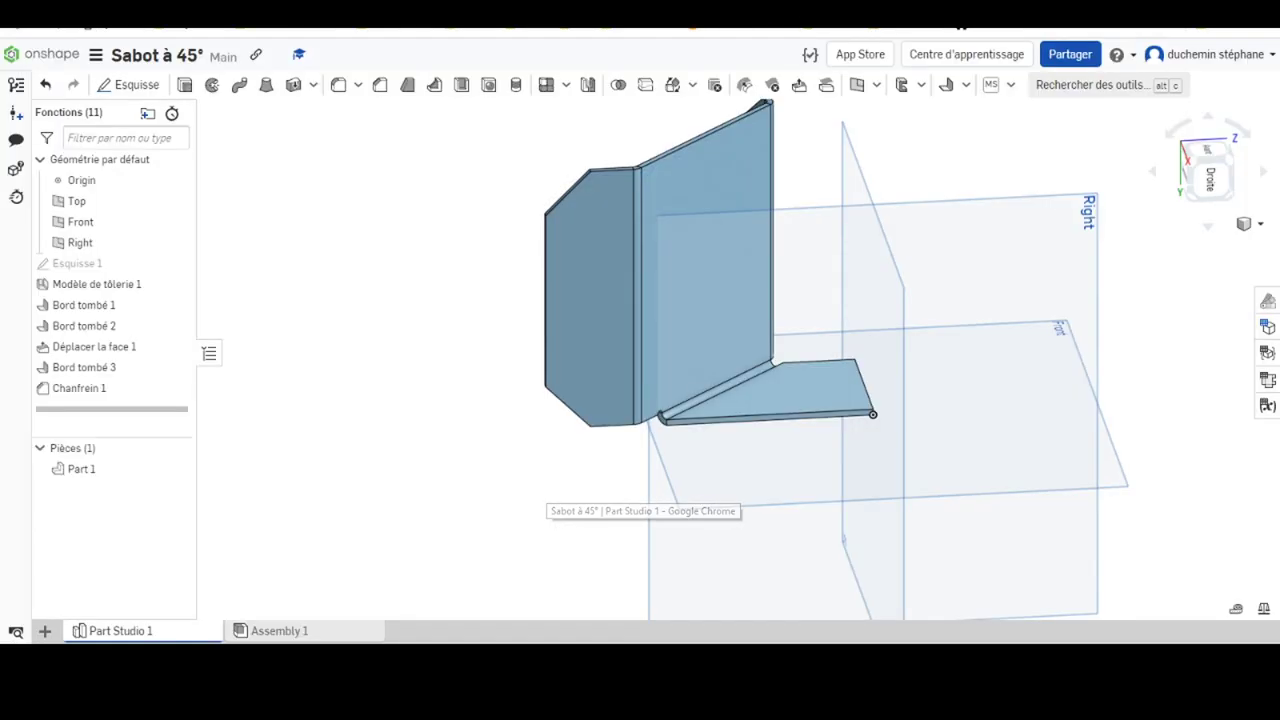
click(602, 332)
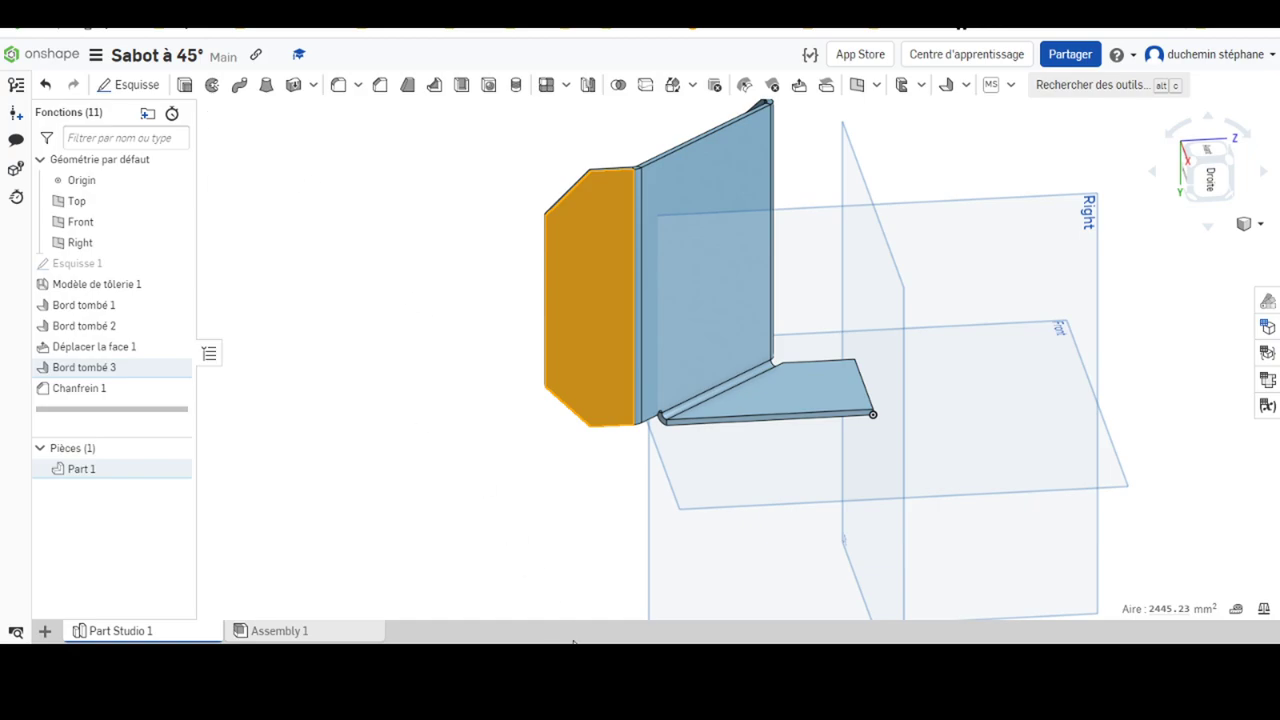
click(146, 88)
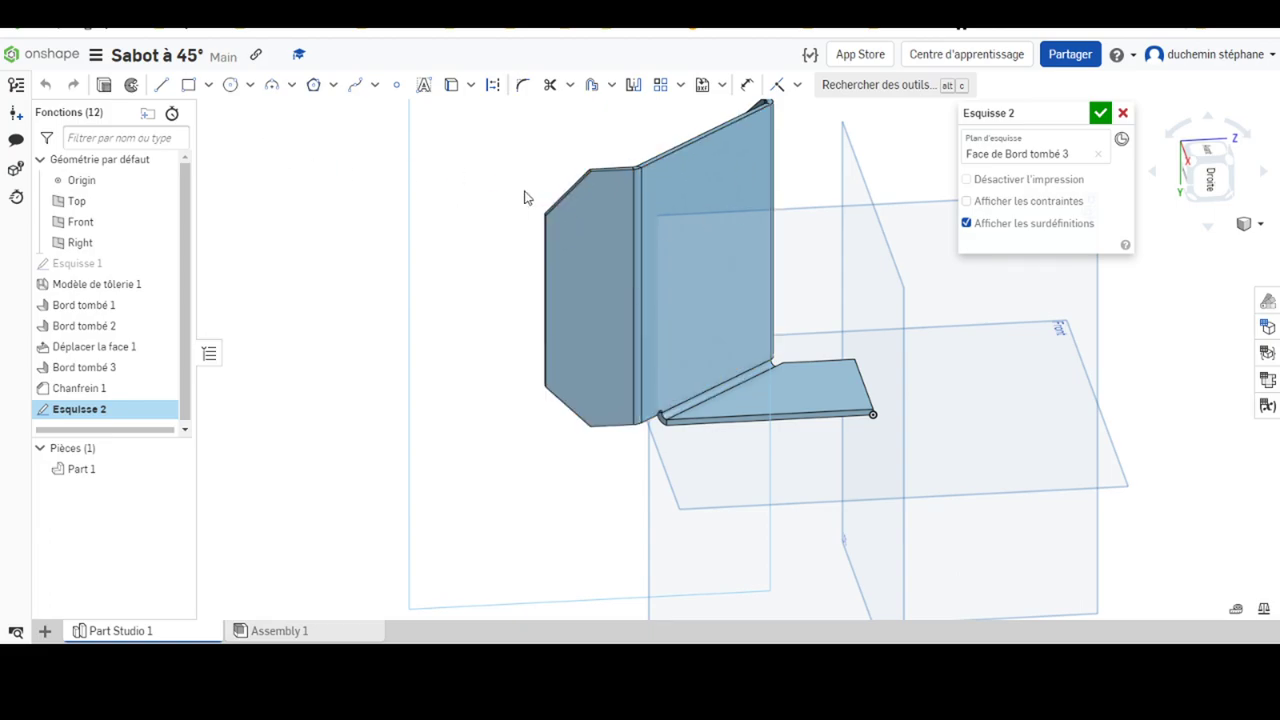
right_click(430, 248)
click(480, 403)
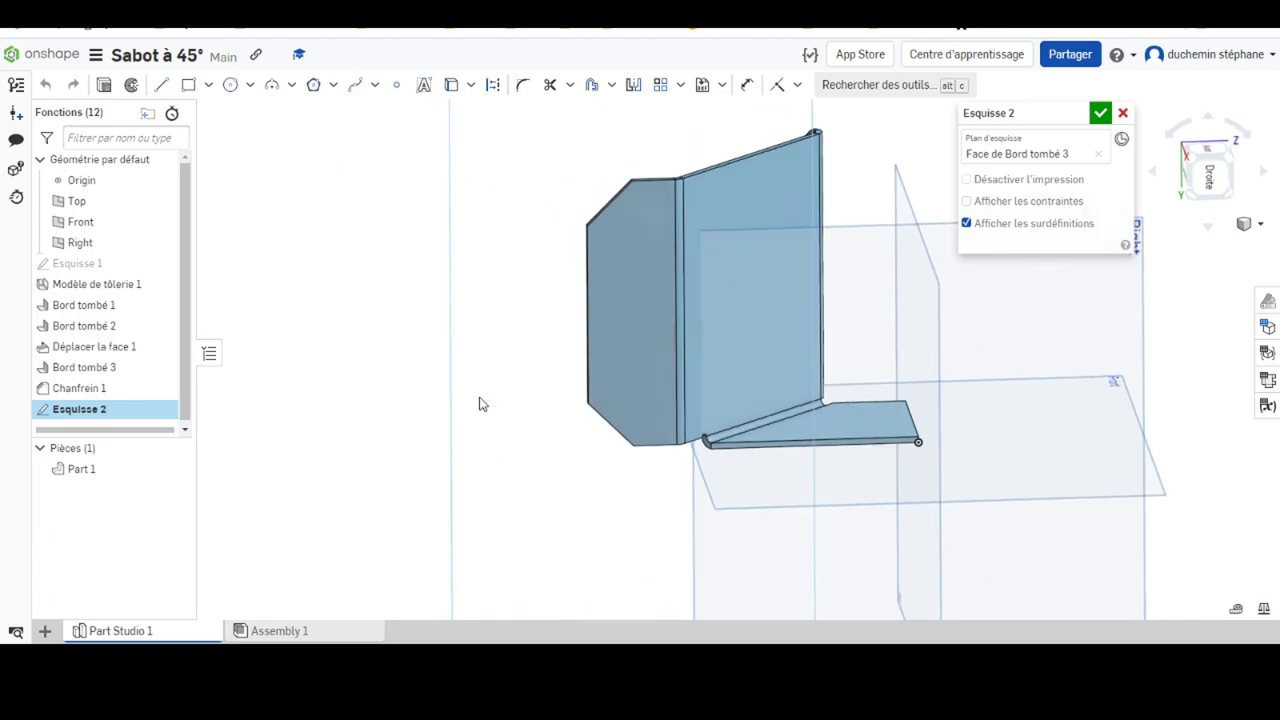
scroll(1200, 449, up, 3)
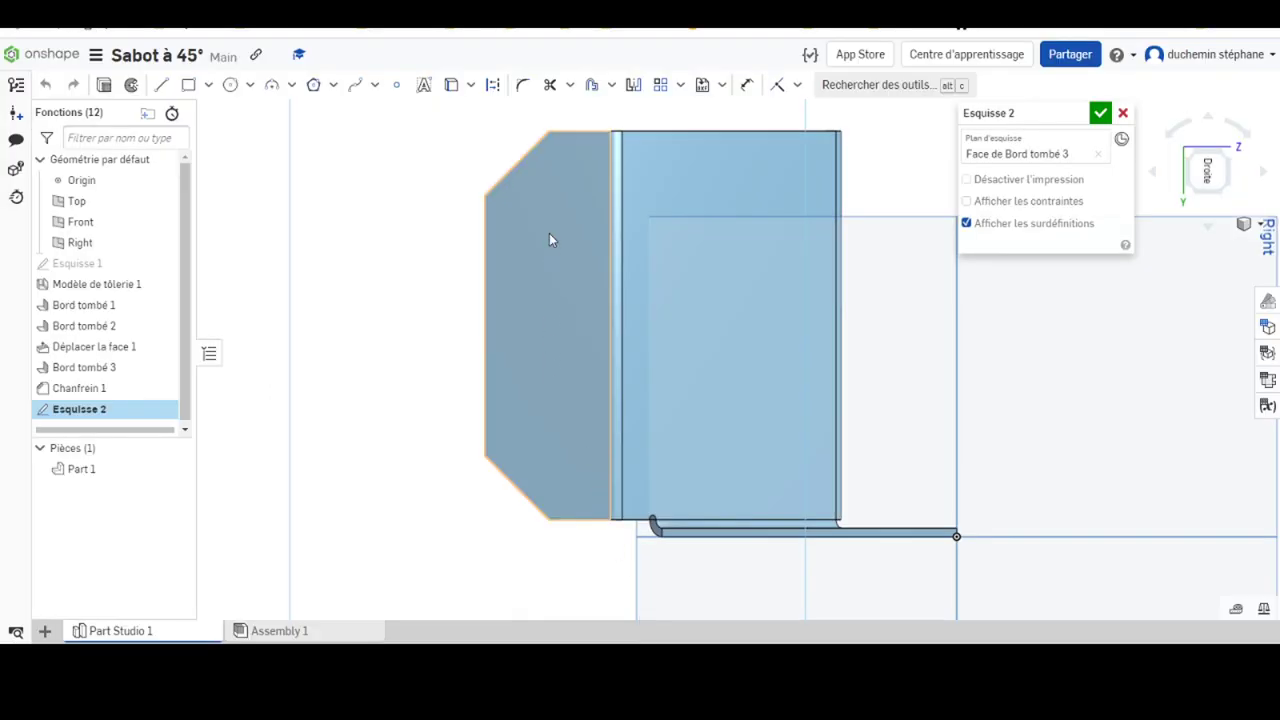
Draw three vertical construction lines across the flange face
click(163, 90)
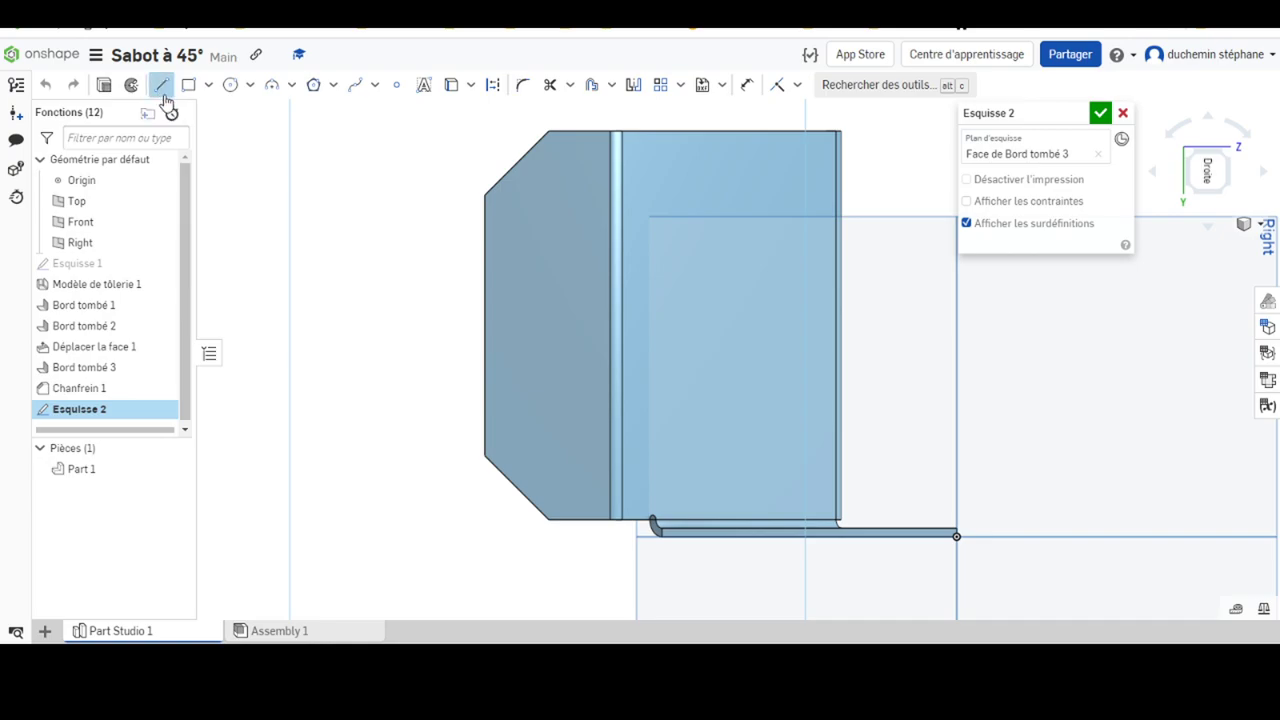
click(492, 86)
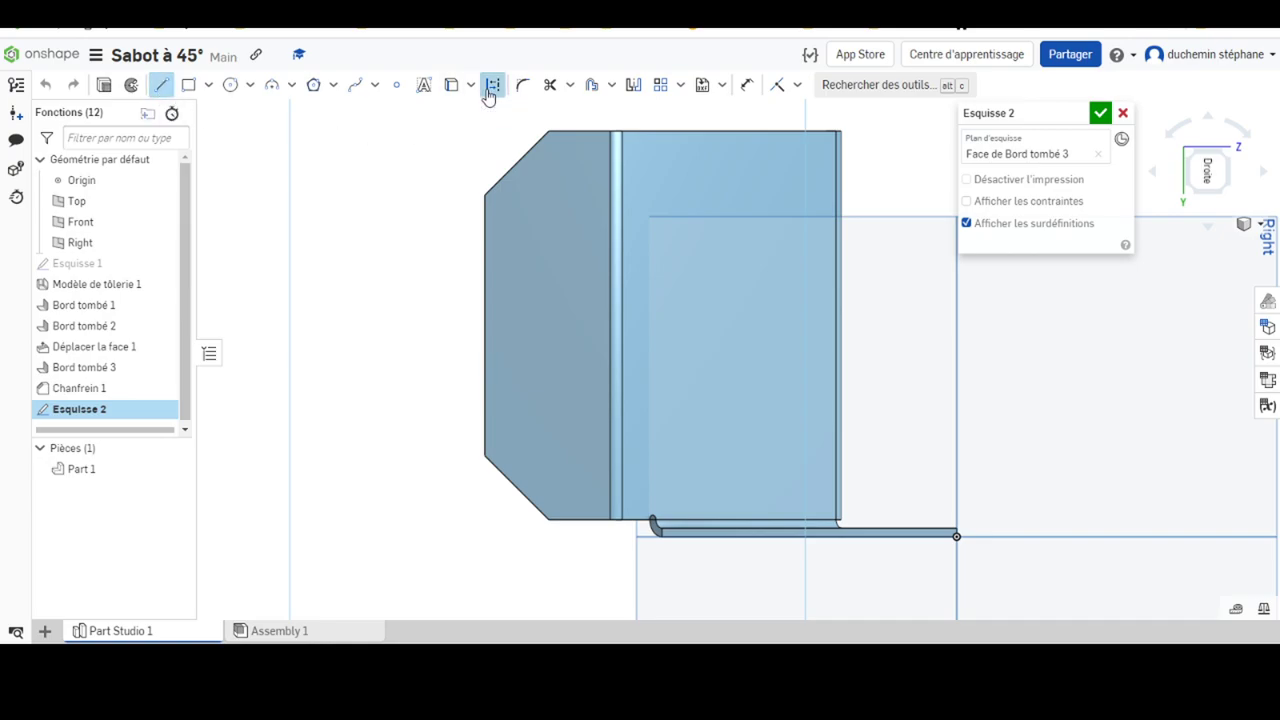
click(586, 105)
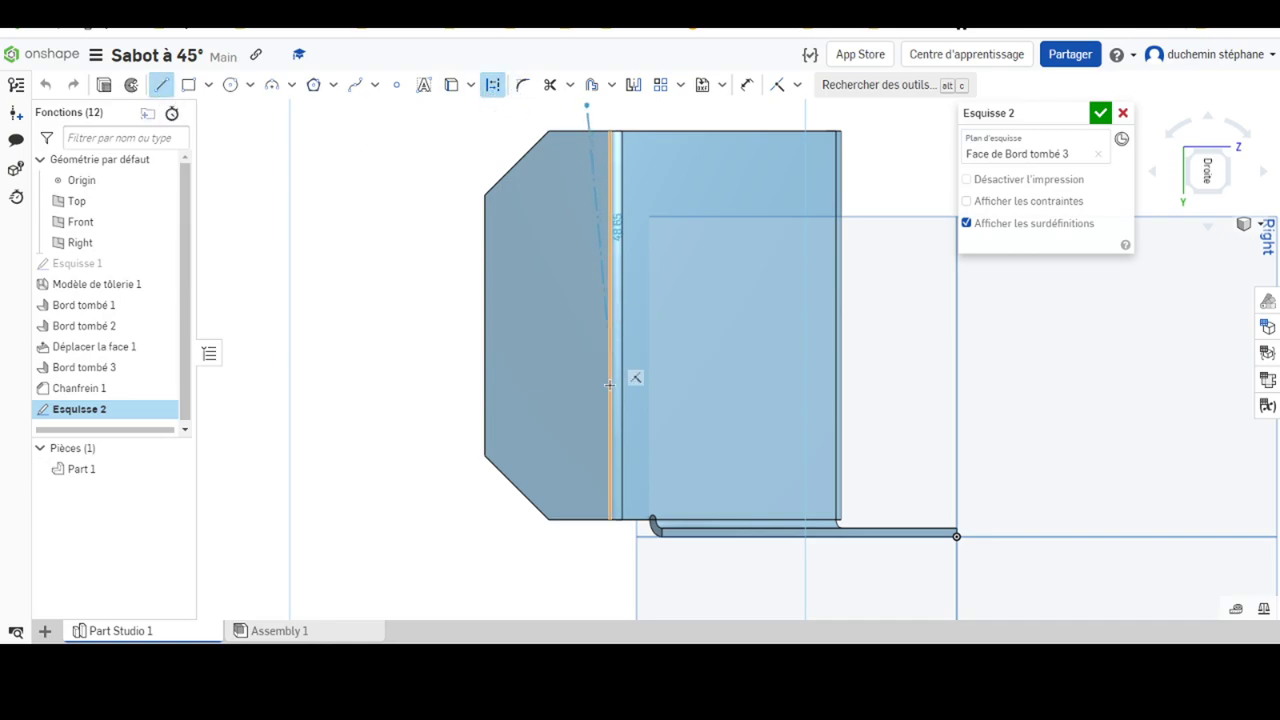
click(586, 582)
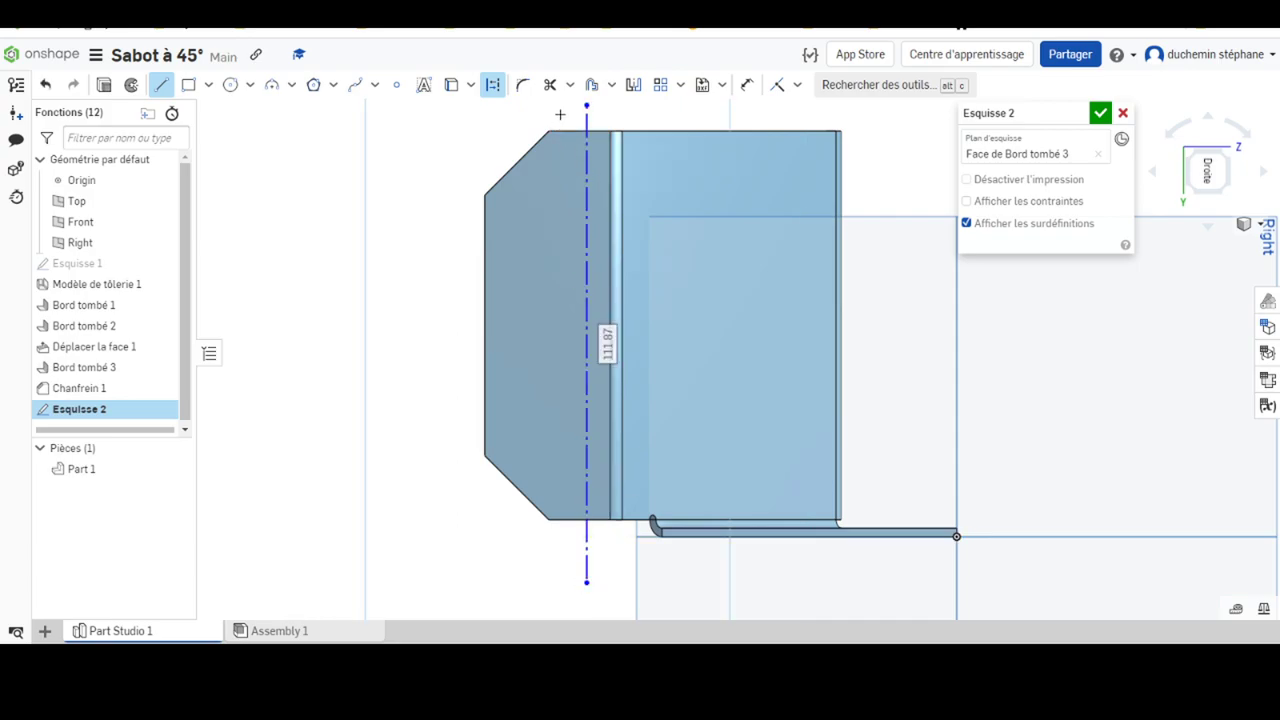
click(537, 112)
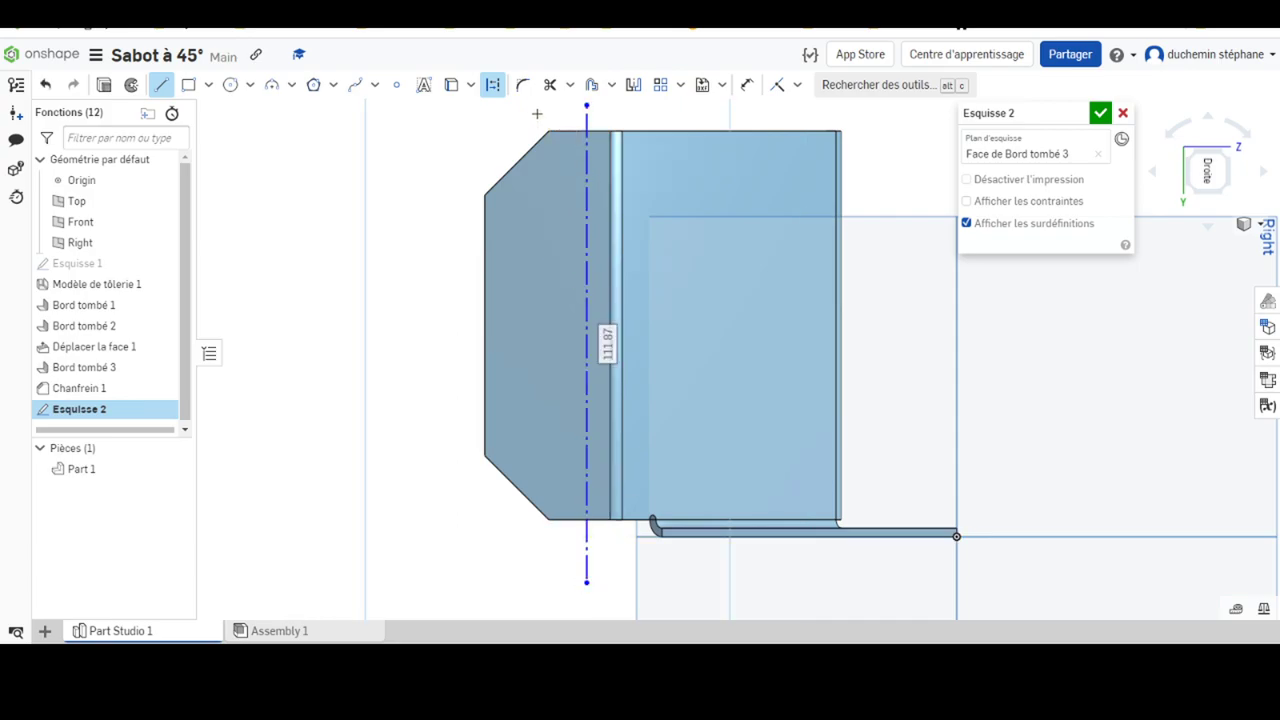
click(537, 581)
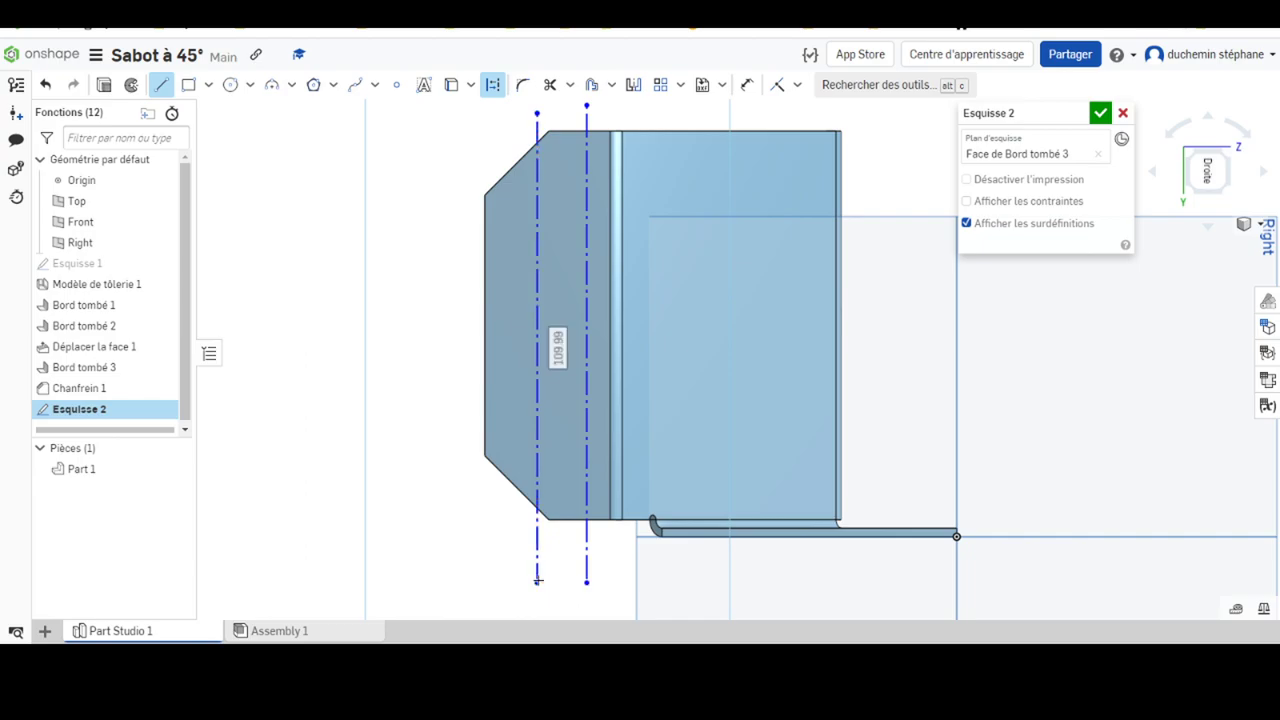
click(502, 130)
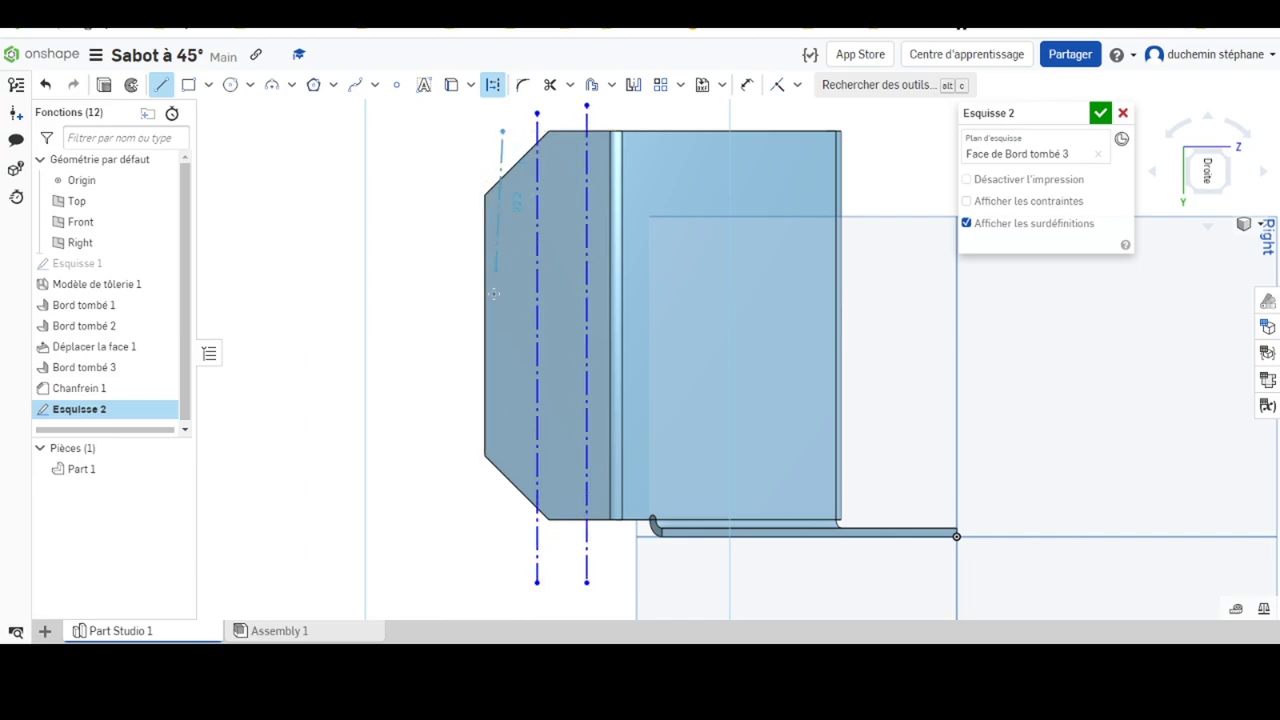
click(503, 548)
scroll(518, 210, up, 2)
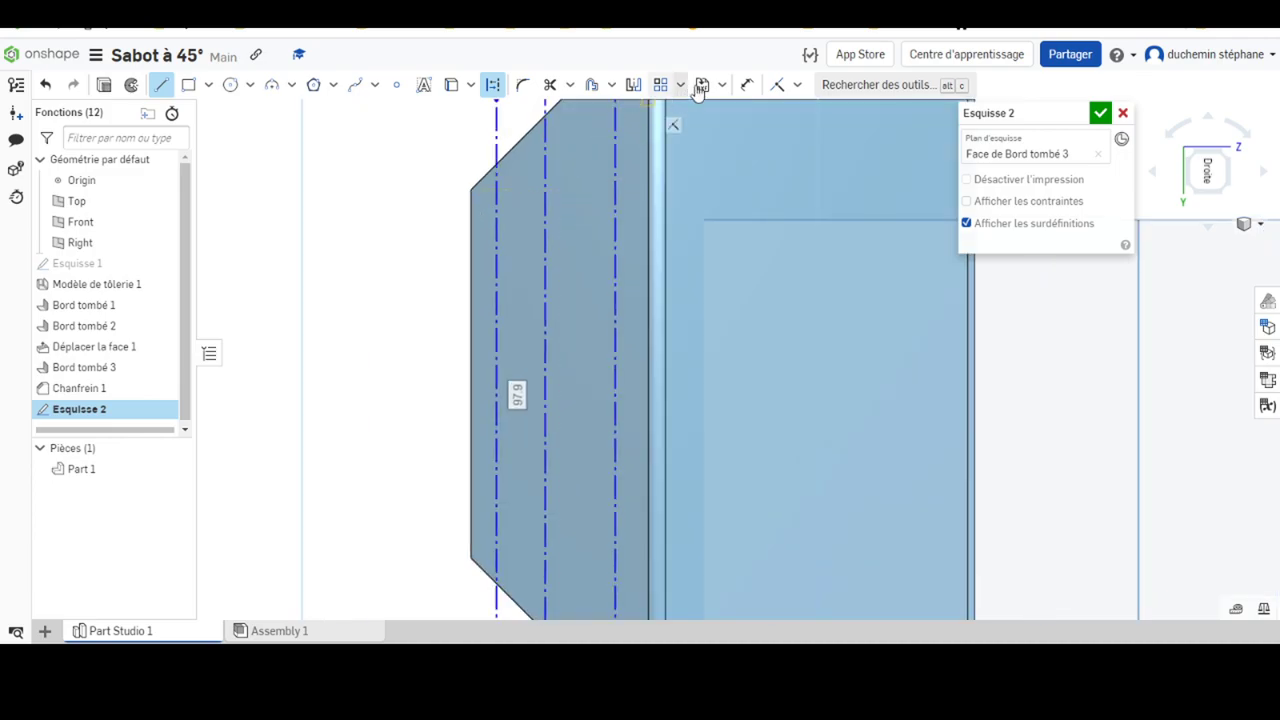
Dimension the leftmost construction line 6 mm from the chamfer's top-left corner
click(747, 84)
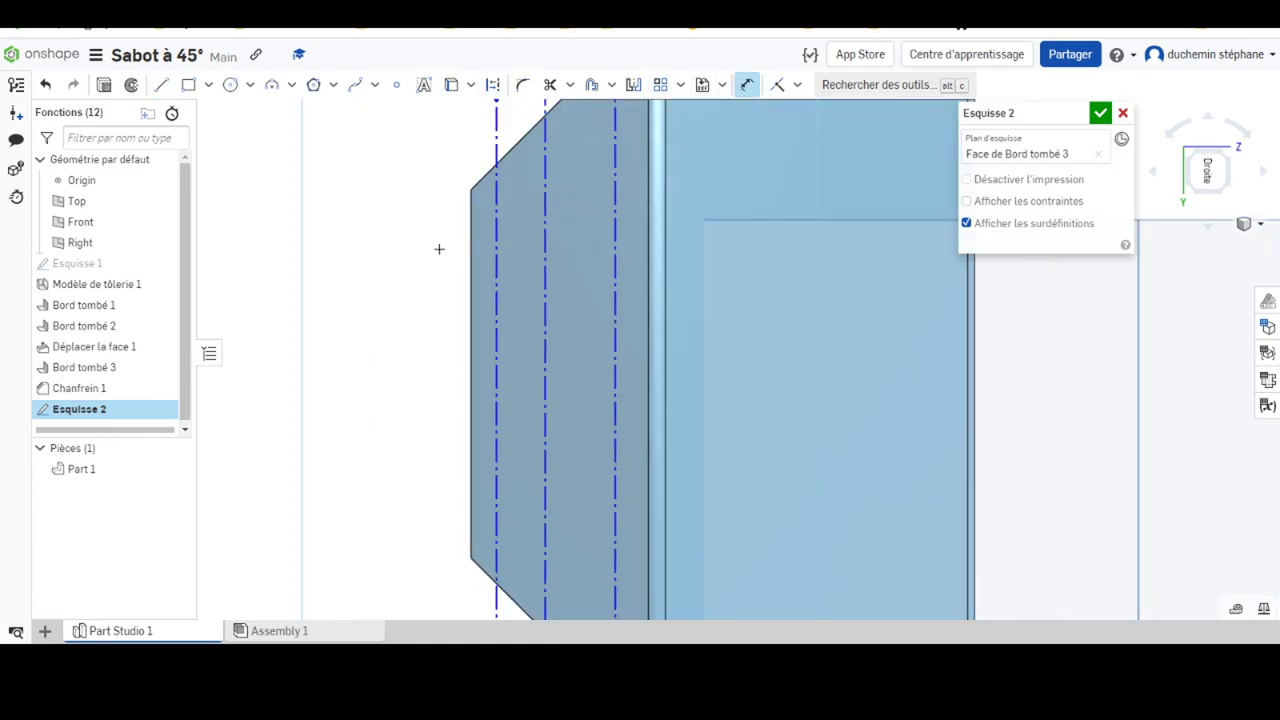
click(495, 221)
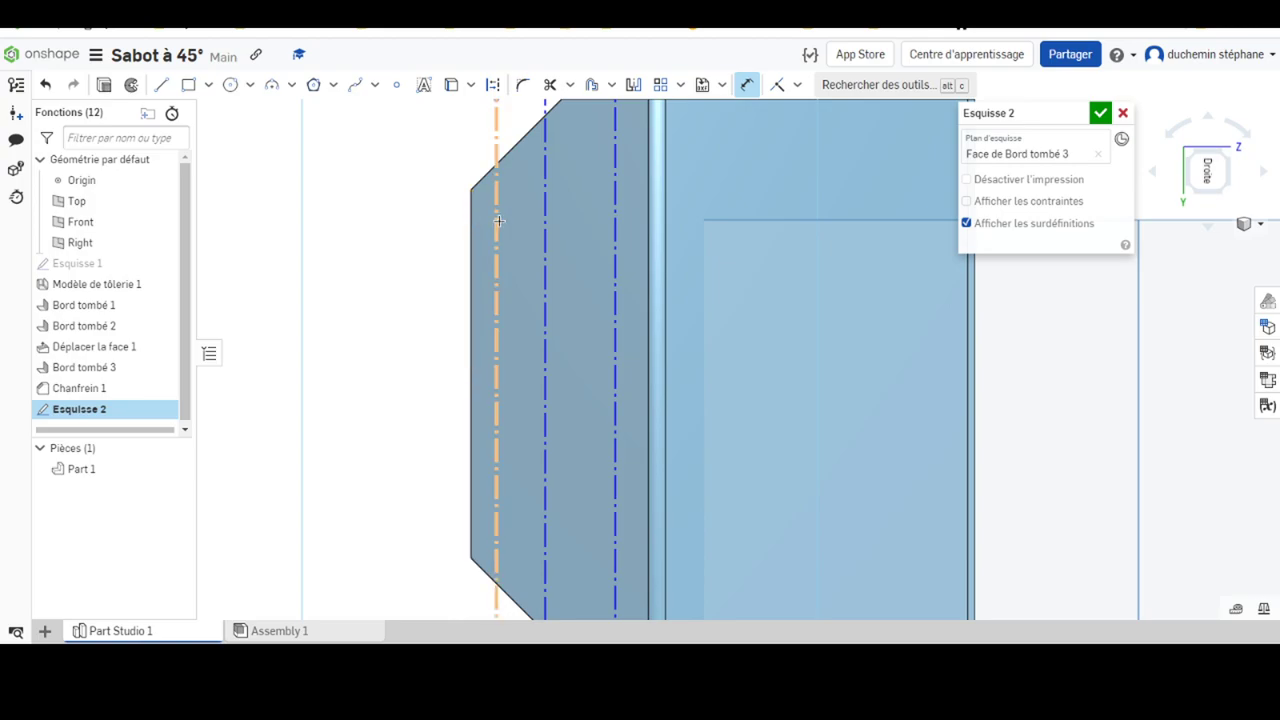
click(472, 186)
click(420, 124)
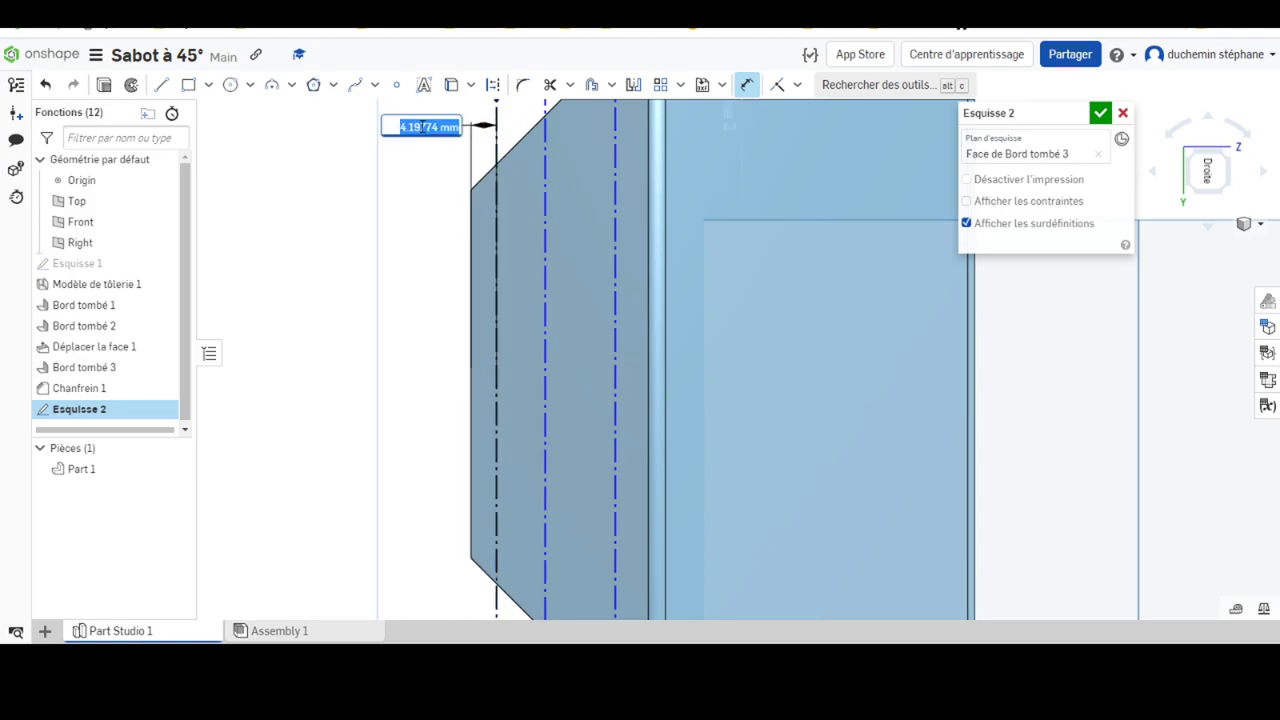
text(6)
key(Return)
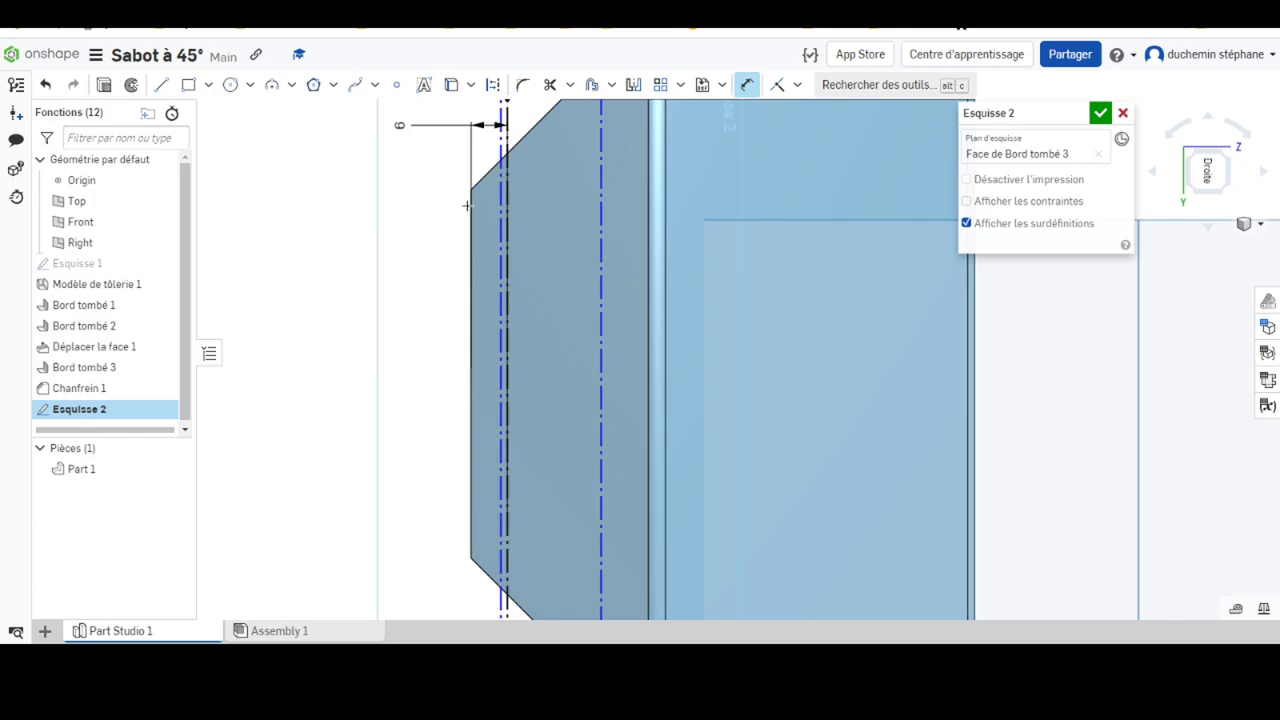
scroll(493, 191, up, 2)
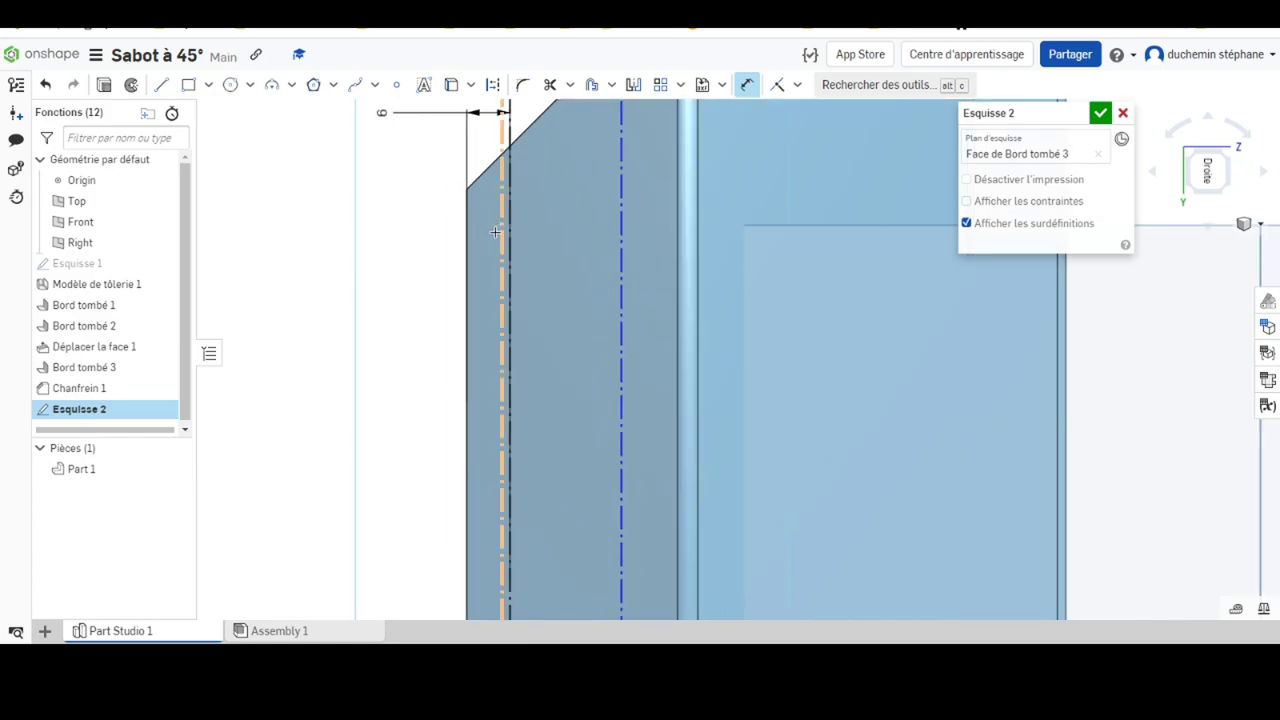
scroll(487, 262, down, 3)
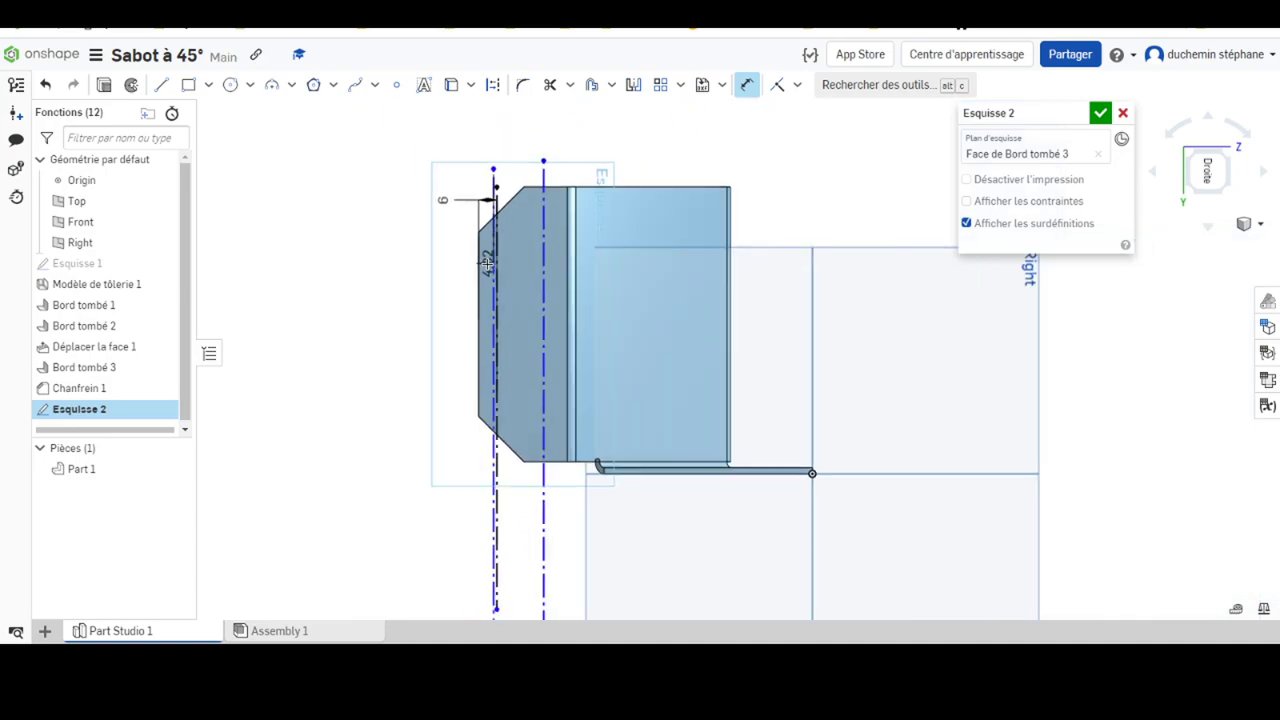
scroll(487, 262, down, 1)
Set the next spacing to 4.82 and place the rightmost line 26 mm from the left edge
click(442, 148)
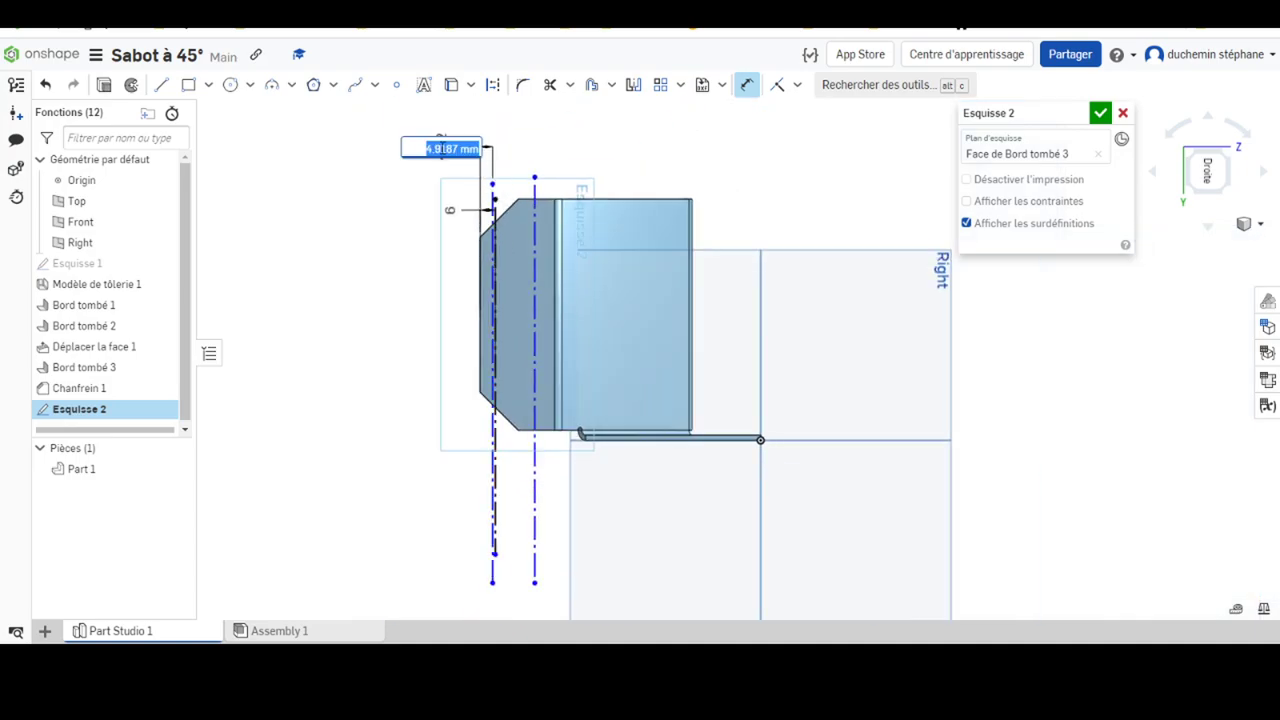
text(4.82)
key(Return)
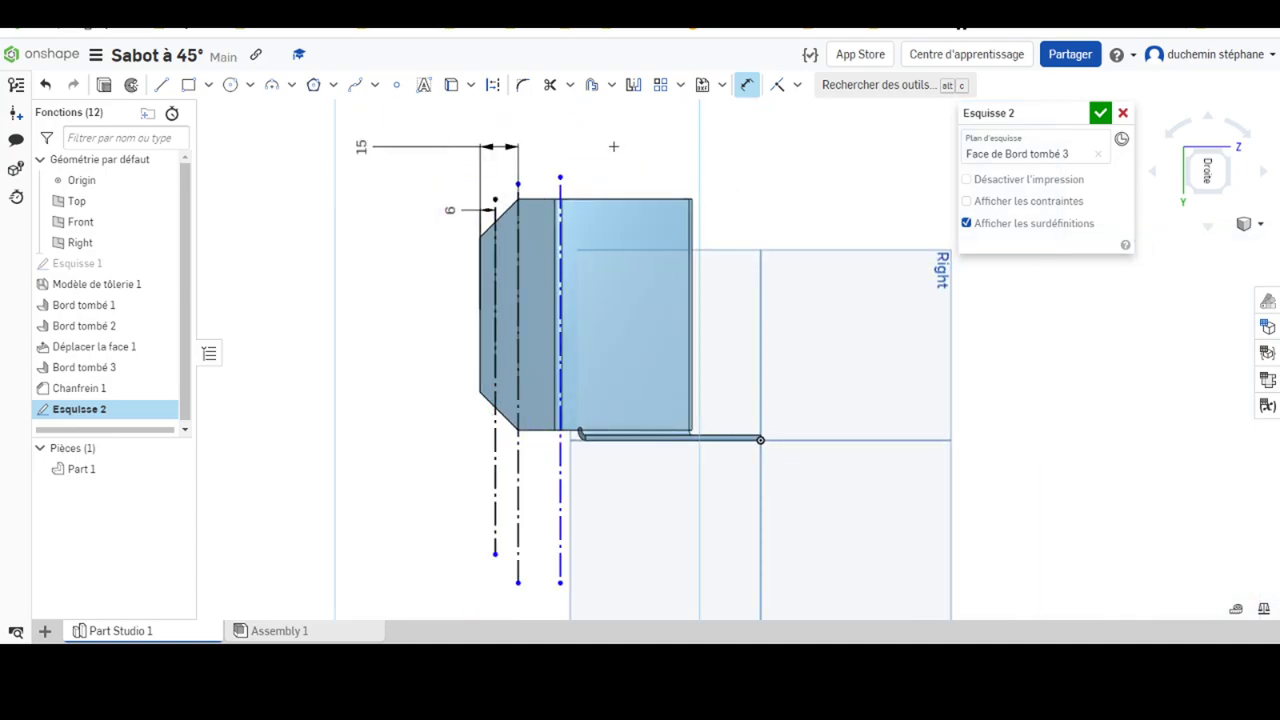
click(561, 455)
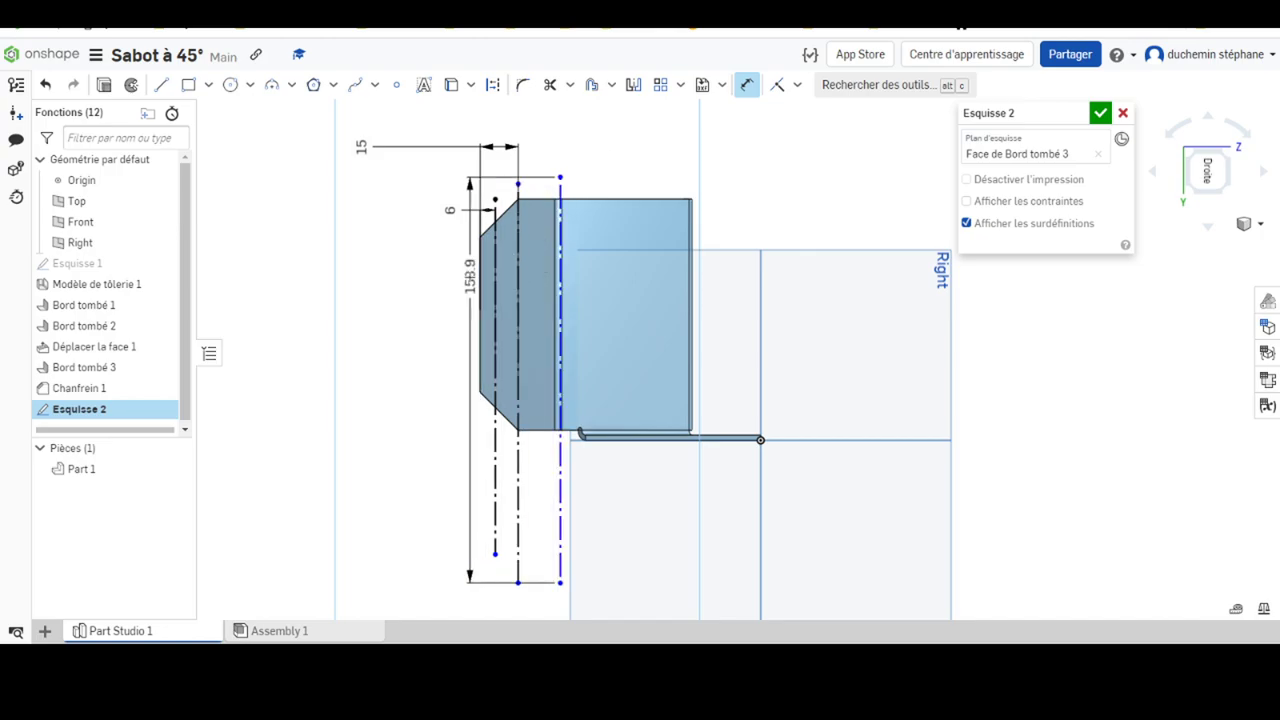
click(481, 276)
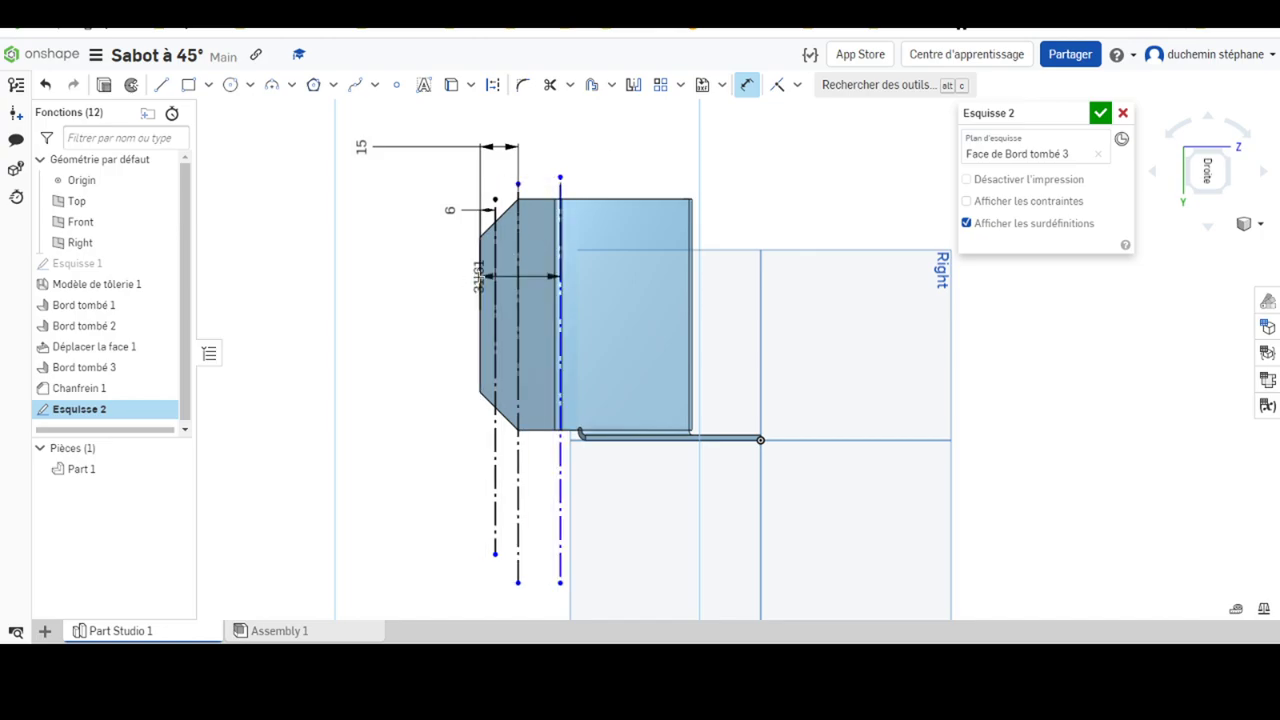
click(506, 128)
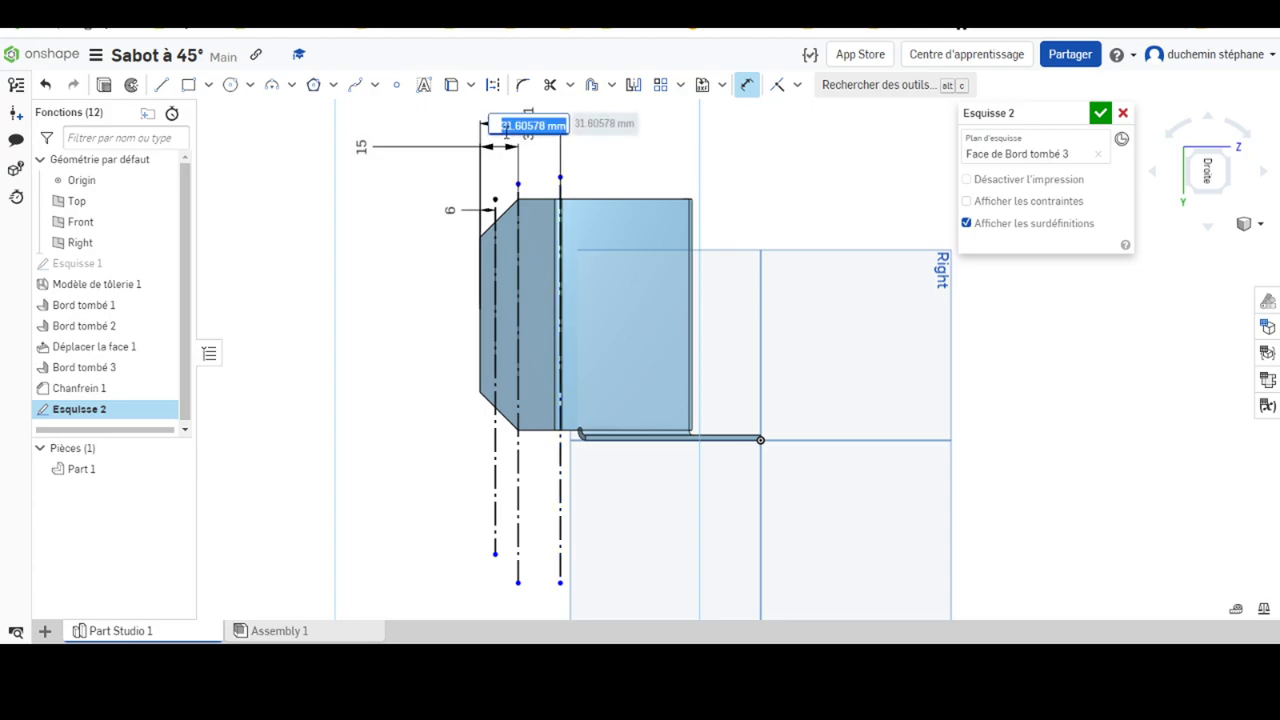
text(26)
key(Return)
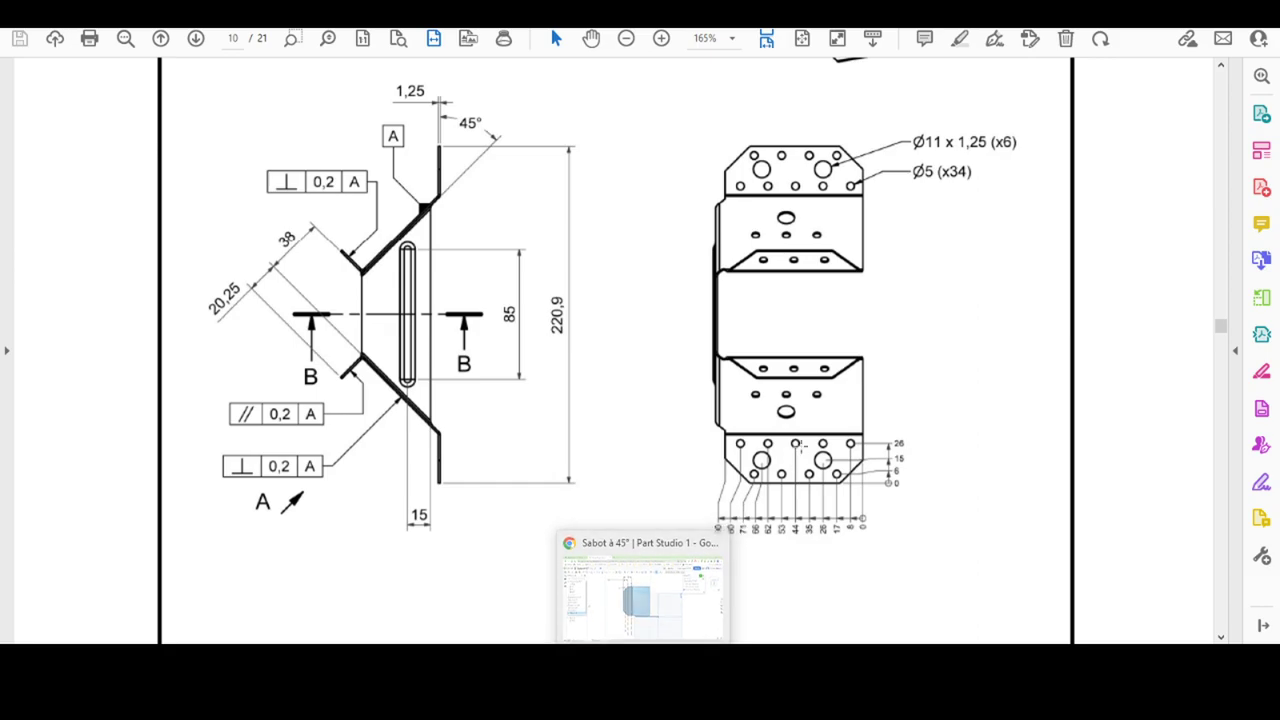
Leave the PDF drawing and return to the Onshape sketch Esquisse 2
key(alt+Tab)
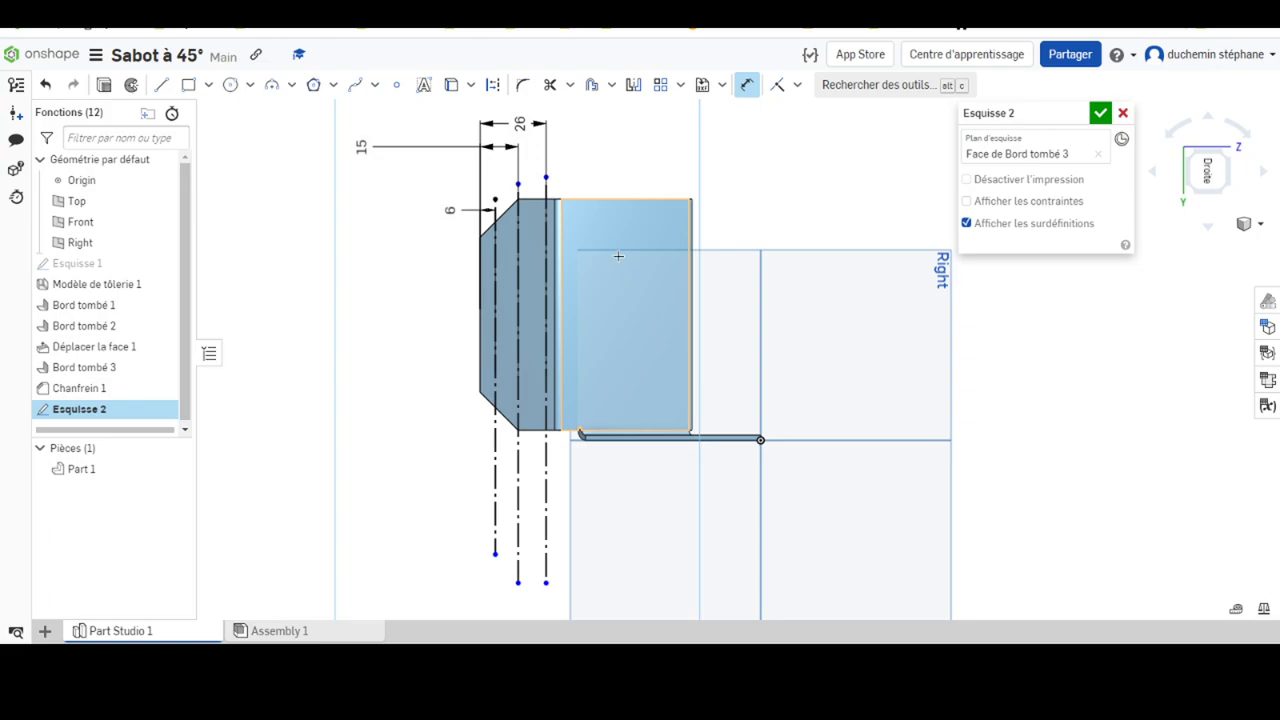
Place a point on the leftmost construction line after a quick look at the PDF drawing
click(400, 88)
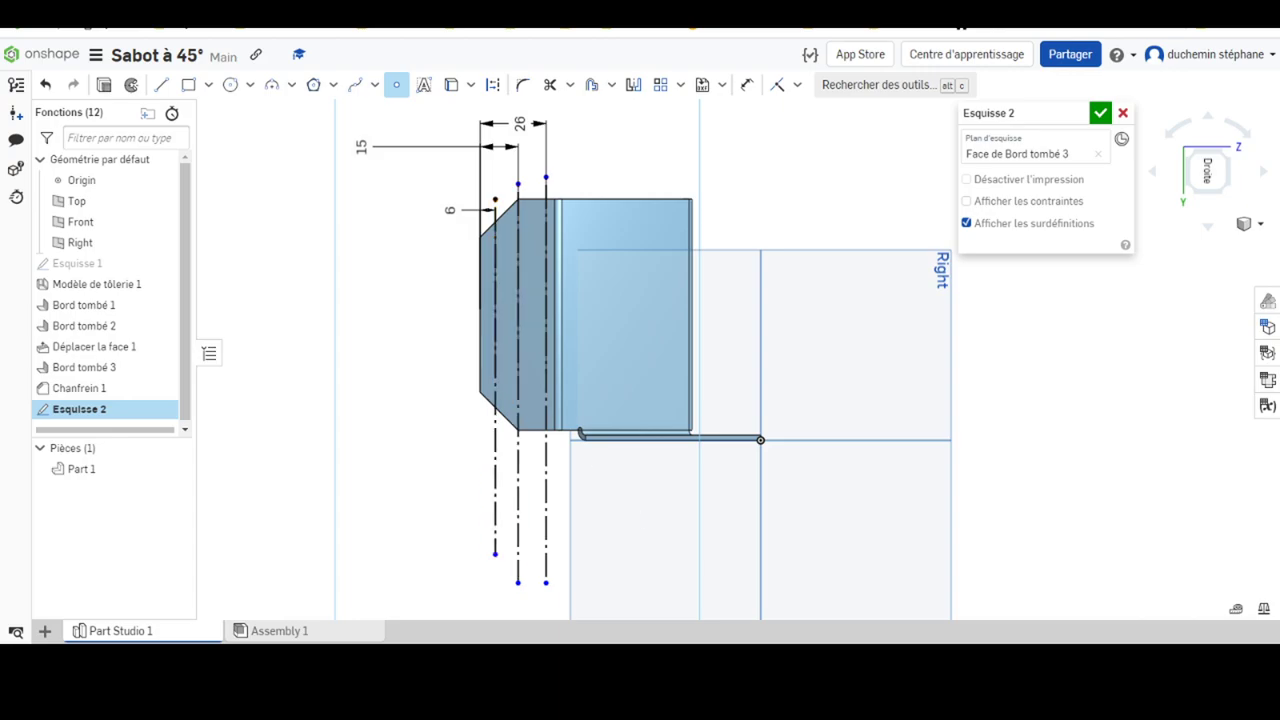
key(alt+Tab)
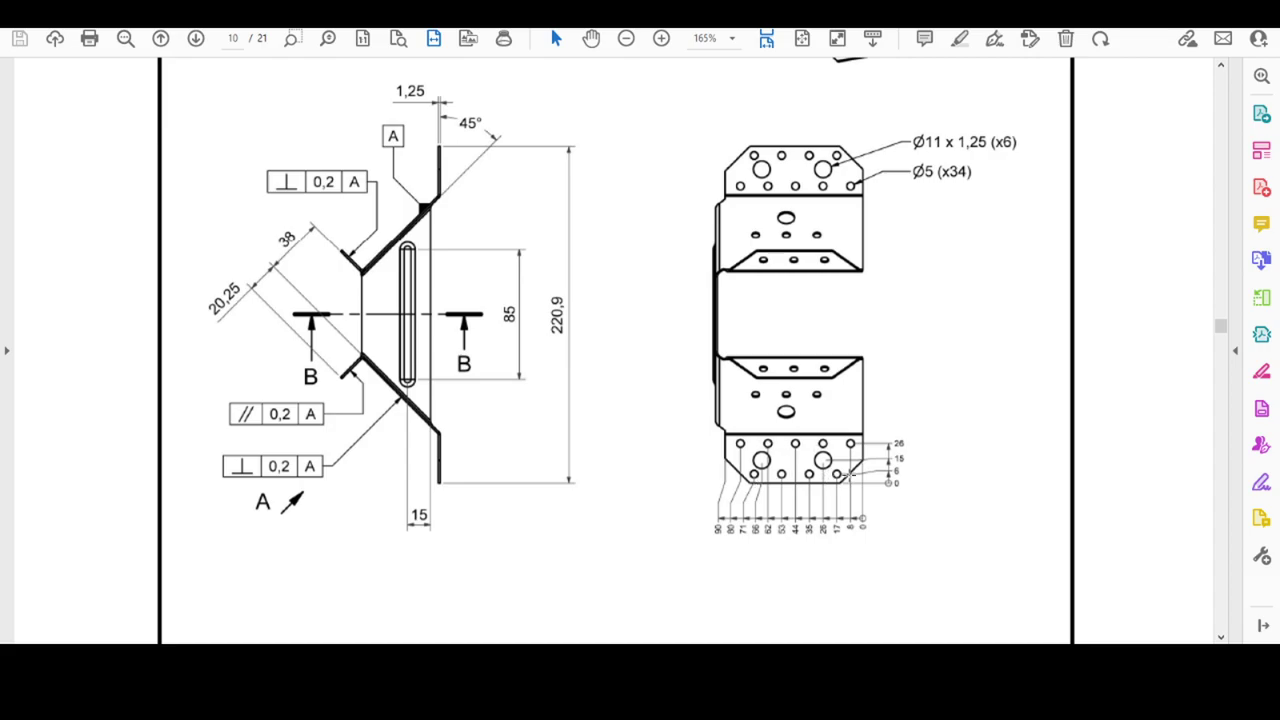
key(alt+Tab)
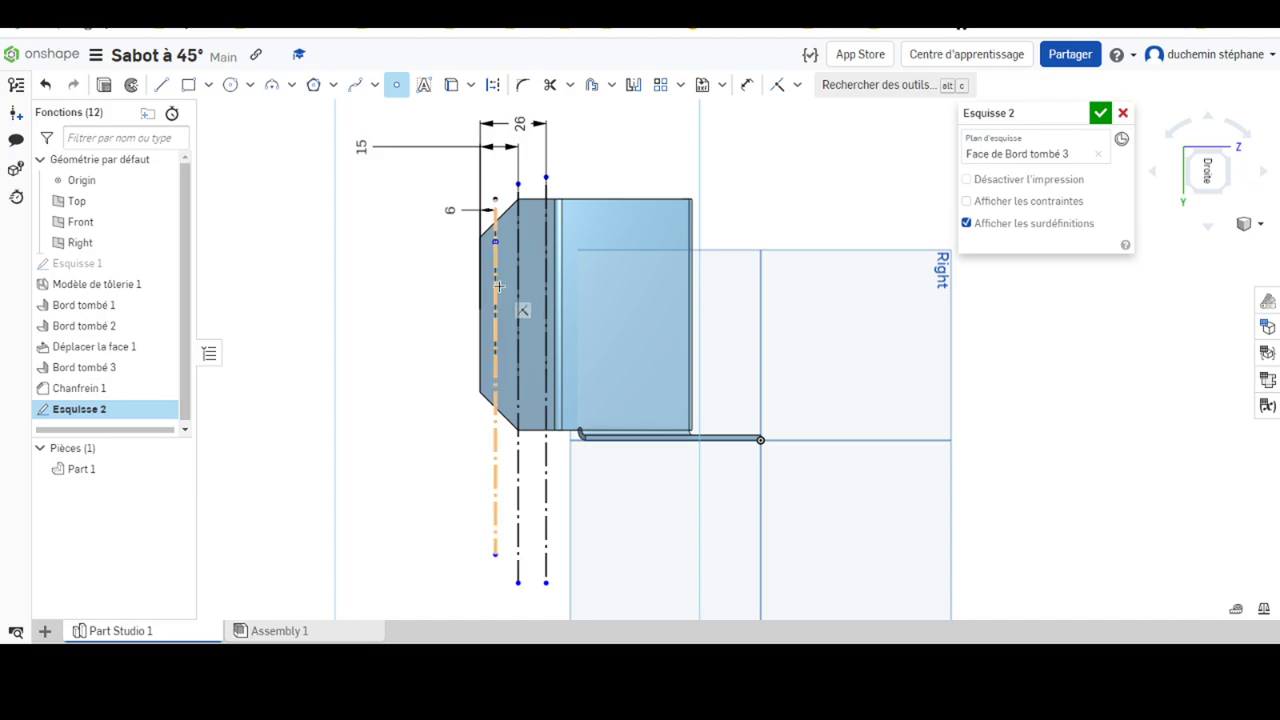
click(495, 382)
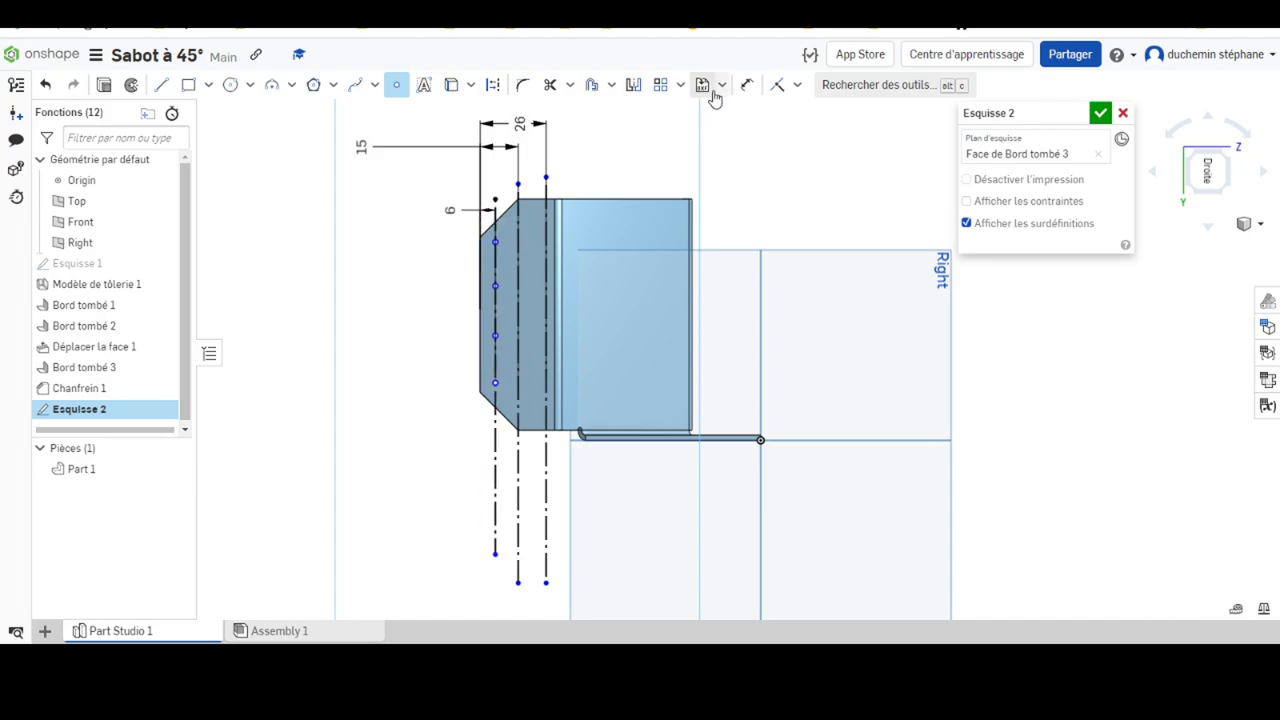
Dimension the upper construction-line points 17 and 35 mm from the top edge
click(747, 86)
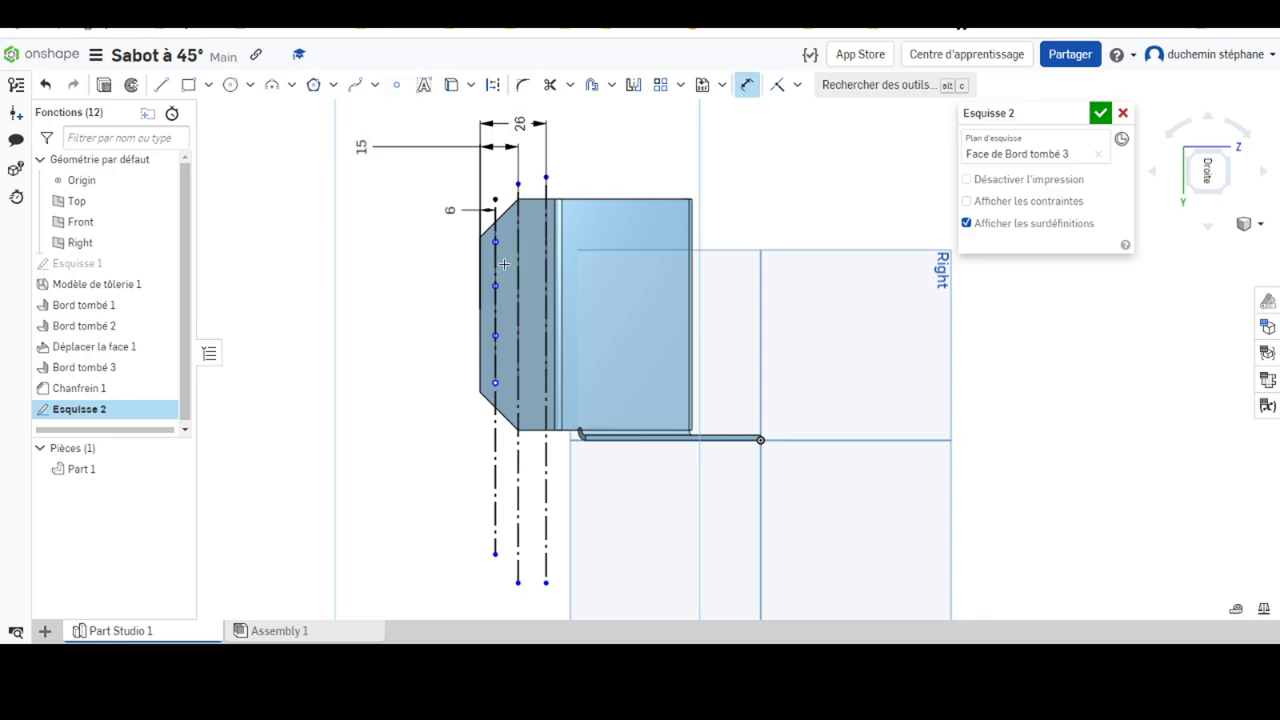
click(535, 200)
click(495, 241)
click(423, 215)
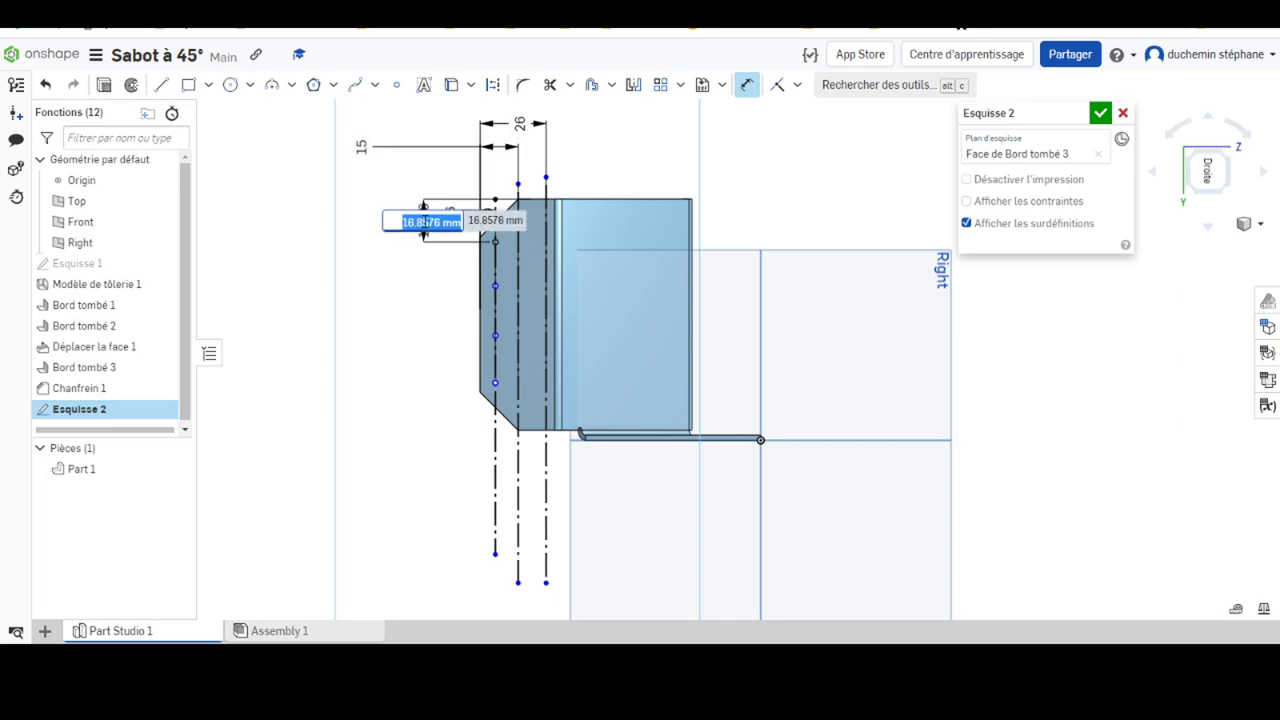
text(17)
key(Return)
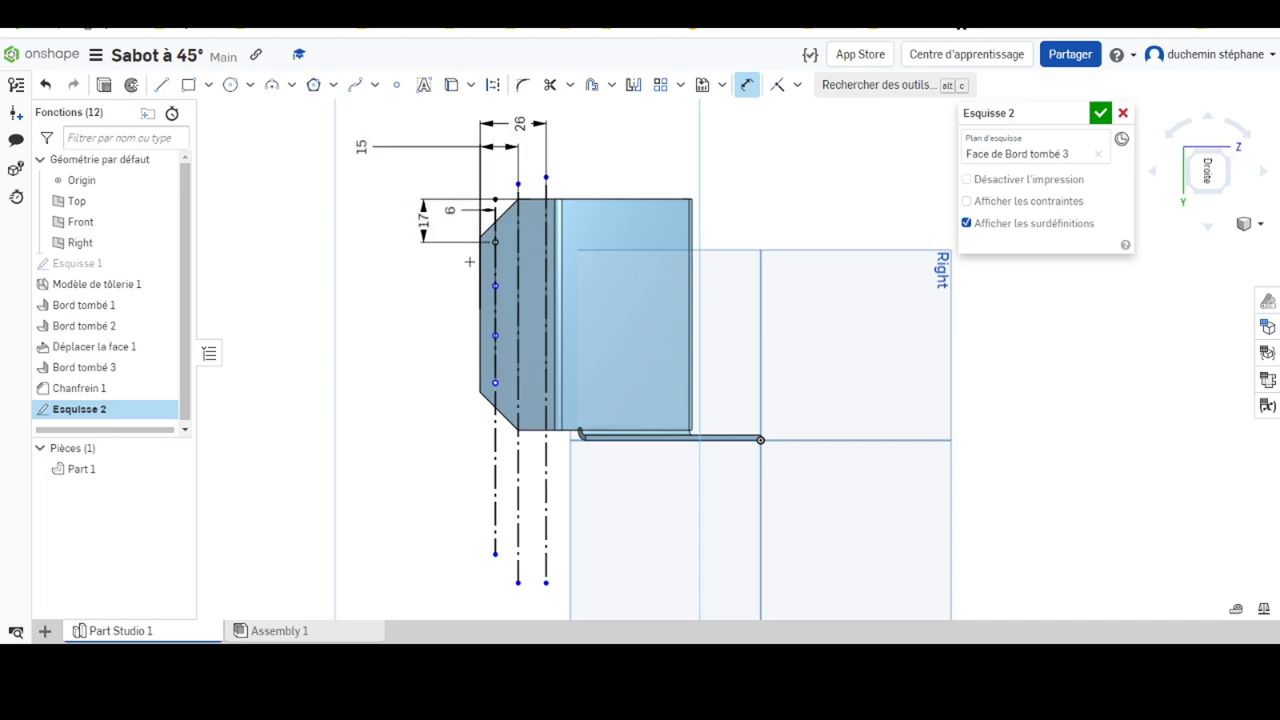
click(518, 199)
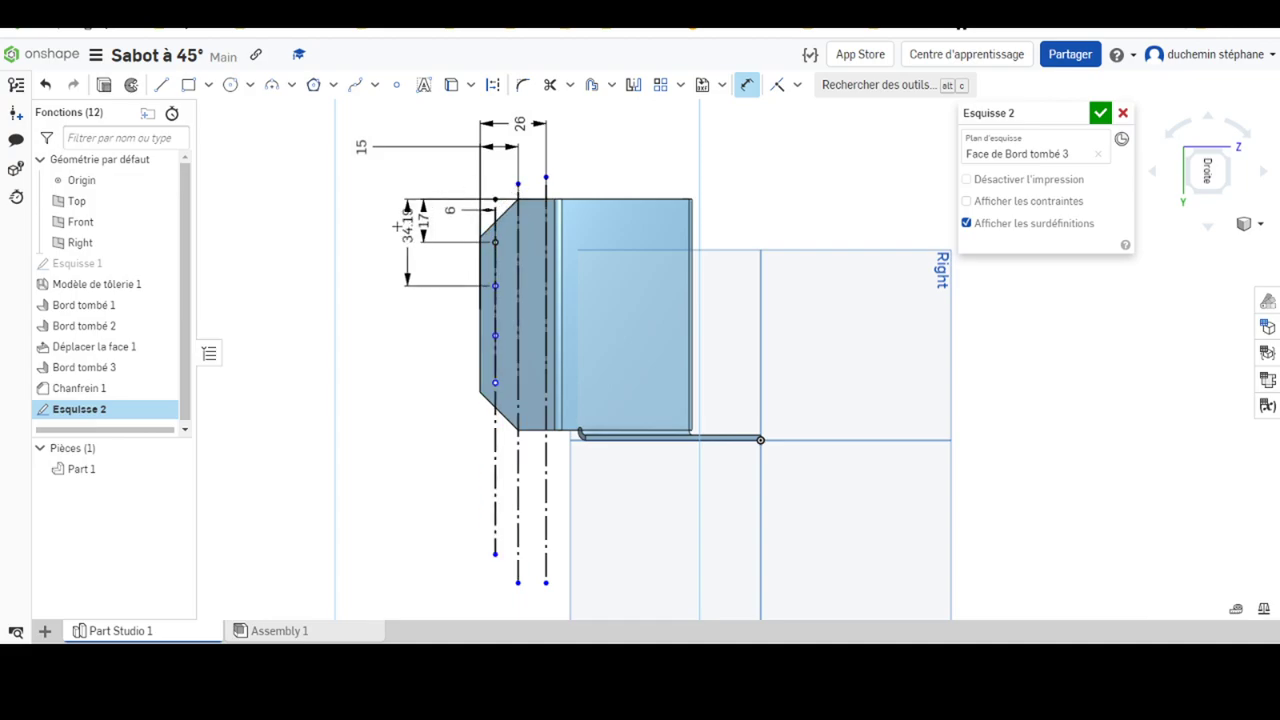
click(384, 230)
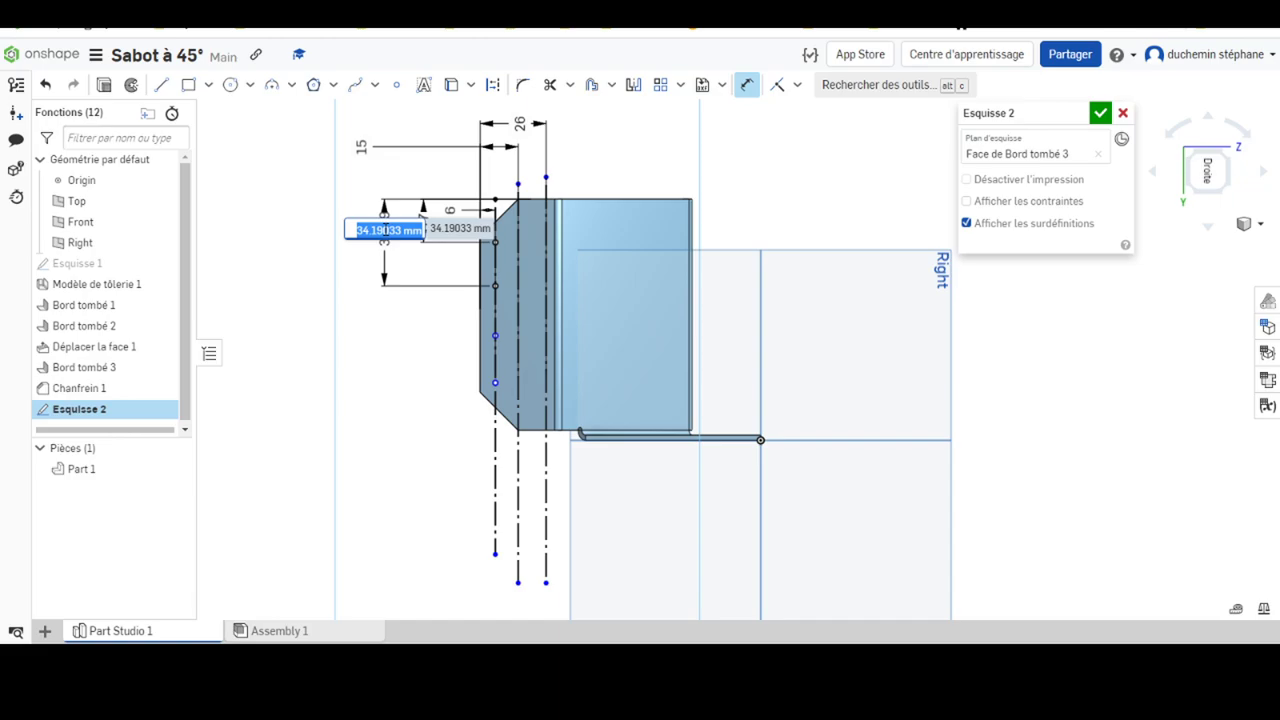
text(35)
key(Return)
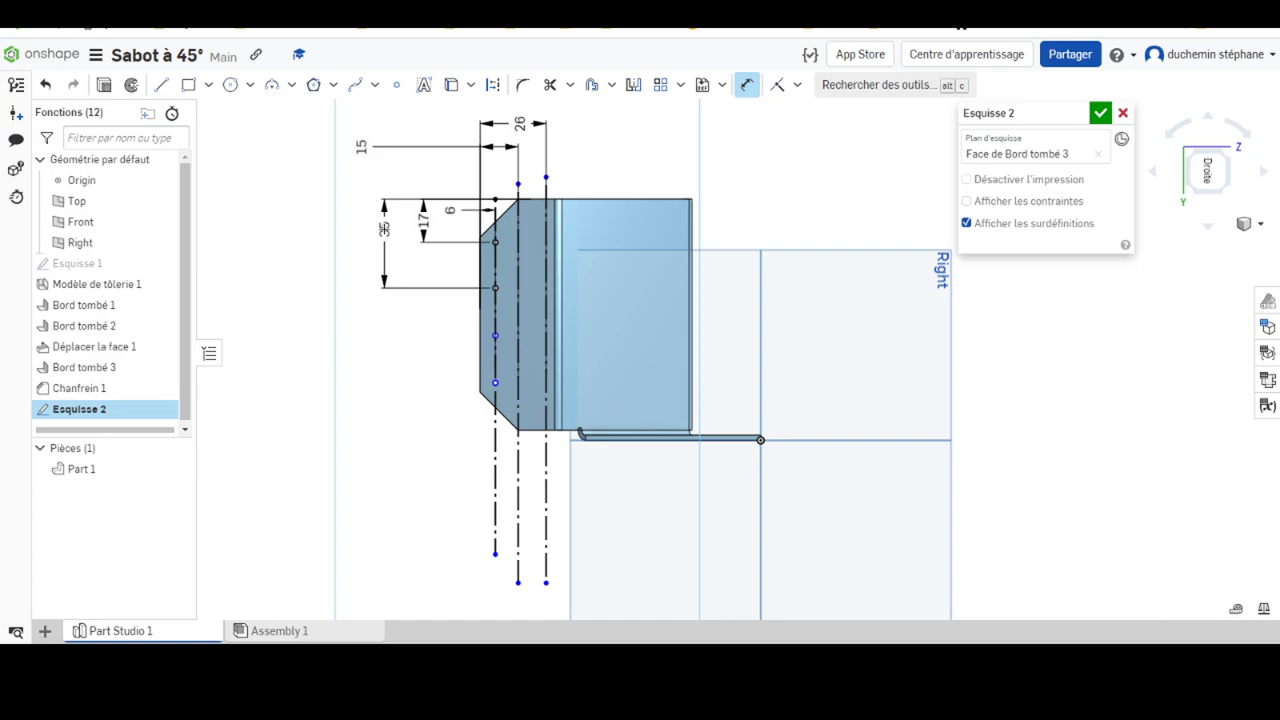
Dimension the lower points 53 and 71 mm from the top edge, then return to the PDF
click(495, 337)
click(519, 192)
click(353, 262)
text(5)
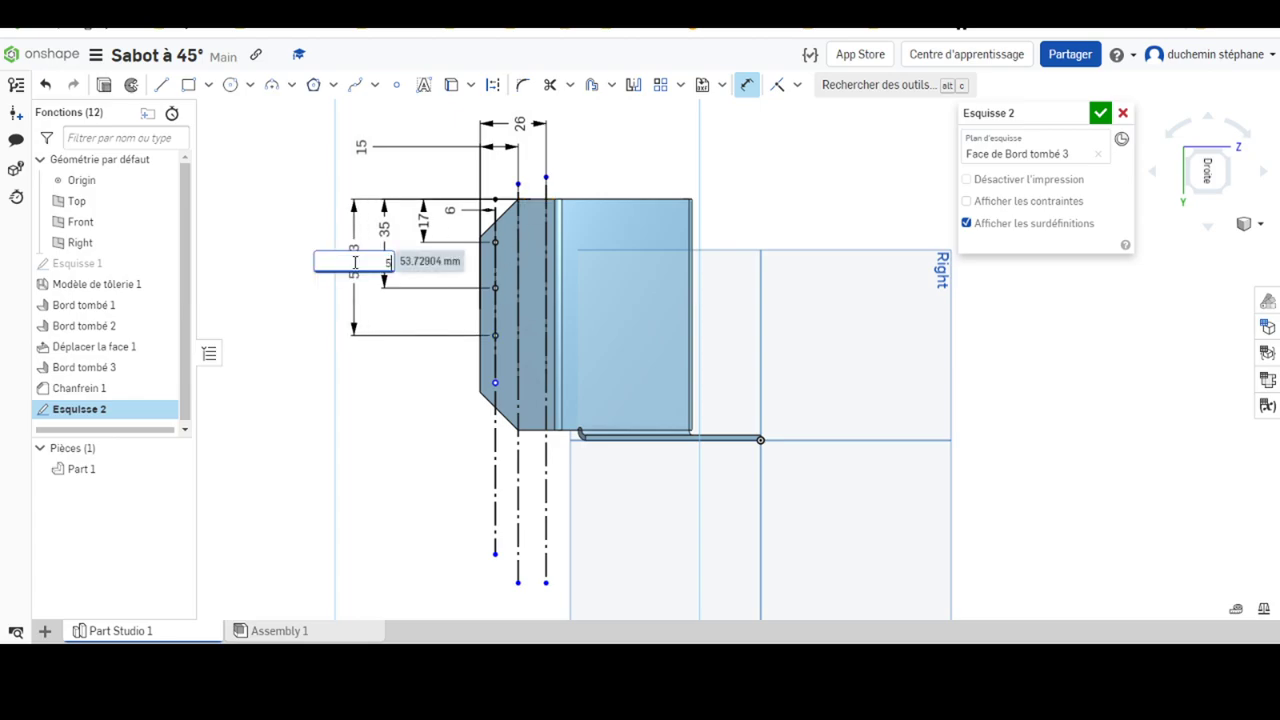
key(Return)
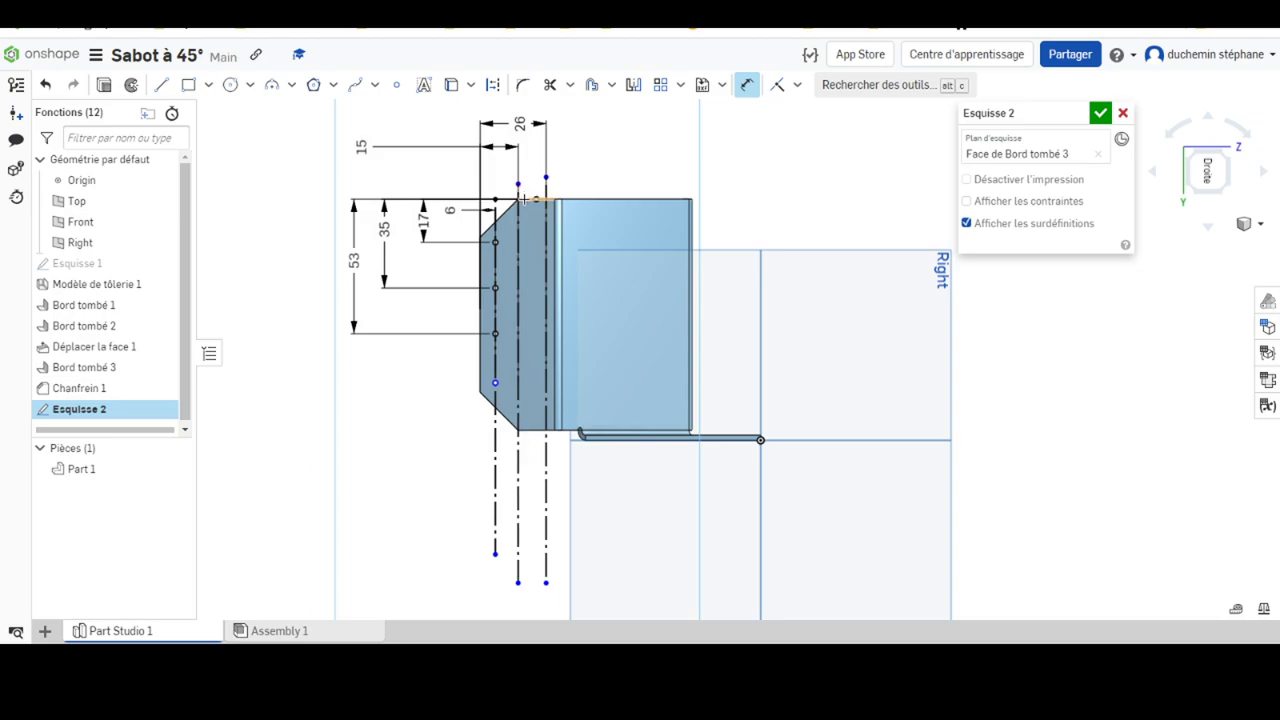
click(495, 382)
click(309, 289)
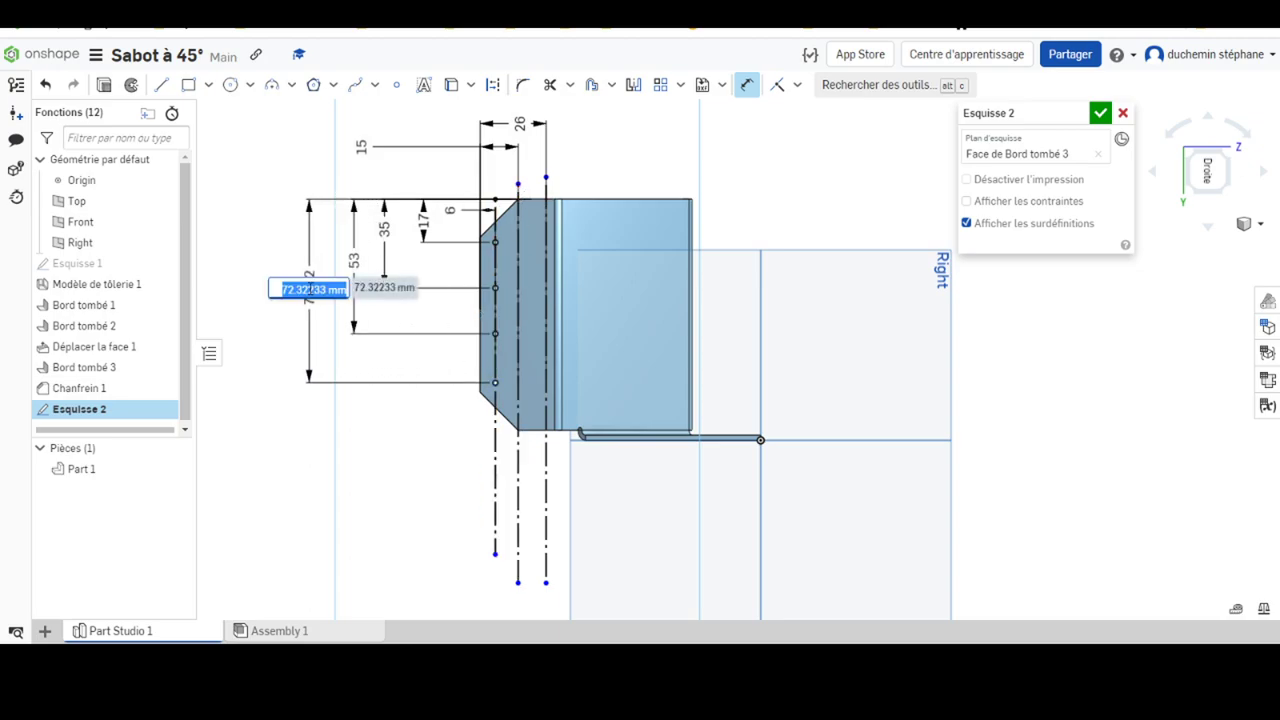
text(71)
key(Return)
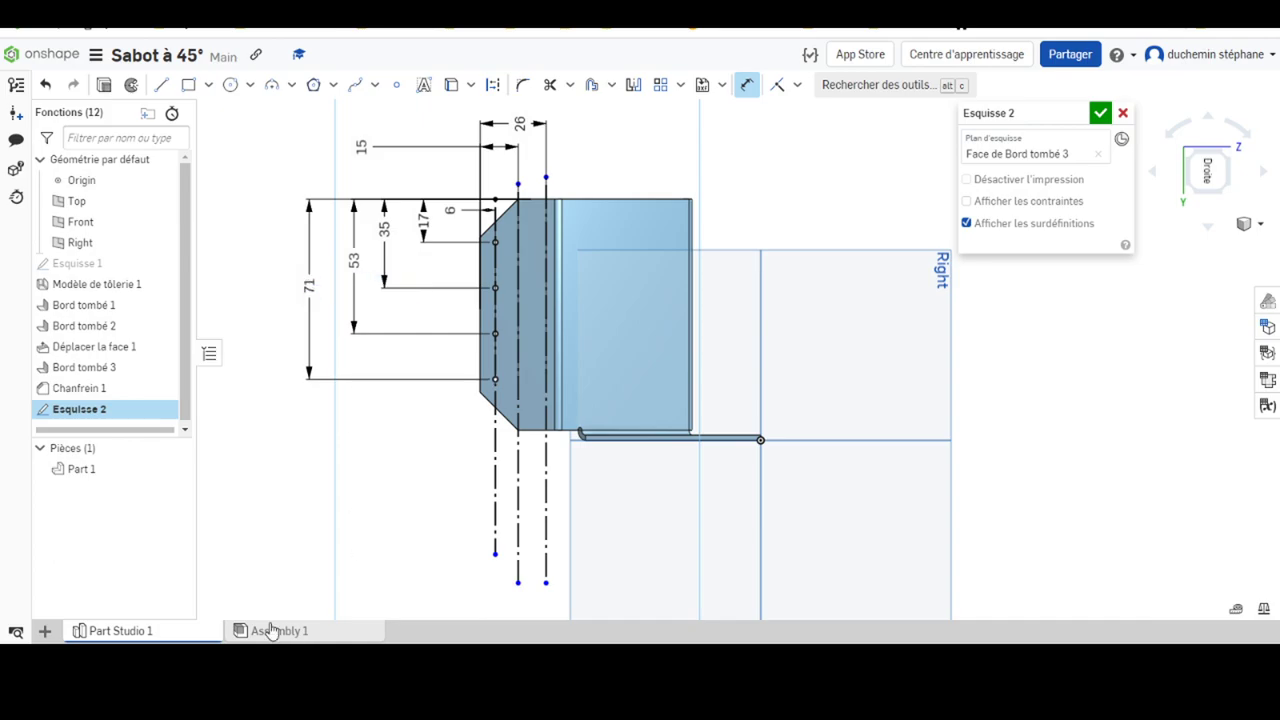
key(alt+Tab)
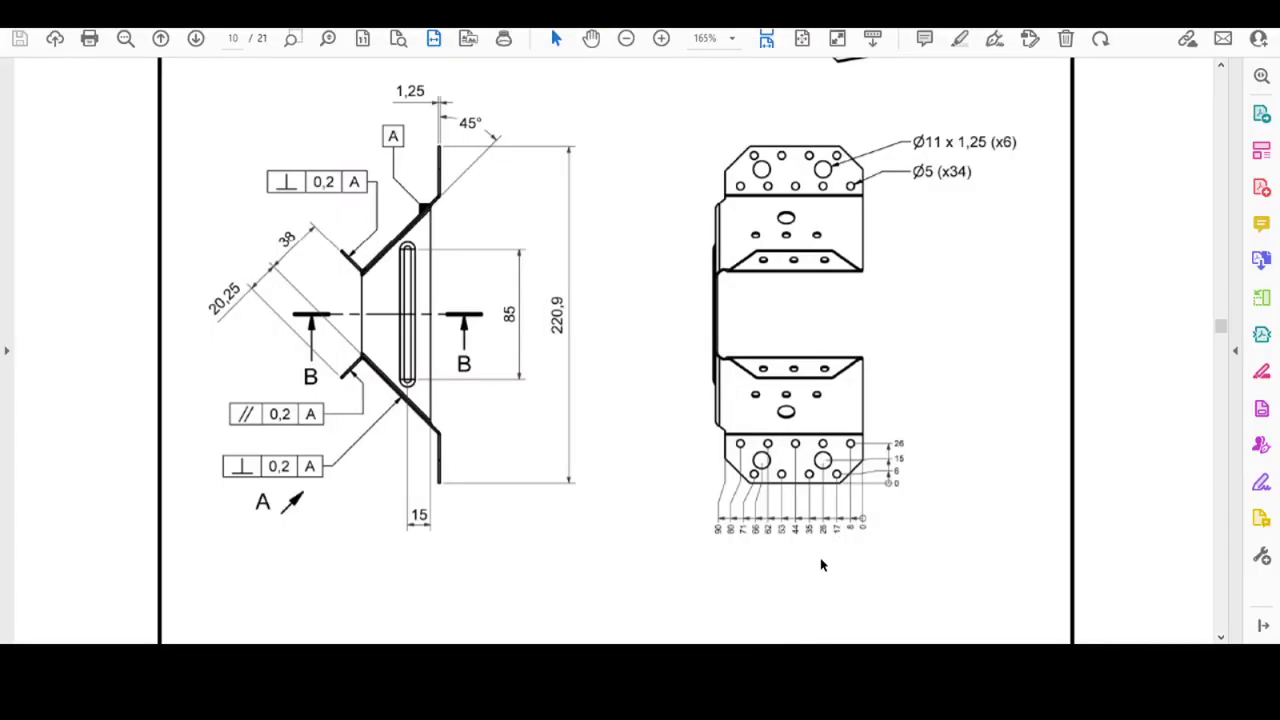
Zoom the PDF to 800% on the lower flange's hole dimensions (0, 6, 15, 26, 8–90)
ctrl+scroll(821, 565, up, 3)
ctrl+scroll(821, 565, up, 2)
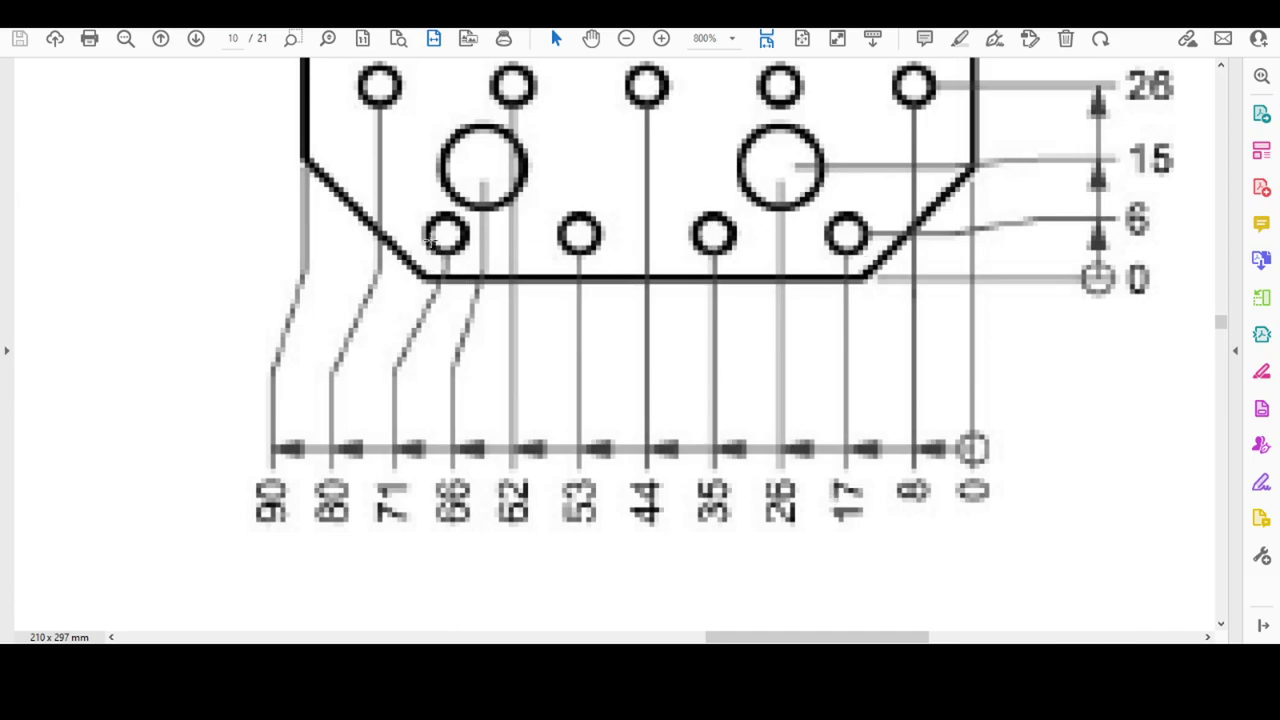
scroll(530, 344, up, 1)
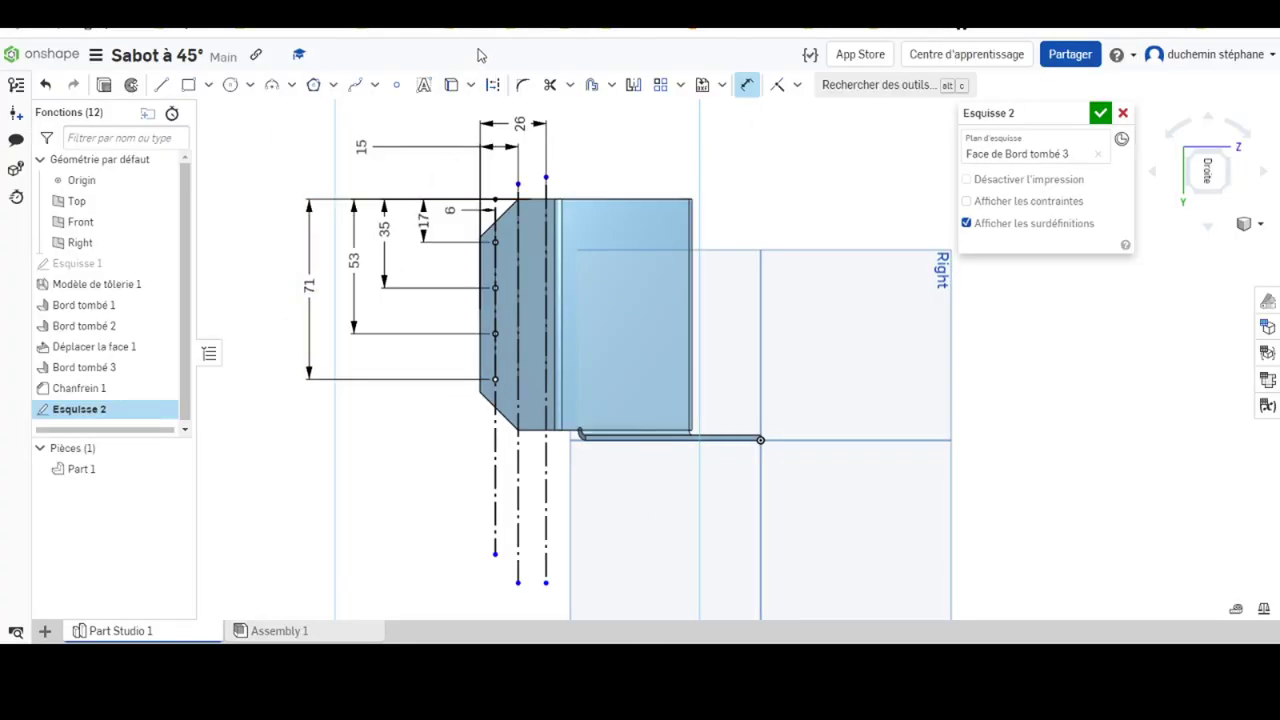
Place two points on the middle construction line and dimension the upper one 26 mm from the top edge
click(391, 85)
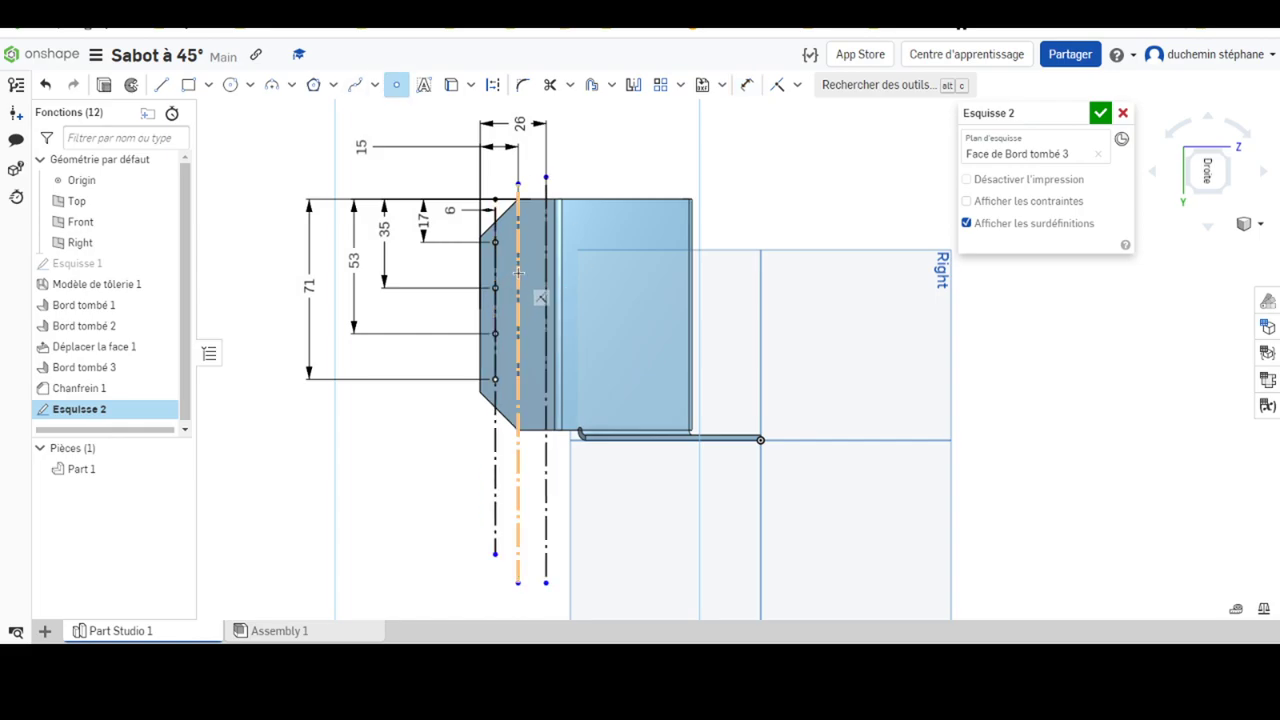
click(517, 353)
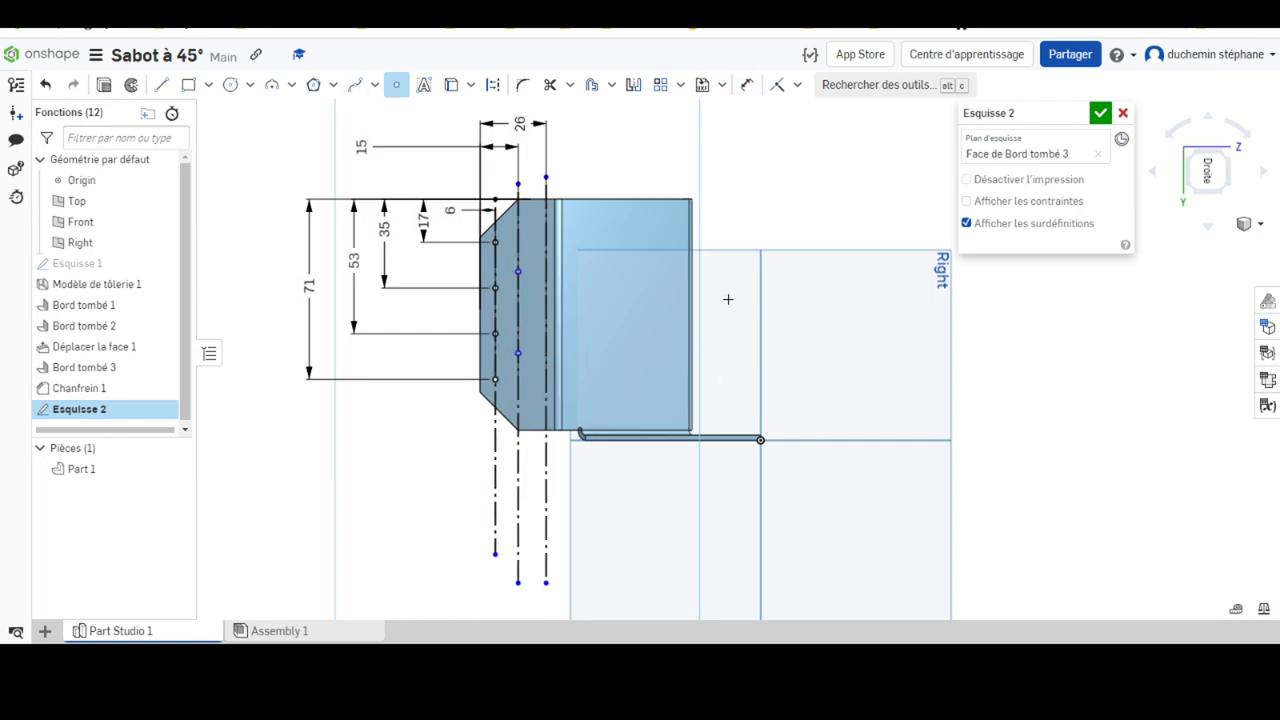
click(750, 85)
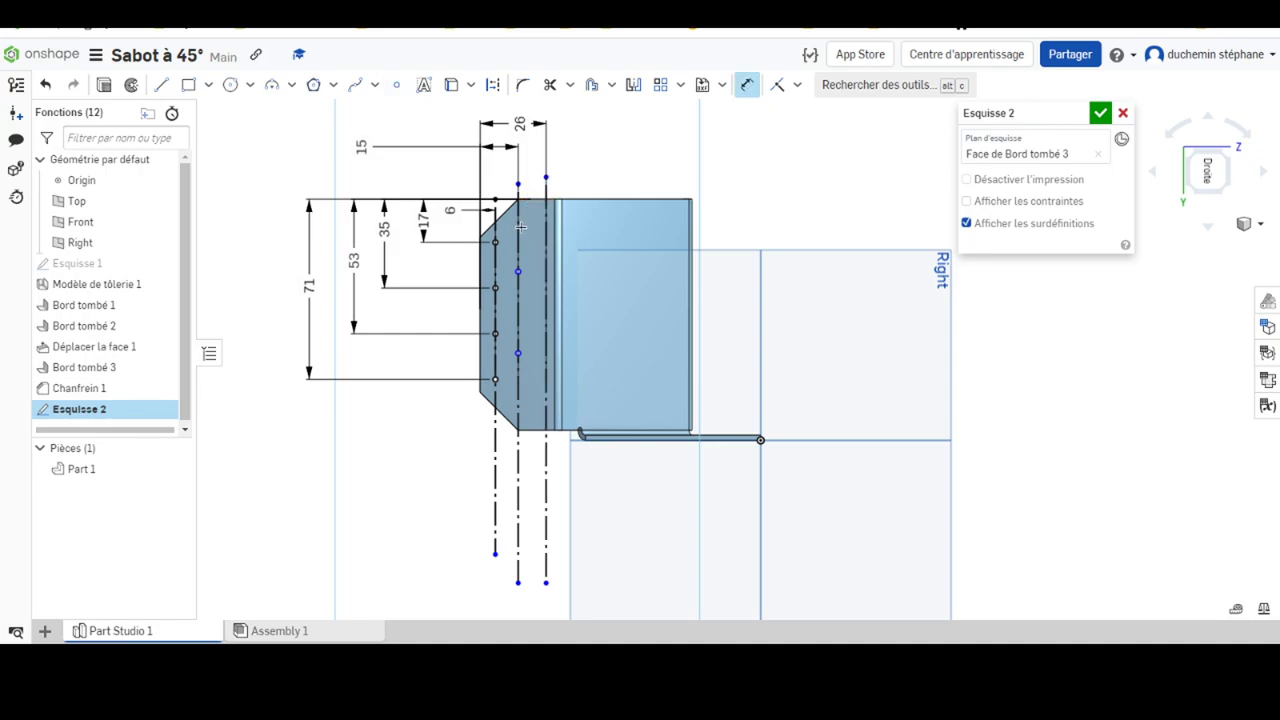
click(518, 270)
click(402, 242)
text(26)
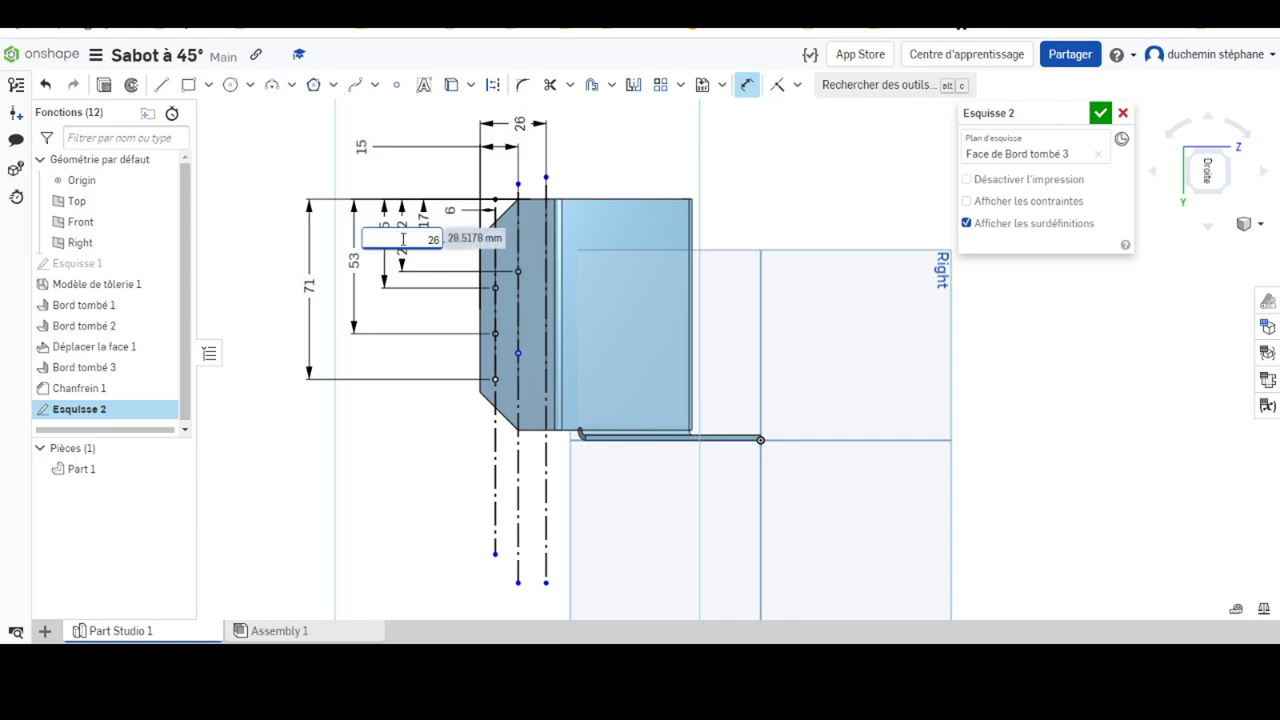
key(Return)
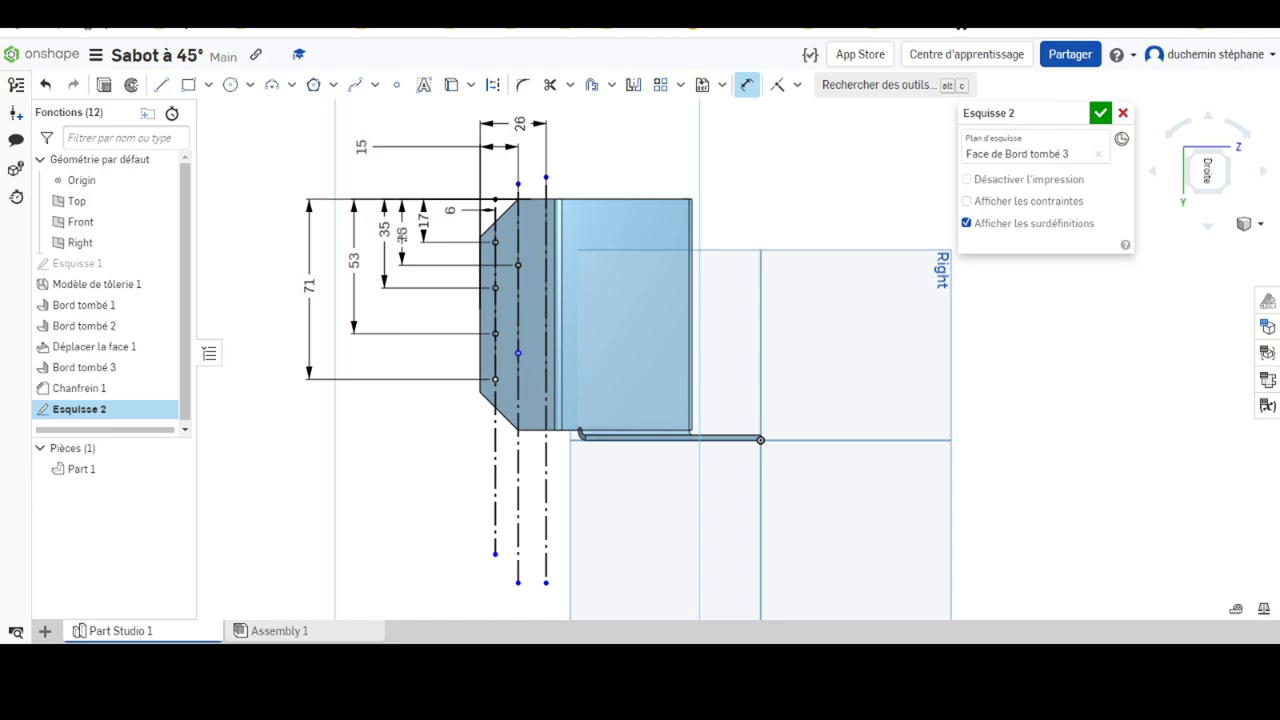
Dimension the lower middle-line point 66 mm from the top edge and recheck the PDF hole positions
click(517, 353)
click(520, 202)
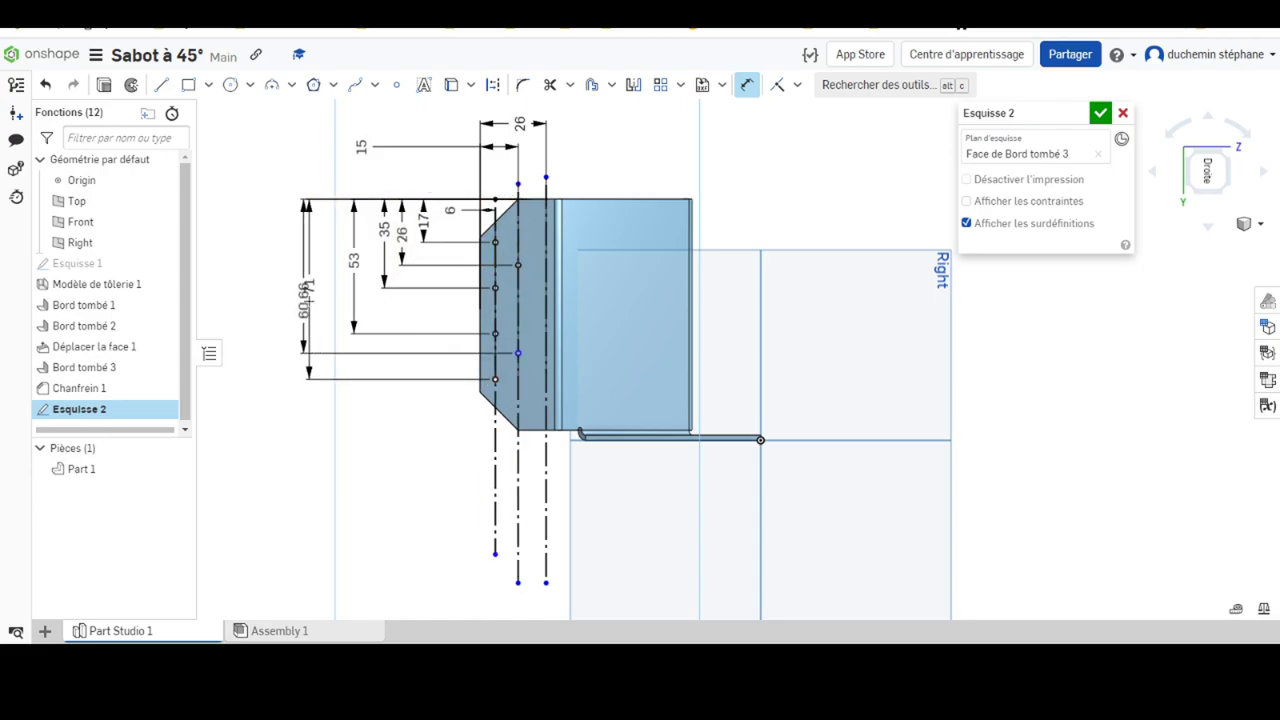
click(333, 300)
text(66)
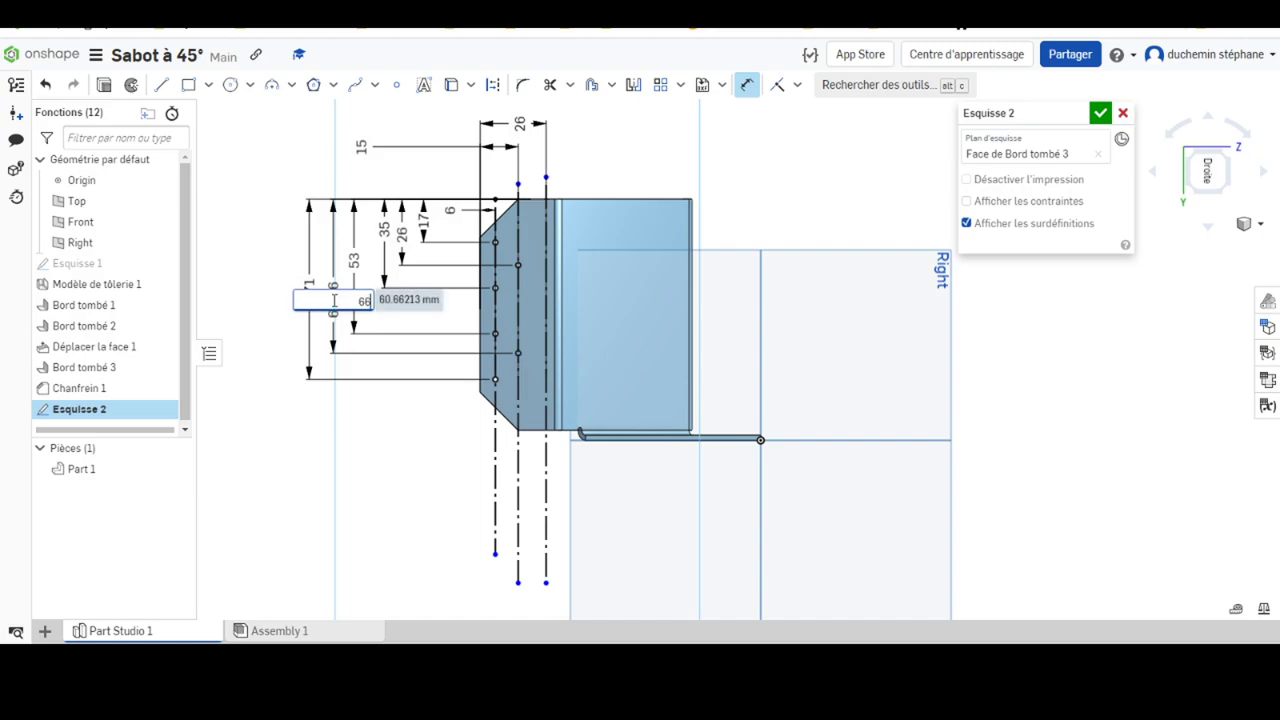
key(Return)
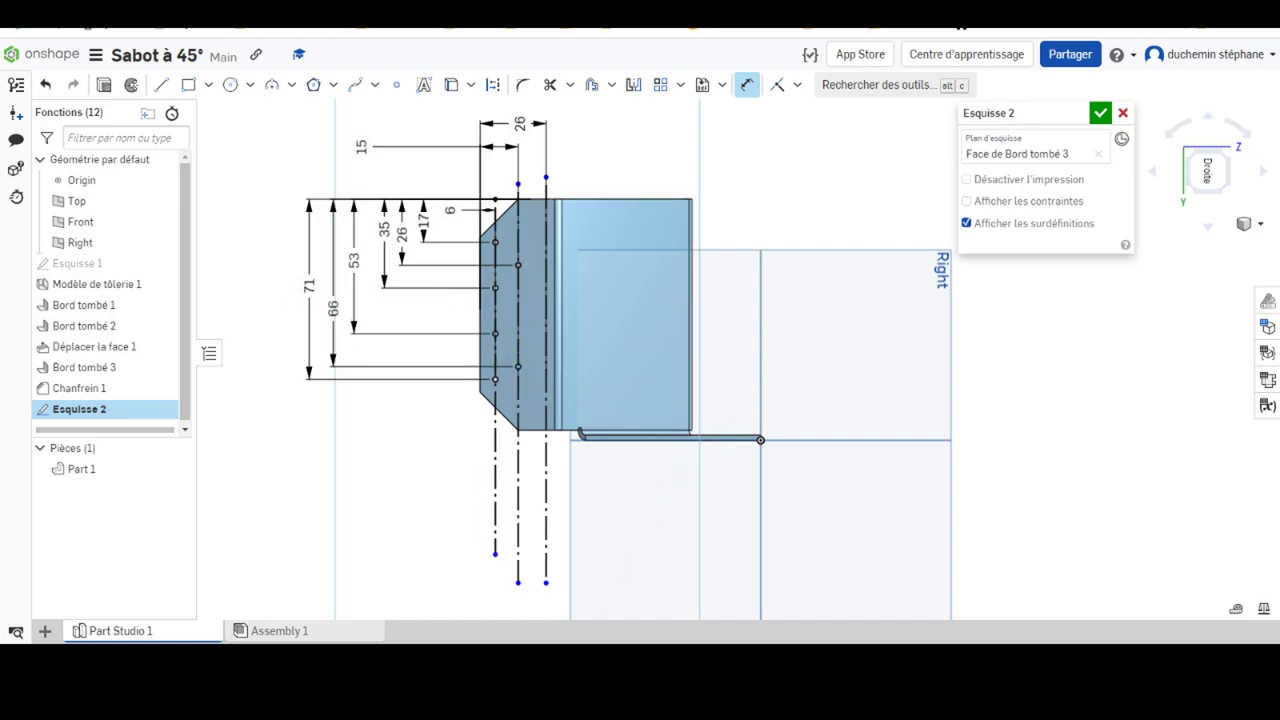
key(alt+Tab)
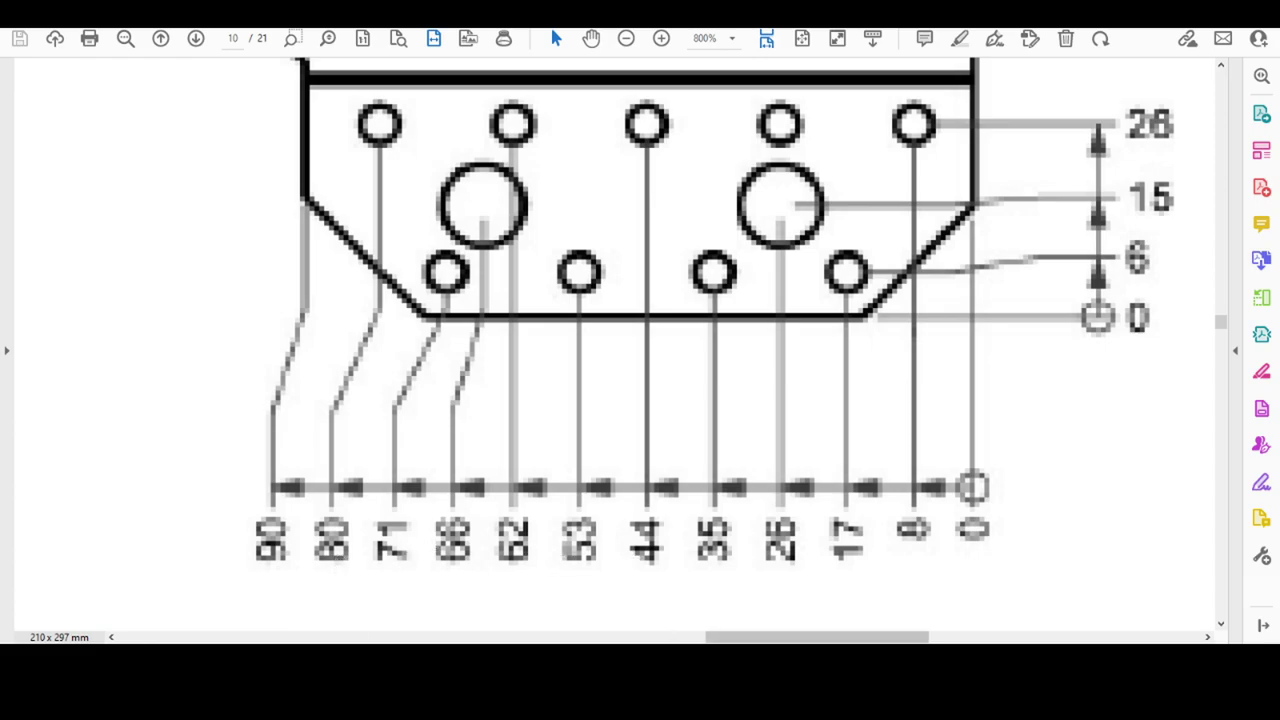
click(643, 590)
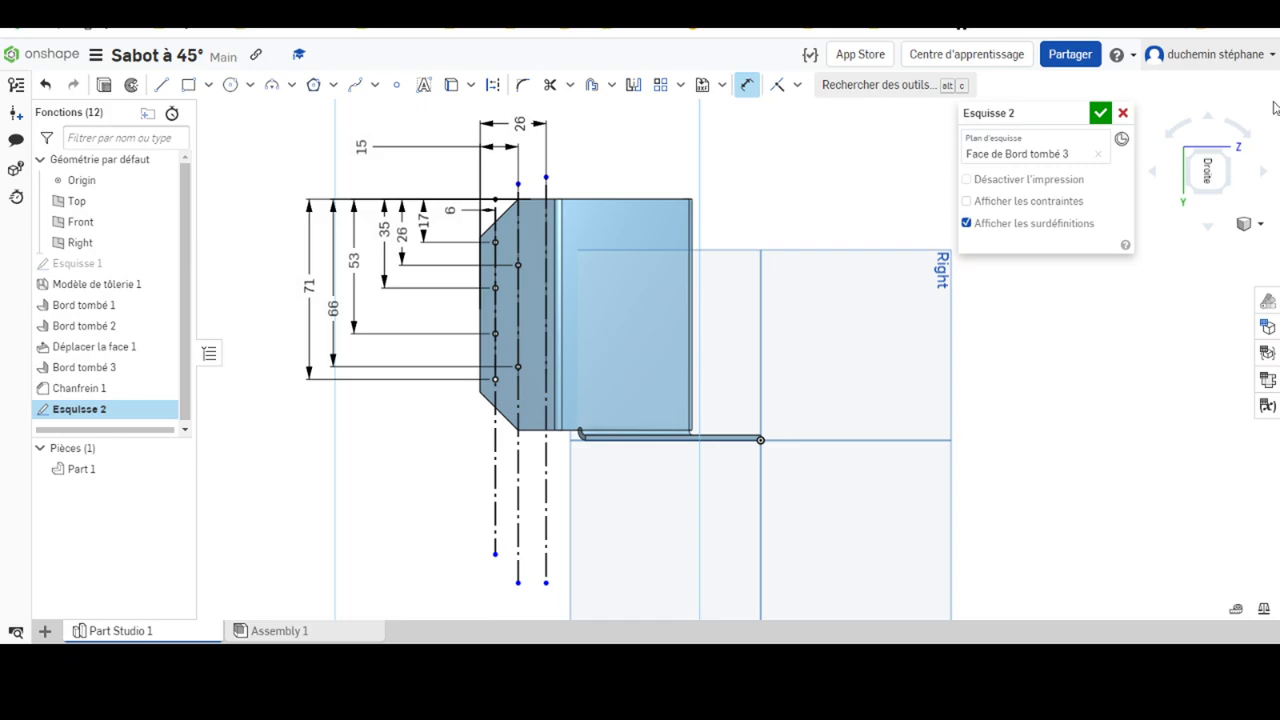
Place five points along the rightmost construction line
click(396, 84)
click(546, 225)
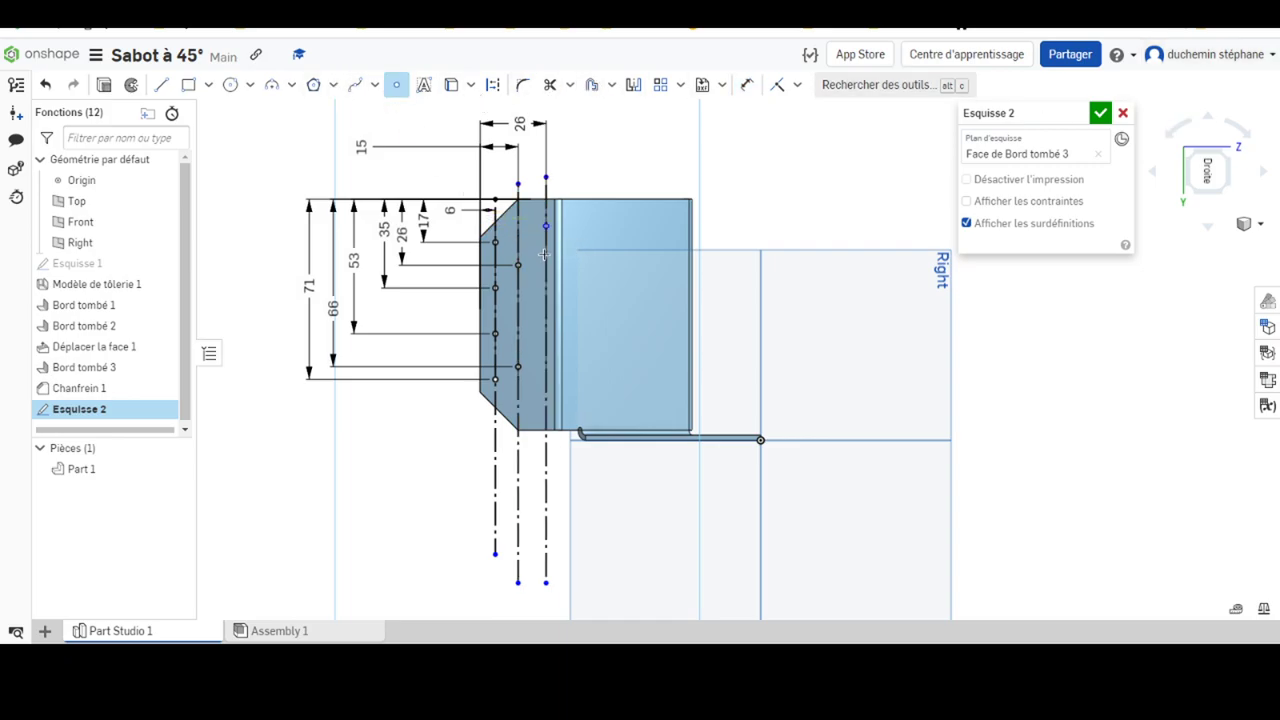
click(546, 258)
click(546, 309)
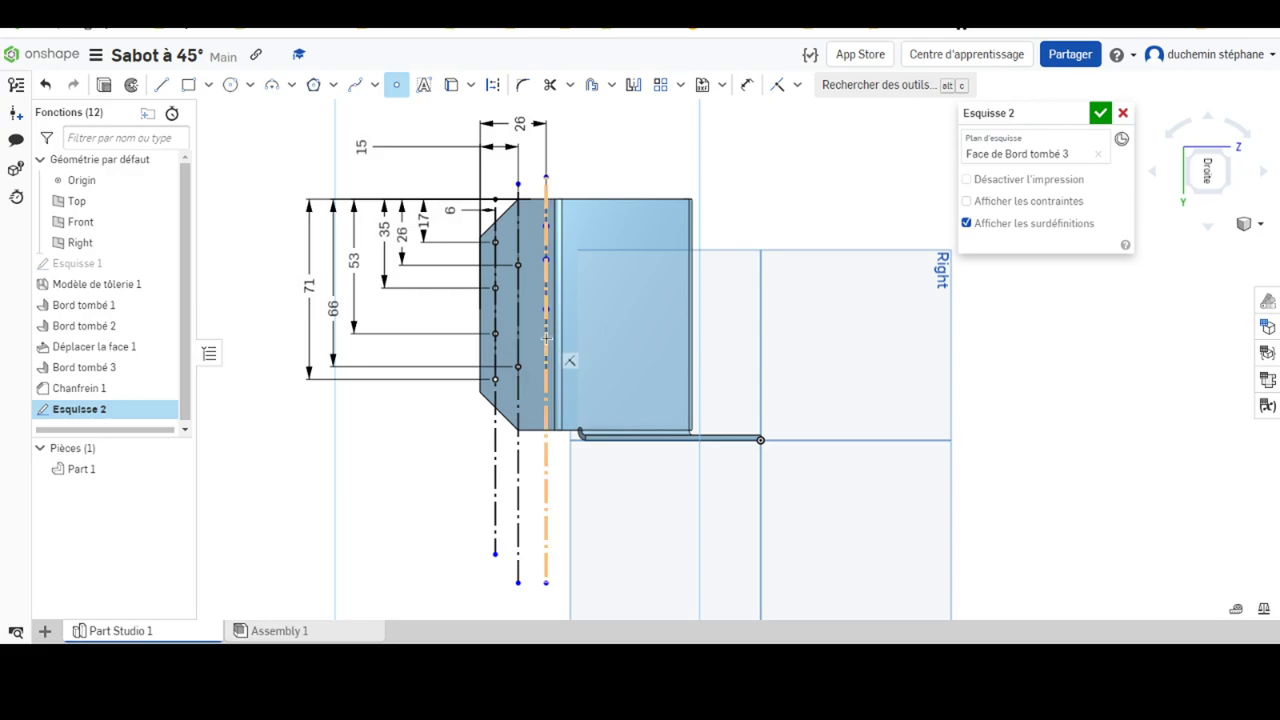
click(546, 365)
click(546, 410)
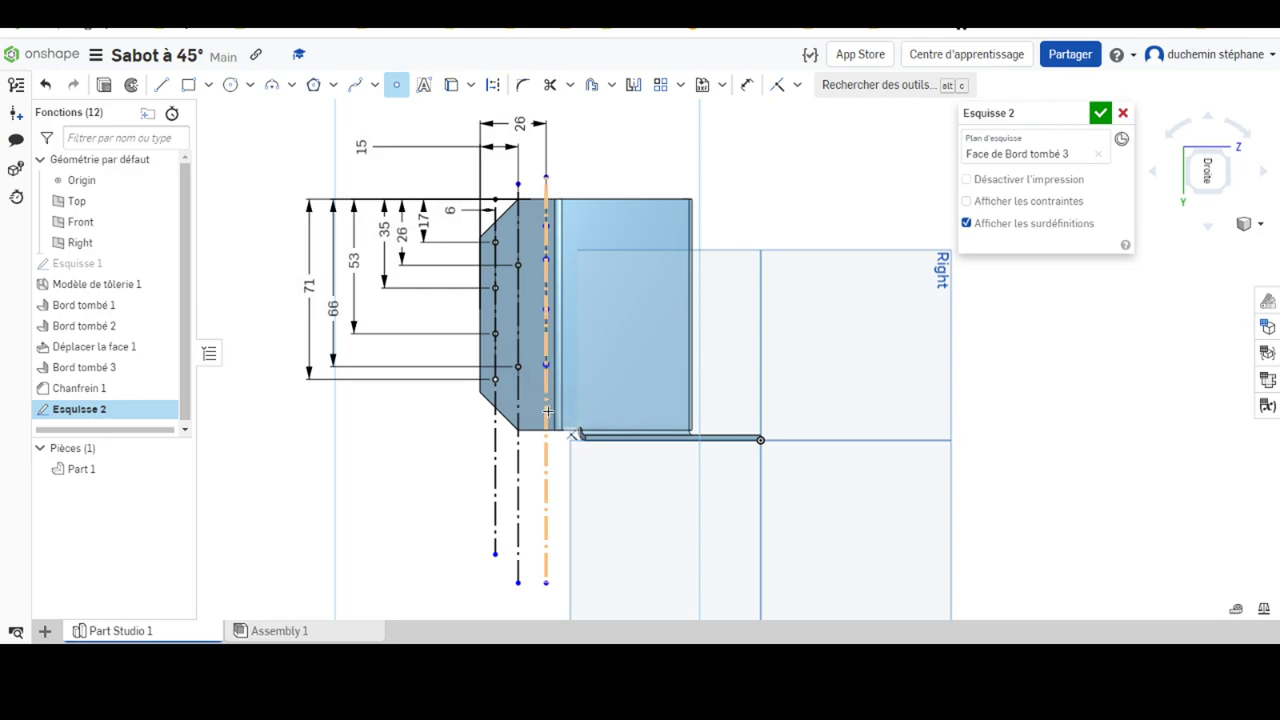
Dimension the top two right-line points 8 and 26 mm from the top edge
click(747, 85)
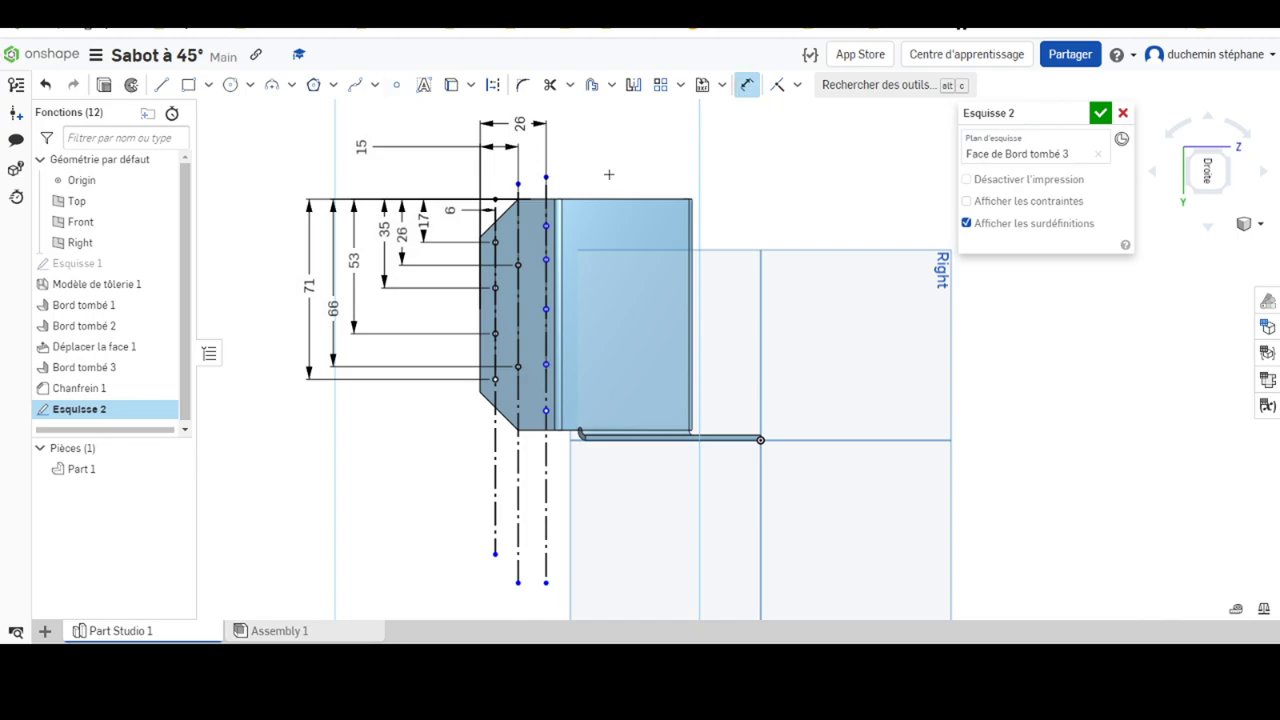
click(545, 225)
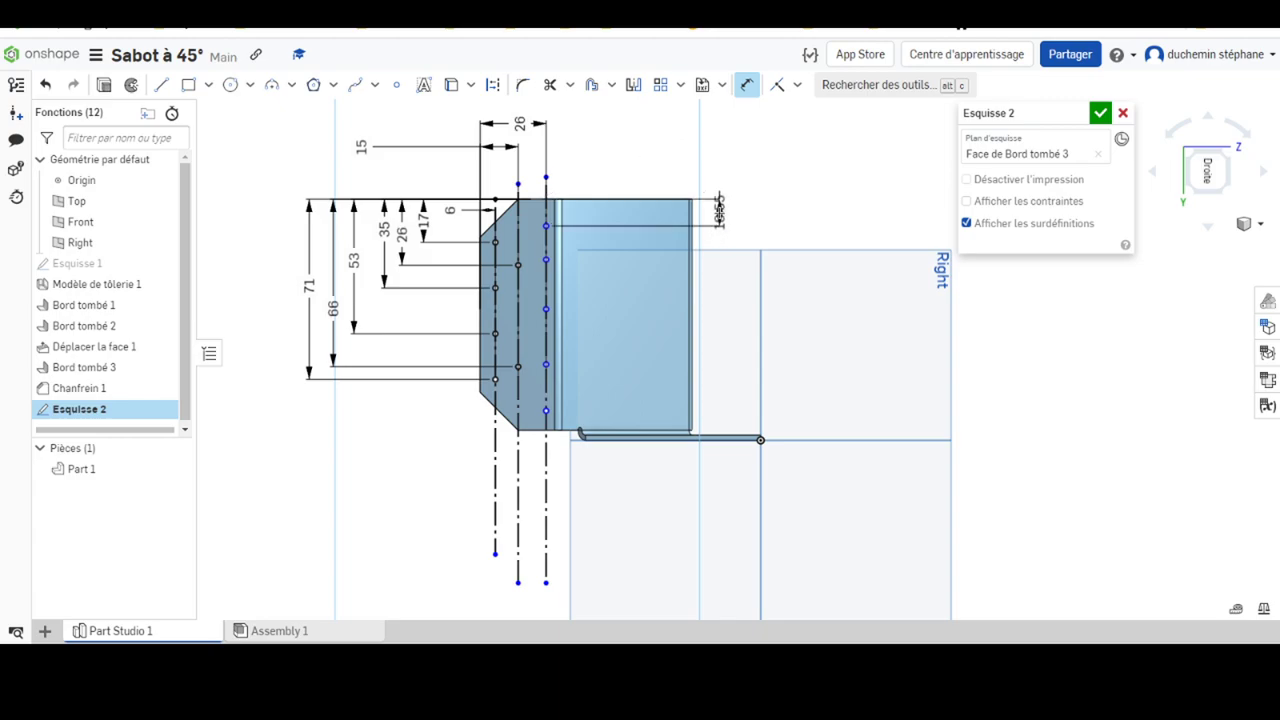
click(718, 211)
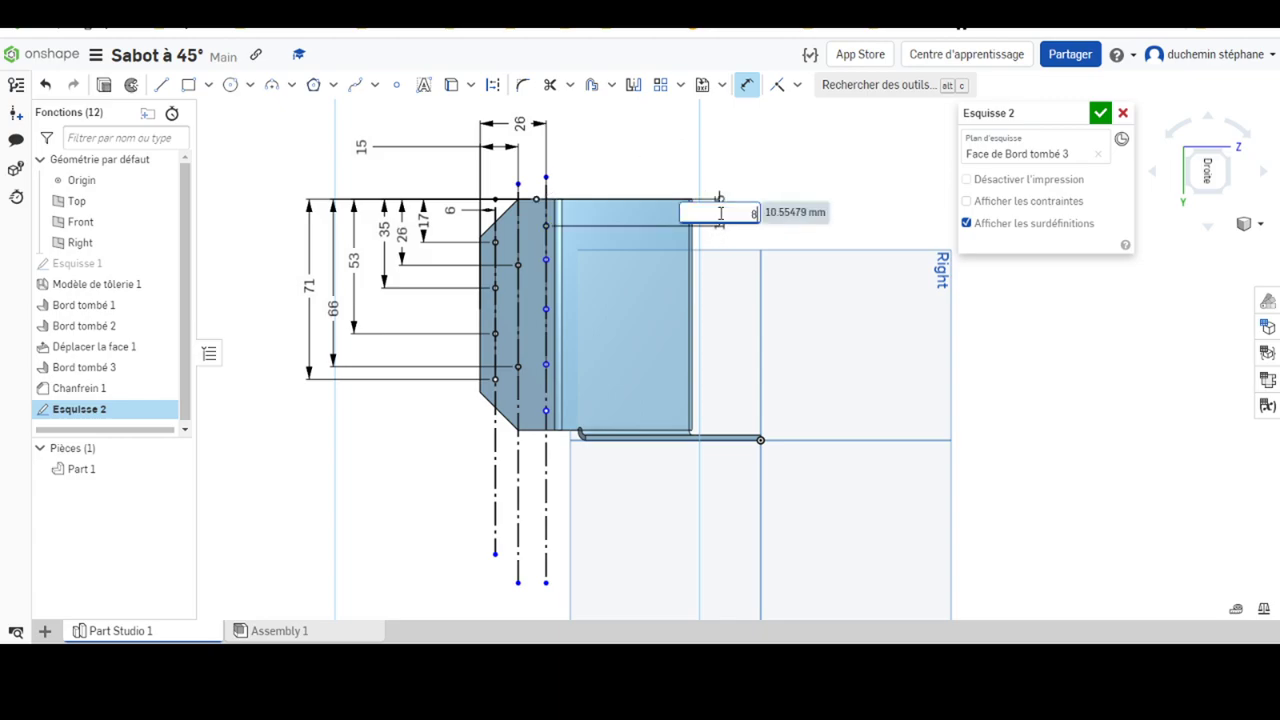
text(7.5)
key(Return)
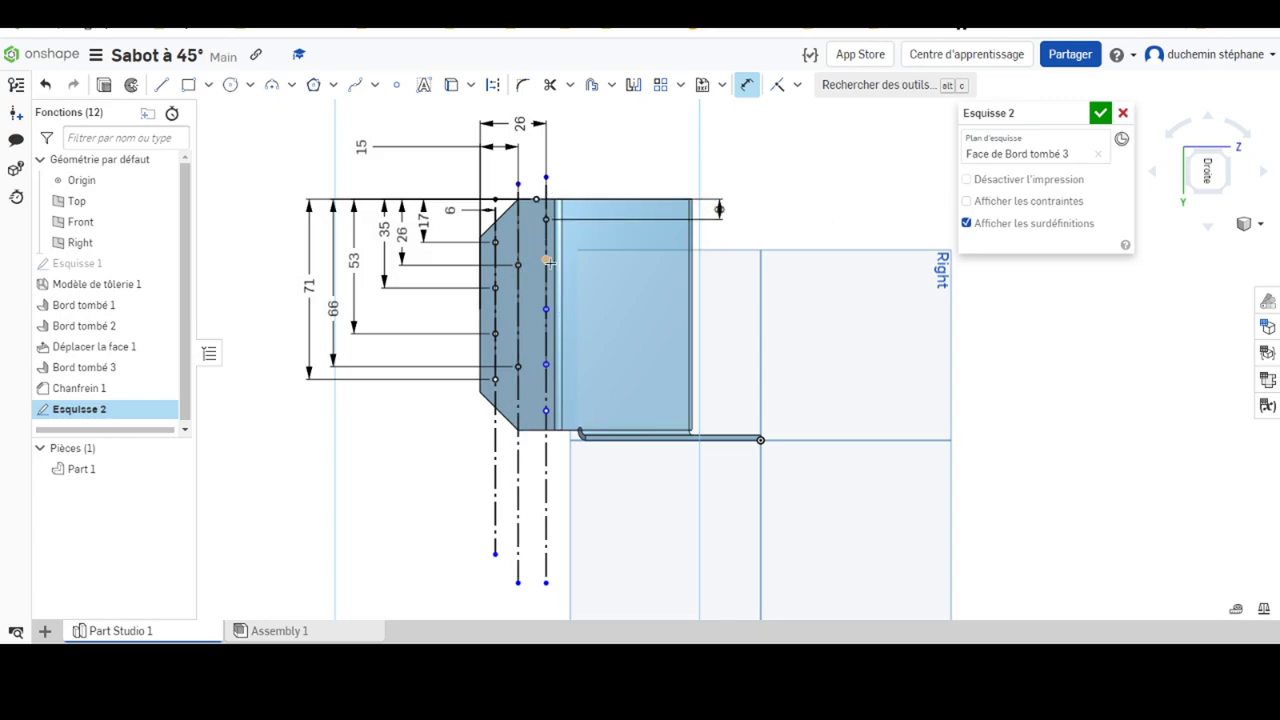
scroll(562, 214, up, 3)
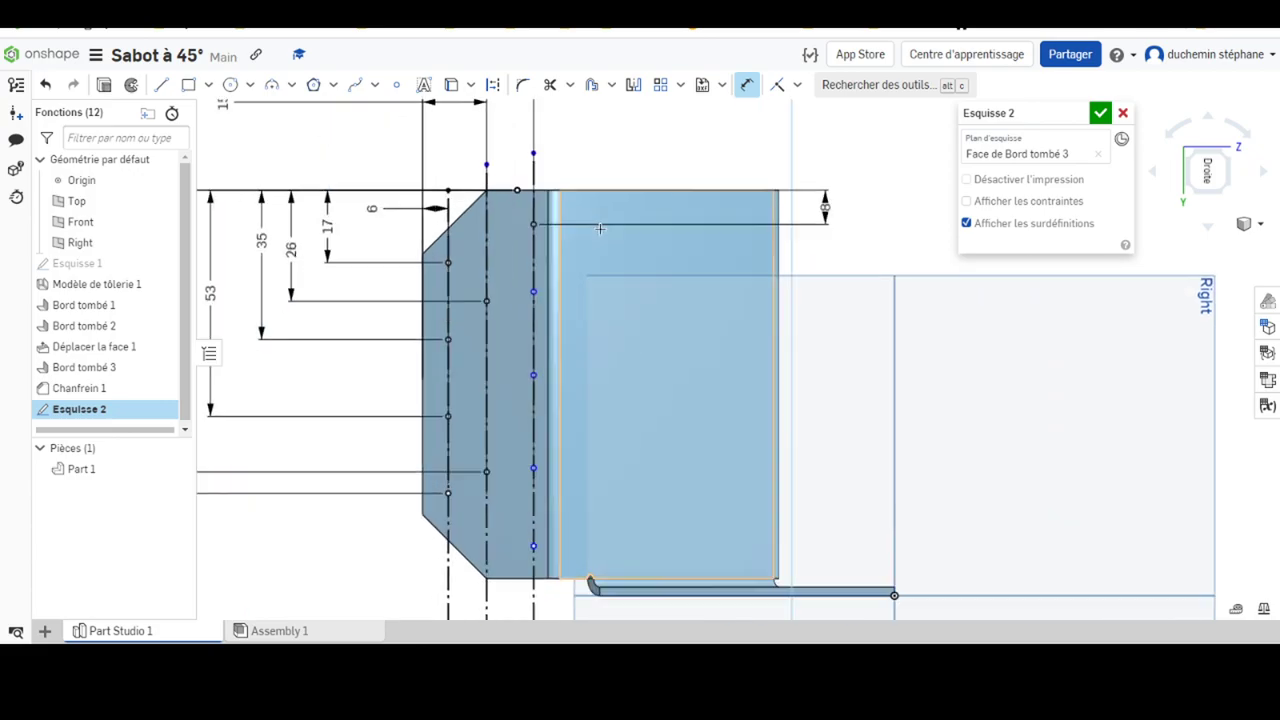
scroll(600, 229, up, 1)
click(480, 183)
click(520, 303)
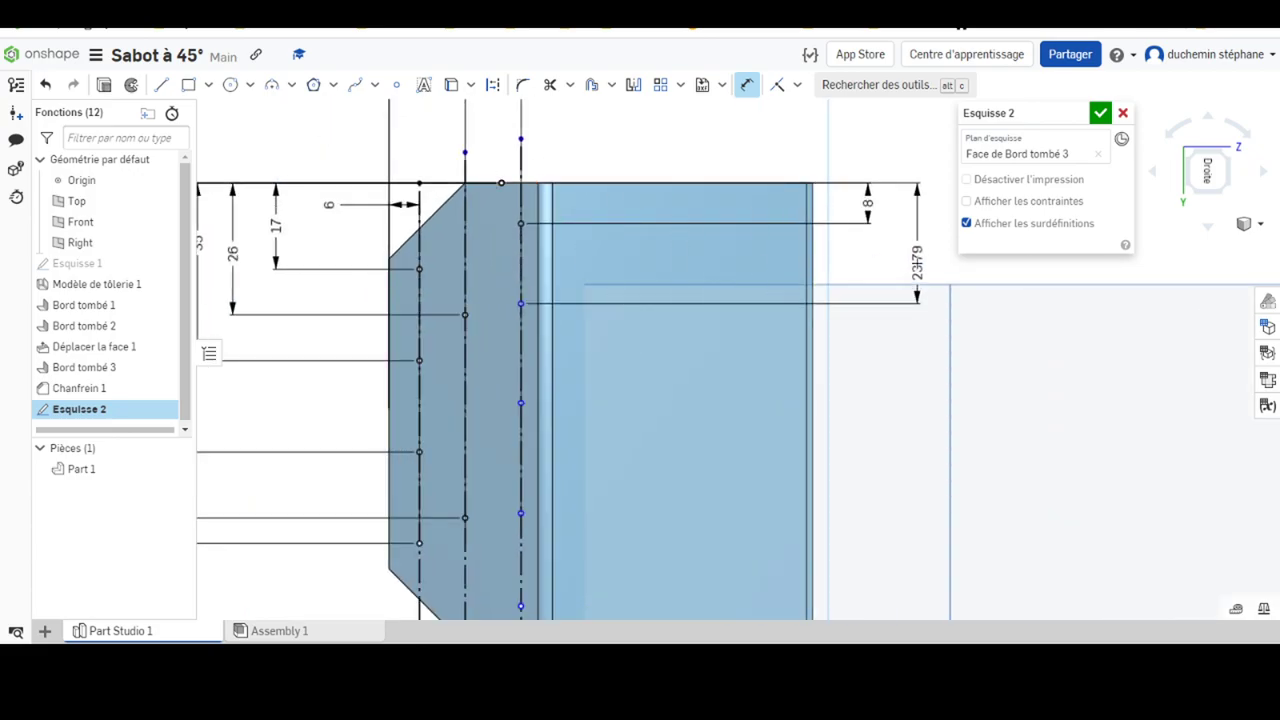
click(917, 262)
text(24)
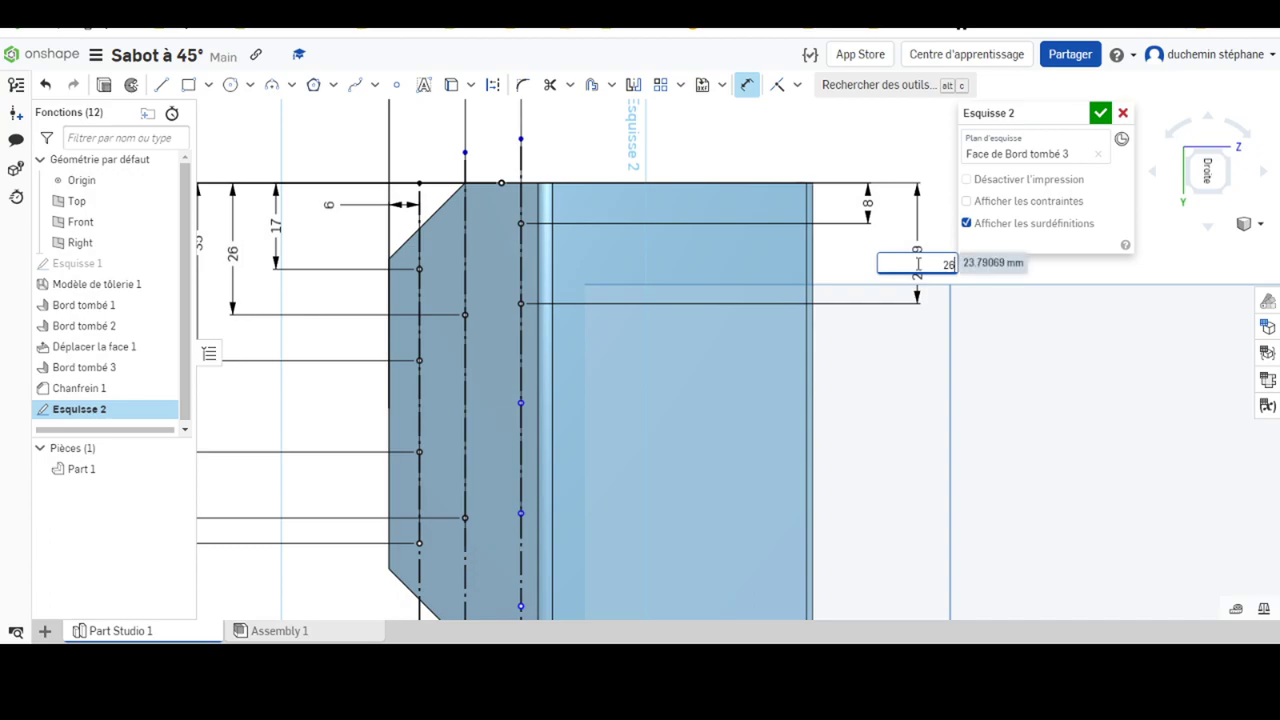
key(Return)
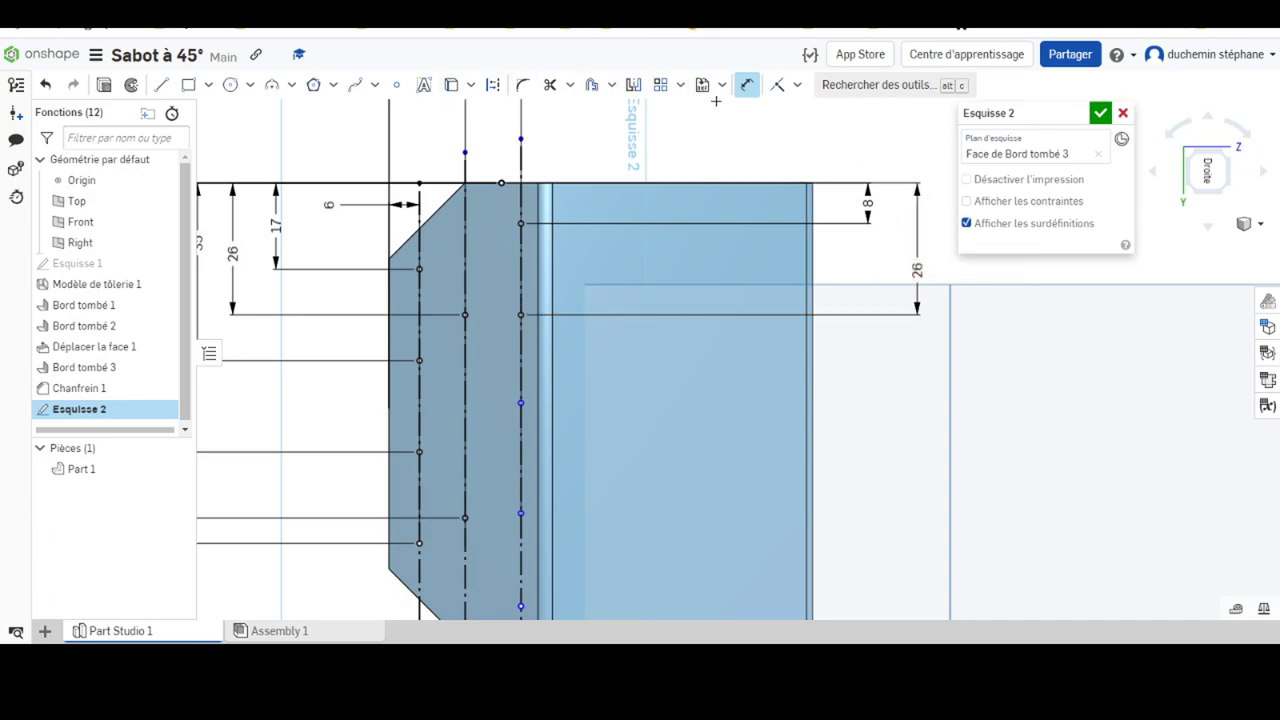
Dimension the next two right-line points 44 and 62 mm from the top edge
click(520, 402)
click(501, 183)
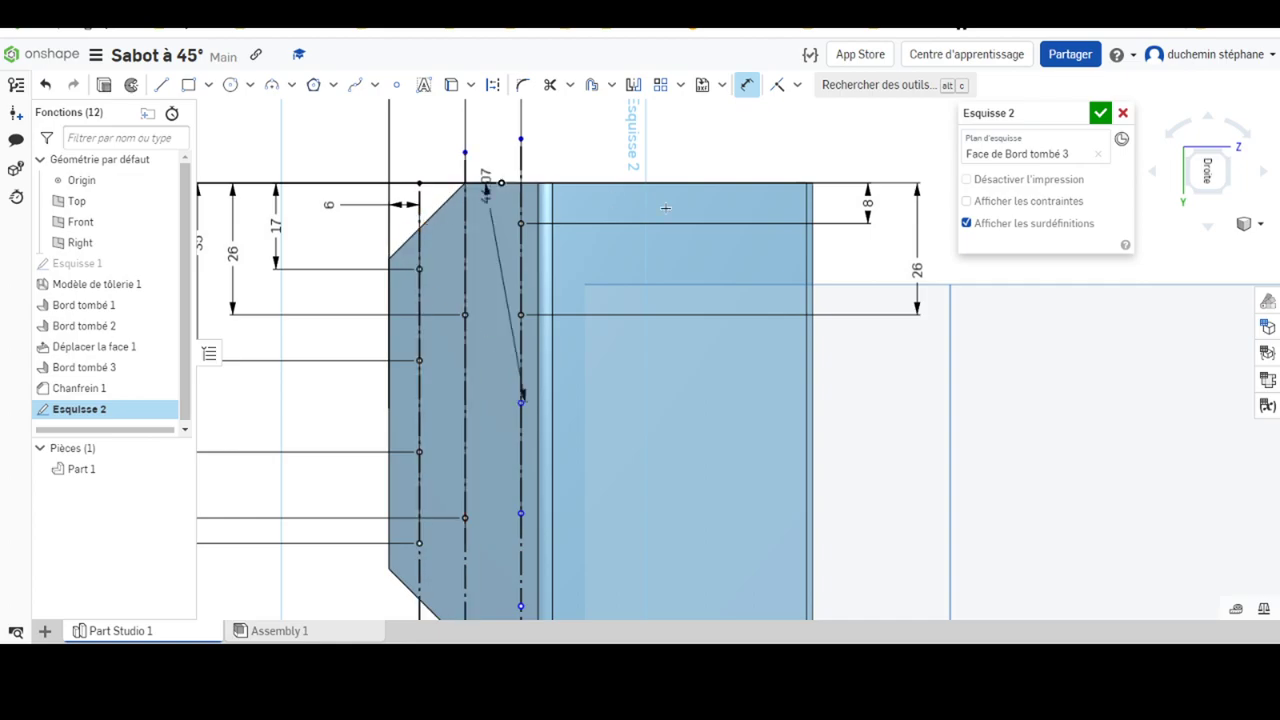
click(963, 312)
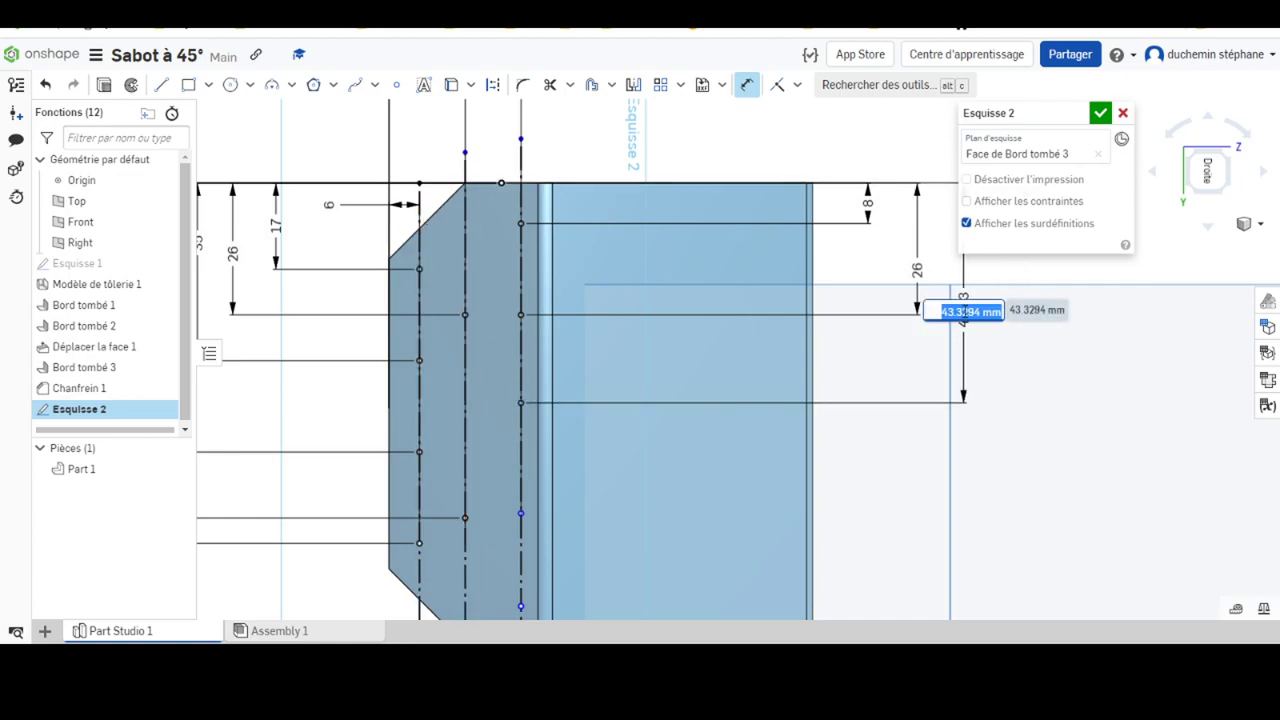
text(44)
key(Return)
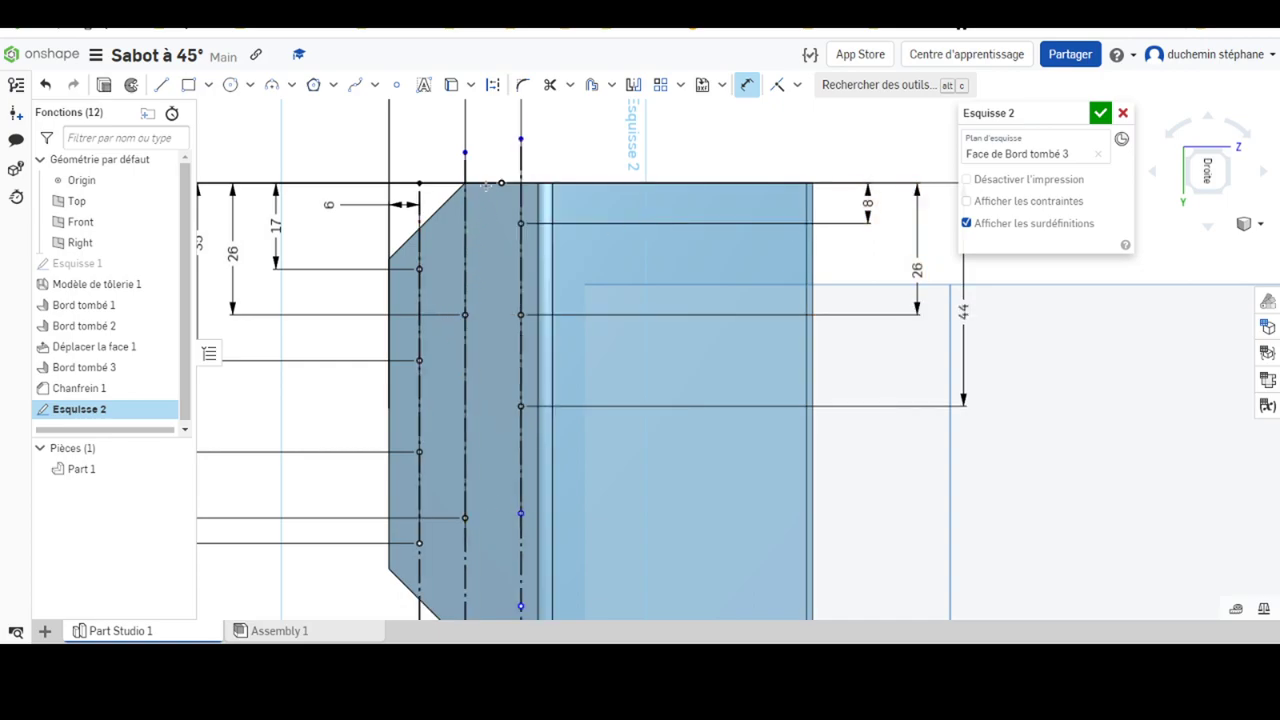
click(501, 183)
click(520, 513)
click(1022, 342)
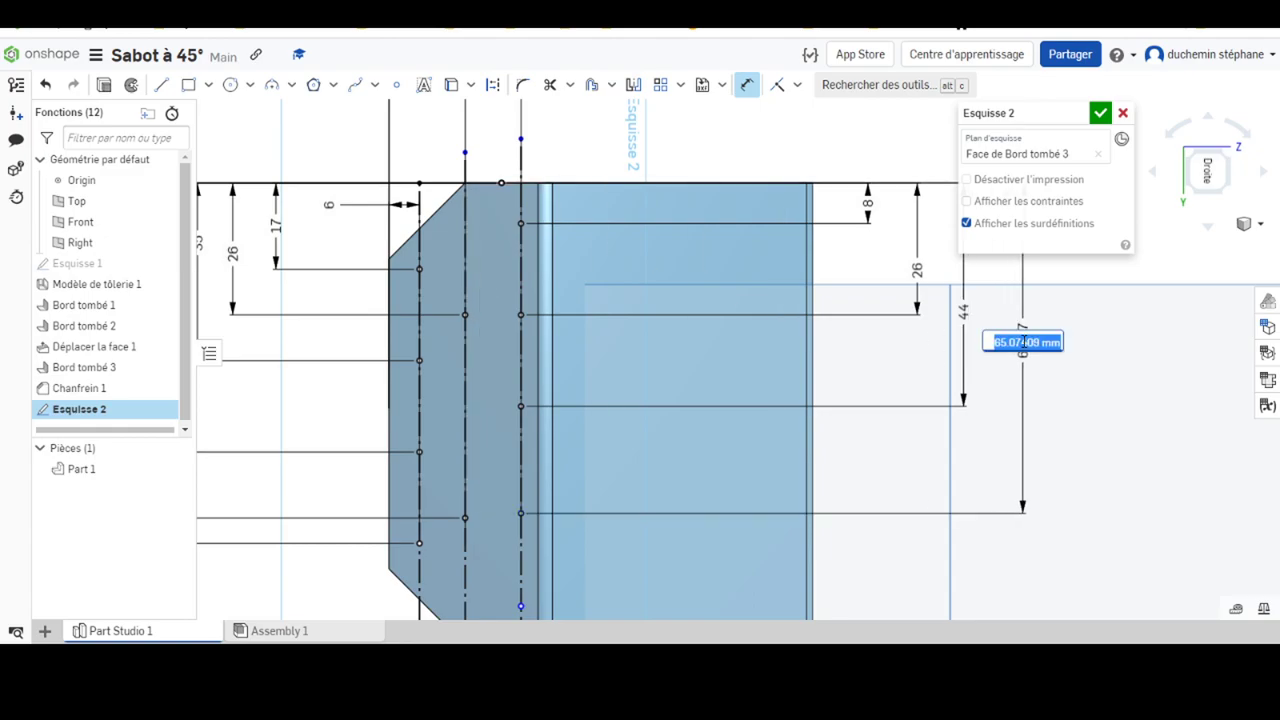
text(62)
key(Return)
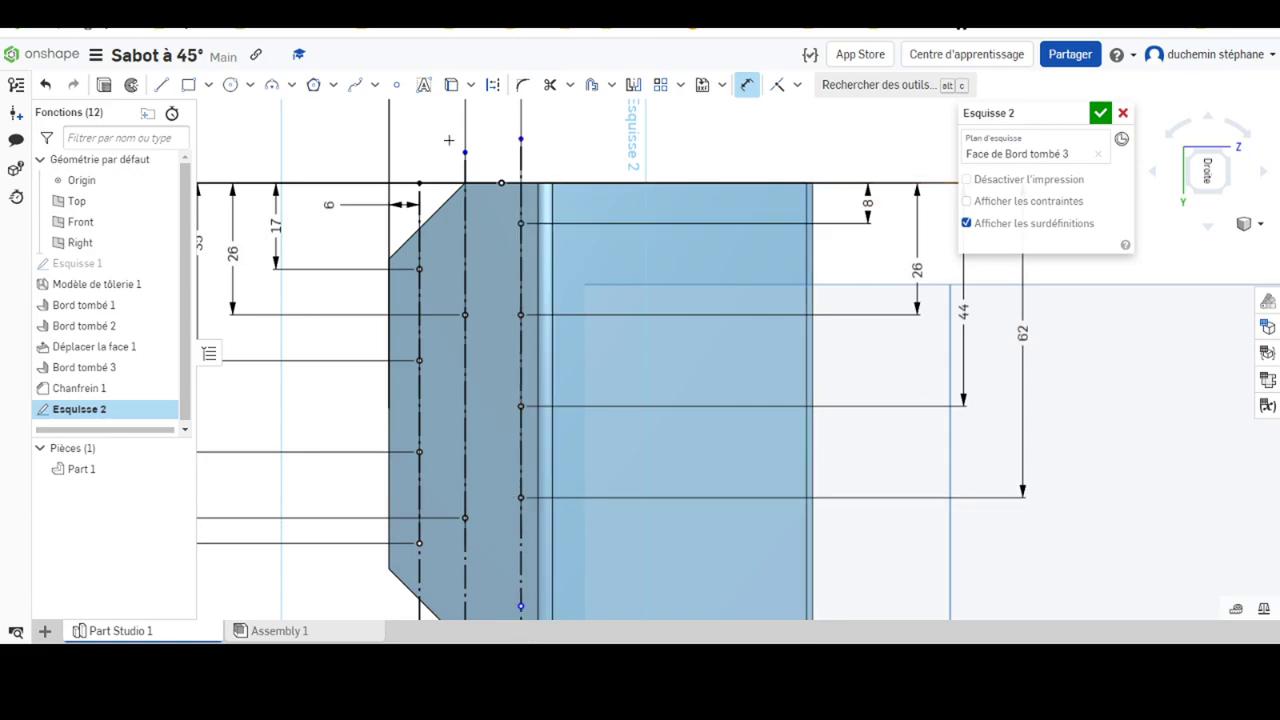
Dimension the lowest point, changing 83.35 to 80 mm, and zoom out over the sketch
click(481, 183)
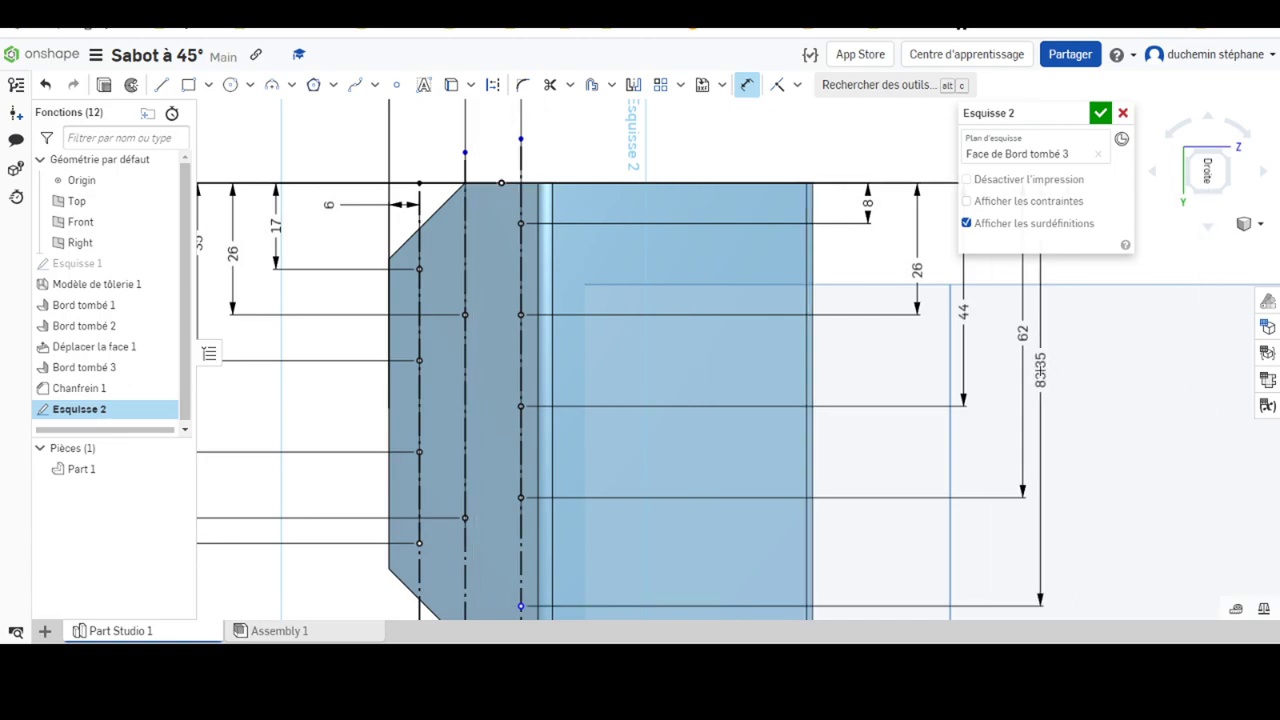
click(1083, 362)
text(80)
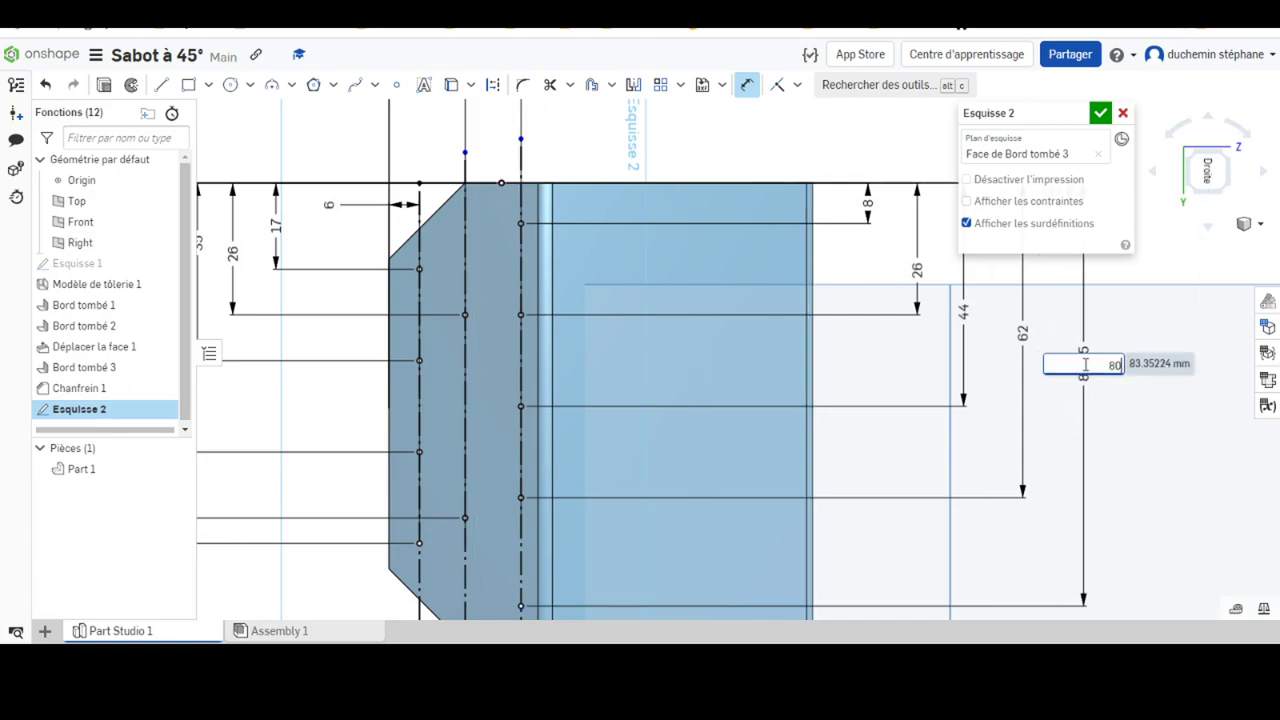
key(Return)
scroll(1177, 563, up, 3)
scroll(885, 514, down, 3)
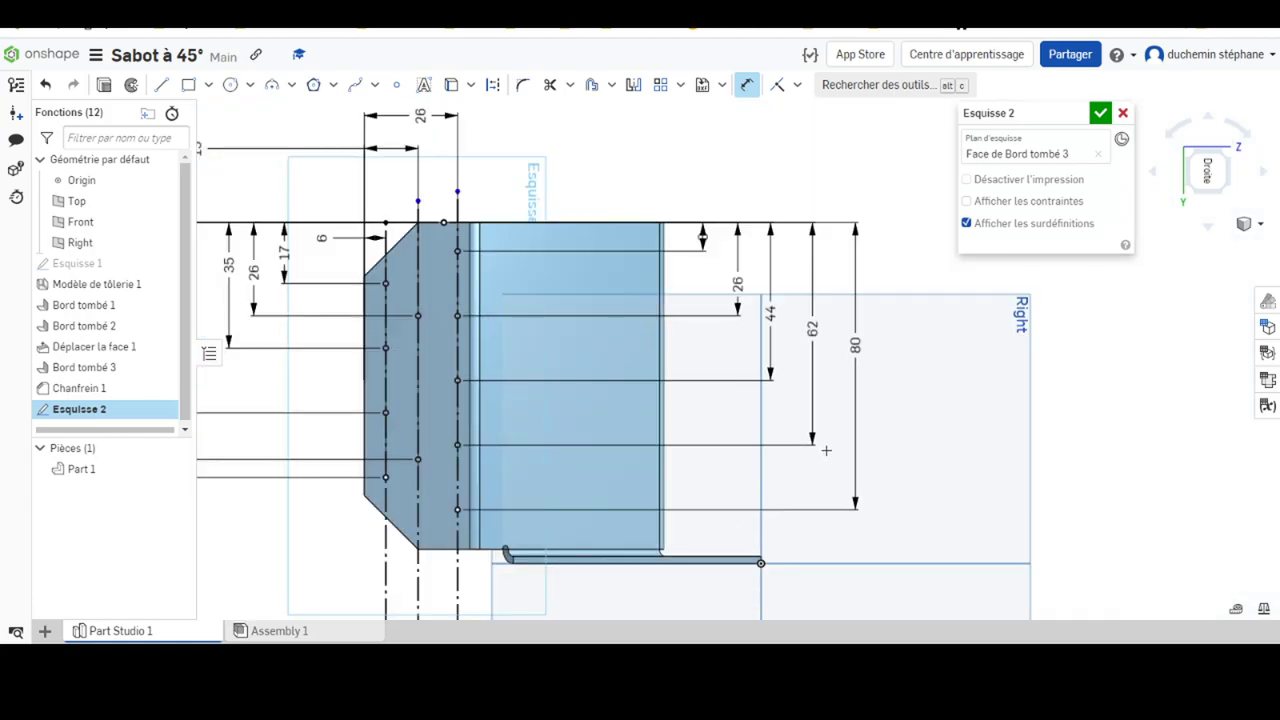
Accept Esquisse 2 and create Perçage 1: 5 mm through-all holes at nine left- and right-line points
click(1100, 113)
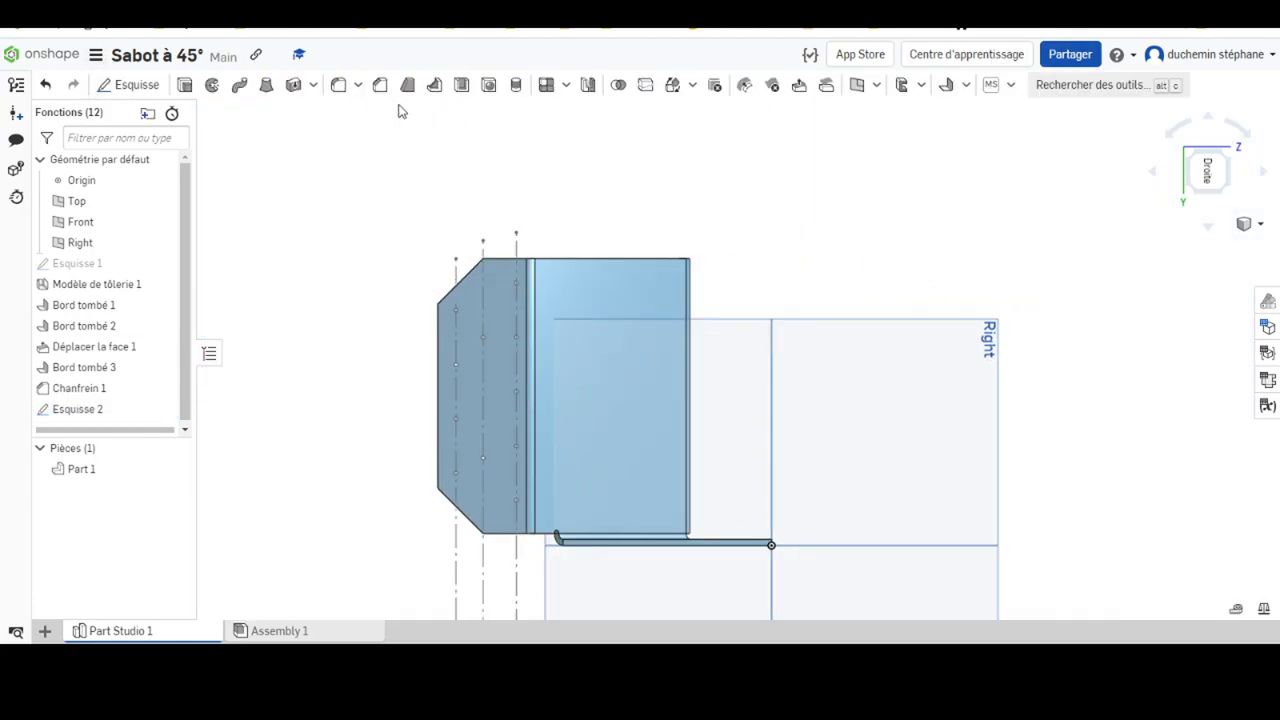
click(488, 84)
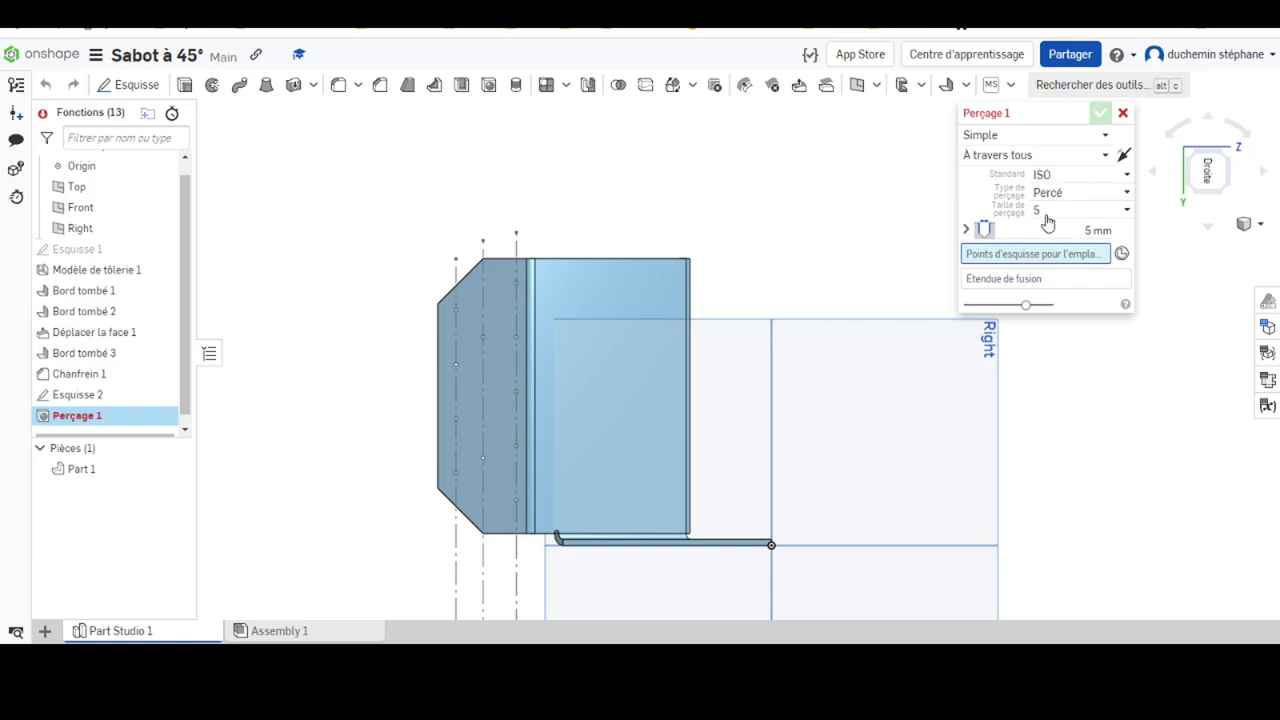
click(455, 311)
click(455, 365)
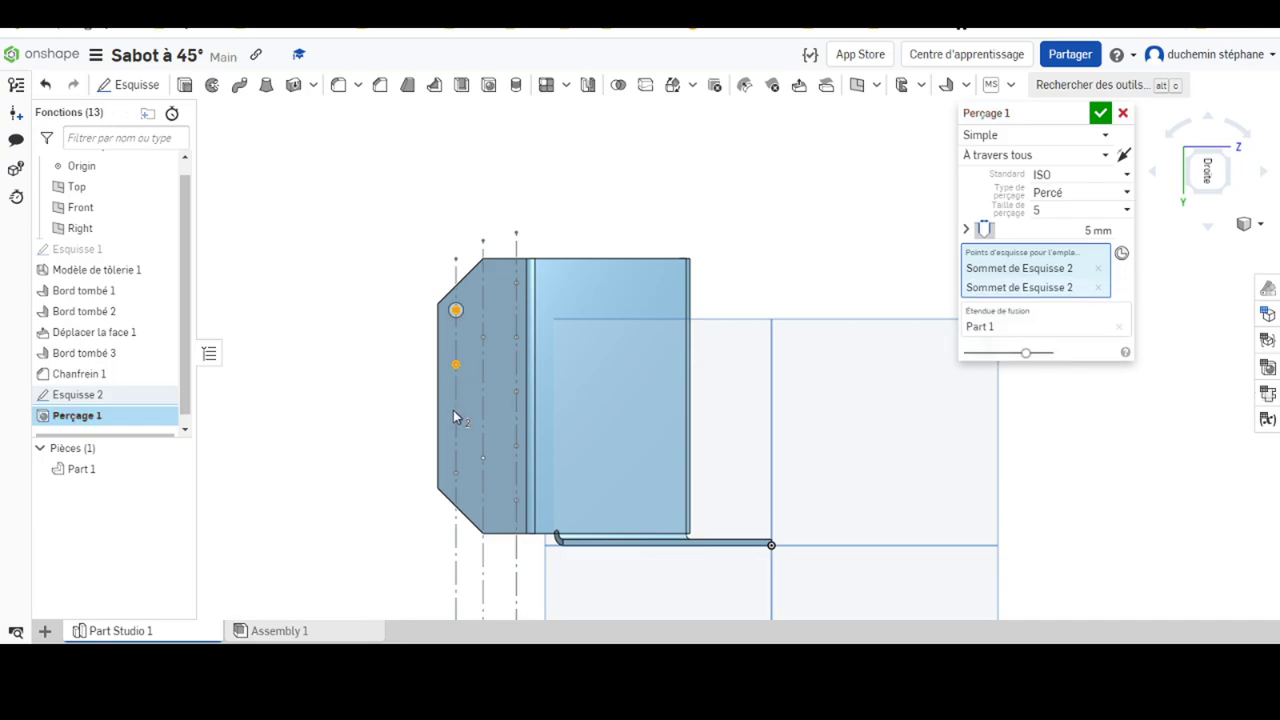
click(455, 418)
click(455, 473)
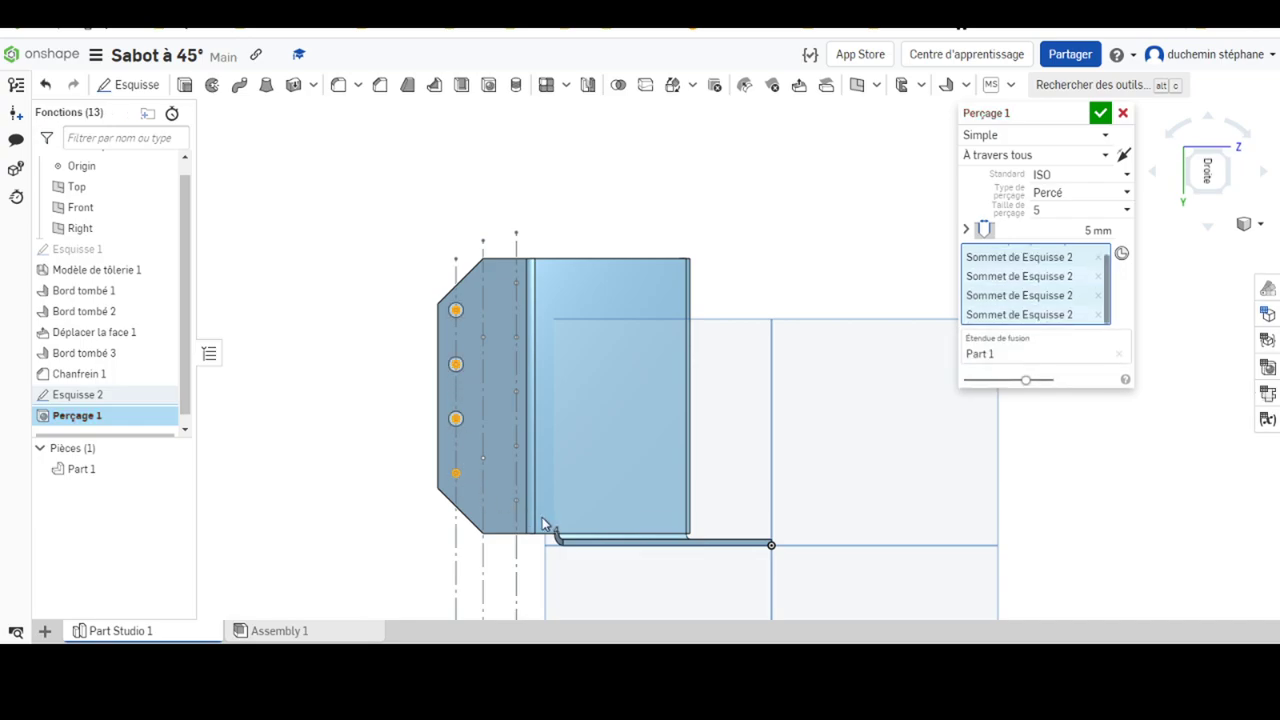
click(516, 500)
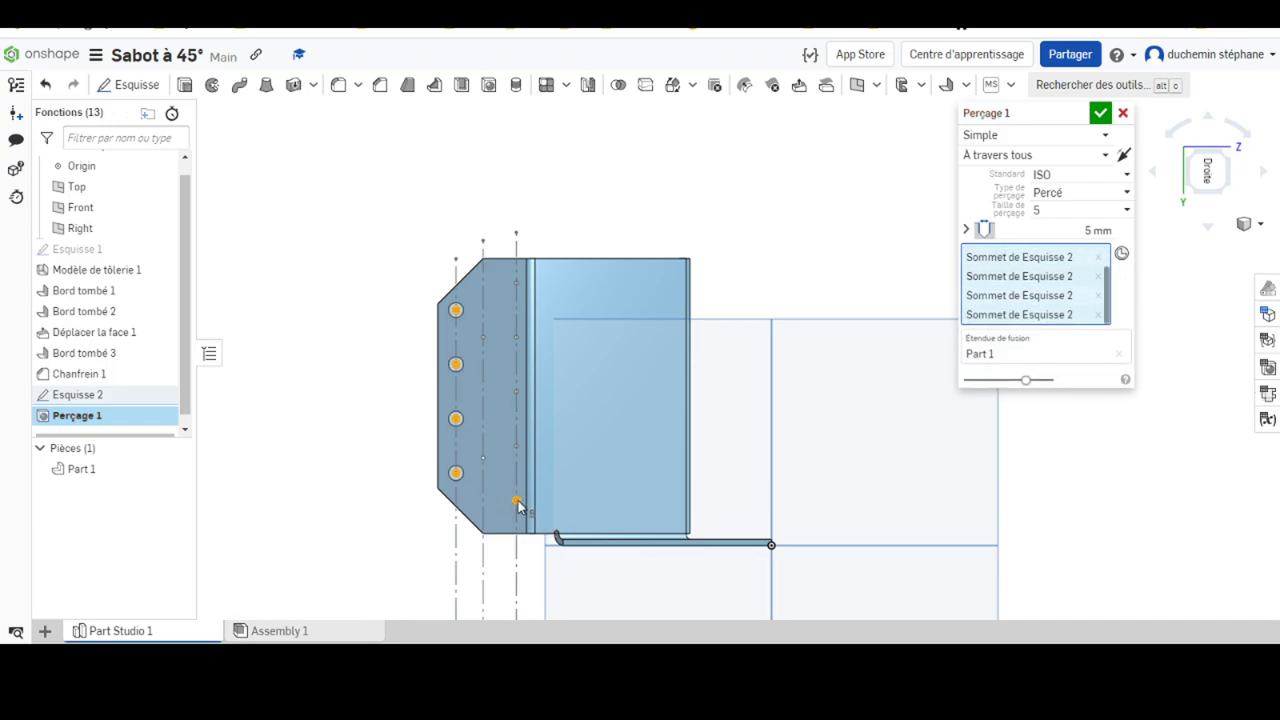
click(516, 446)
click(516, 392)
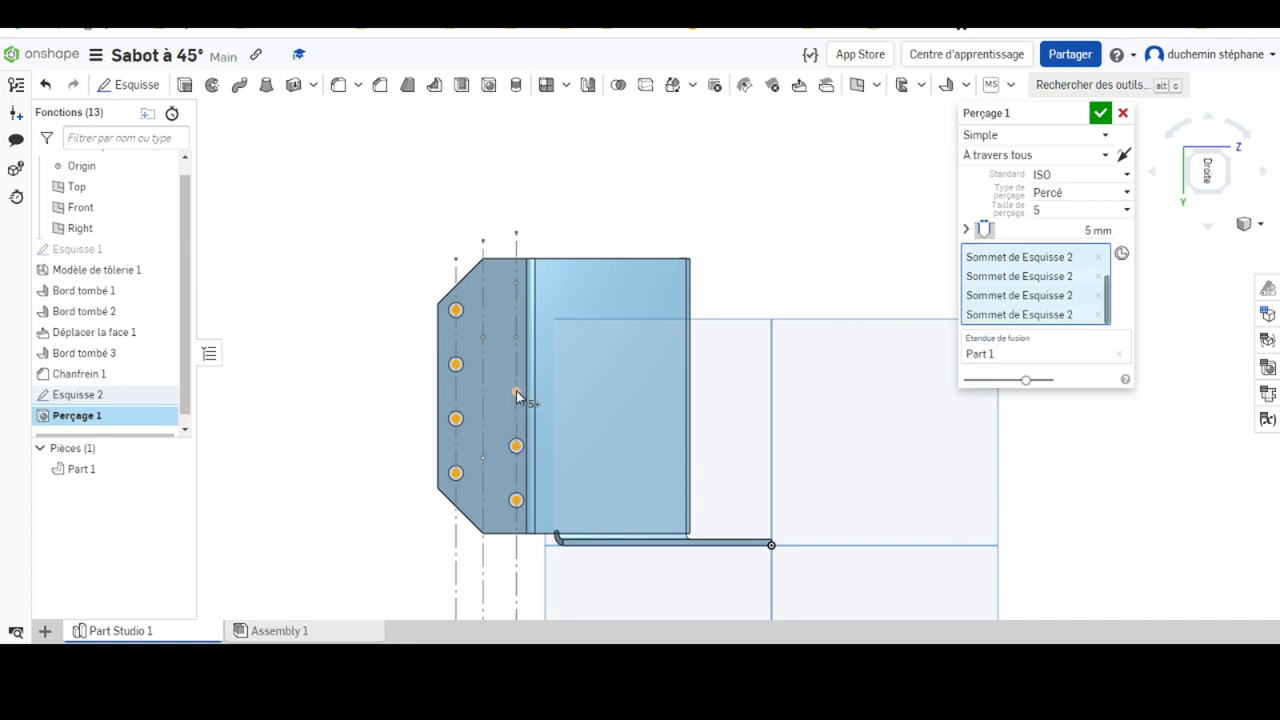
click(516, 338)
click(516, 283)
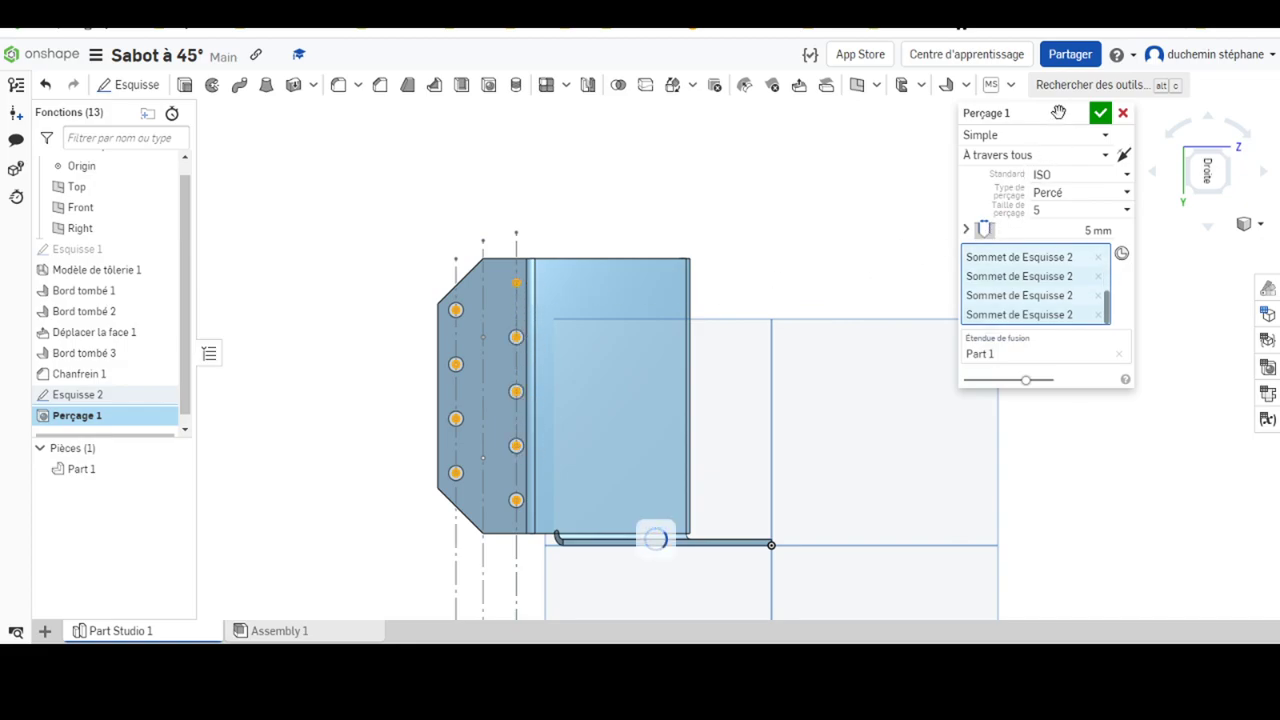
click(1100, 112)
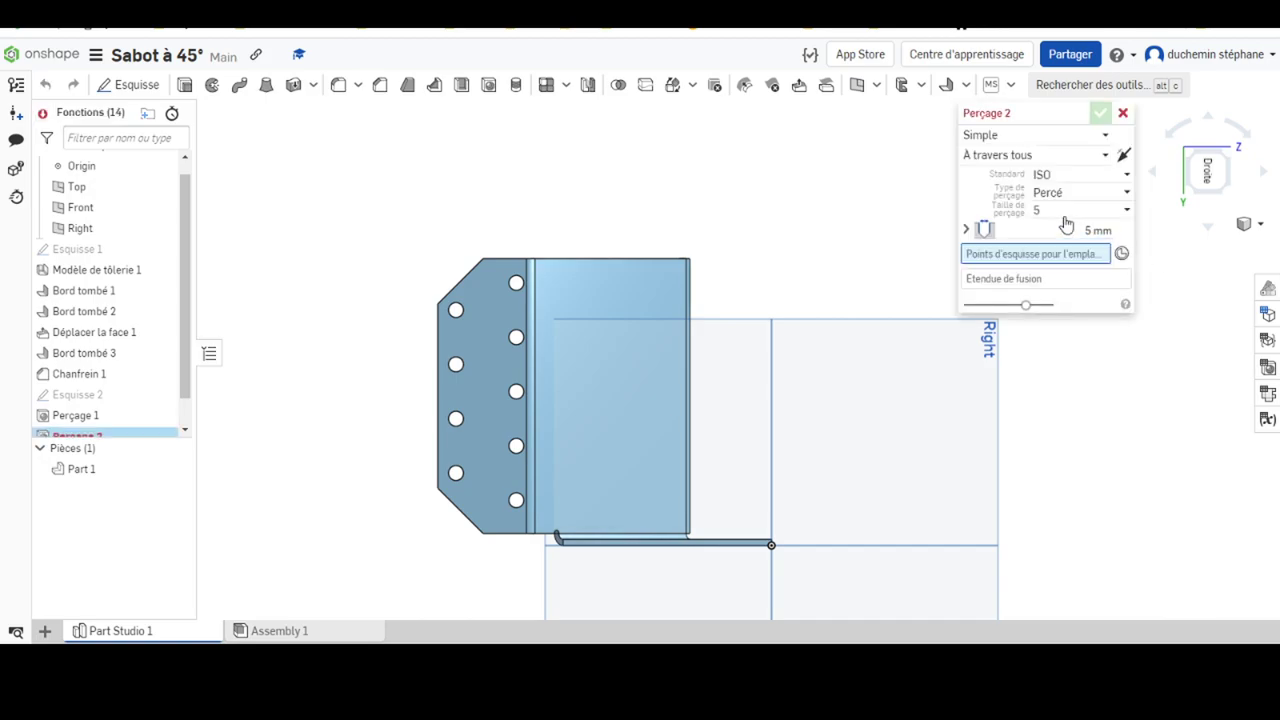
Create Perçage 2 with 11 mm through-all holes at the two middle-line points of Esquisse 2
click(1043, 209)
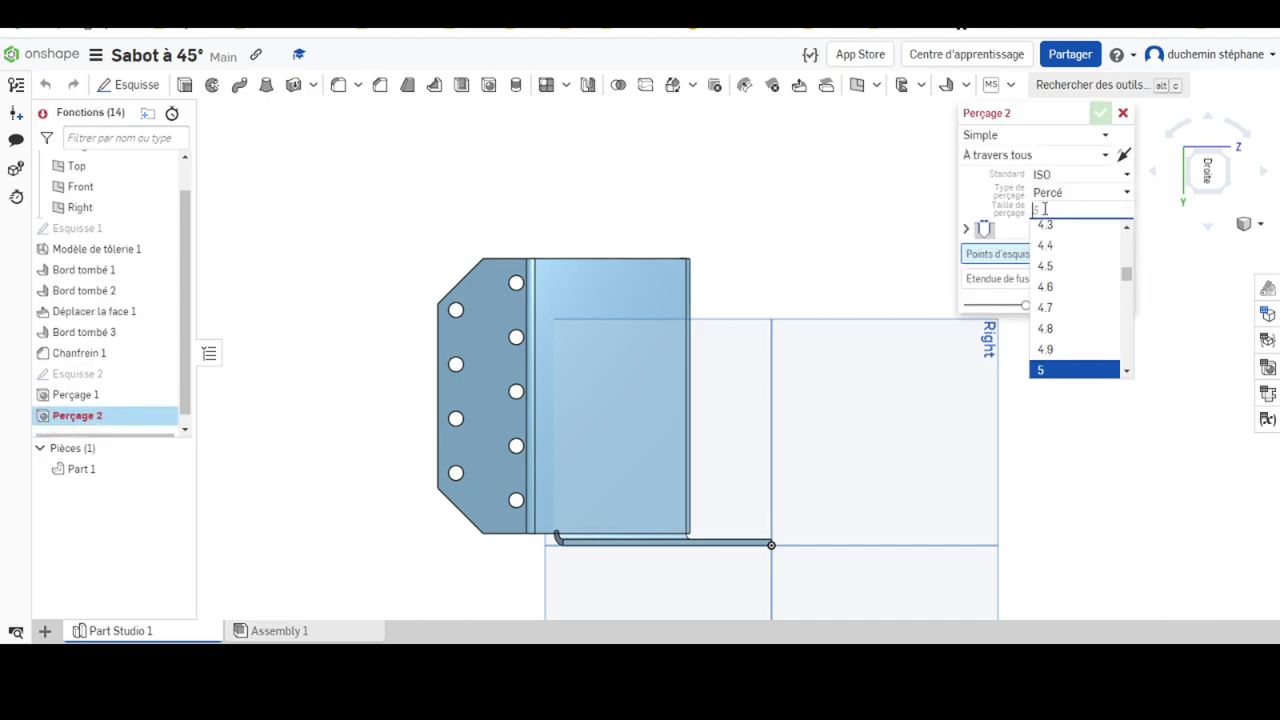
text(11)
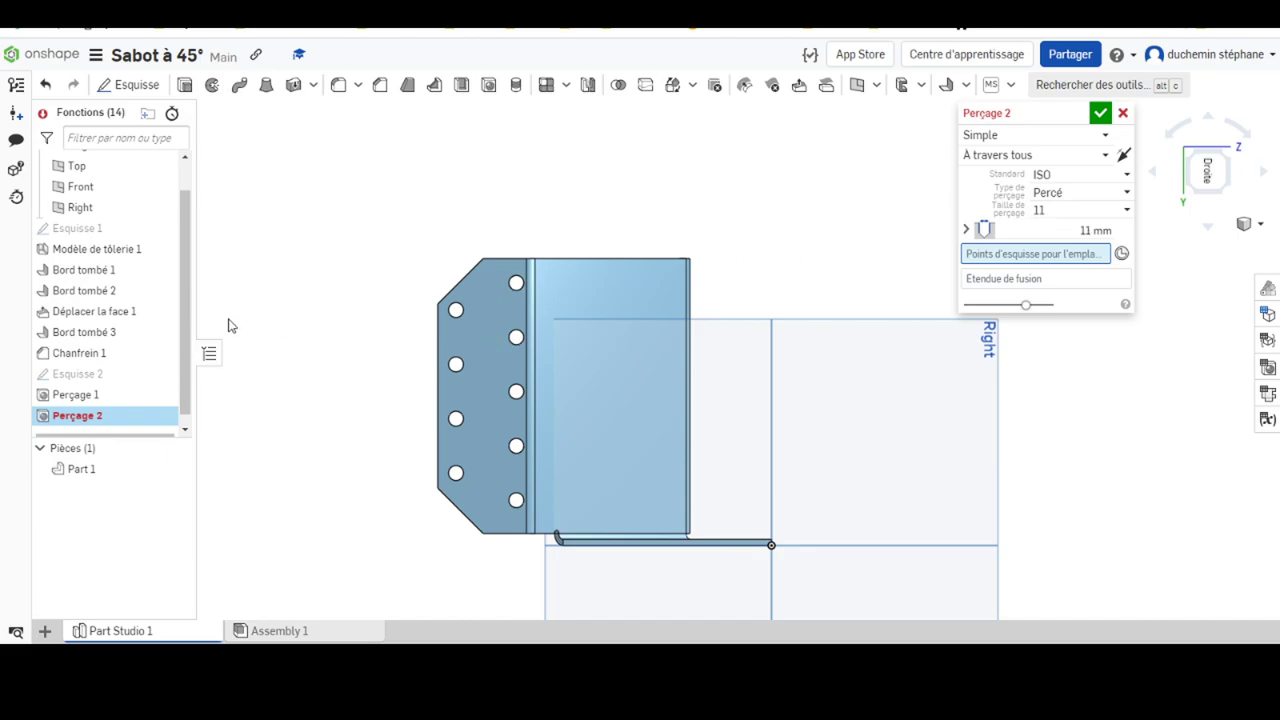
click(162, 374)
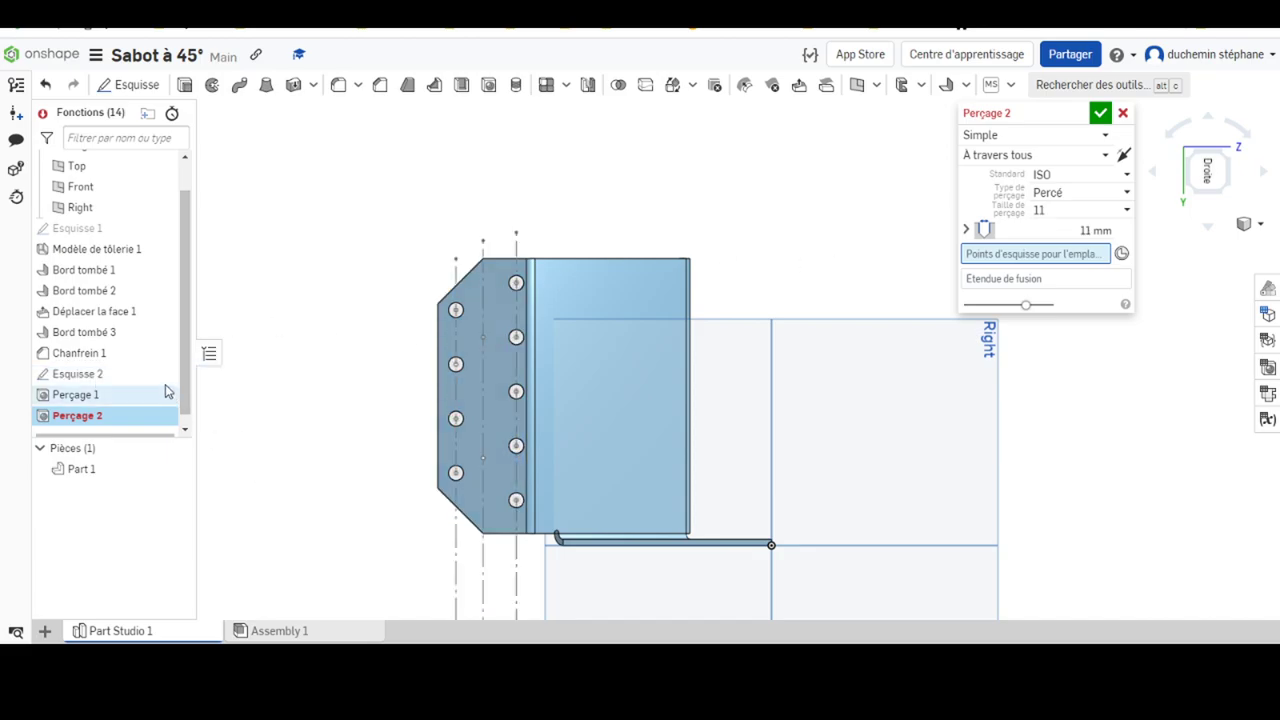
click(483, 338)
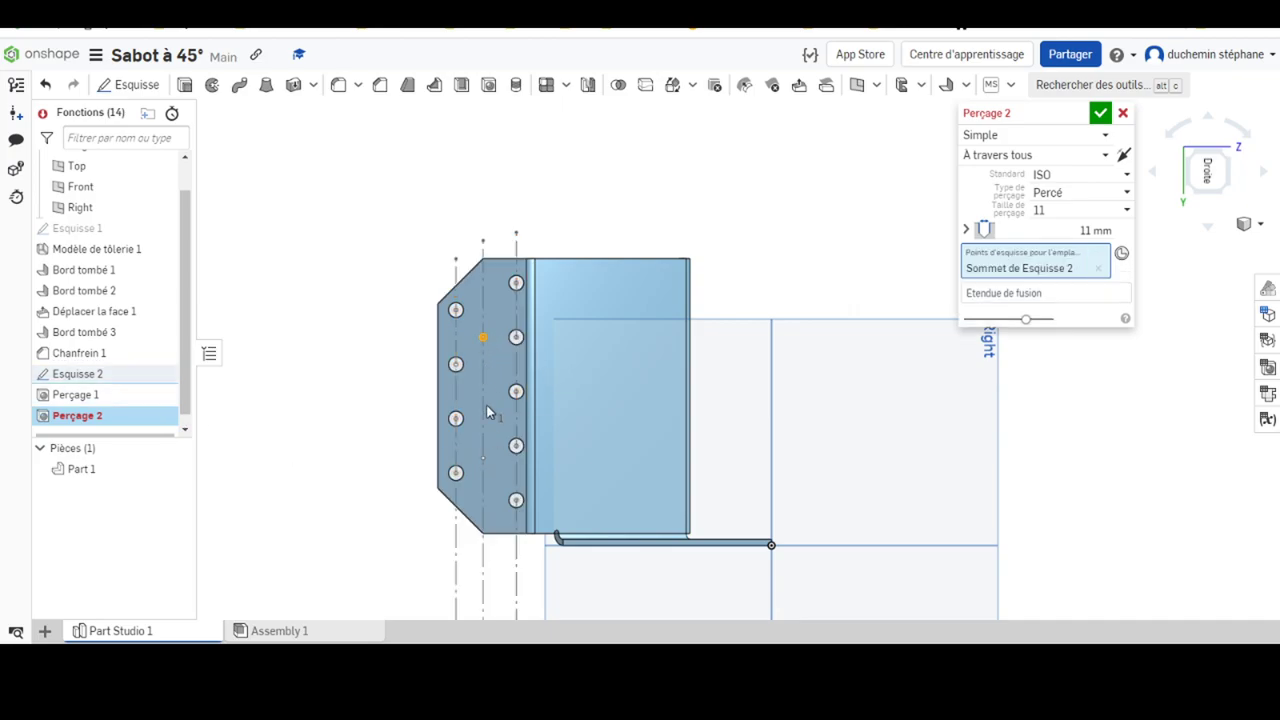
click(483, 458)
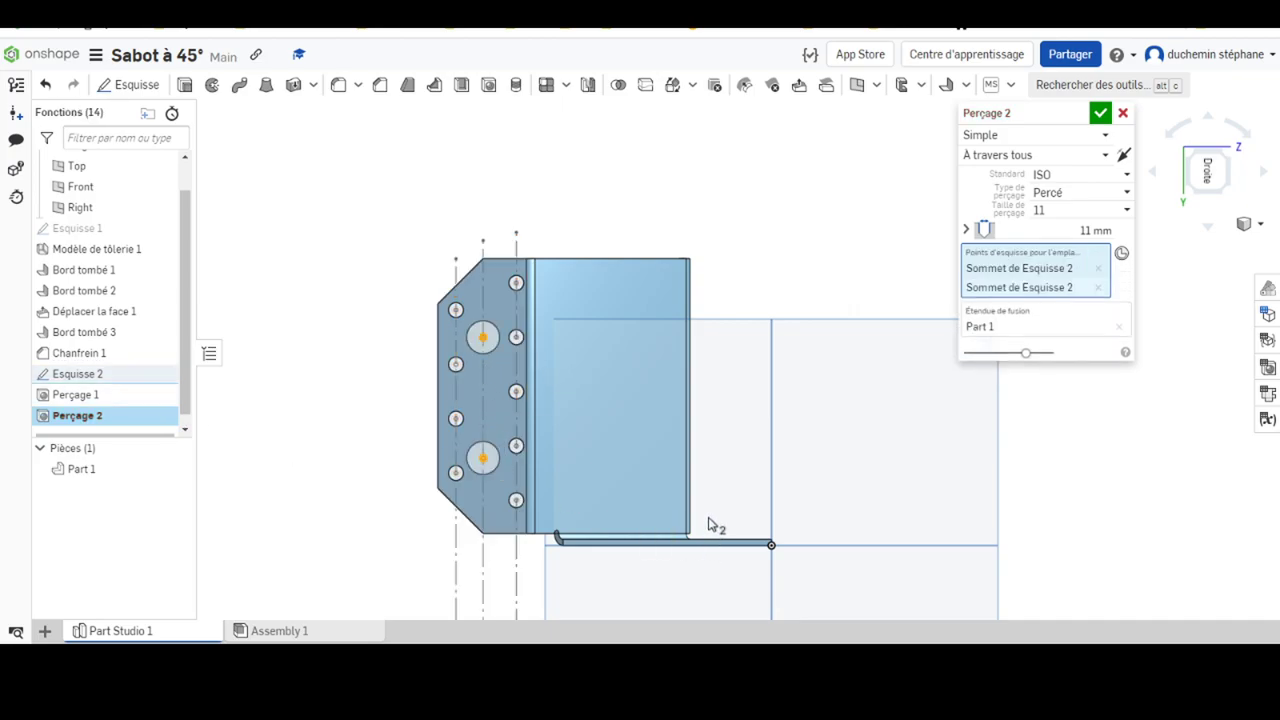
click(1100, 113)
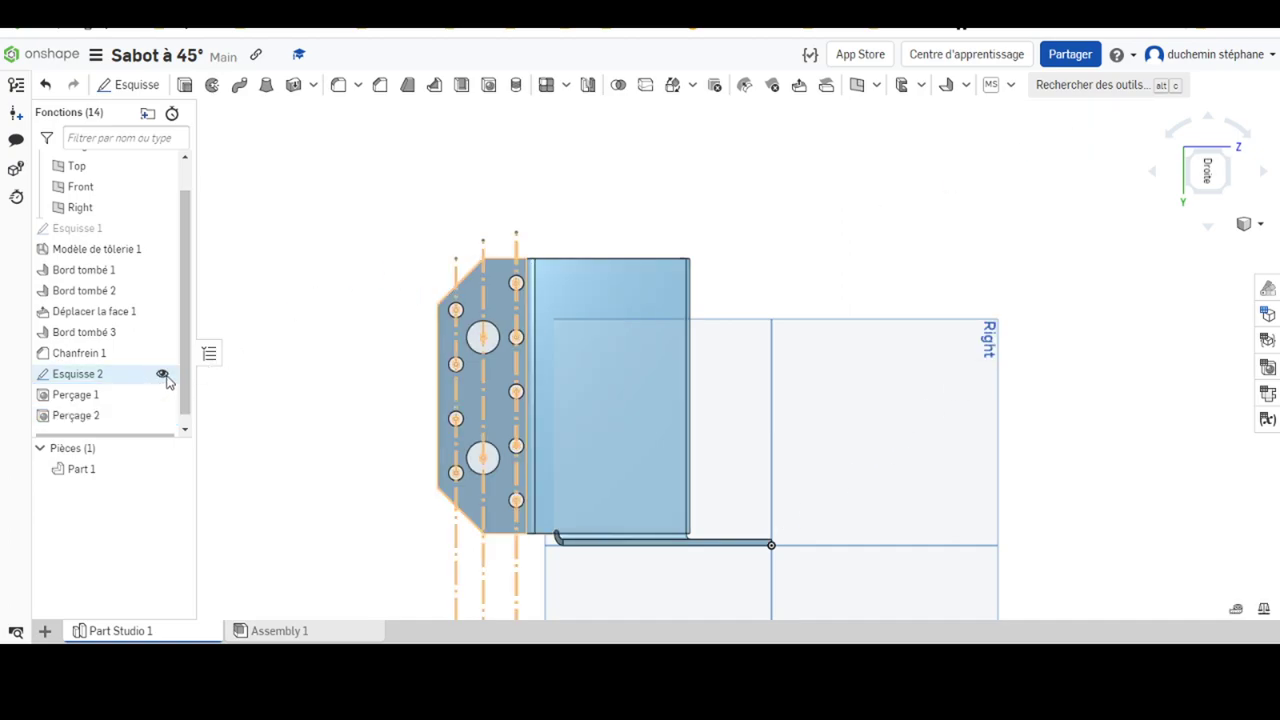
Hide Esquisse 2 and rotate the bracket to inspect the holes in 3D
click(165, 374)
key(Left)
key(Left)
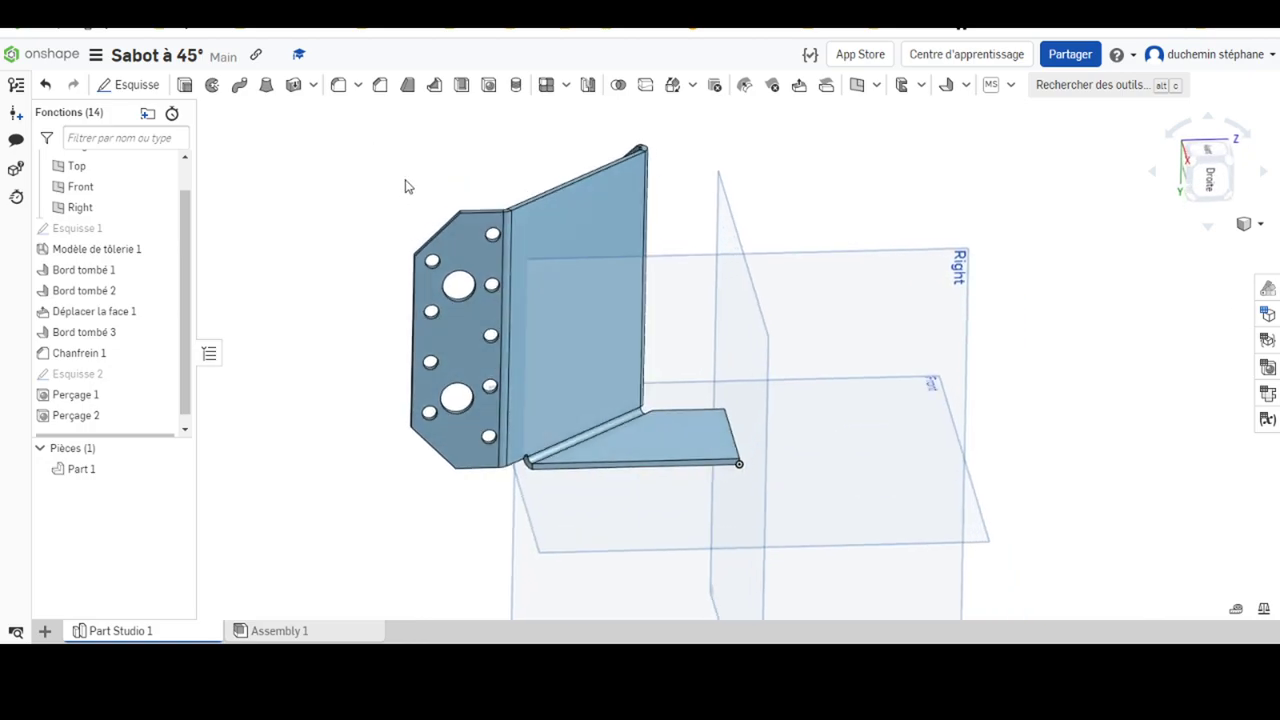
key(Up)
key(Up)
key(Left)
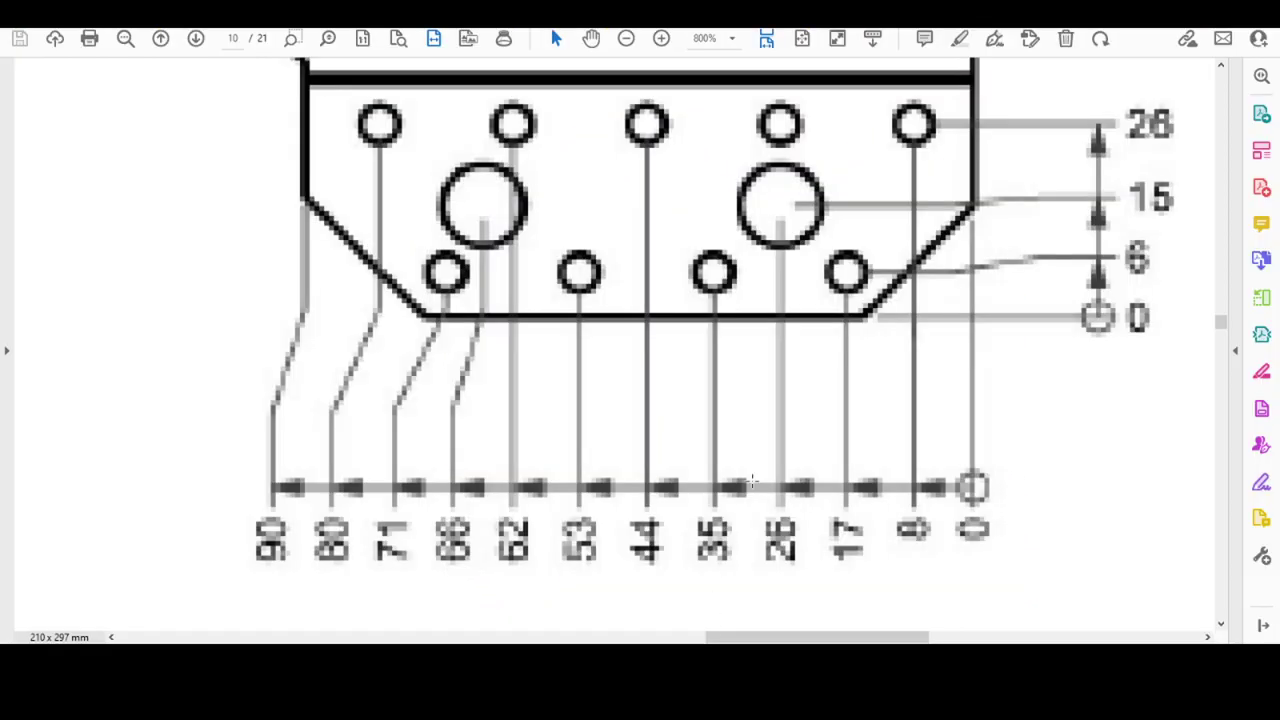
scroll(853, 337, up, 3)
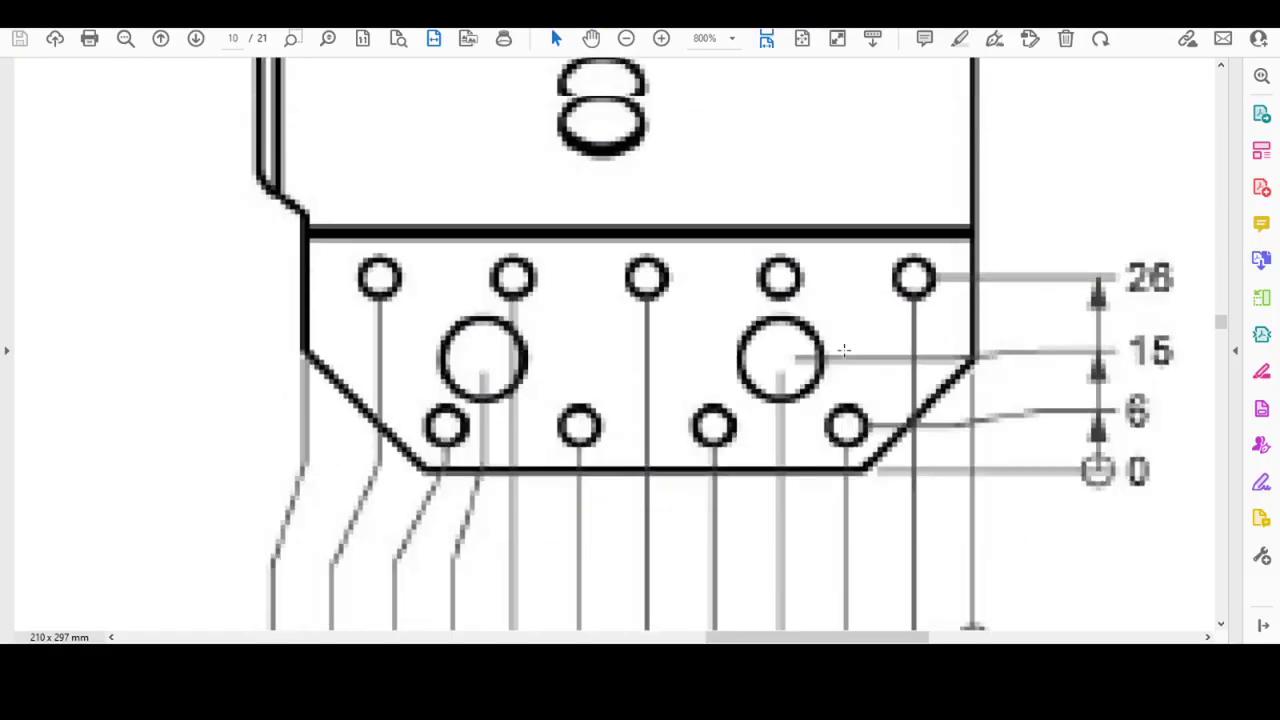
scroll(853, 337, up, 5)
ctrl+scroll(839, 345, down, 2)
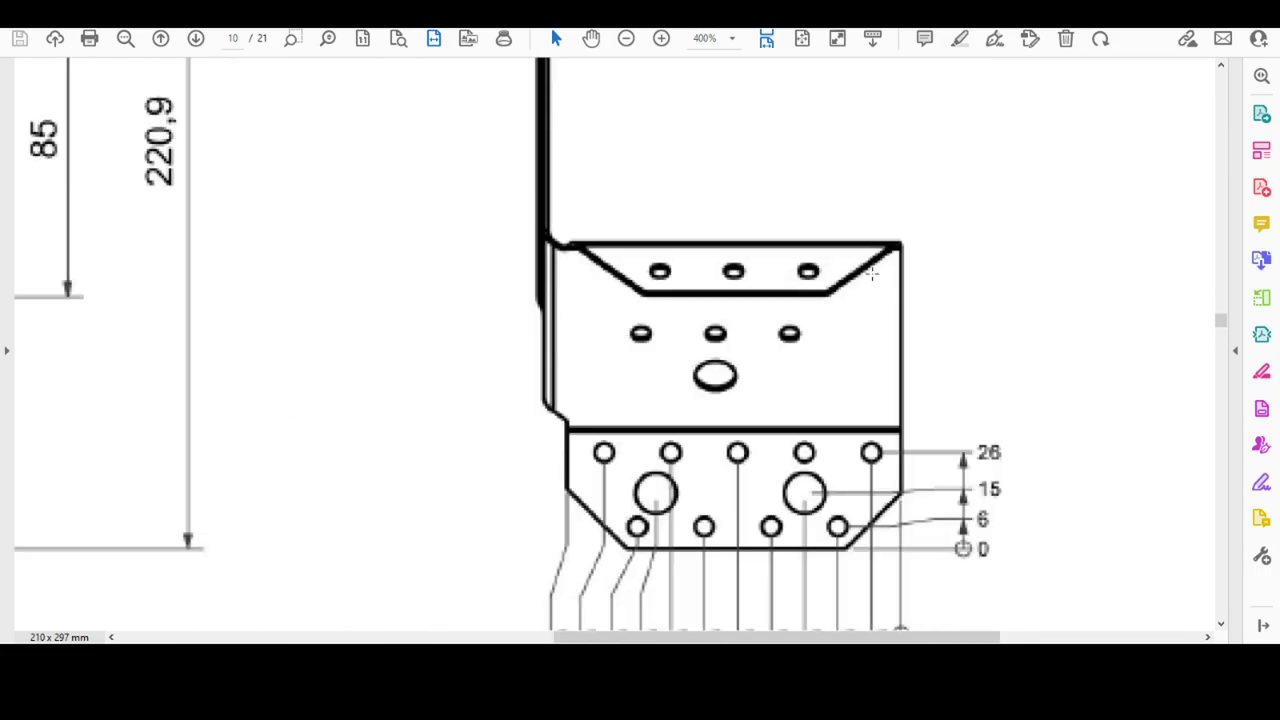
ctrl+scroll(666, 361, down, 3)
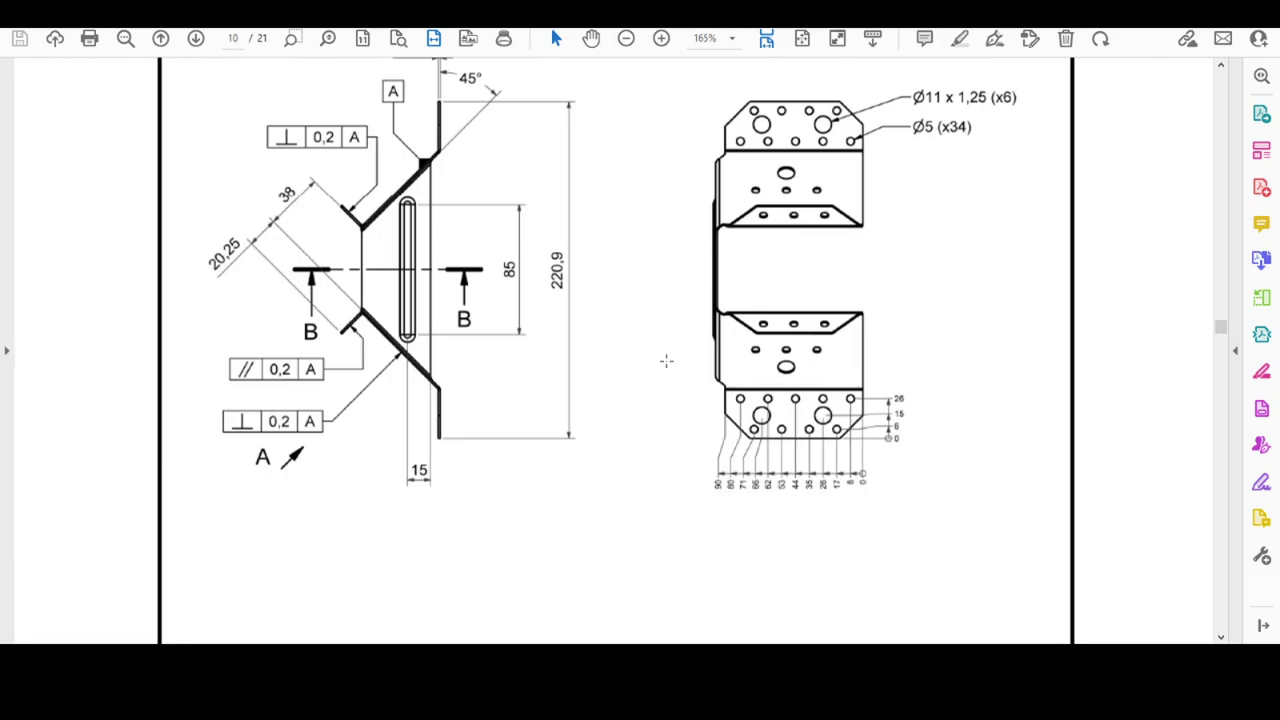
scroll(591, 272, up, 3)
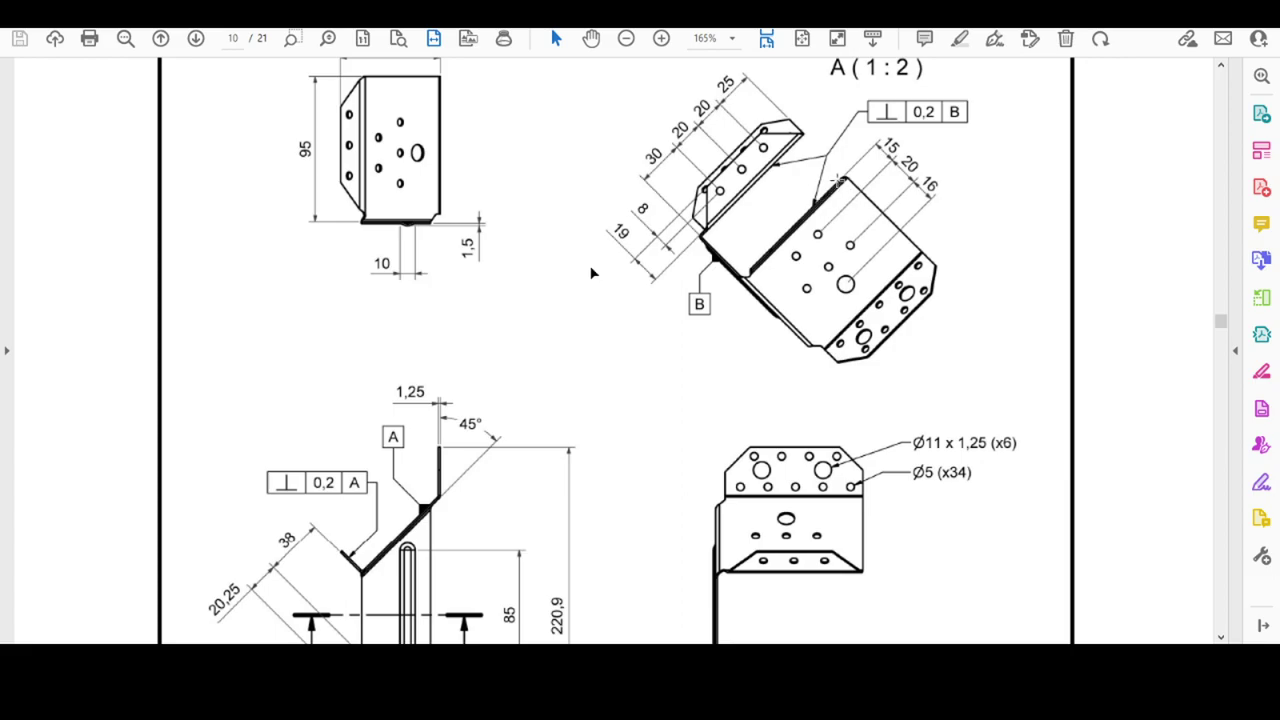
ctrl+scroll(821, 194, up, 3)
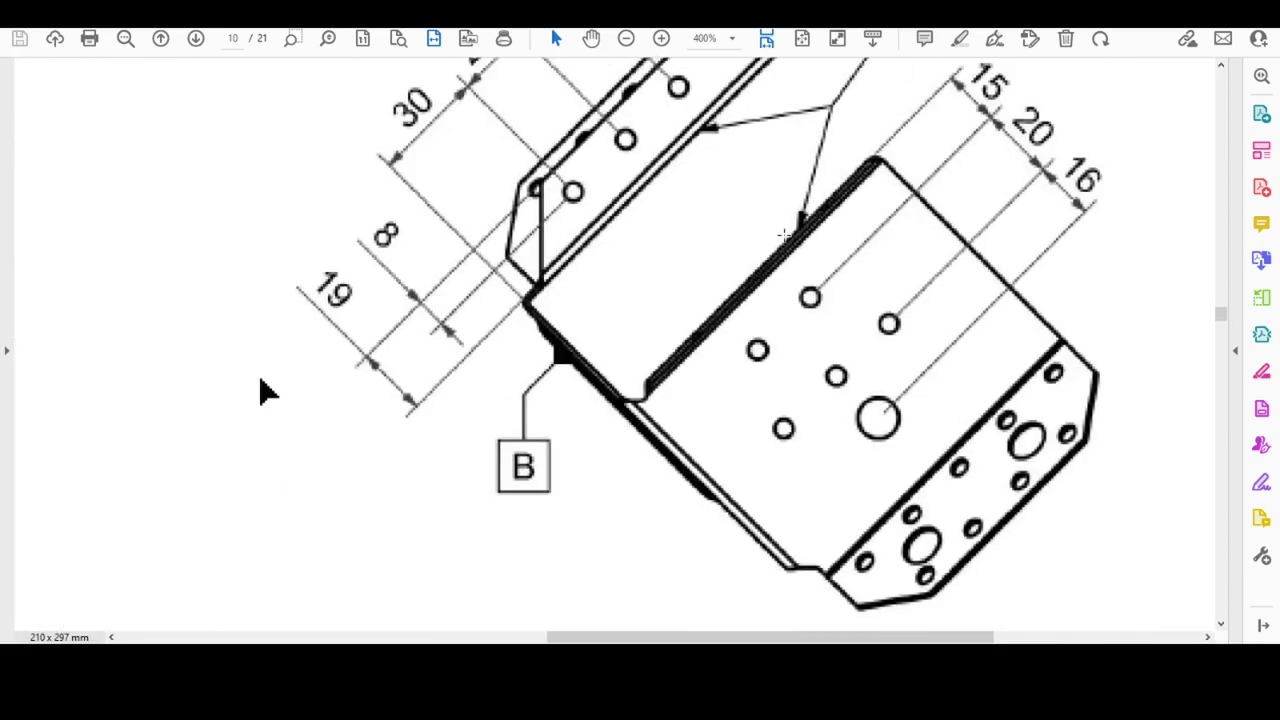
ctrl+scroll(680, 355, down, 2)
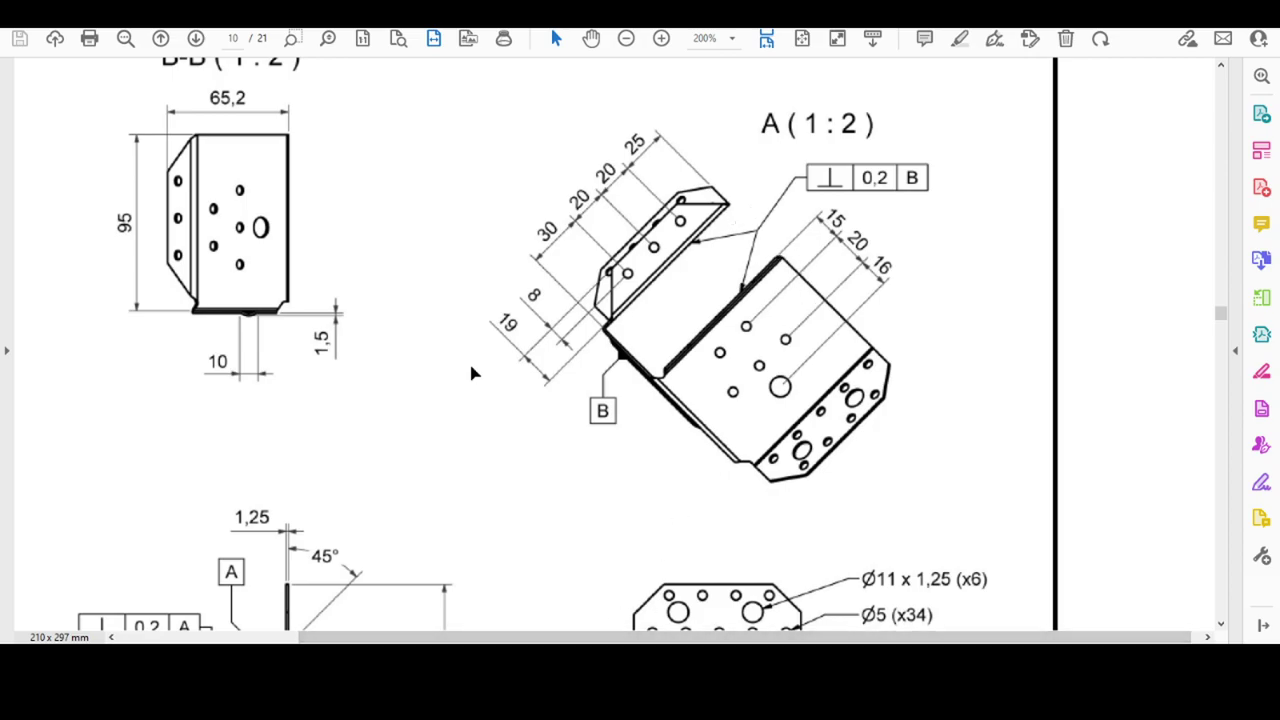
click(592, 568)
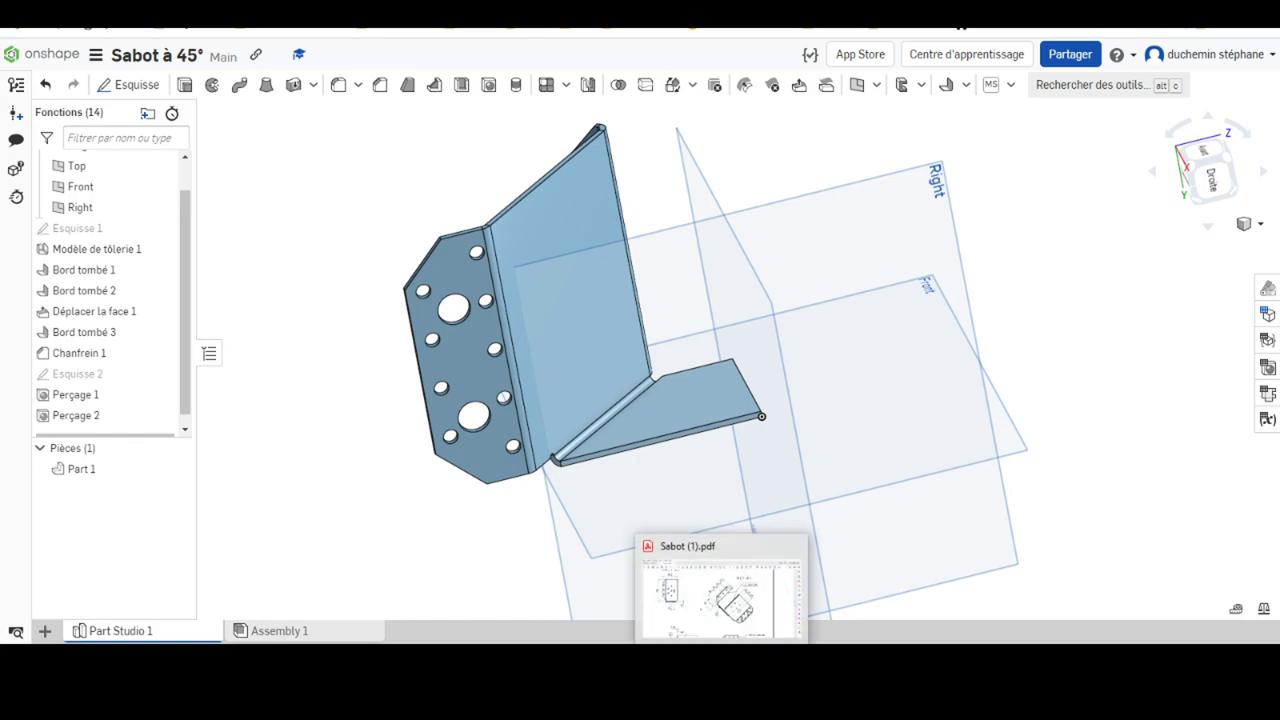
click(660, 660)
scroll(760, 325, up, 1)
scroll(724, 368, down, 3)
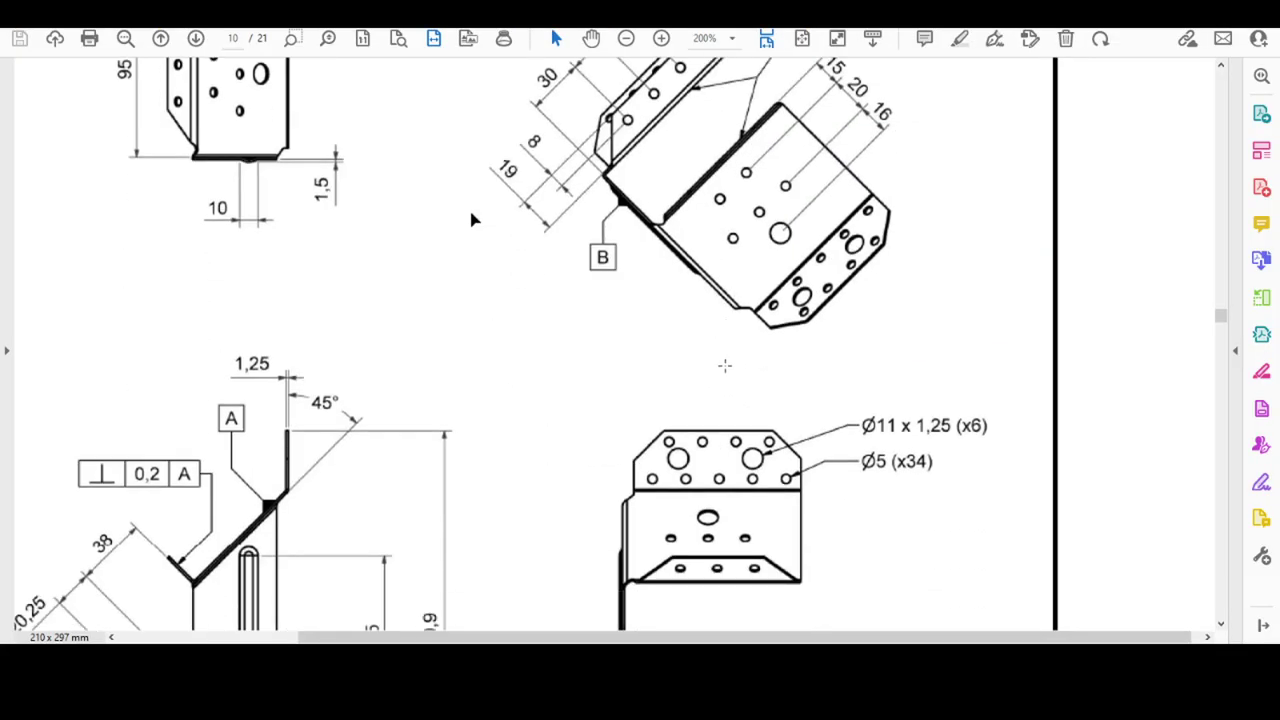
scroll(616, 405, down, 3)
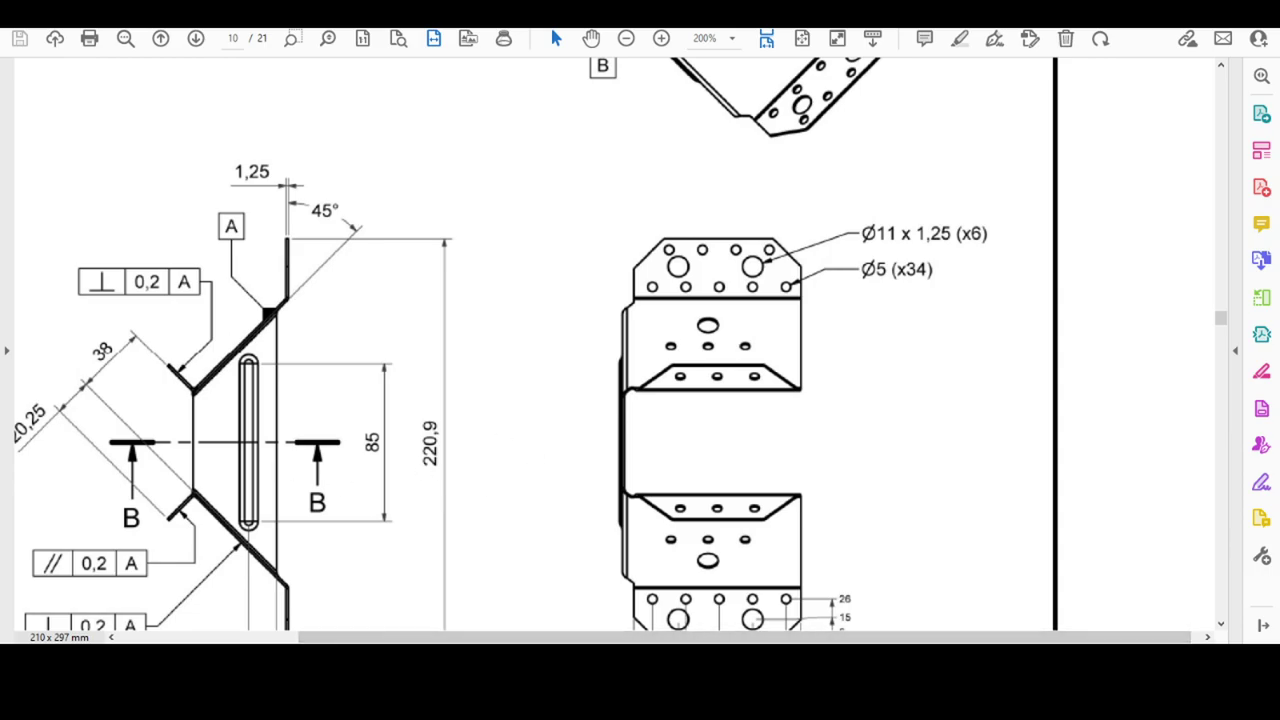
click(595, 660)
mouse_move(633, 470)
right_down()
mouse_move(812, 460)
mouse_move(729, 391)
right_up()
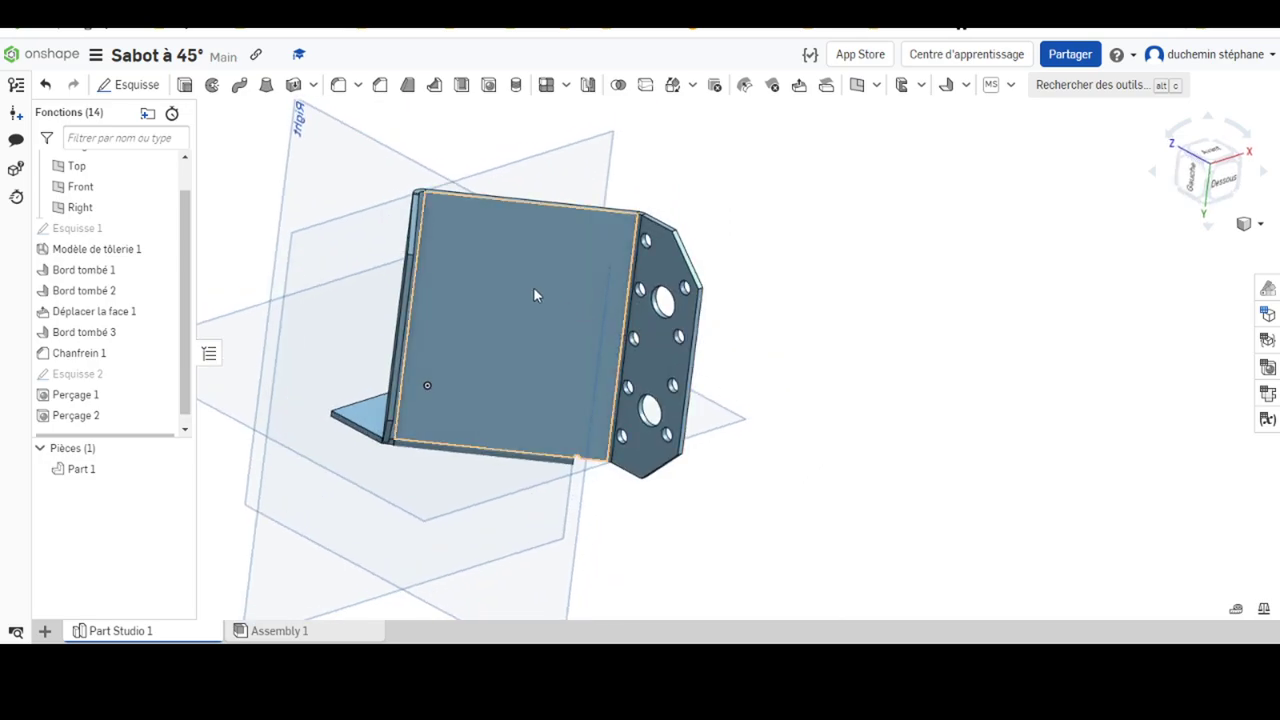
Start Esquisse 3 on the bracket's main face and view it normal to the sketch plane
click(527, 372)
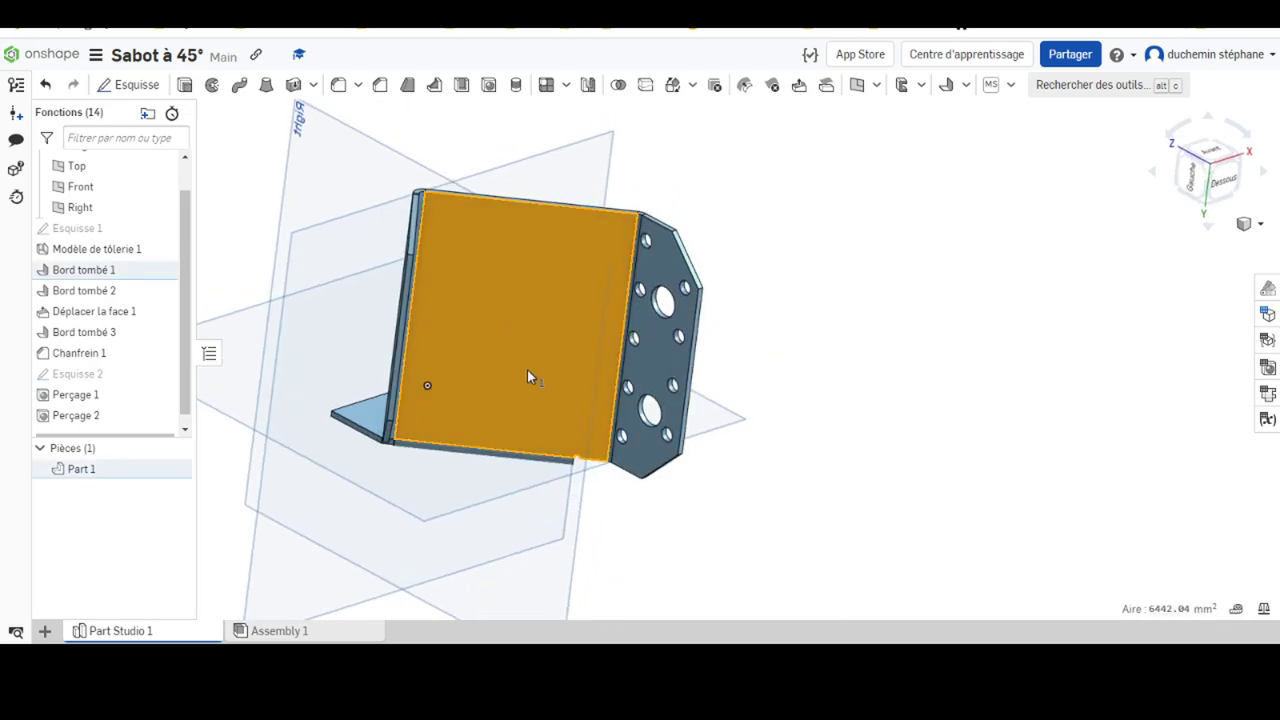
click(130, 84)
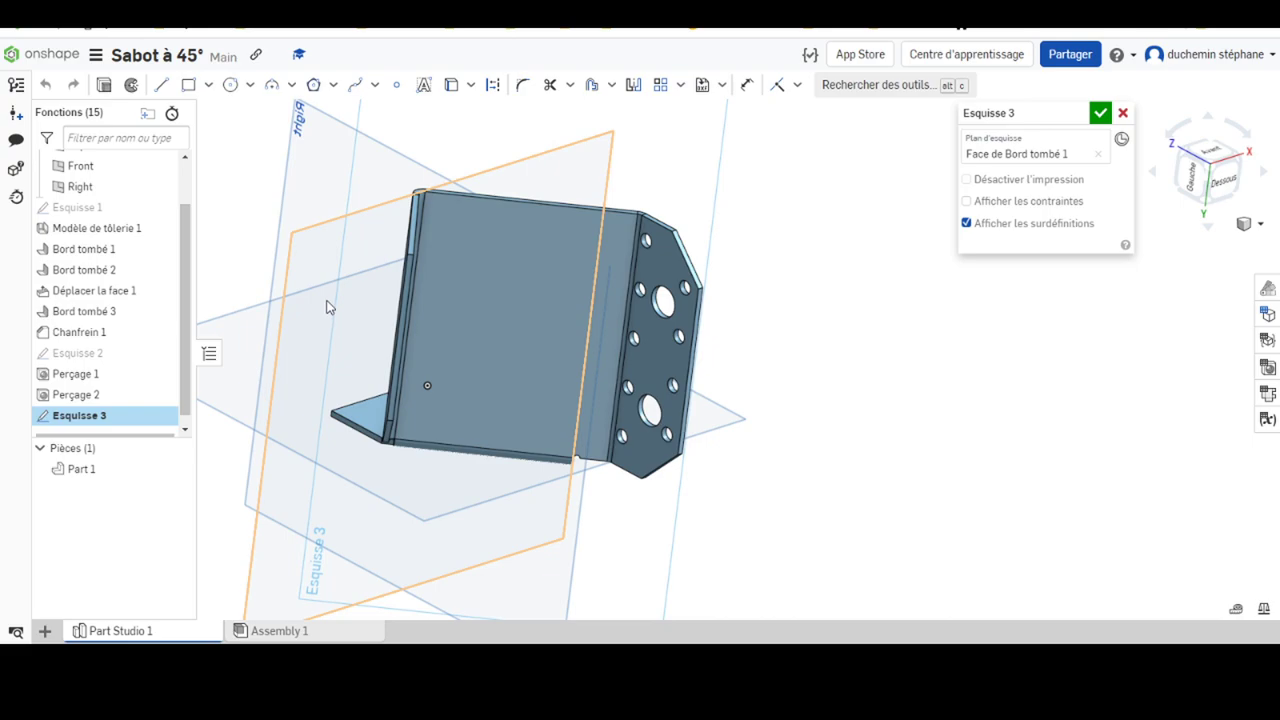
right_click(793, 218)
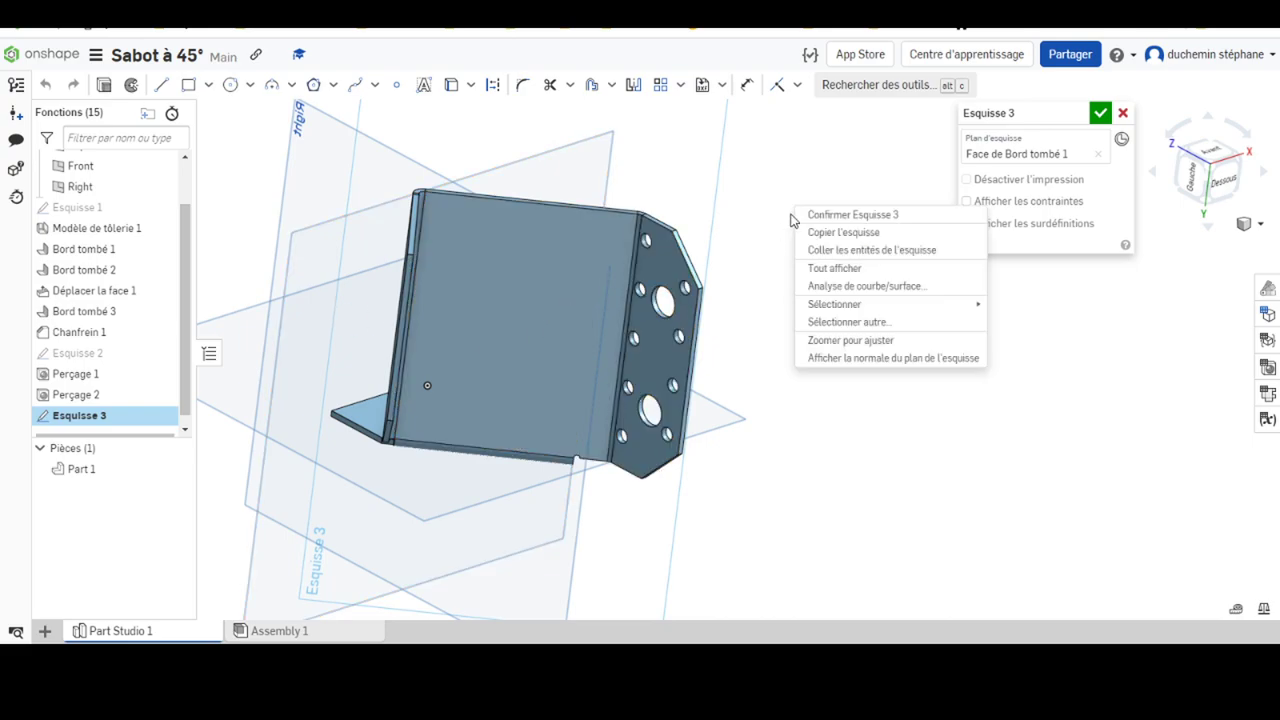
click(868, 357)
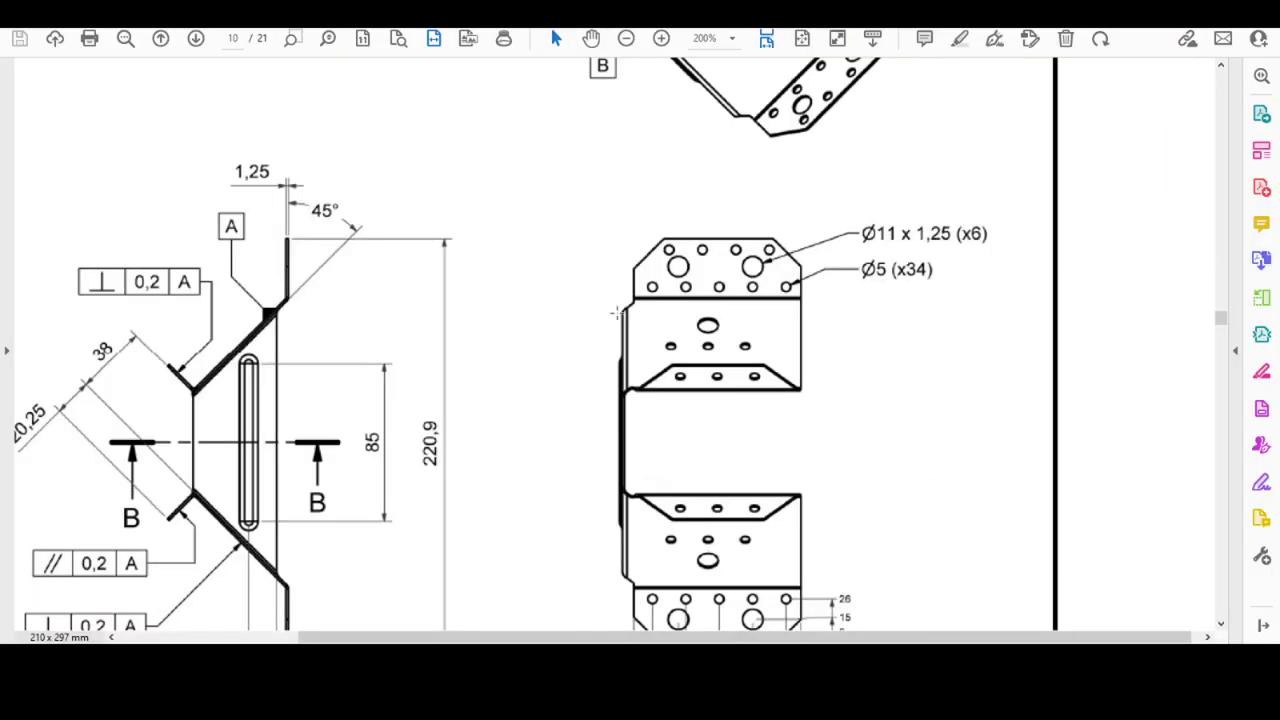
scroll(474, 217, up, 3)
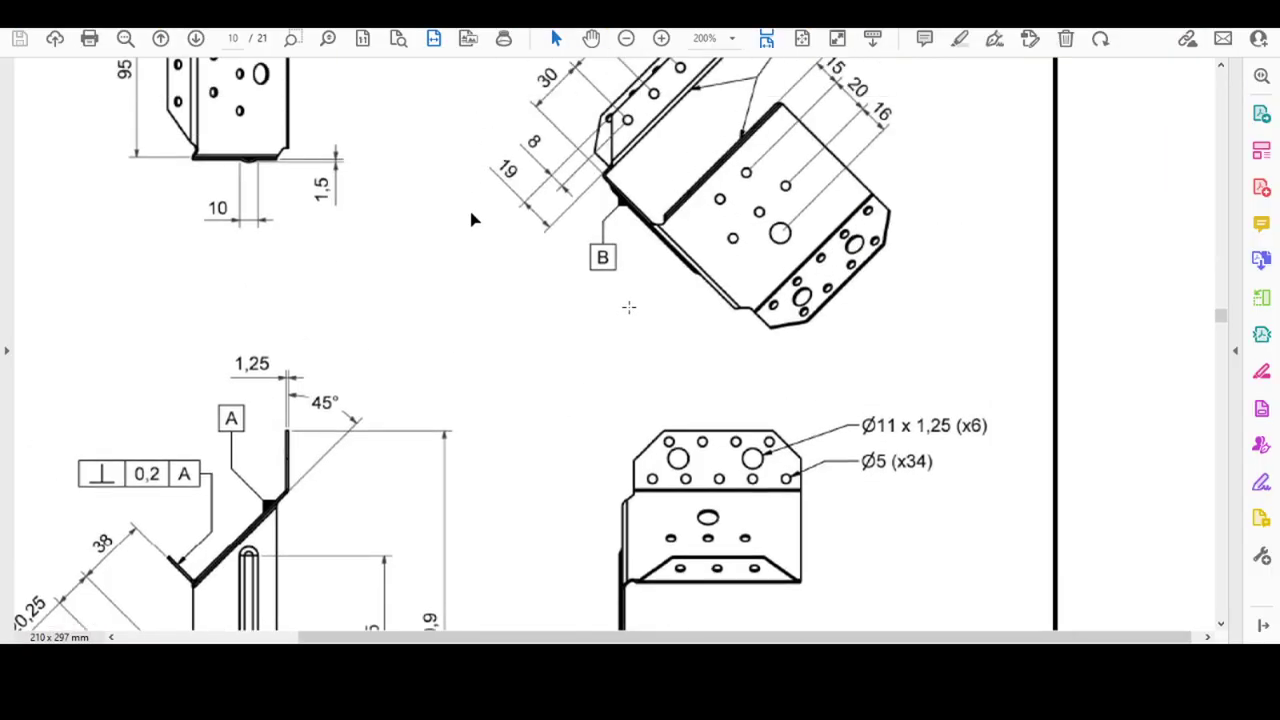
scroll(473, 295, up, 1)
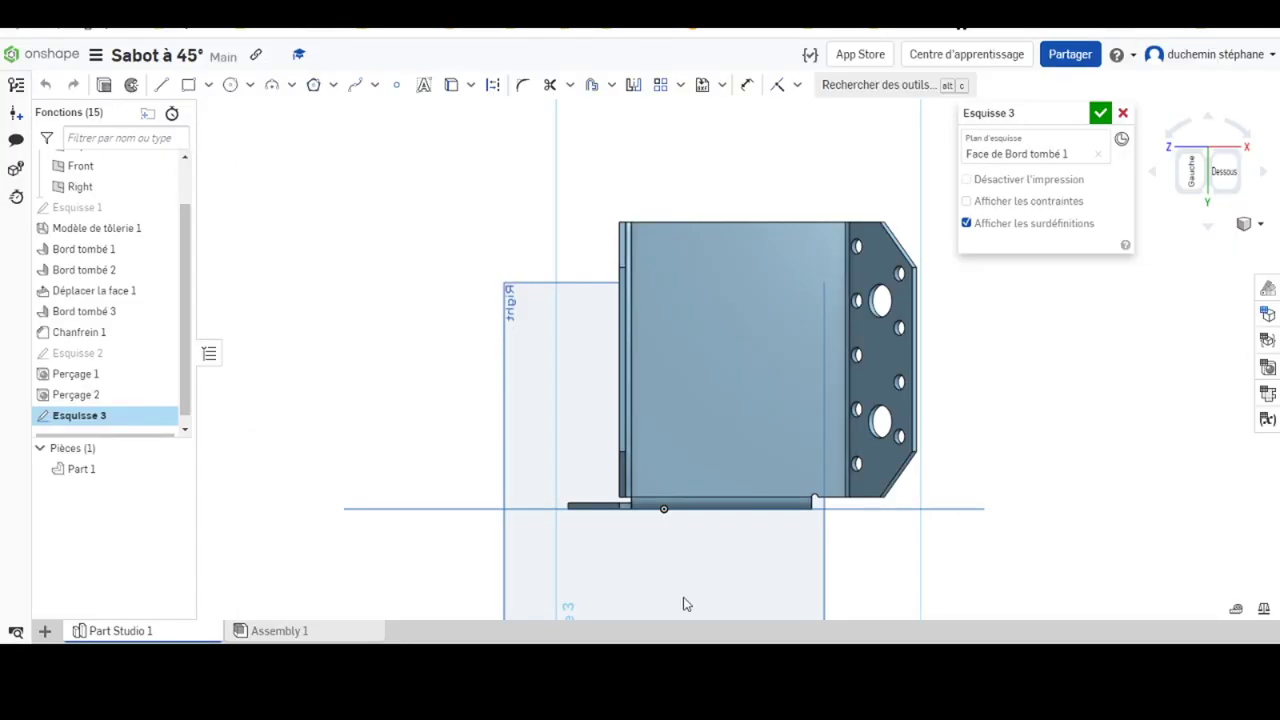
Draw three vertical construction lines from above the face to below the base
click(161, 85)
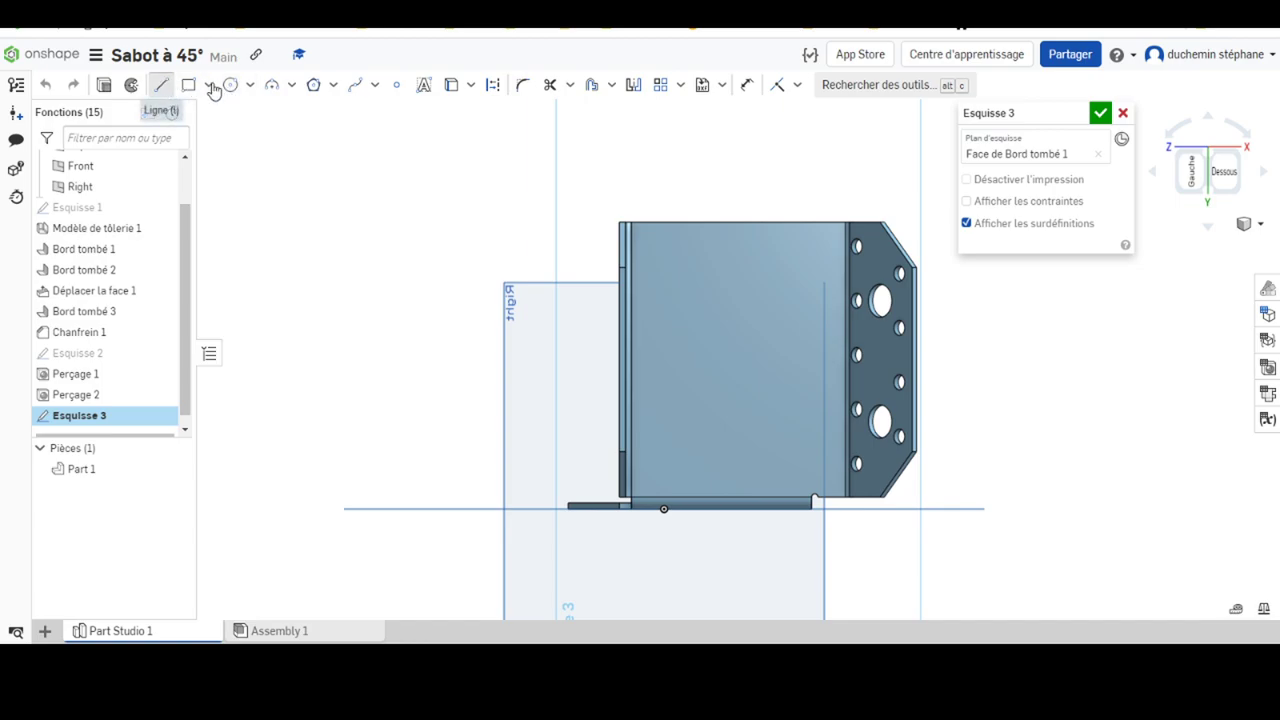
click(493, 85)
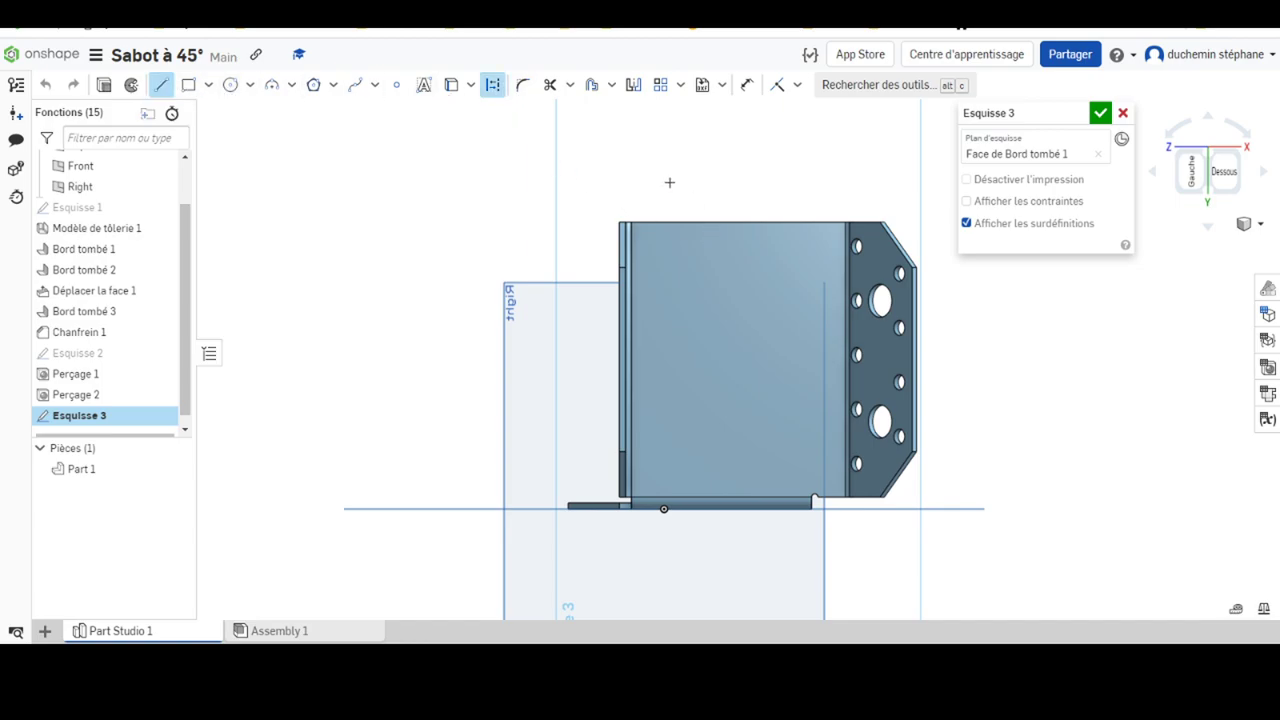
click(669, 182)
click(667, 577)
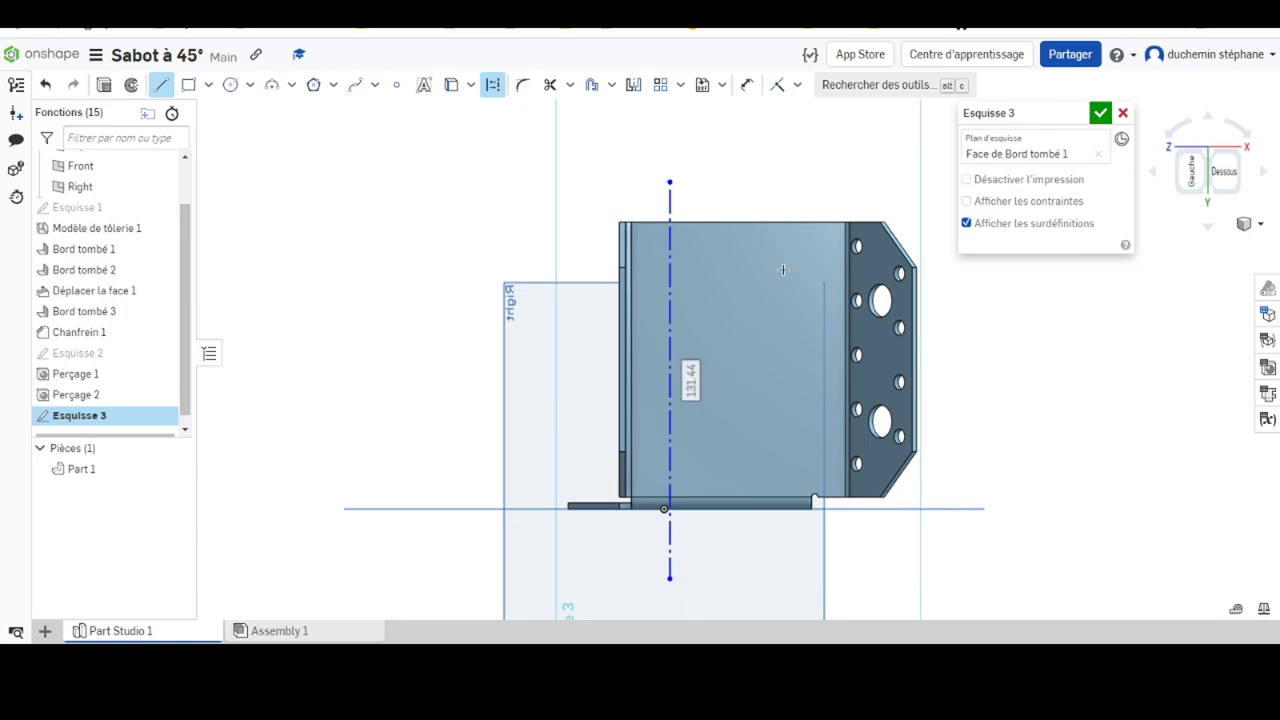
click(735, 181)
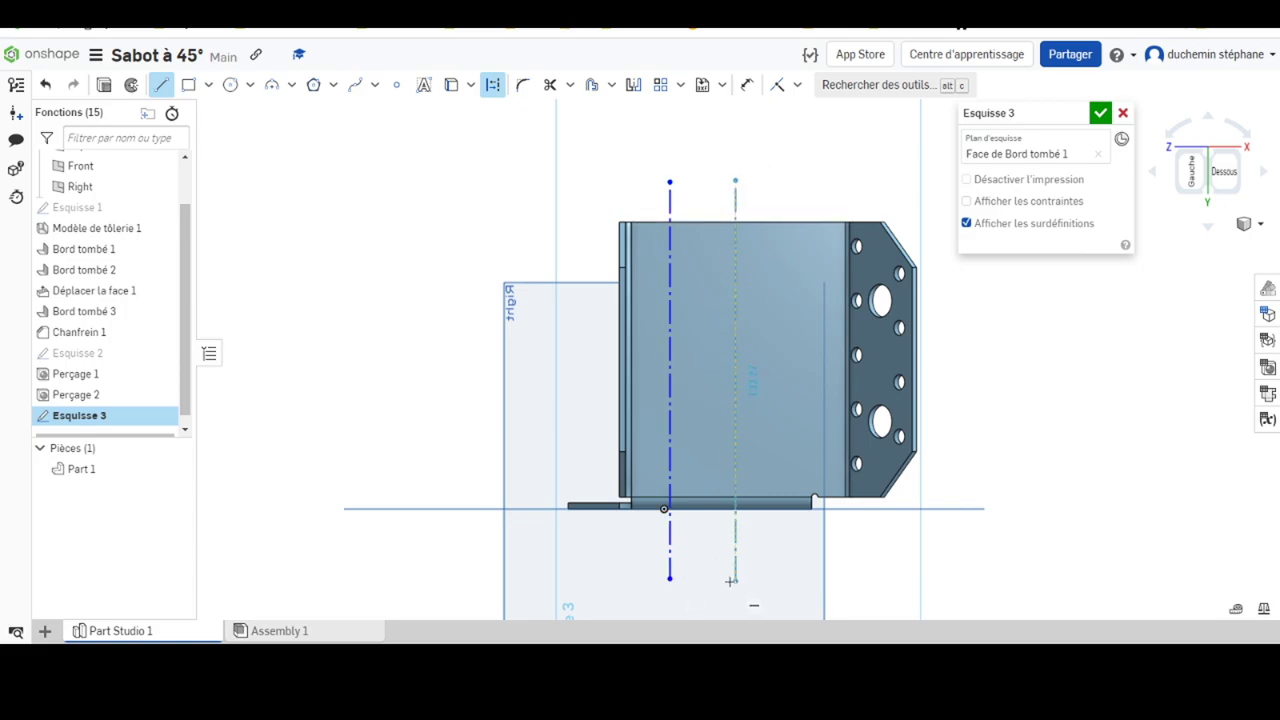
click(735, 580)
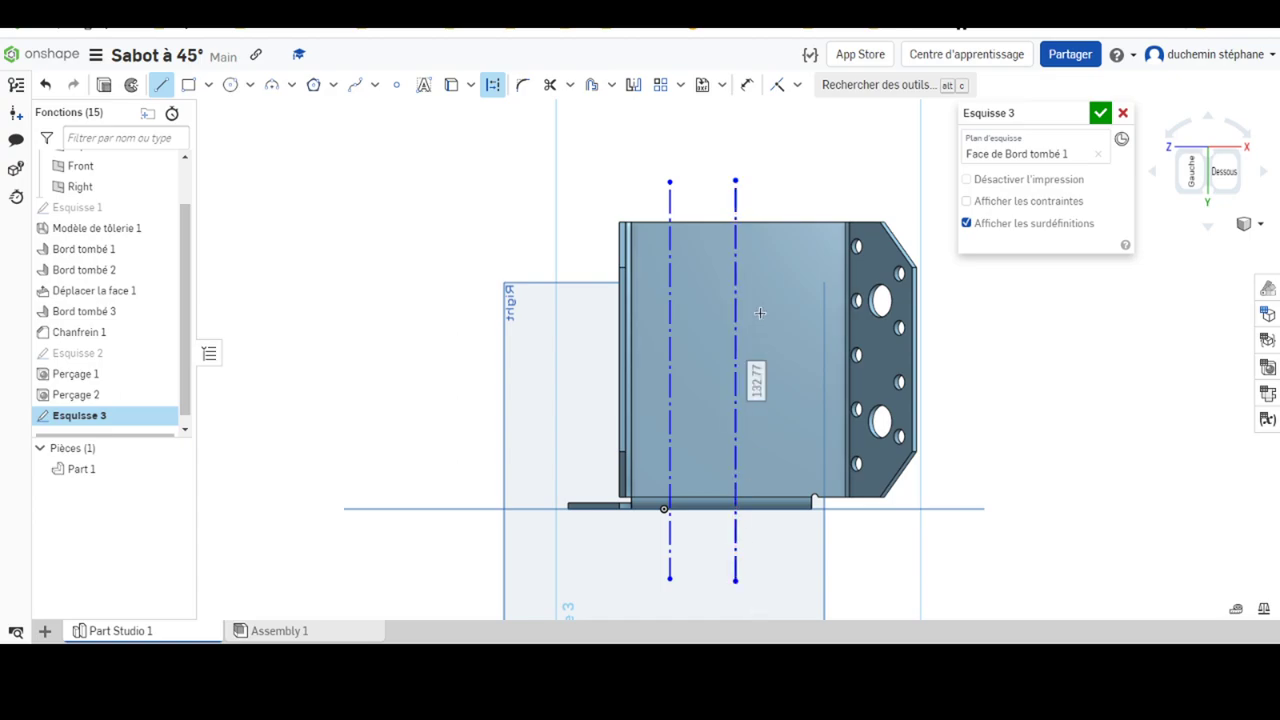
click(799, 165)
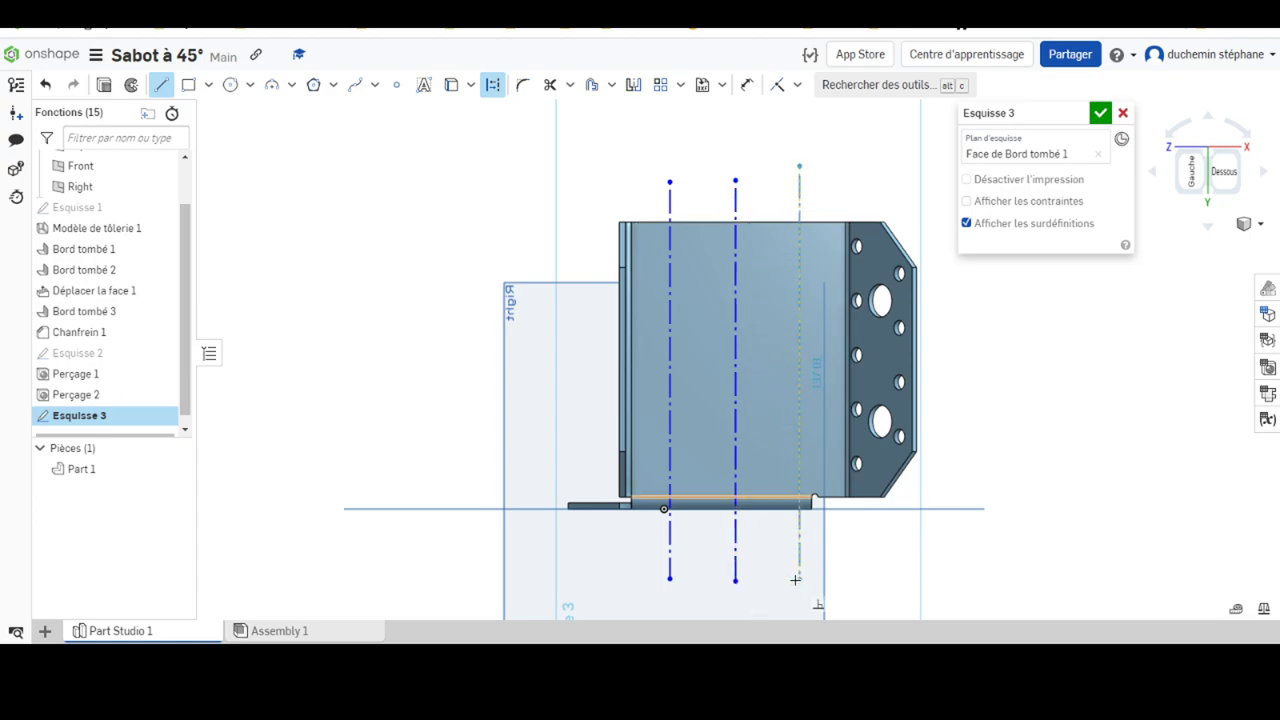
click(797, 579)
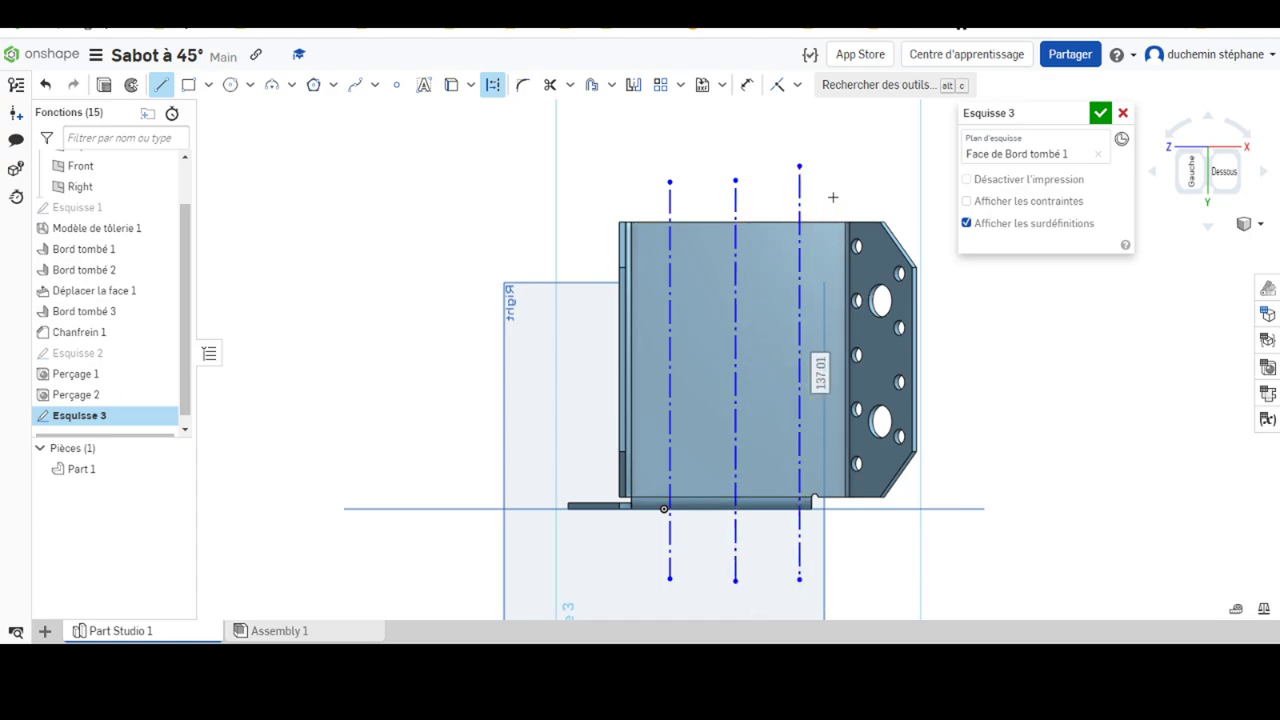
key(Escape)
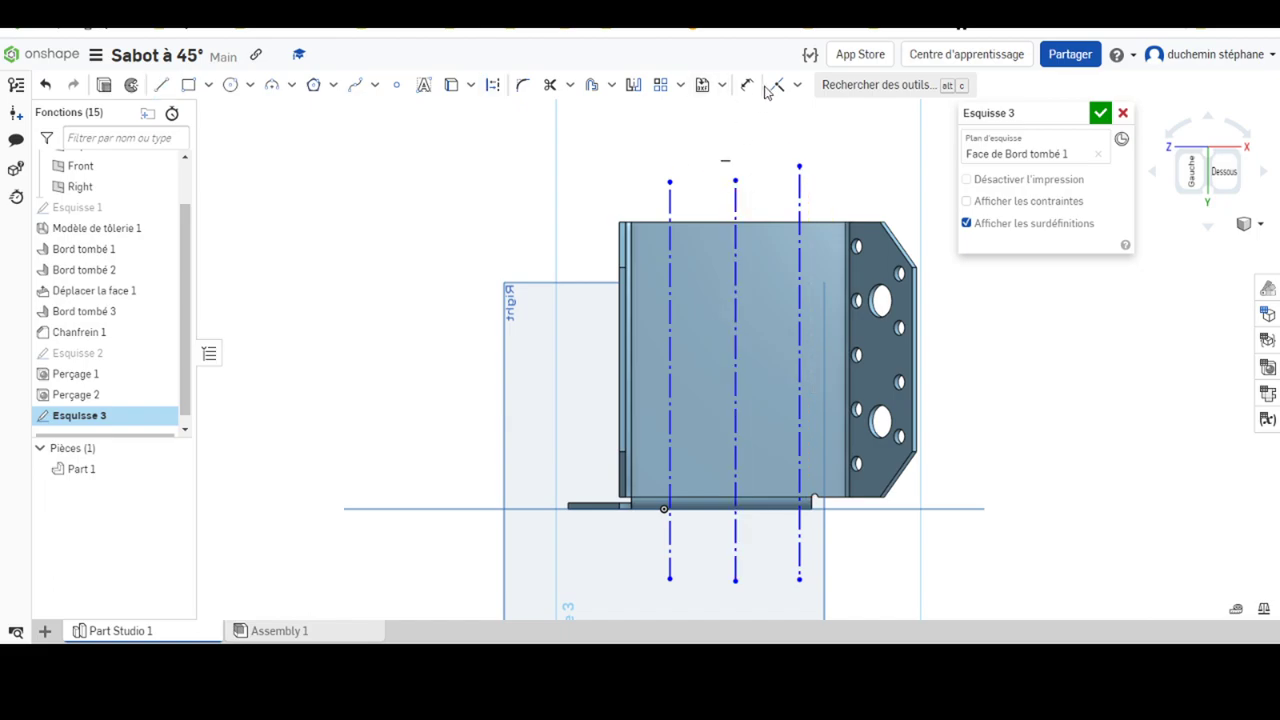
Dimension the first construction line 15 mm from the face edge
click(747, 88)
click(676, 275)
click(670, 275)
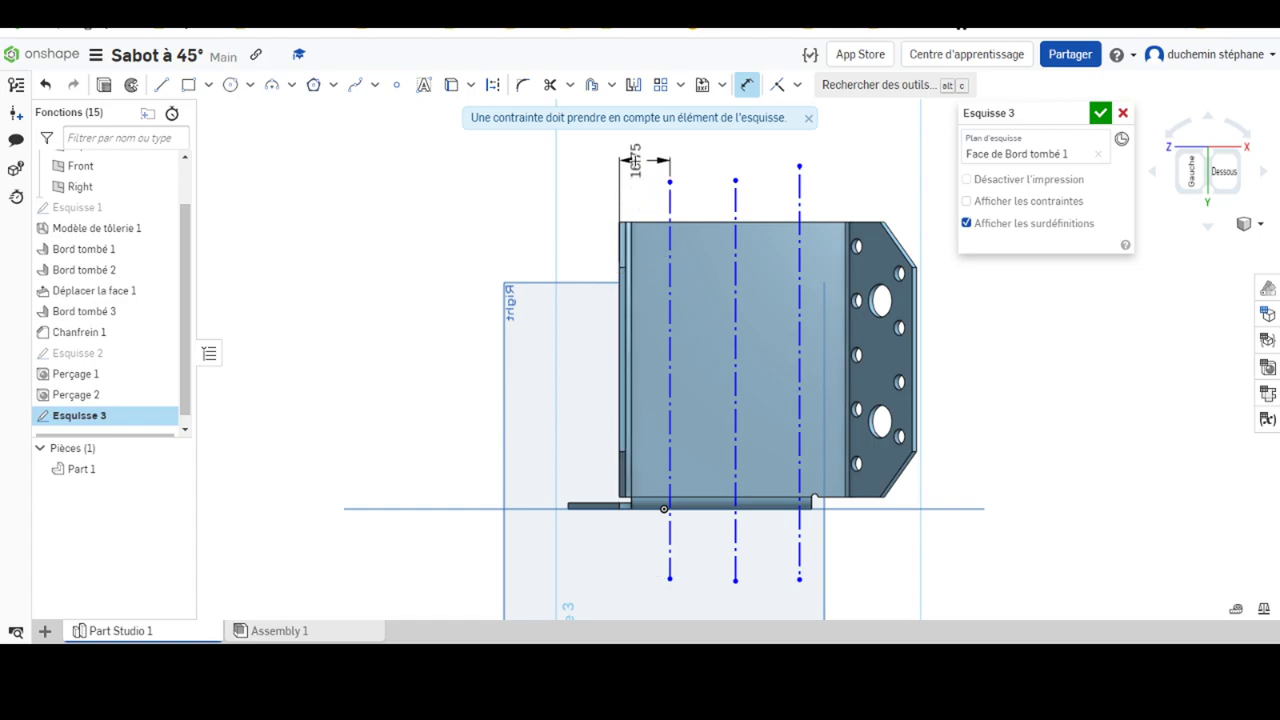
click(636, 160)
text(15)
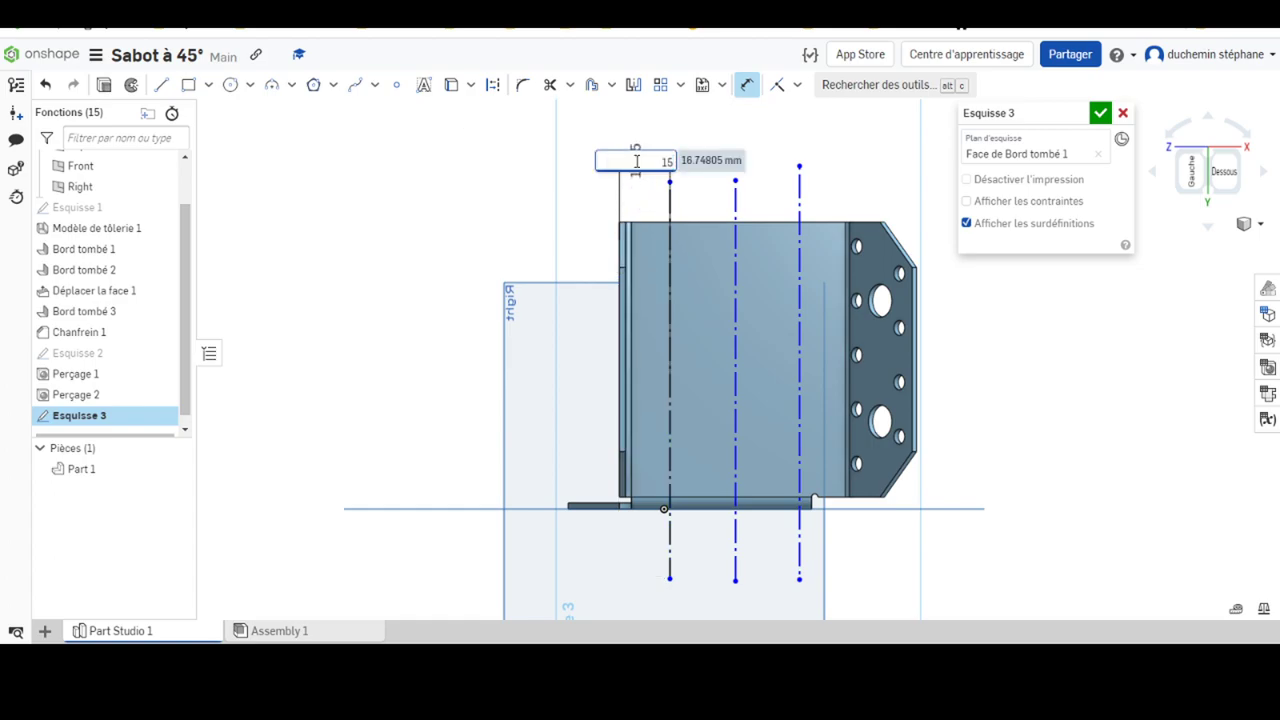
key(Return)
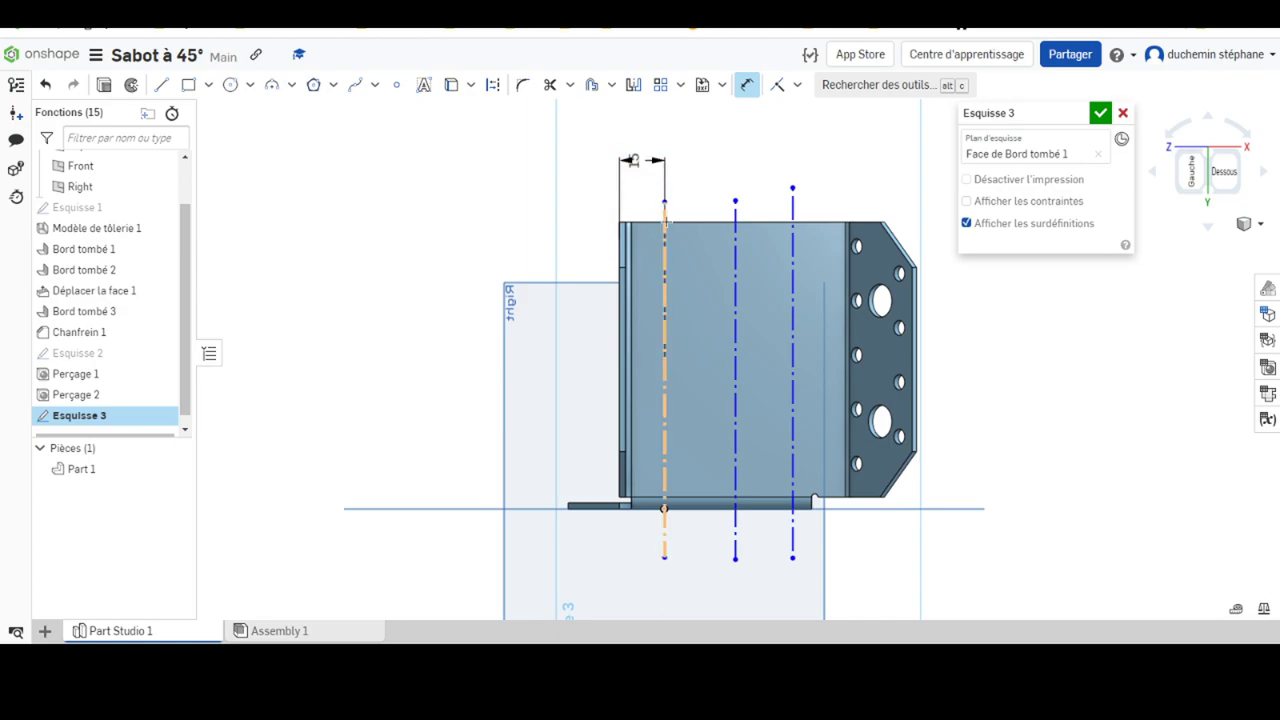
Add an 18 mm spacing between the first two lines, then delete the conflicting 20 dimension
click(665, 218)
click(735, 235)
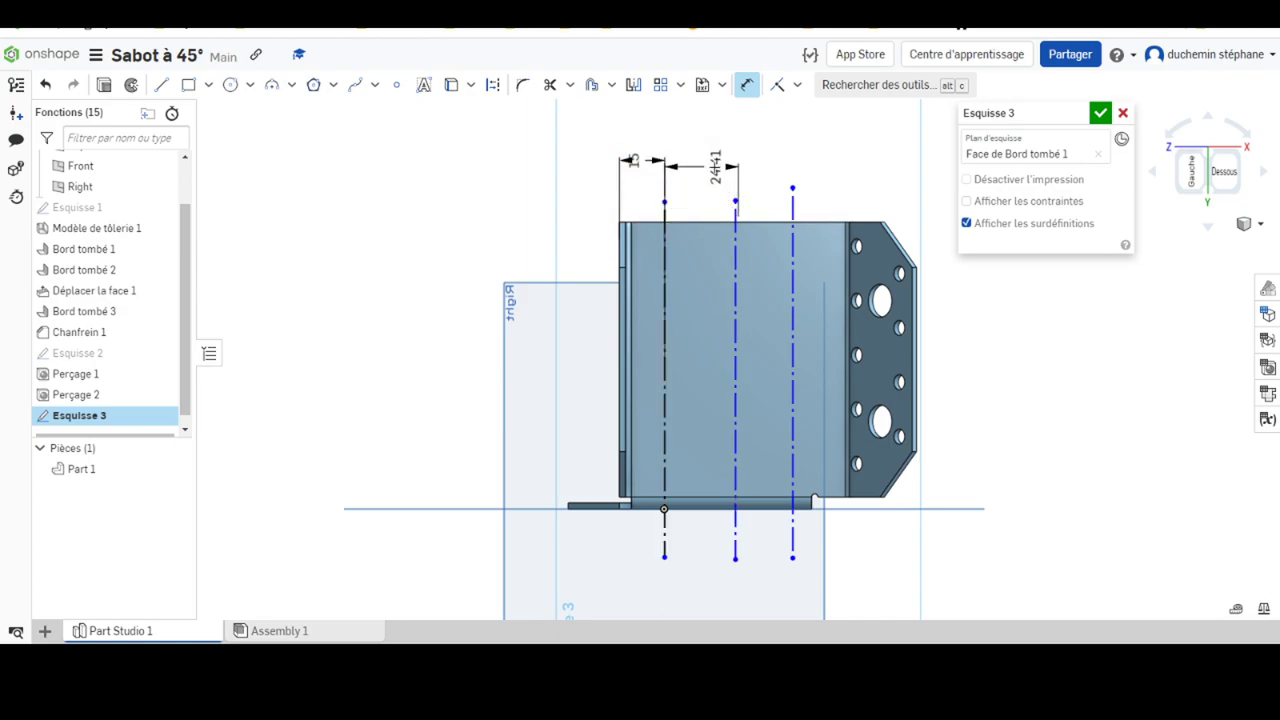
click(715, 165)
text(18)
key(Return)
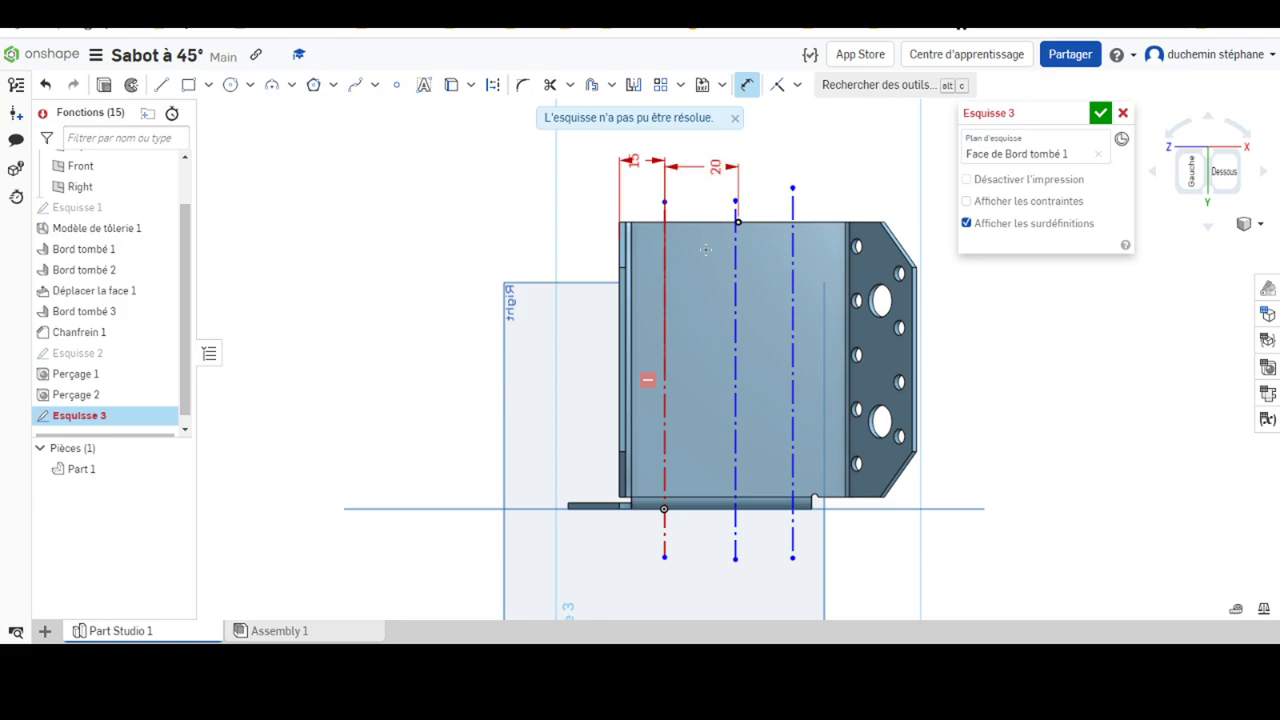
scroll(740, 215, down, 3)
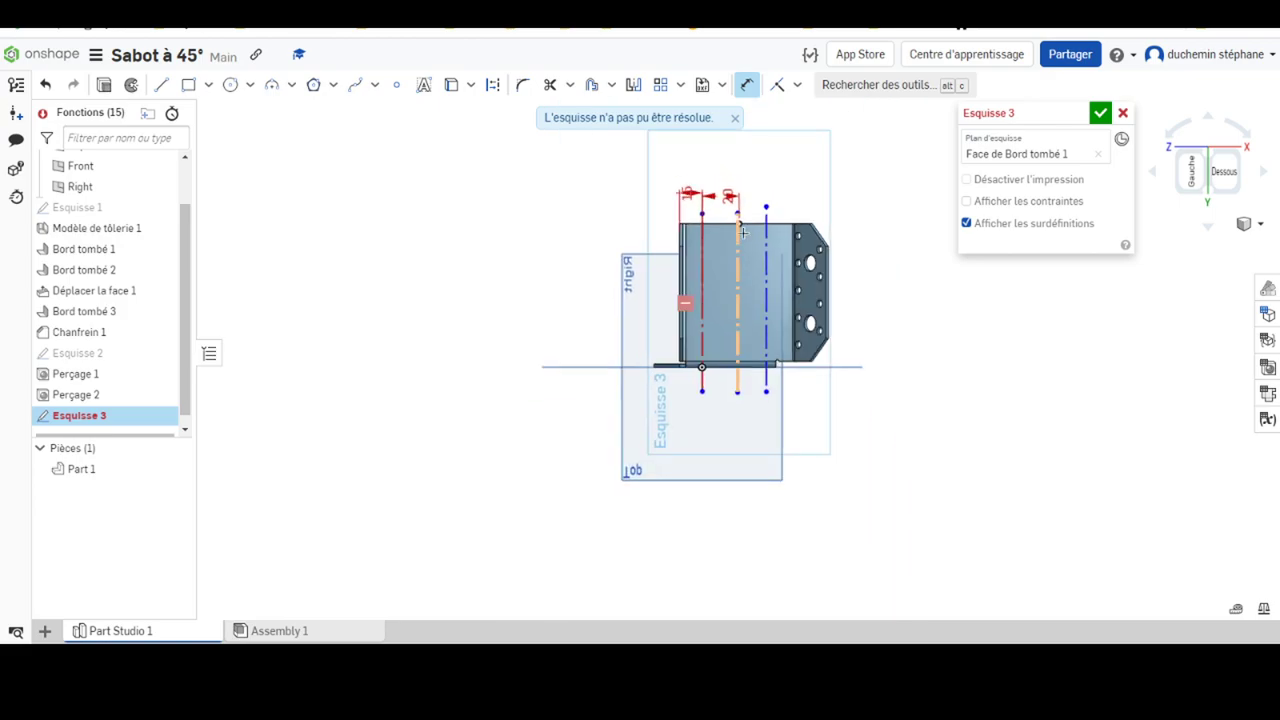
scroll(744, 220, up, 5)
scroll(746, 223, down, 2)
scroll(740, 215, down, 2)
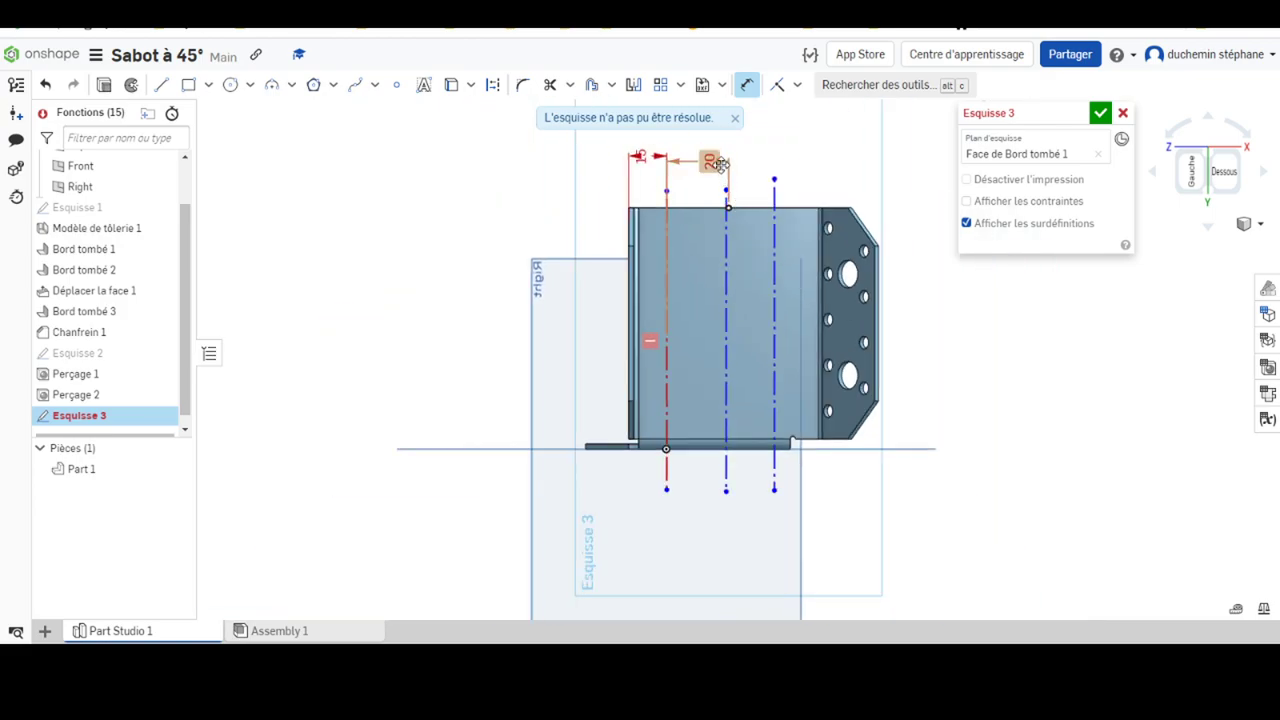
click(712, 162)
key(Delete)
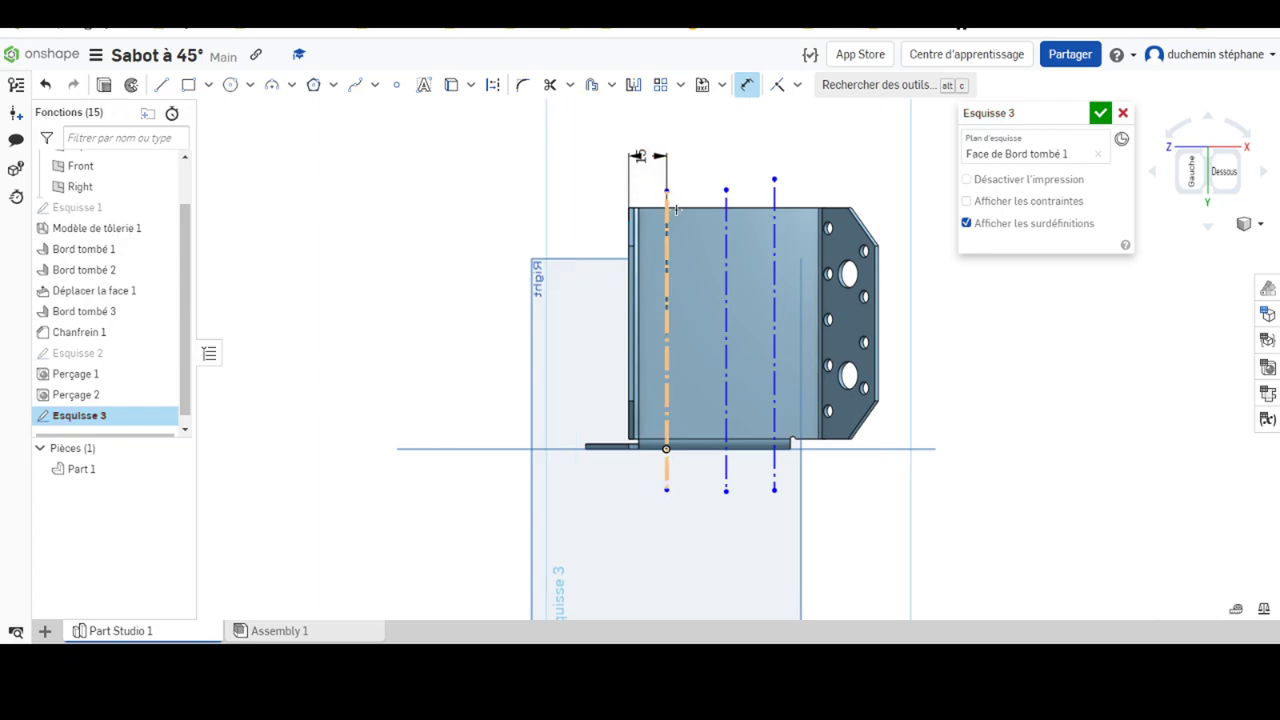
Space the lines 20 mm left-to-middle and 16 mm middle-to-right, then return to the PDF
click(667, 265)
click(726, 262)
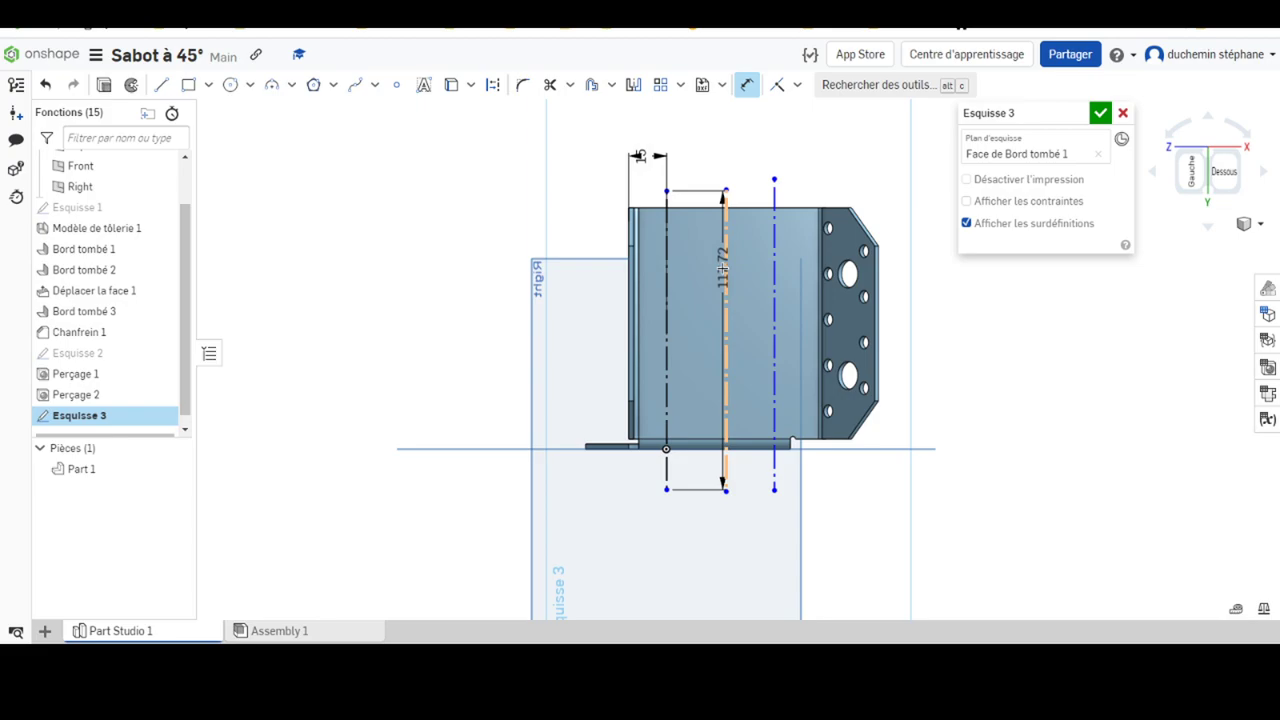
click(700, 166)
text(20)
key(Return)
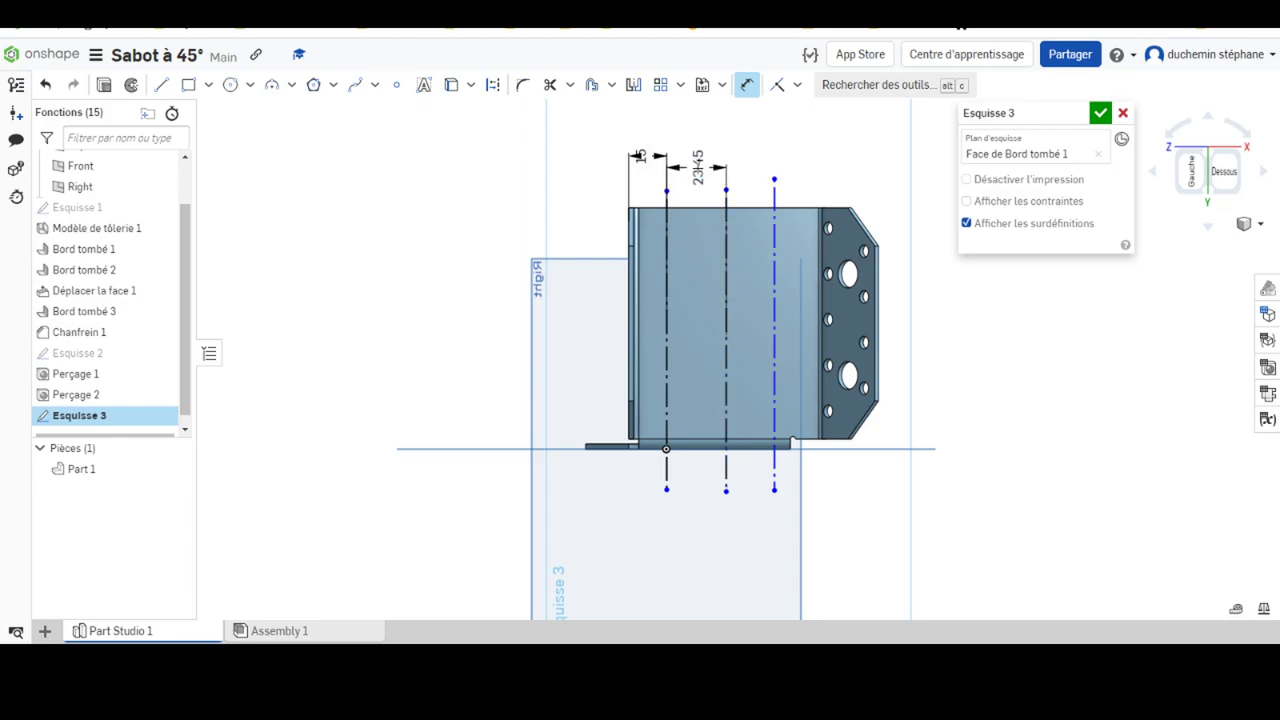
click(719, 248)
click(774, 250)
click(745, 158)
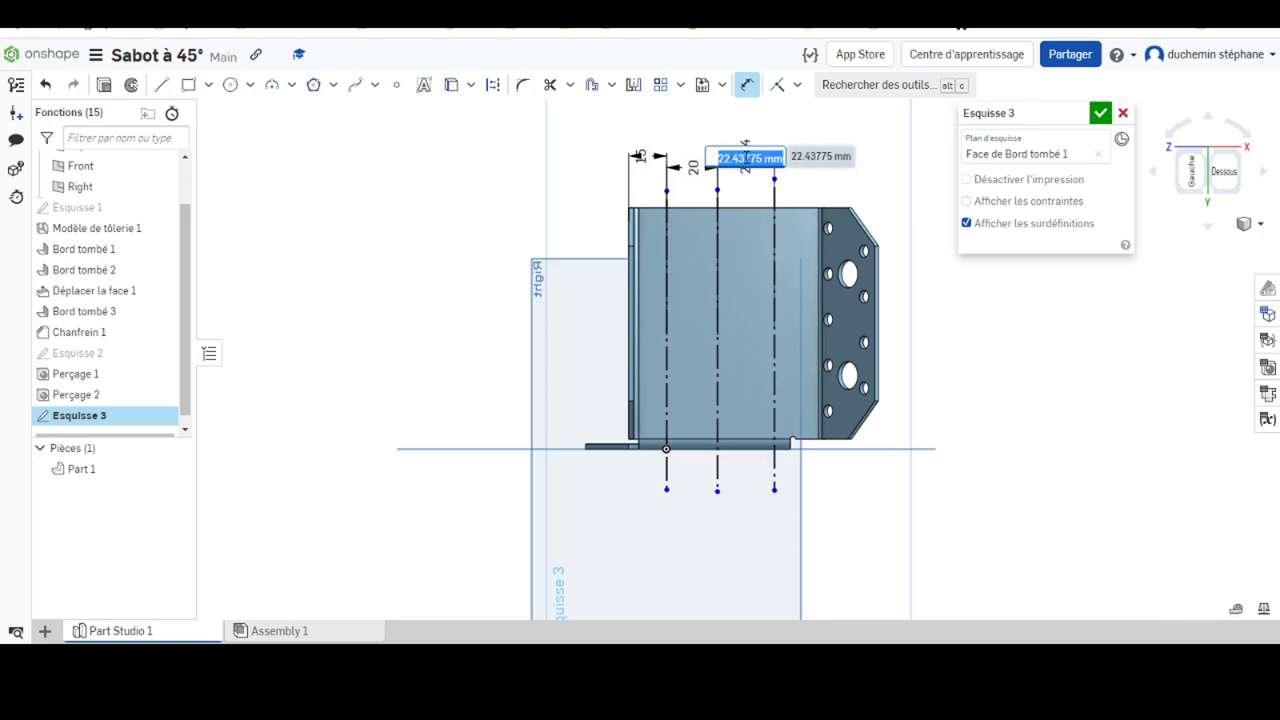
text(16)
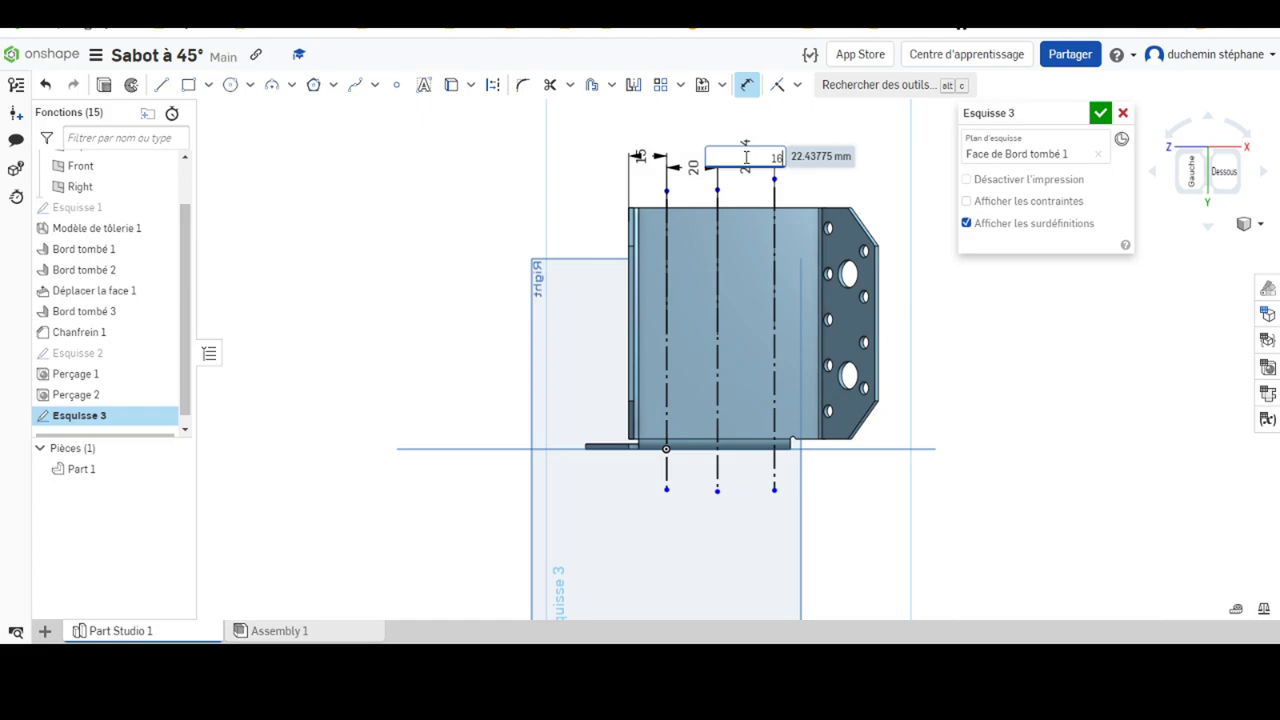
key(Return)
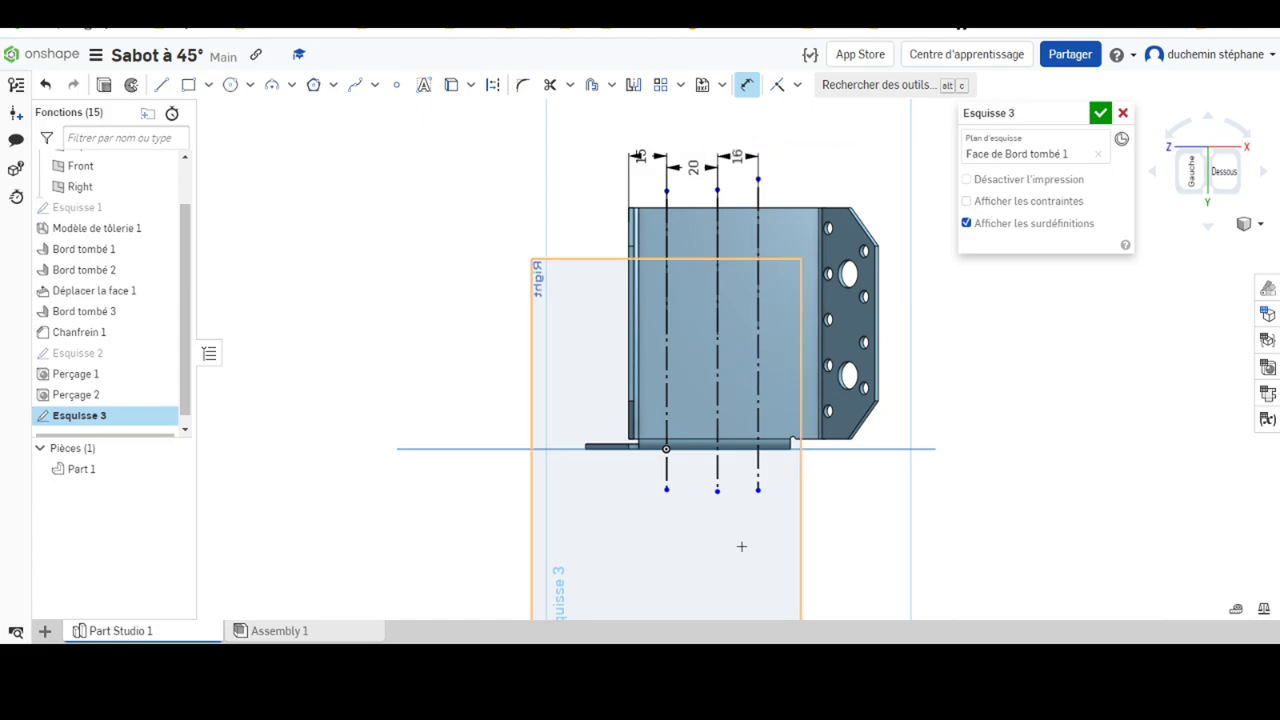
key(alt+Tab)
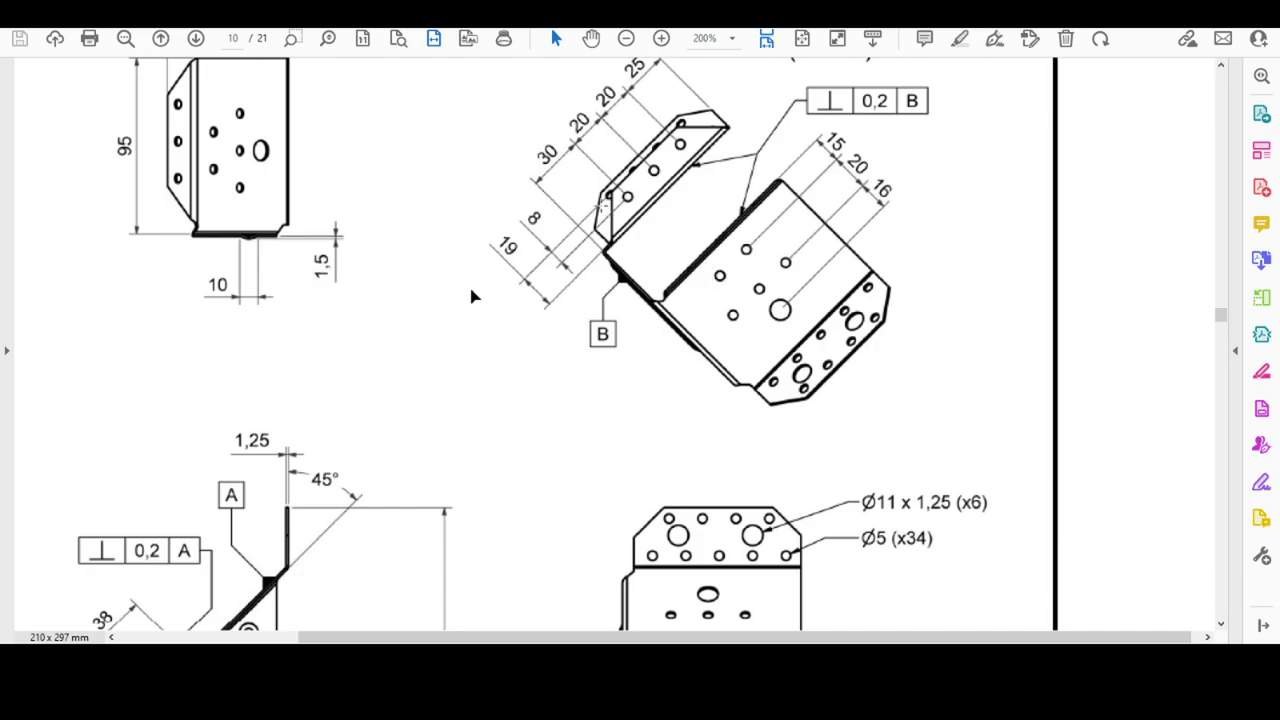
scroll(474, 296, down, 1)
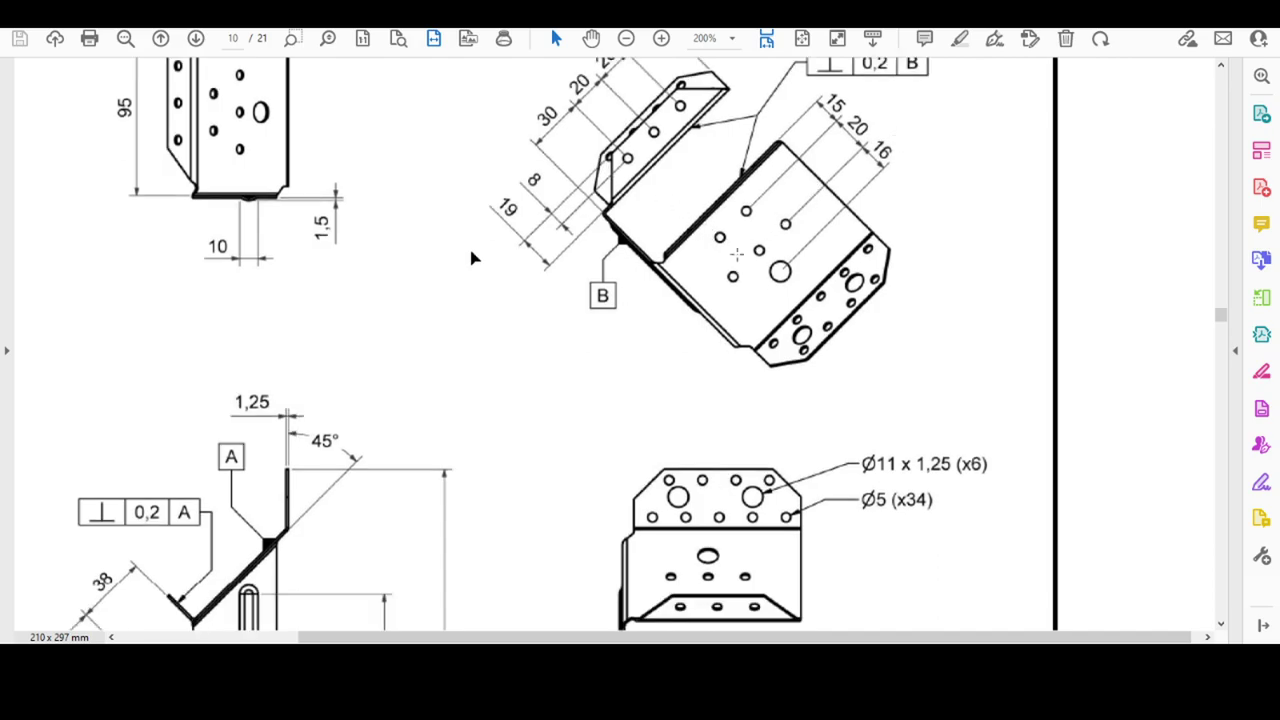
scroll(736, 254, down, 1)
scroll(736, 254, down, 6)
scroll(700, 280, up, 3)
scroll(670, 308, up, 4)
scroll(670, 308, up, 1)
scroll(670, 308, up, 1)
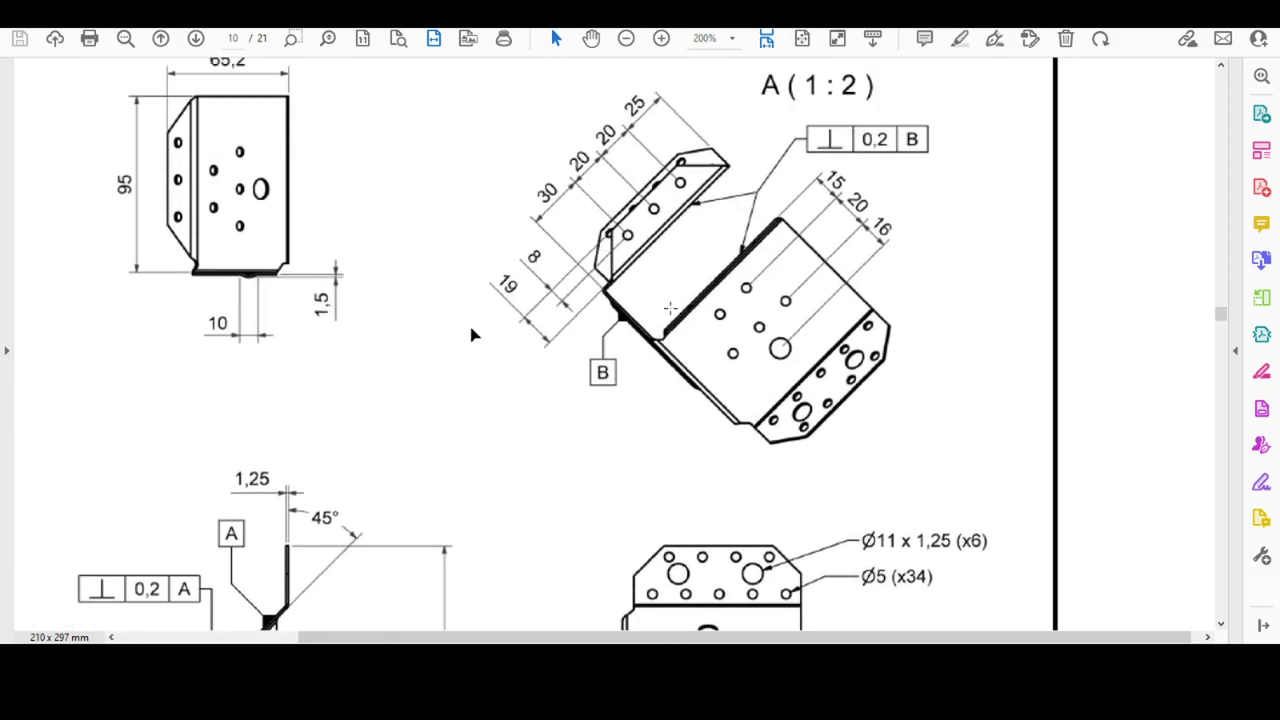
scroll(670, 308, down, 2)
scroll(670, 308, down, 3)
scroll(670, 308, down, 3)
scroll(670, 308, down, 4)
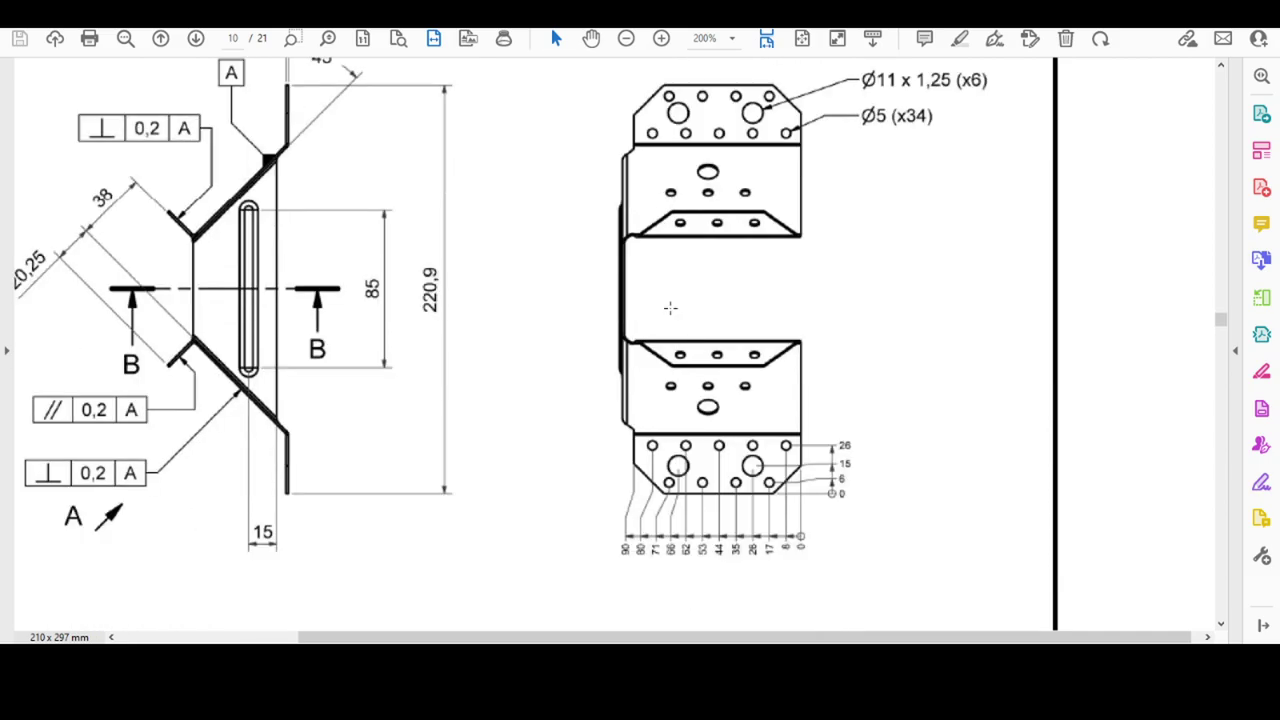
scroll(670, 308, up, 1)
scroll(670, 308, up, 7)
scroll(670, 308, up, 5)
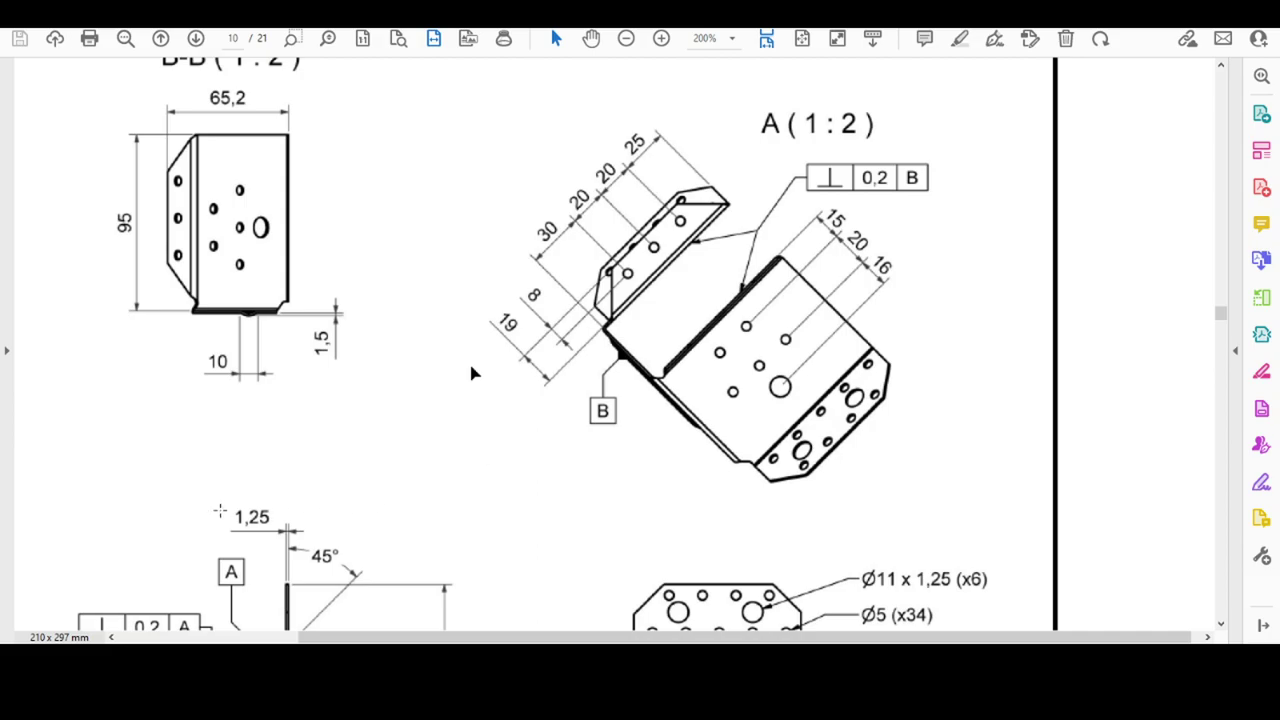
Read the section, isometric and flat views on page 10 of the PDF drawing, then return to Onshape
scroll(220, 510, down, 2)
scroll(215, 495, down, 5)
scroll(210, 483, down, 3)
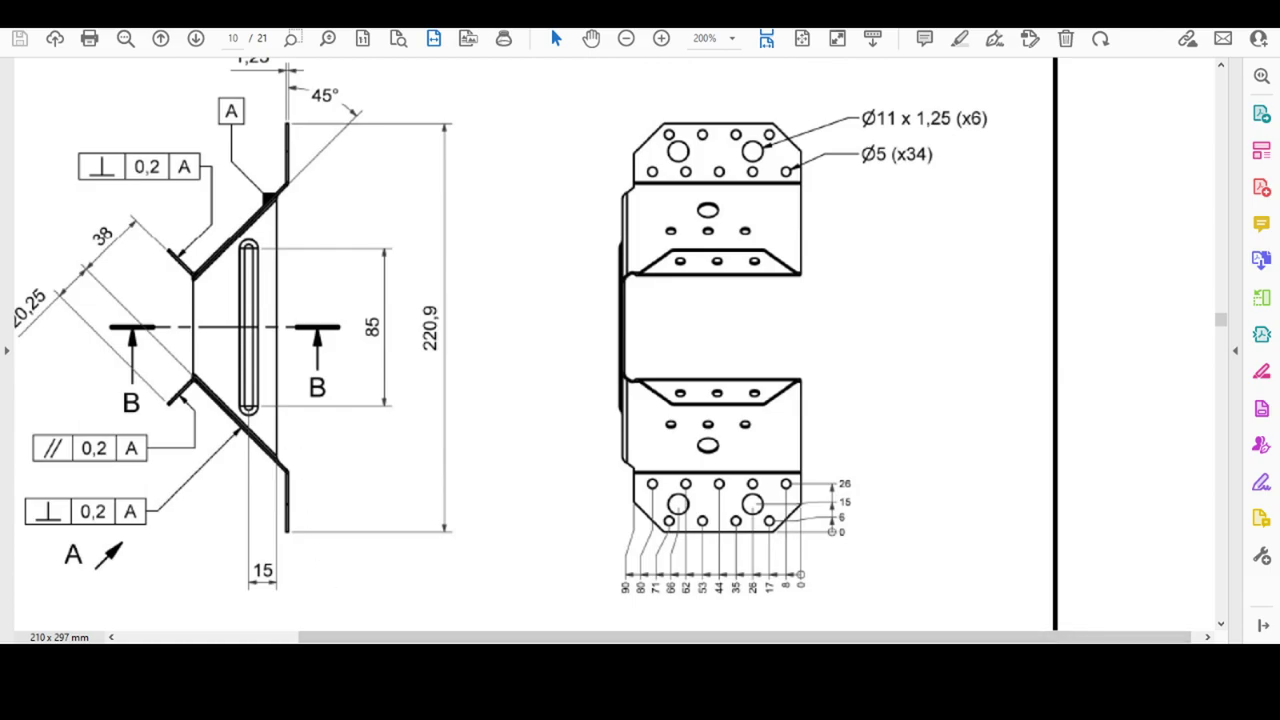
scroll(468, 210, up, 7)
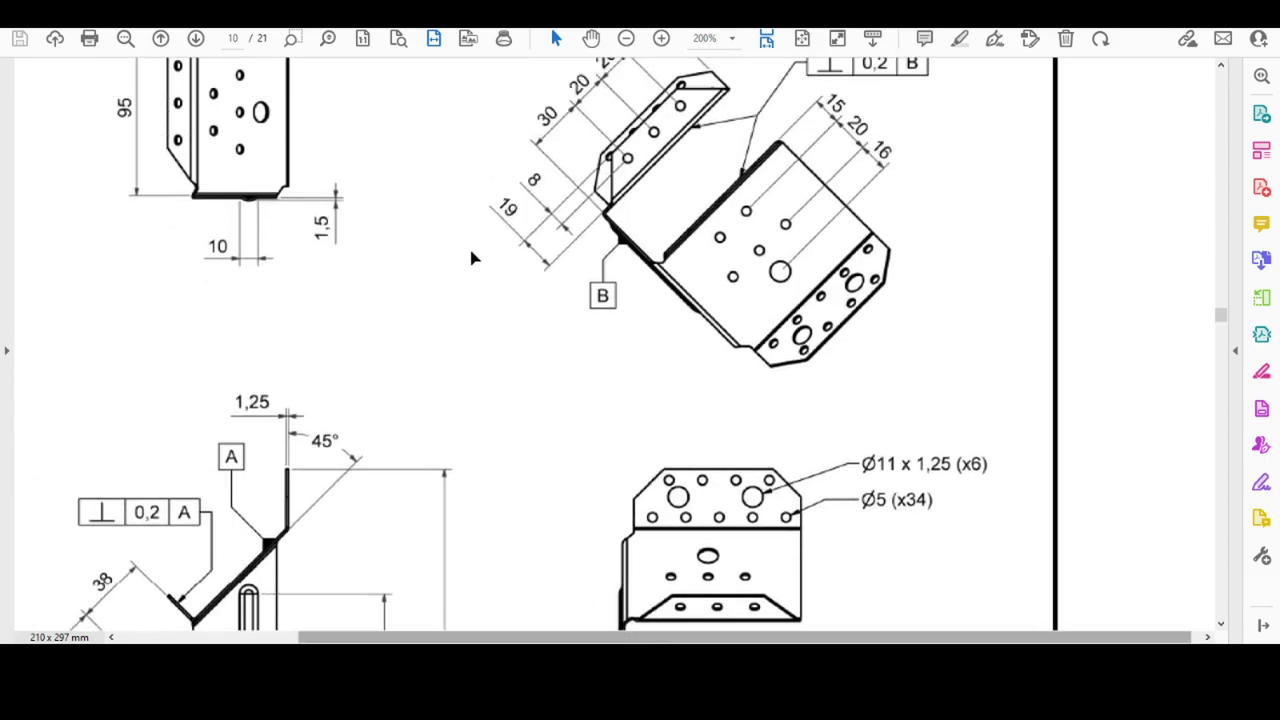
key(alt+Tab)
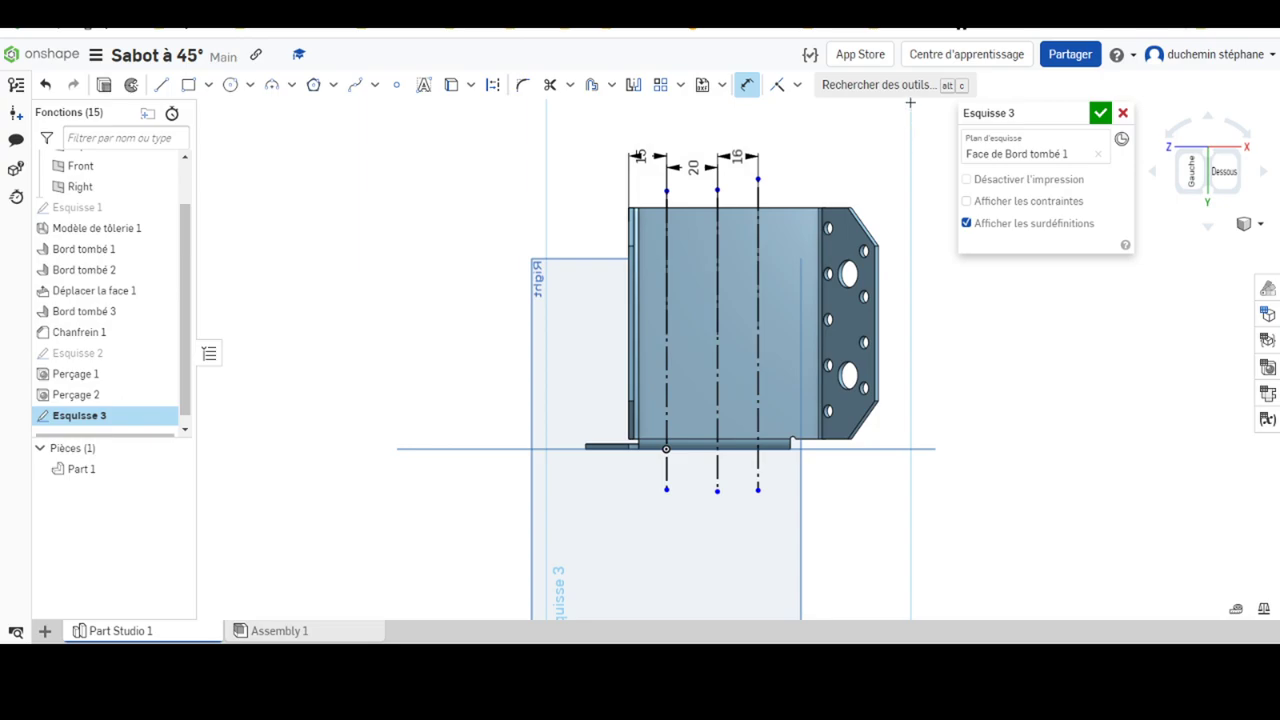
Draw a horizontal construction line across the face, extending past the flange
click(161, 84)
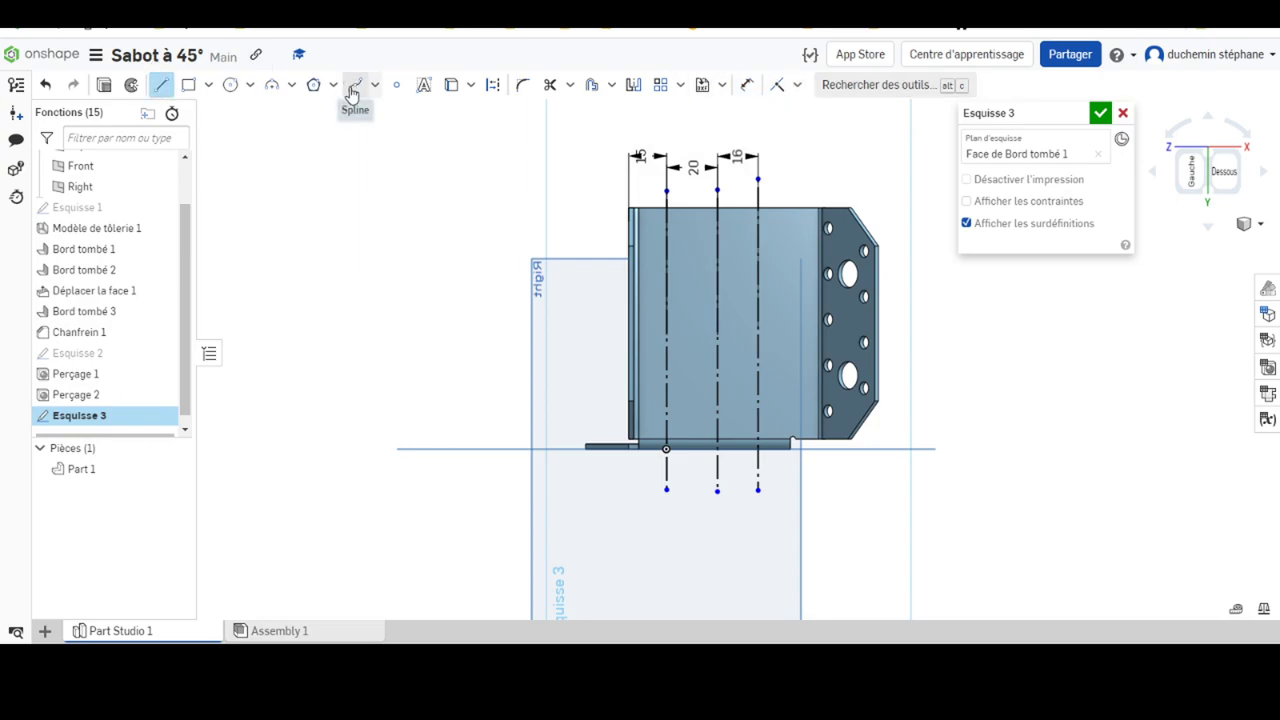
click(492, 84)
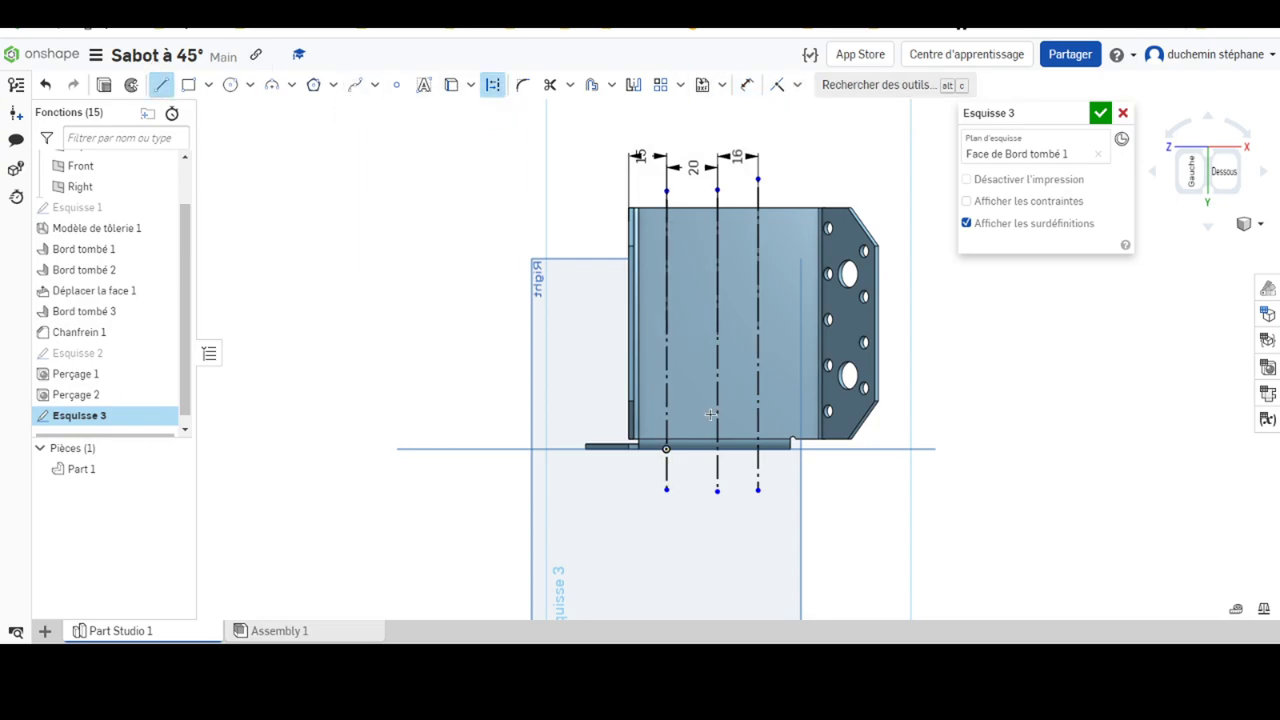
click(637, 322)
click(974, 322)
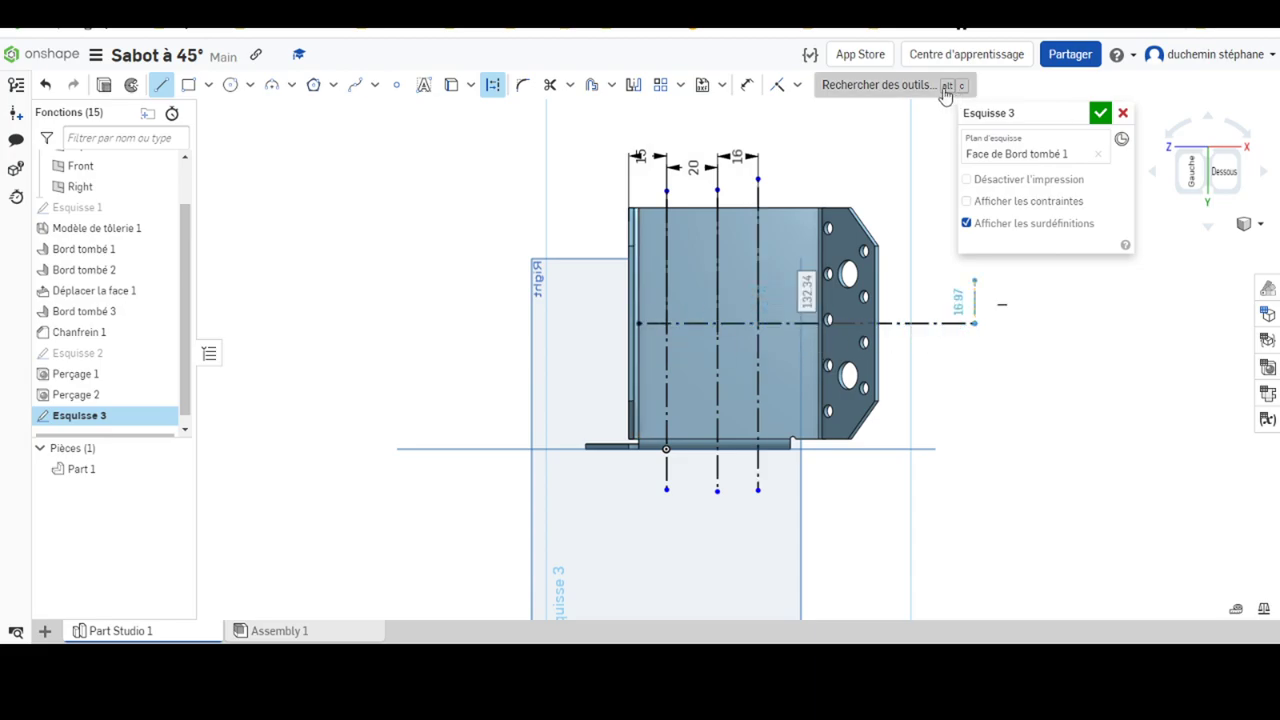
key(Escape)
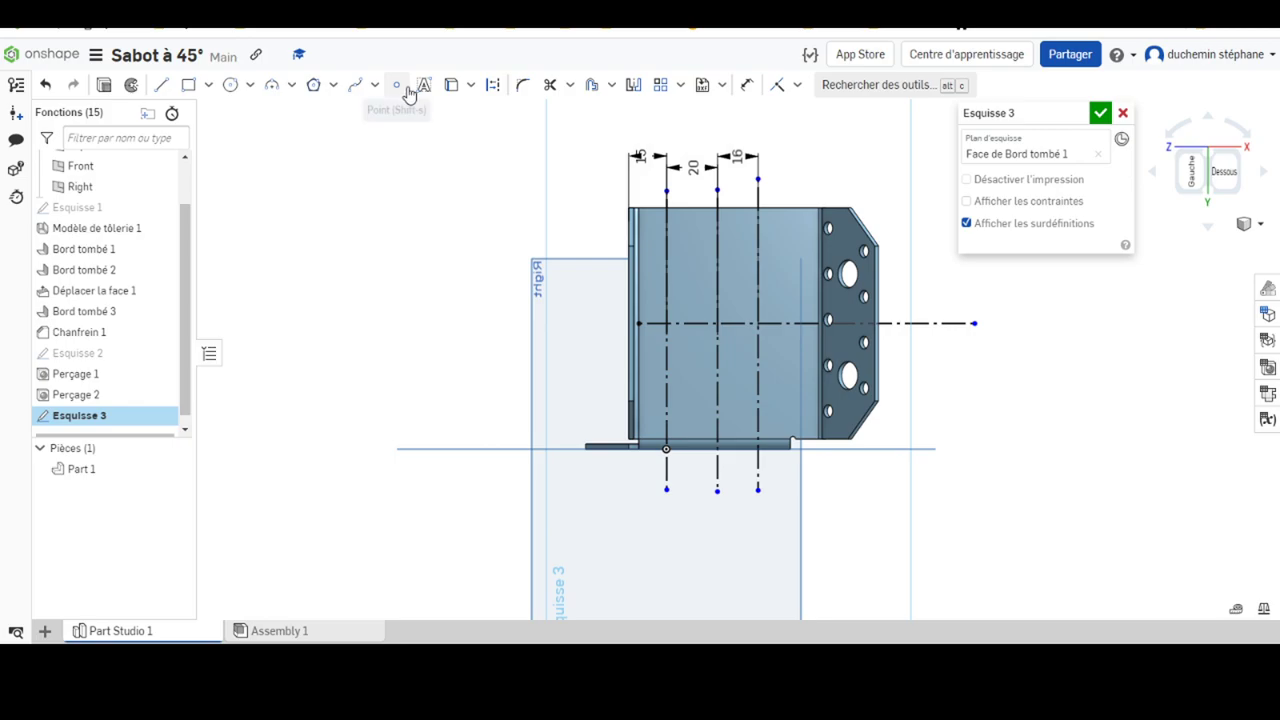
Place points on the left, middle and right vertical lines, mirror them across the axis, and close the sketch
click(396, 84)
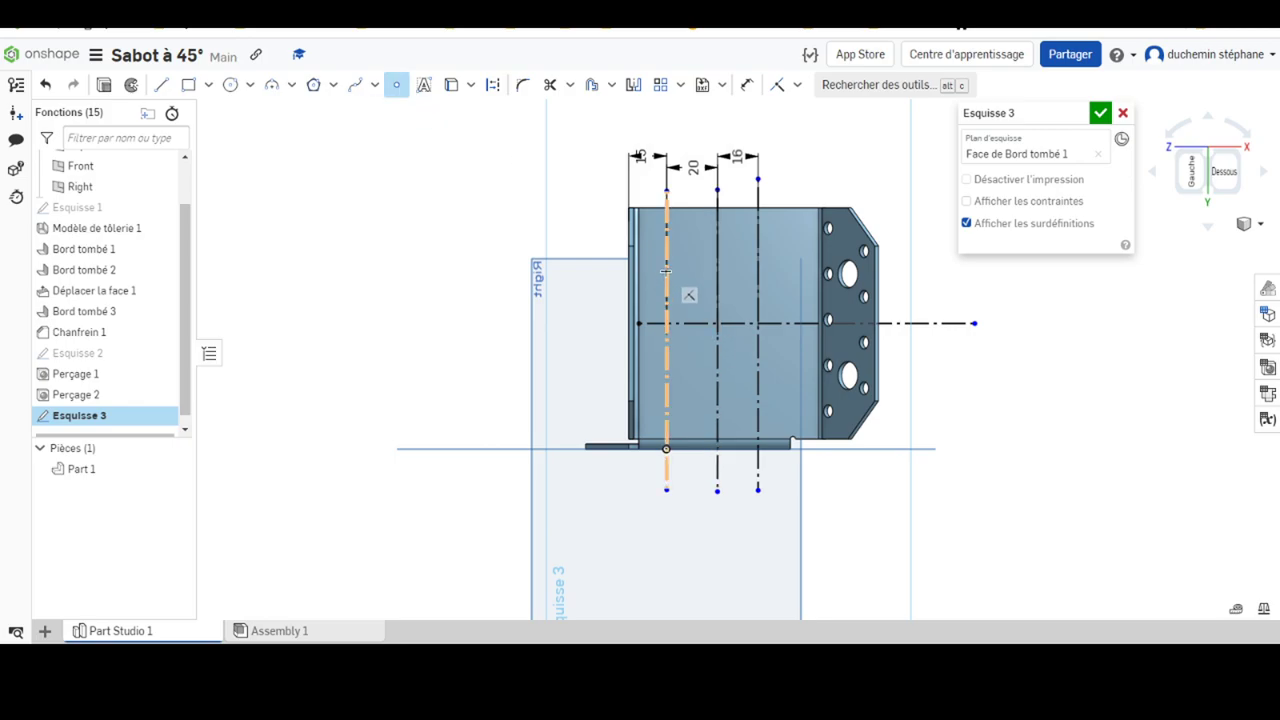
click(666, 270)
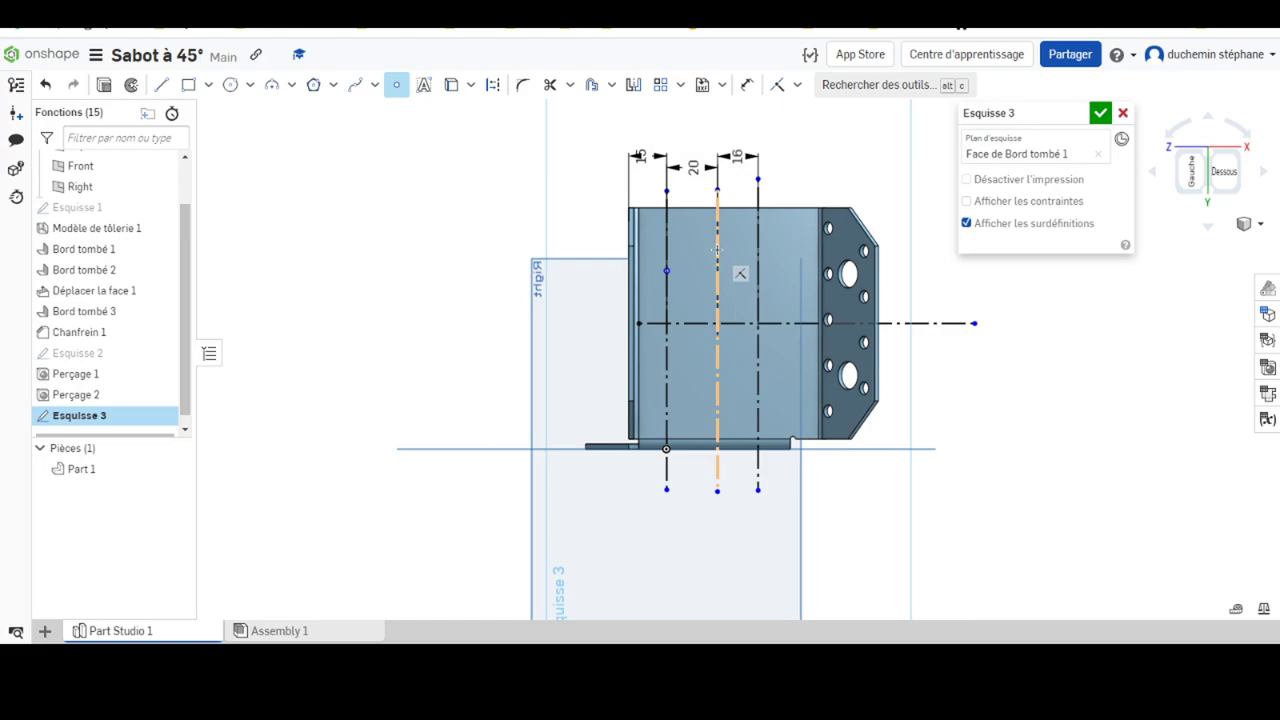
click(716, 248)
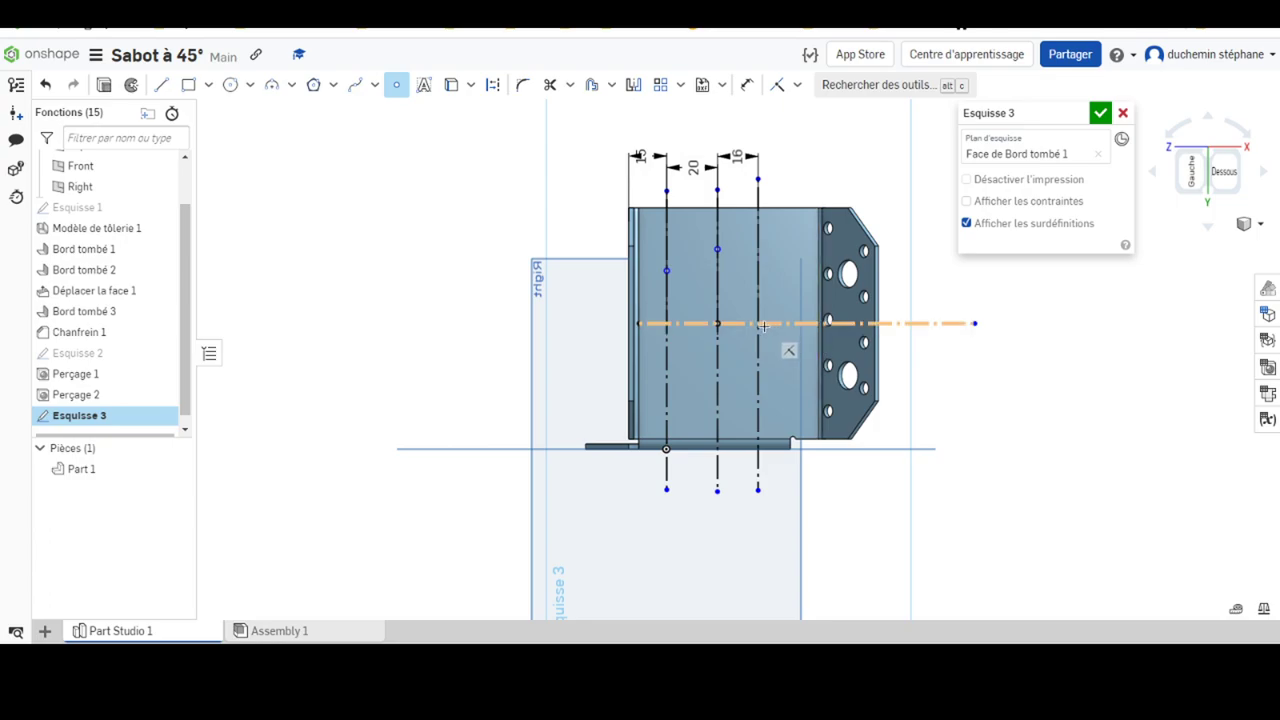
click(760, 323)
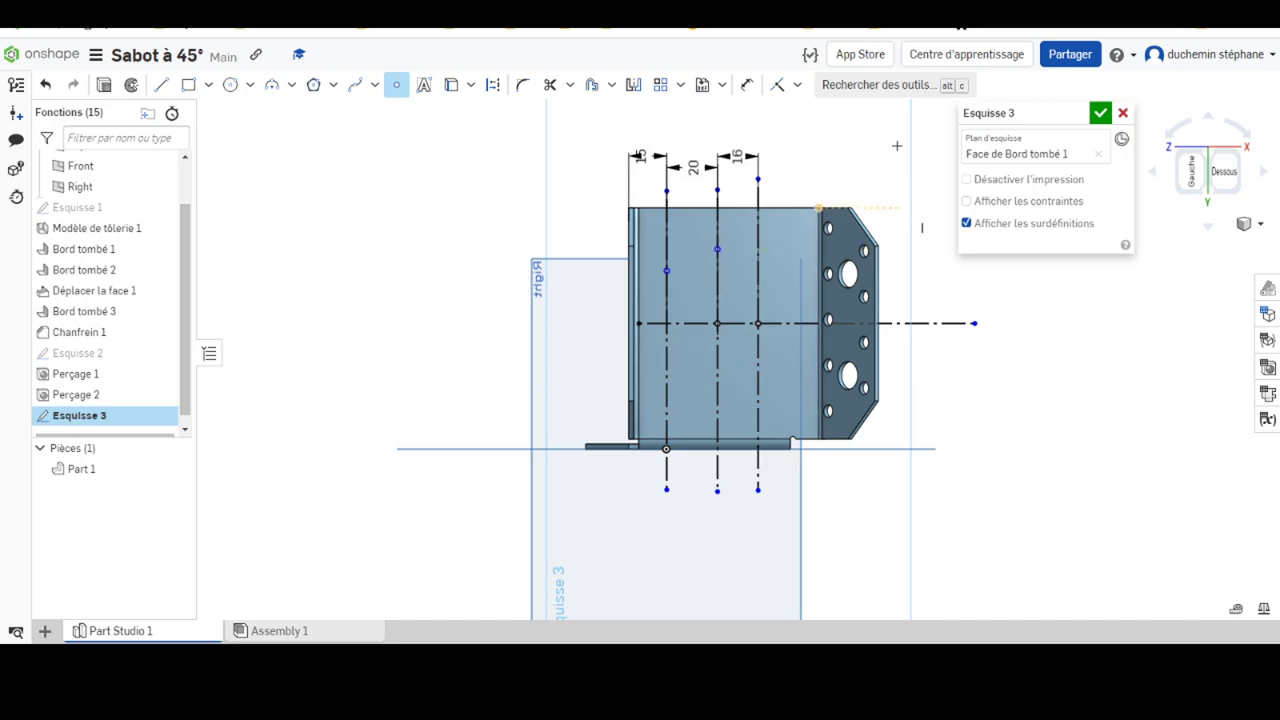
click(641, 87)
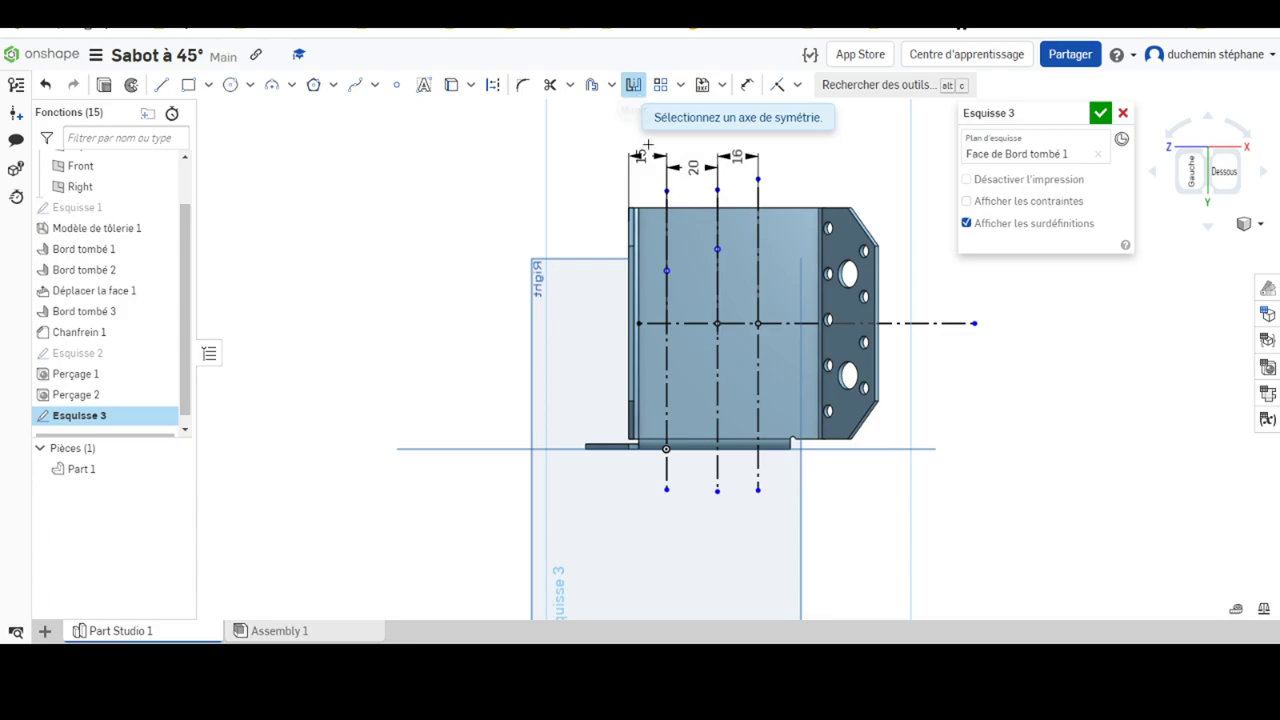
click(901, 323)
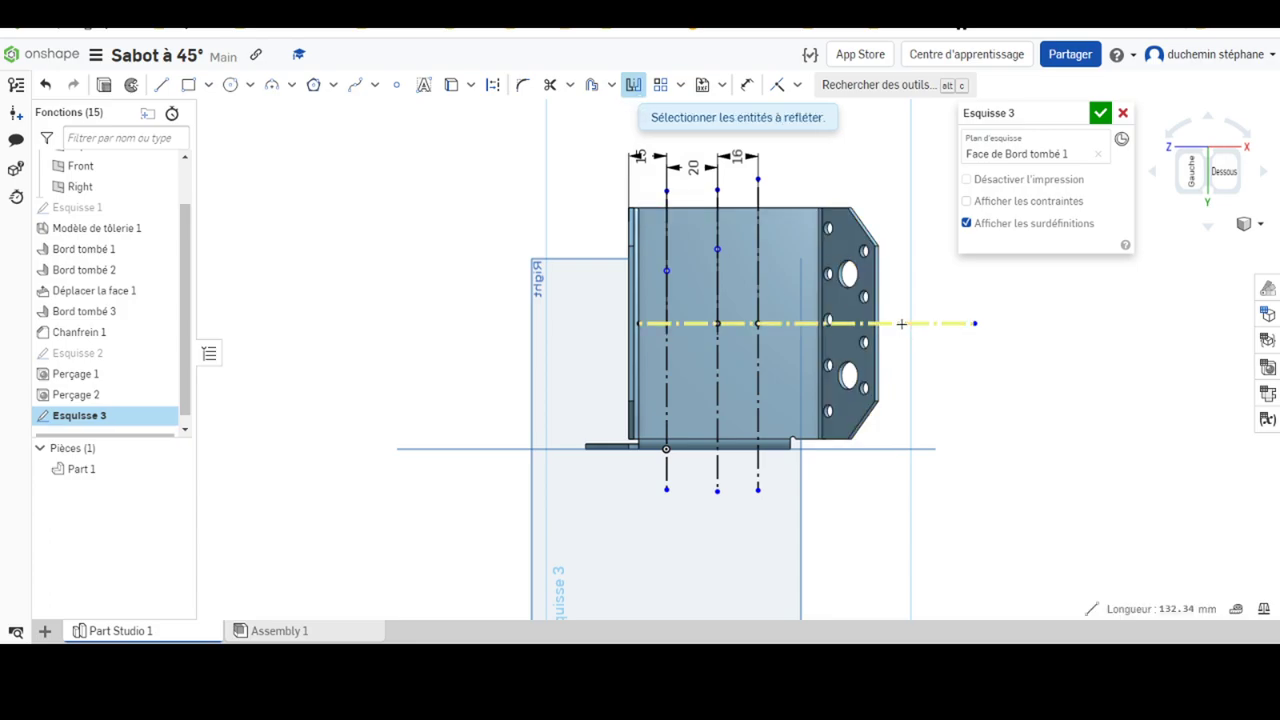
click(677, 269)
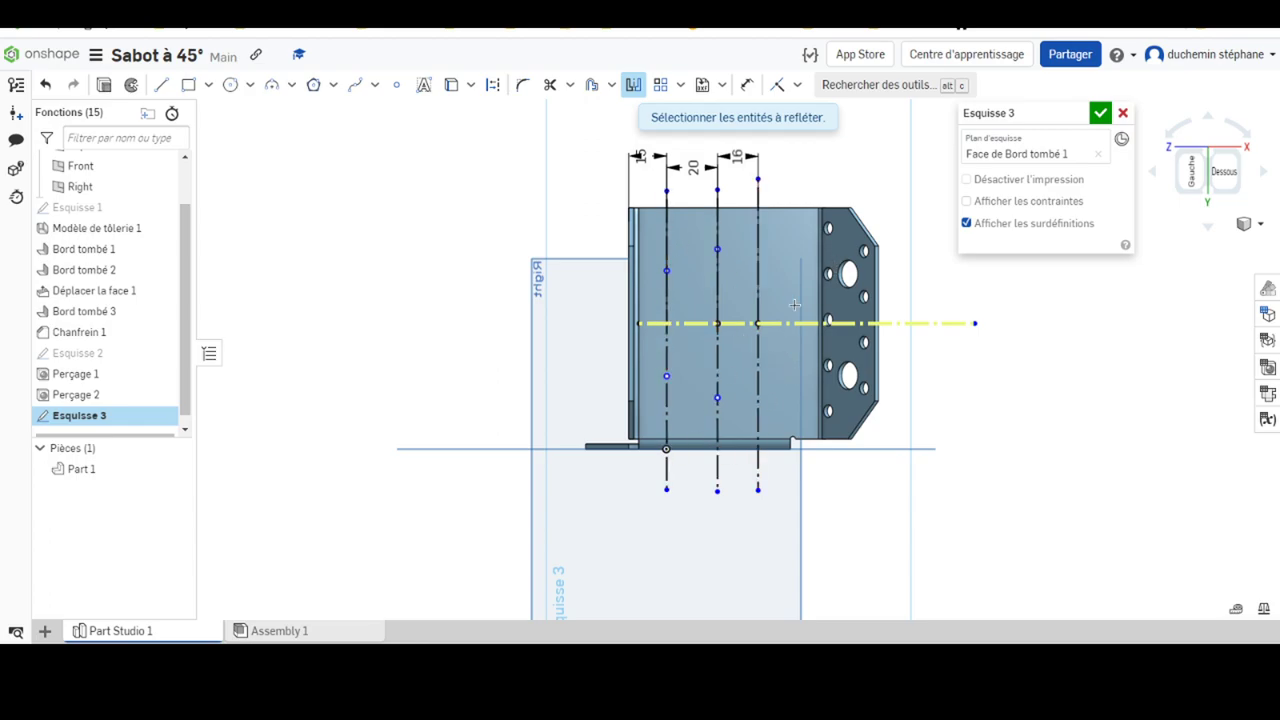
click(1100, 113)
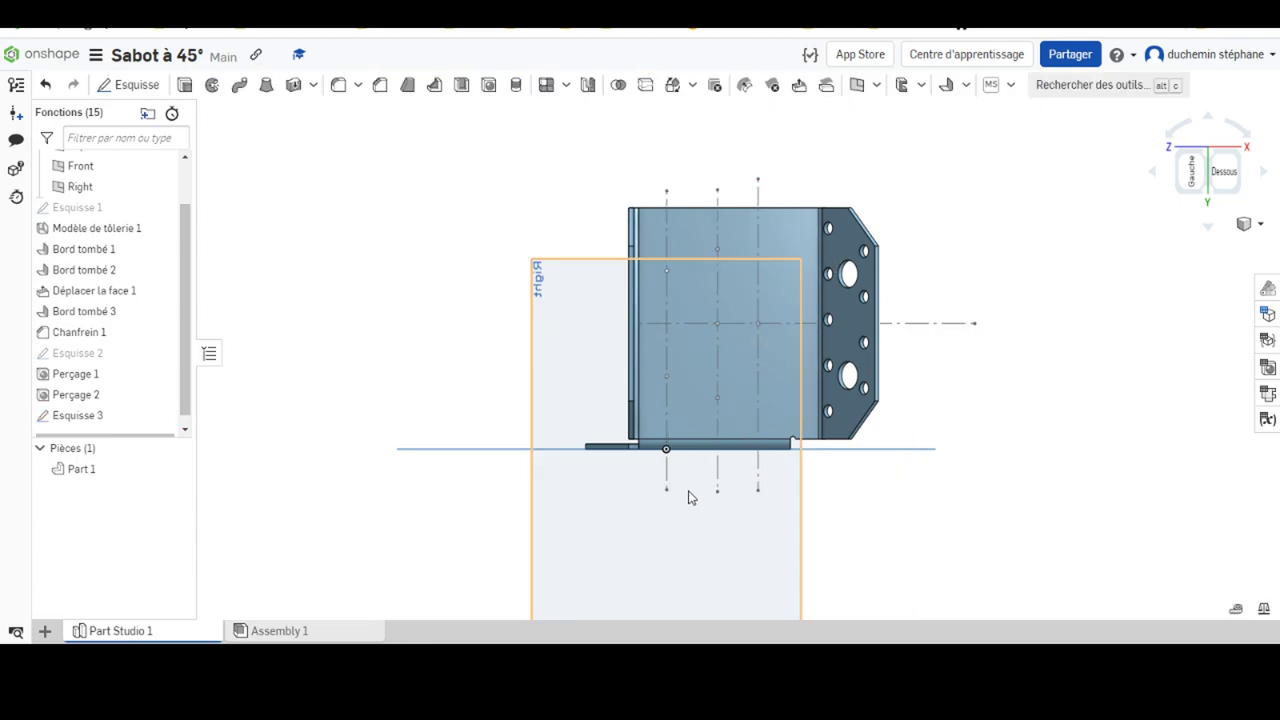
Reopen Esquisse 3 and space the left-line points 20 mm apart
right_click(101, 420)
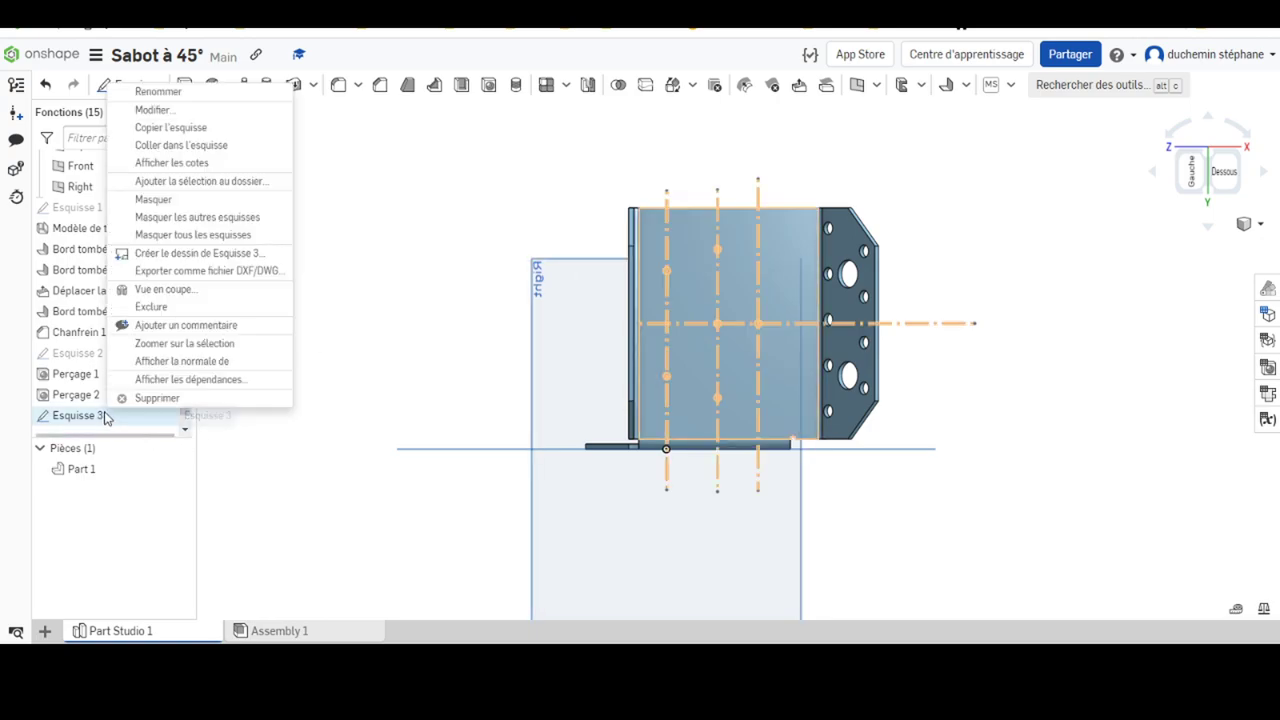
click(155, 110)
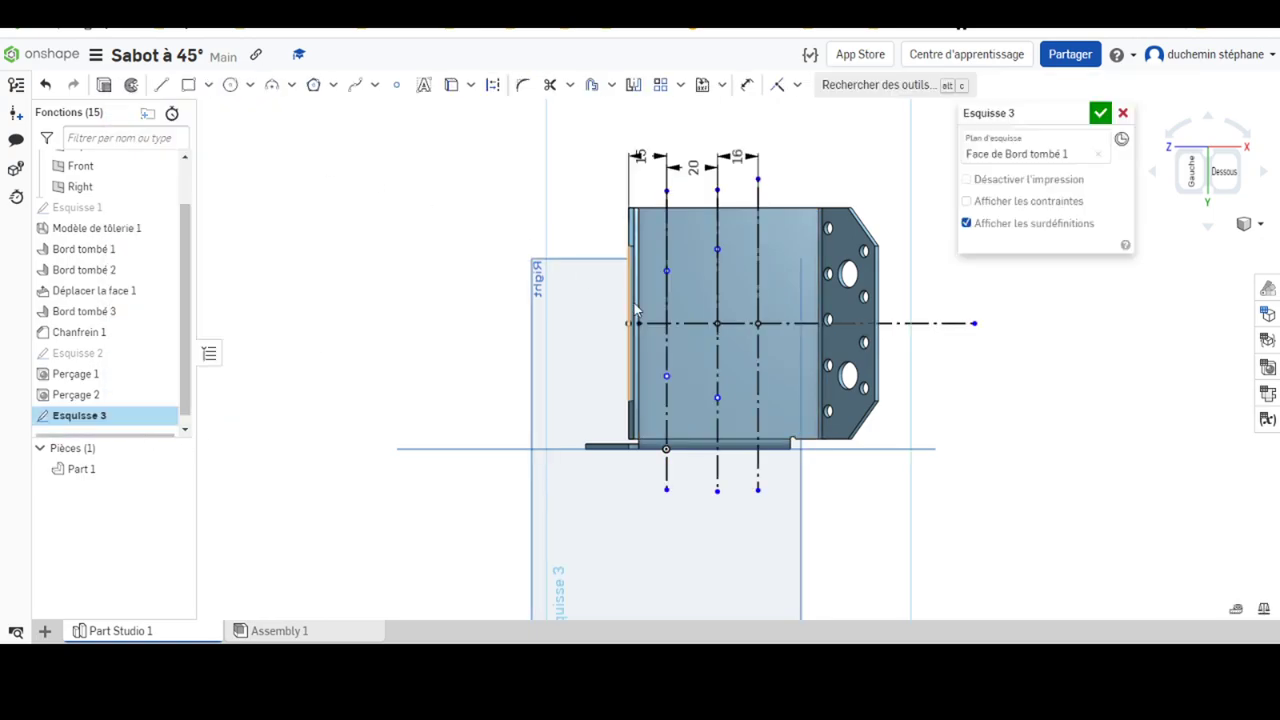
click(744, 88)
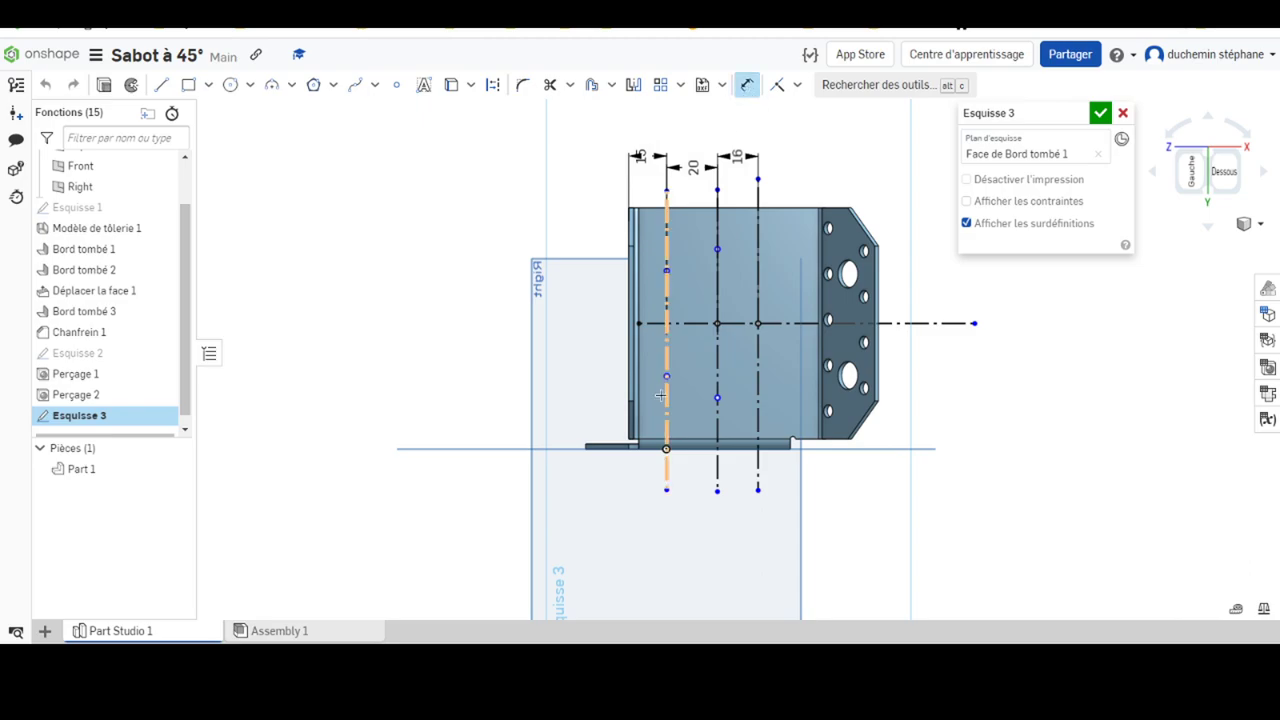
click(666, 270)
click(666, 376)
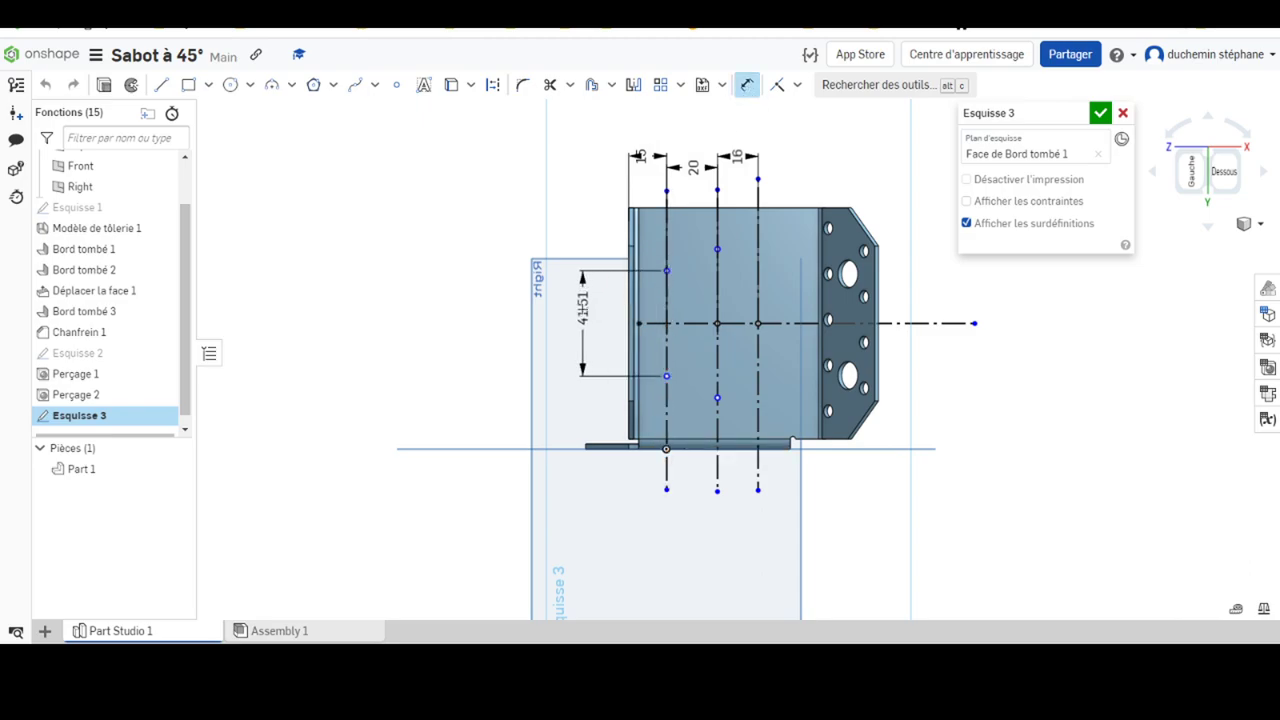
text(20)
key(Return)
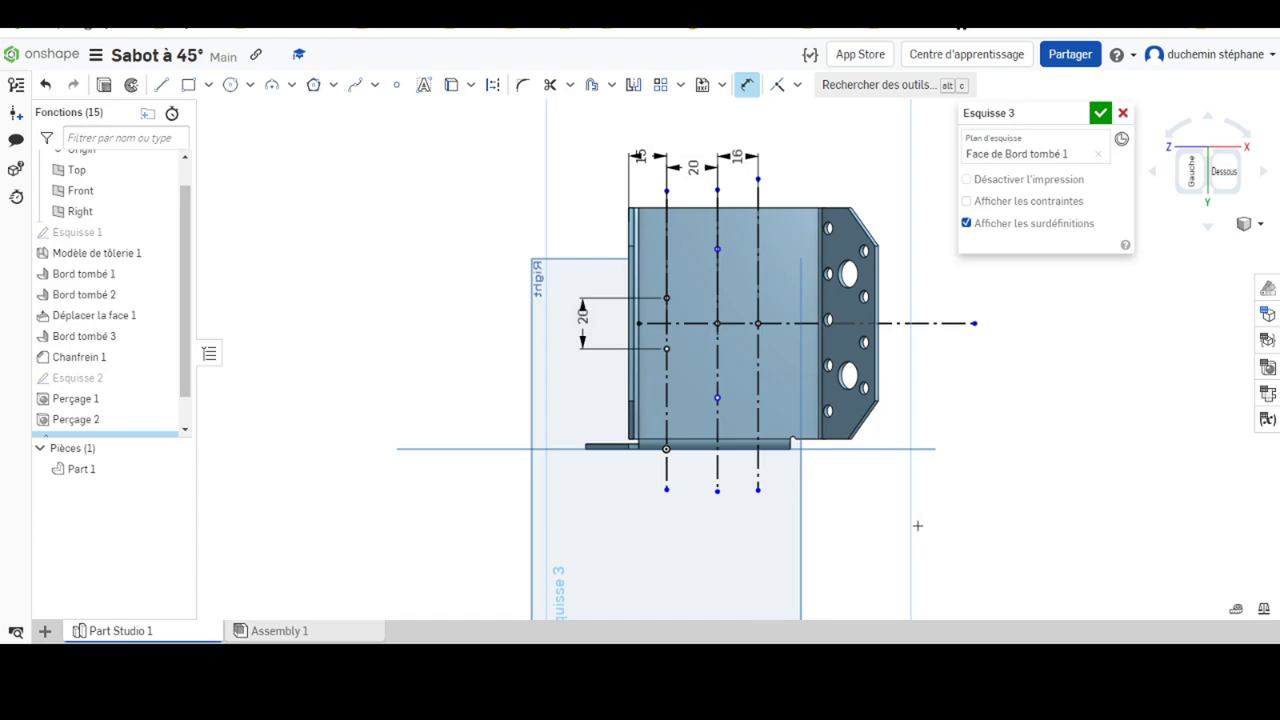
Dimension the middle-line points 40 mm apart and close the sketch
click(716, 249)
click(717, 398)
click(493, 322)
text(4)
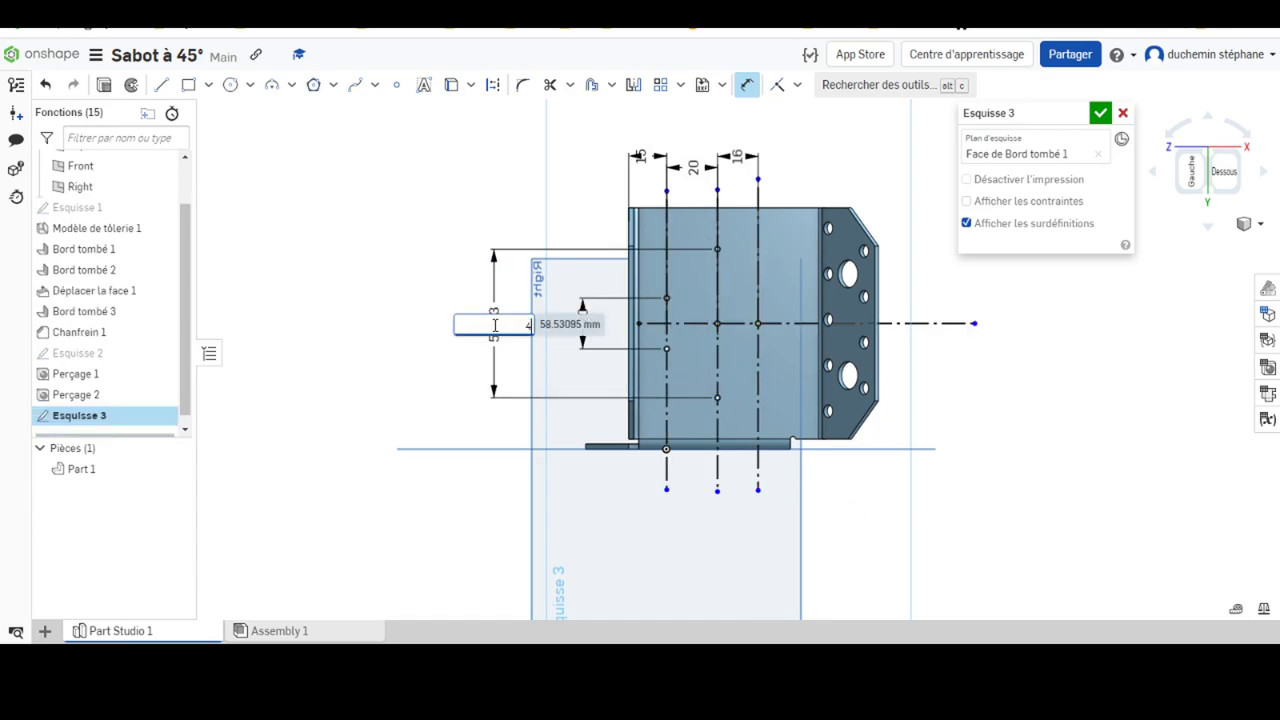
key(Return)
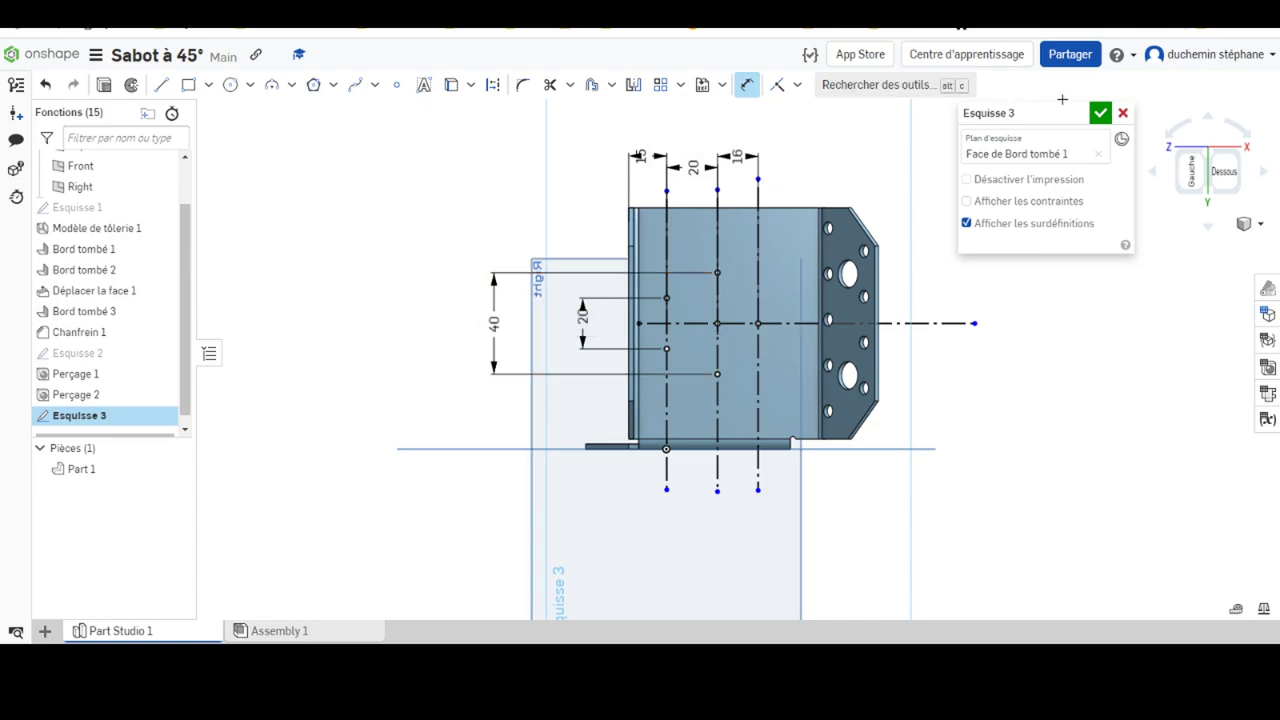
click(1100, 114)
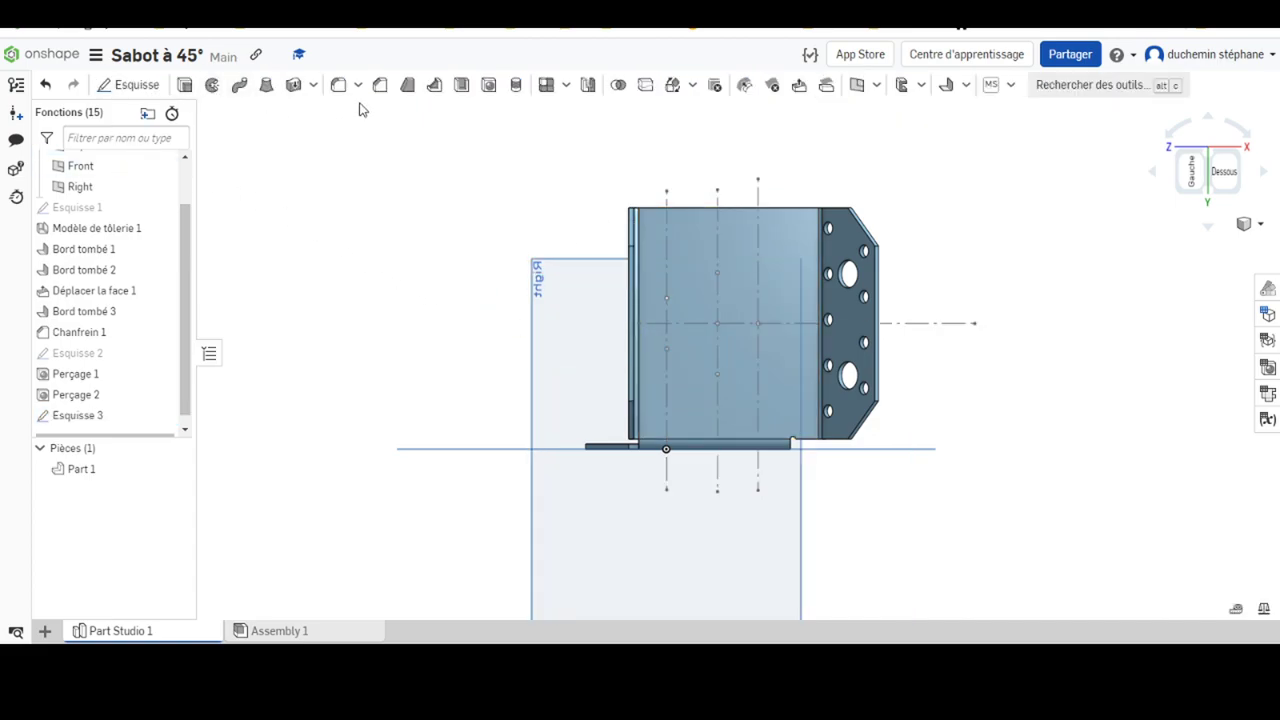
Place the 11 mm through-all hole Perçage 3 only at the horizontal and right-line crossing point
click(488, 85)
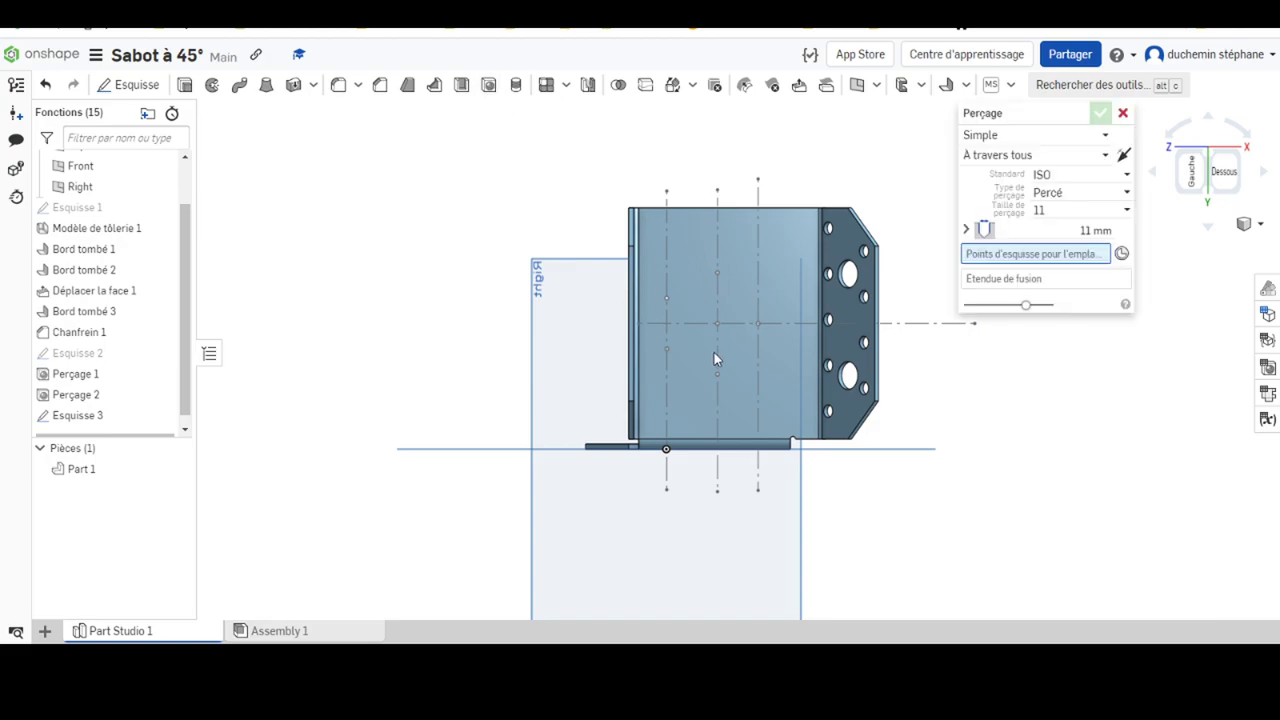
click(666, 299)
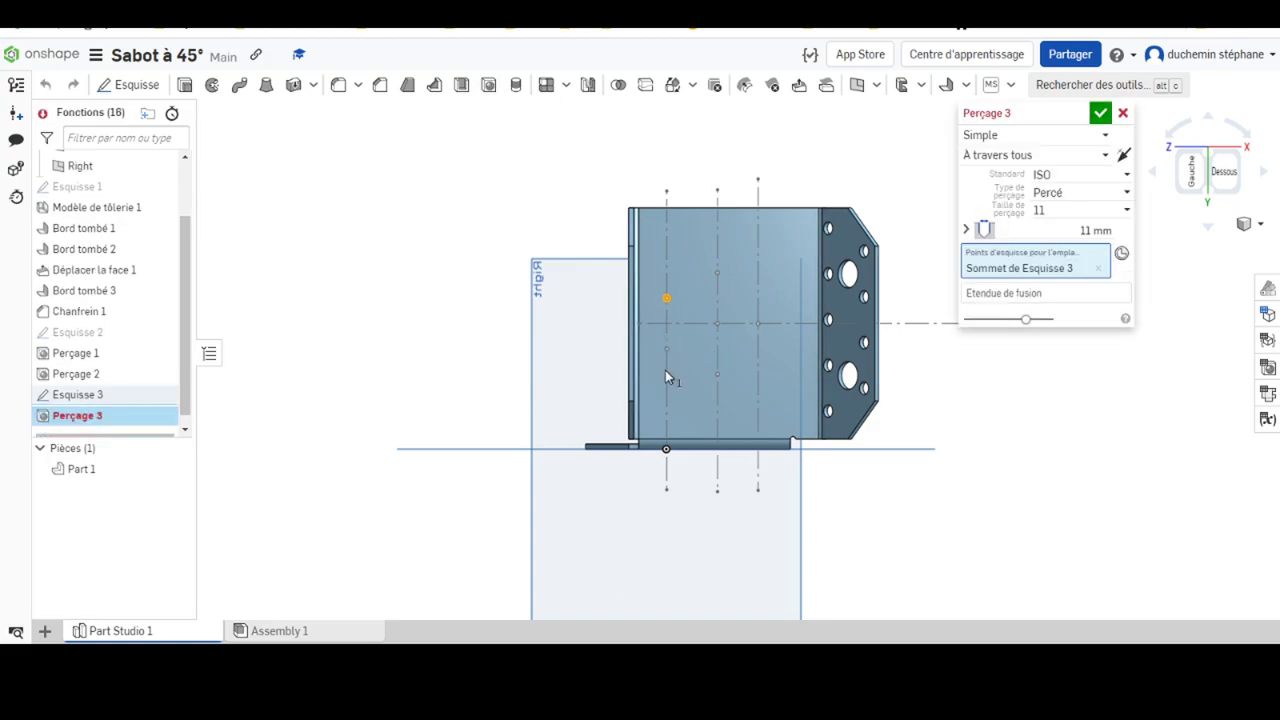
click(666, 299)
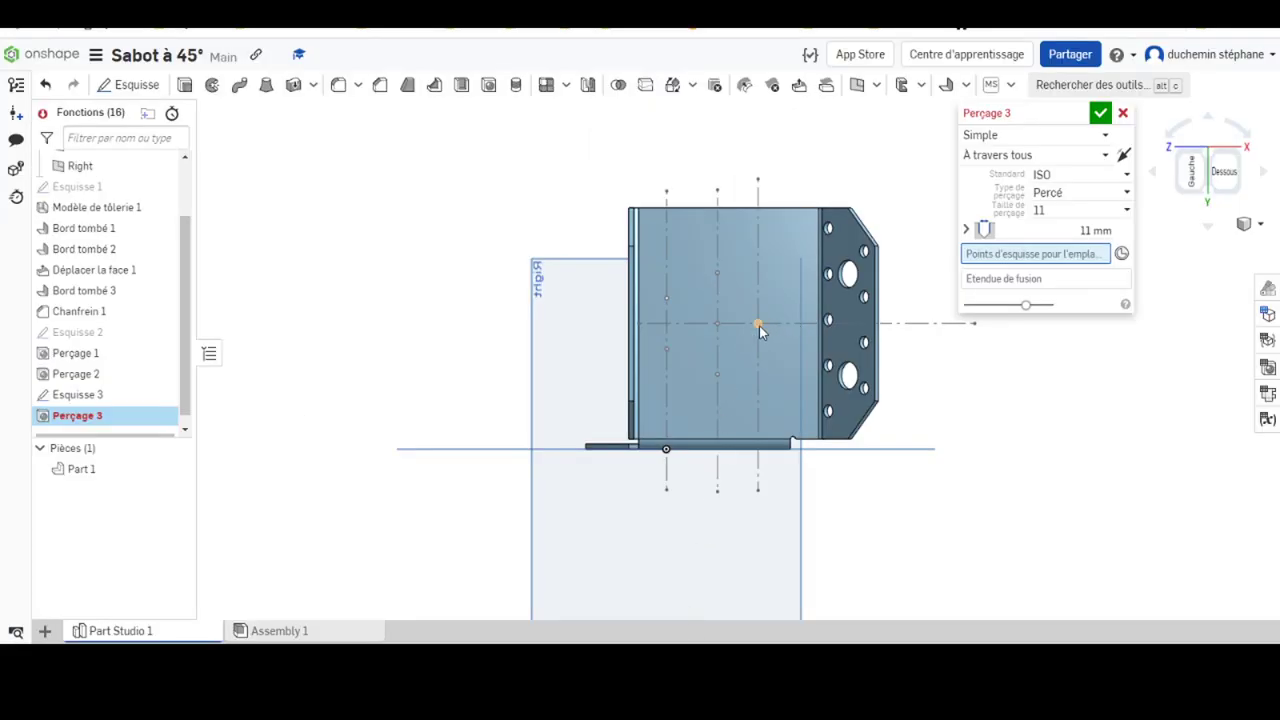
click(757, 323)
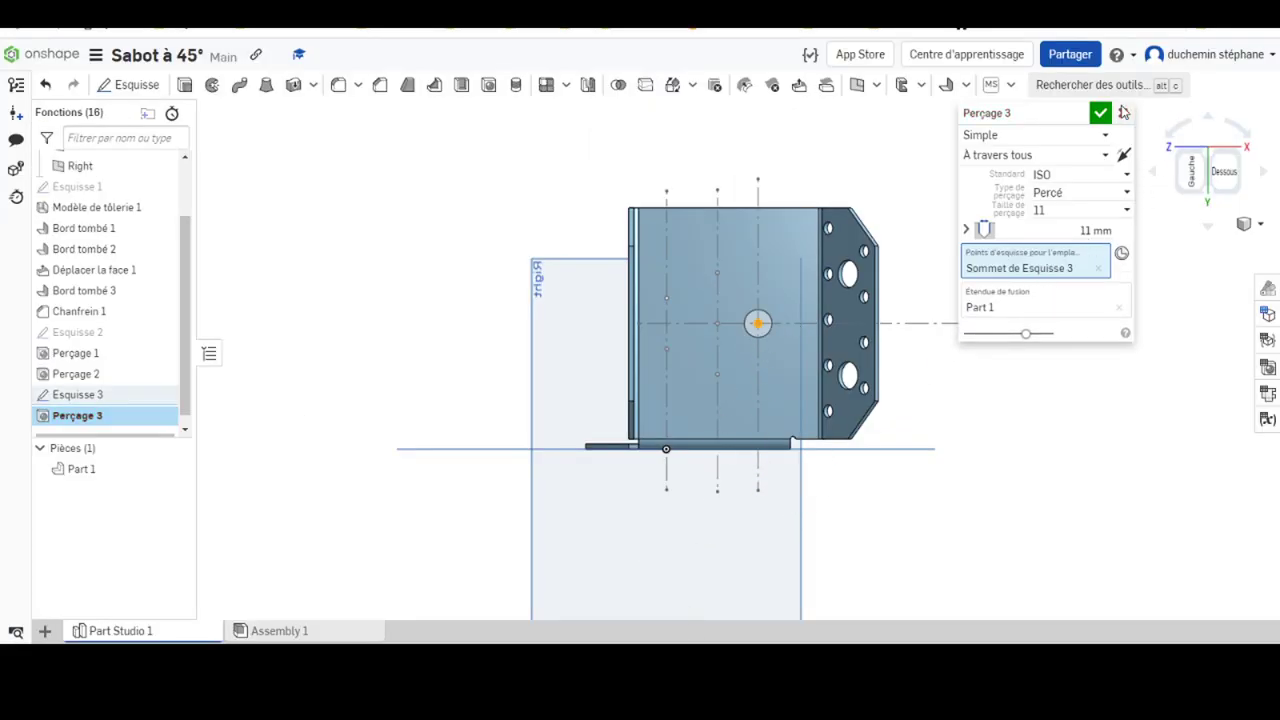
click(1100, 113)
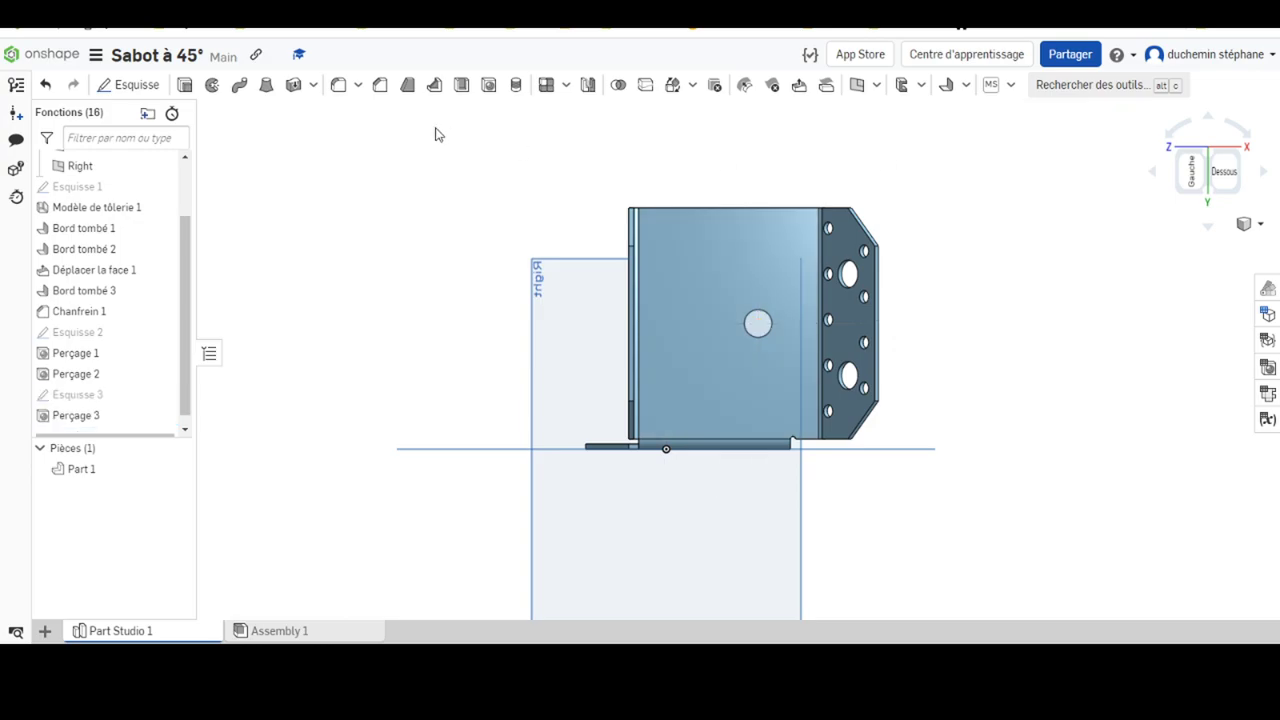
Start a new hole feature and set its size to 5 mm
click(490, 86)
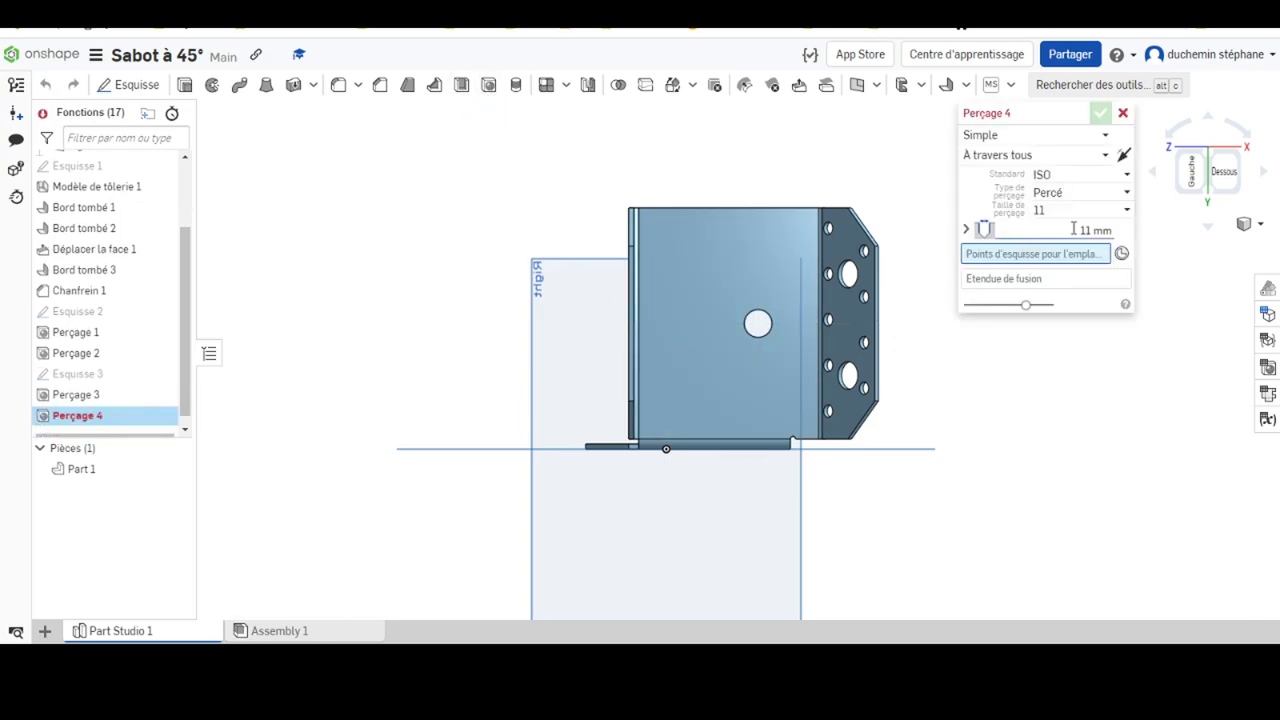
click(1049, 209)
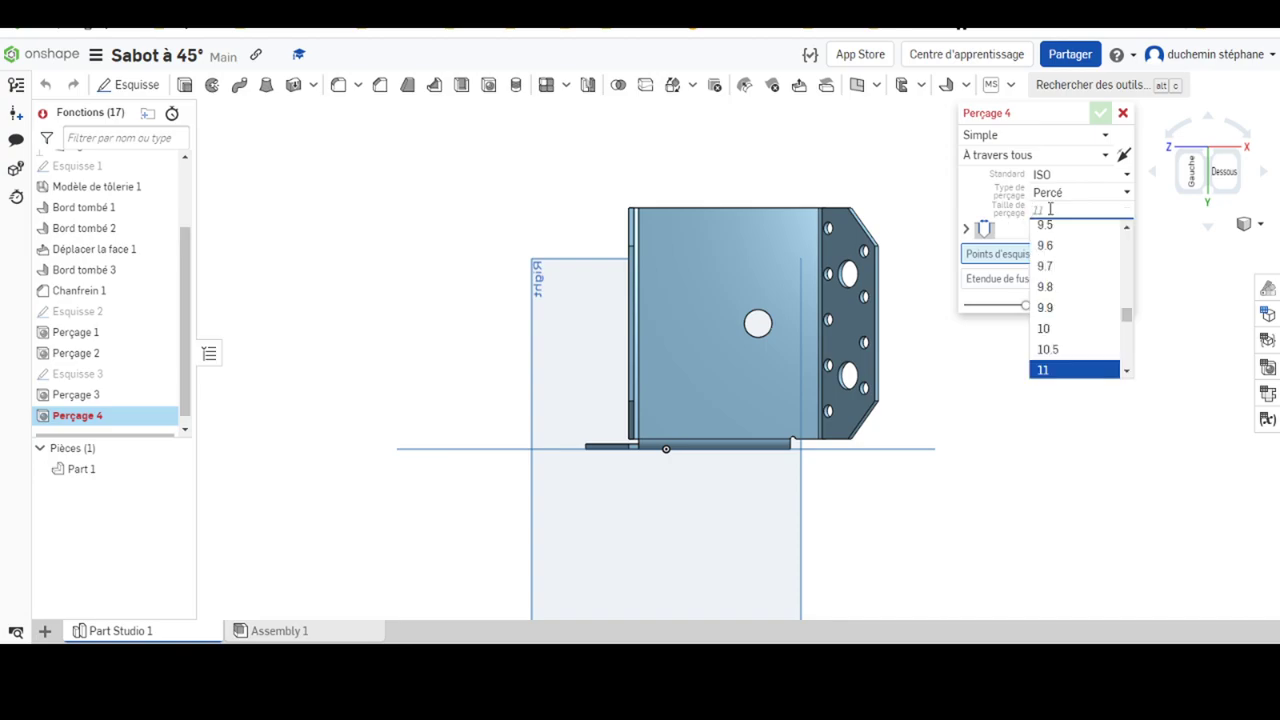
text(0.05)
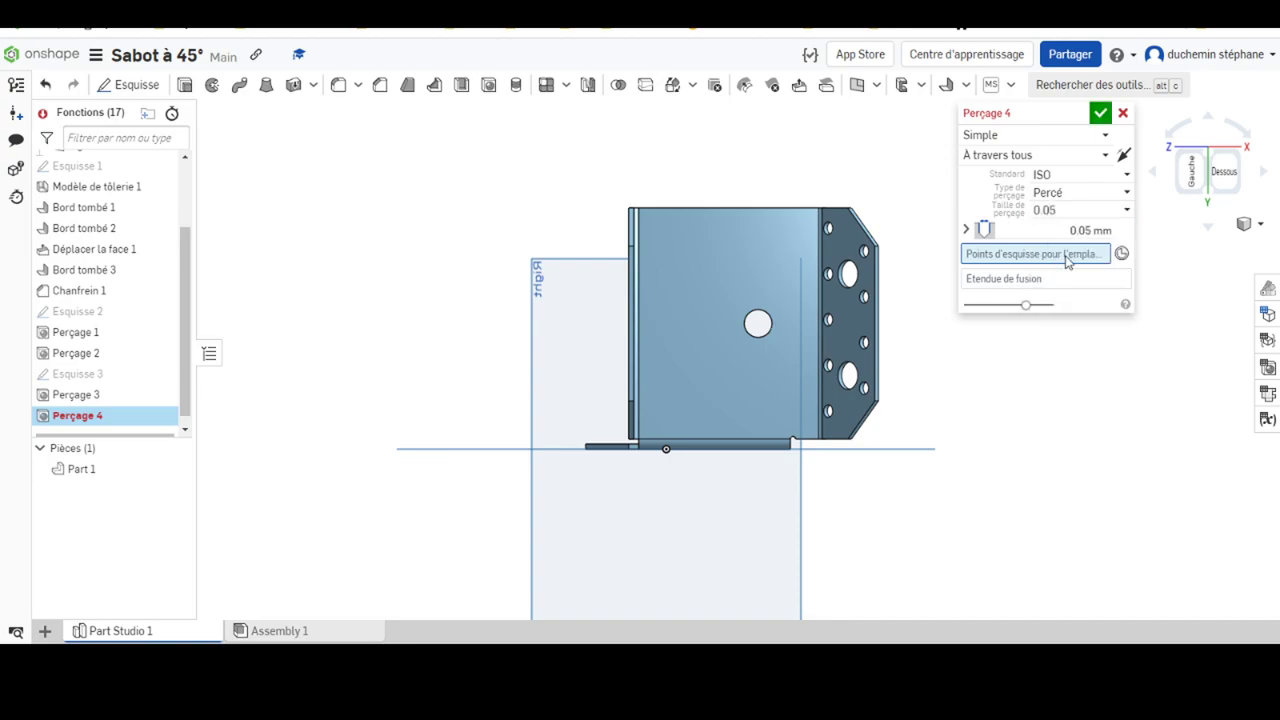
click(1060, 207)
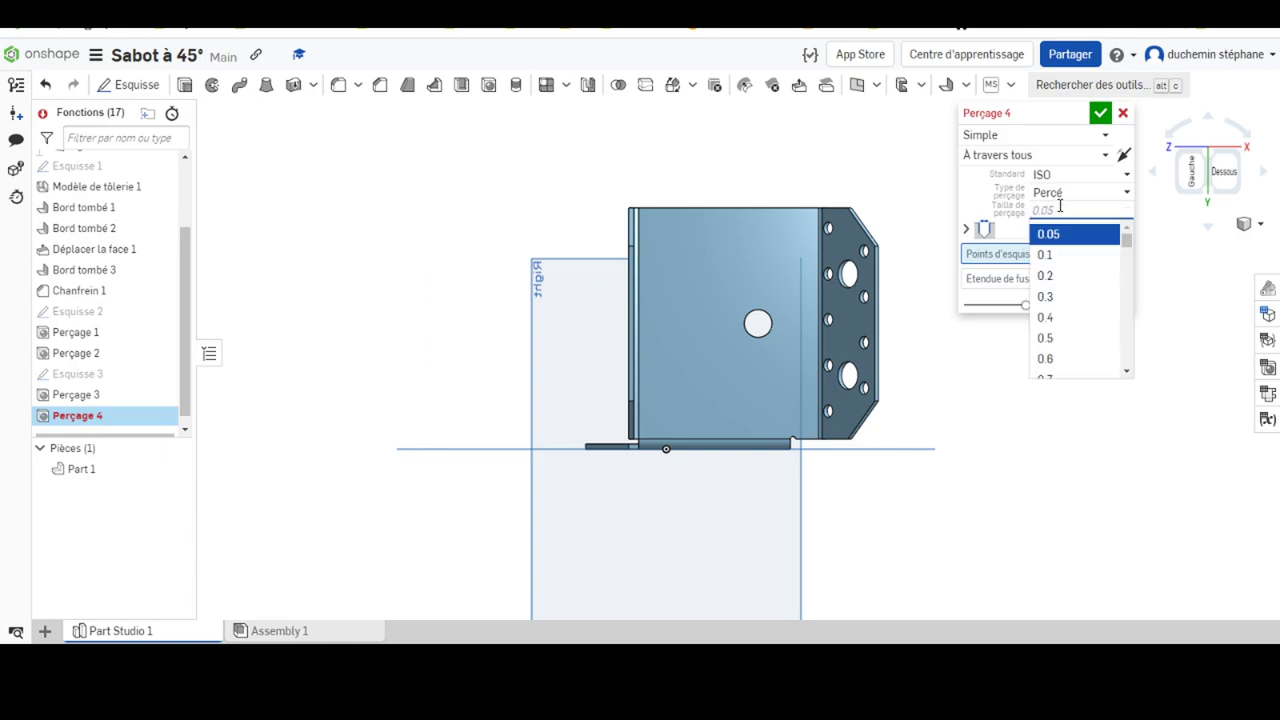
text(5)
key(Return)
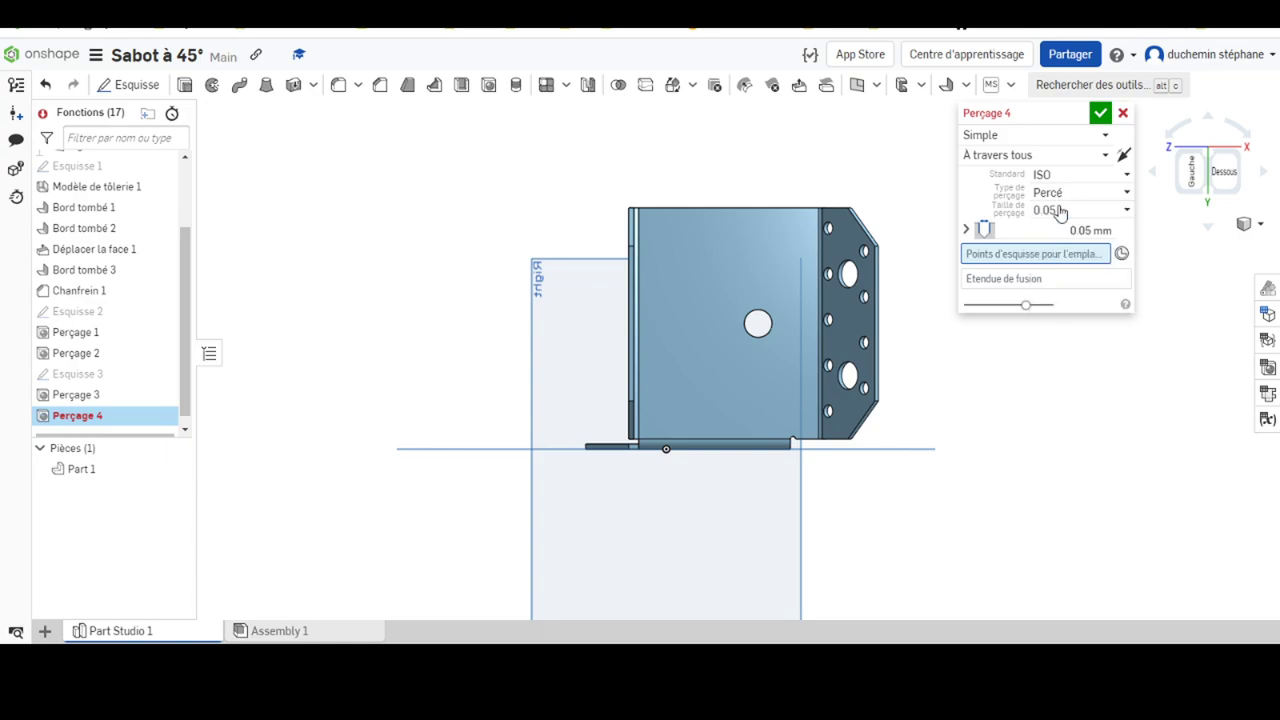
click(1060, 210)
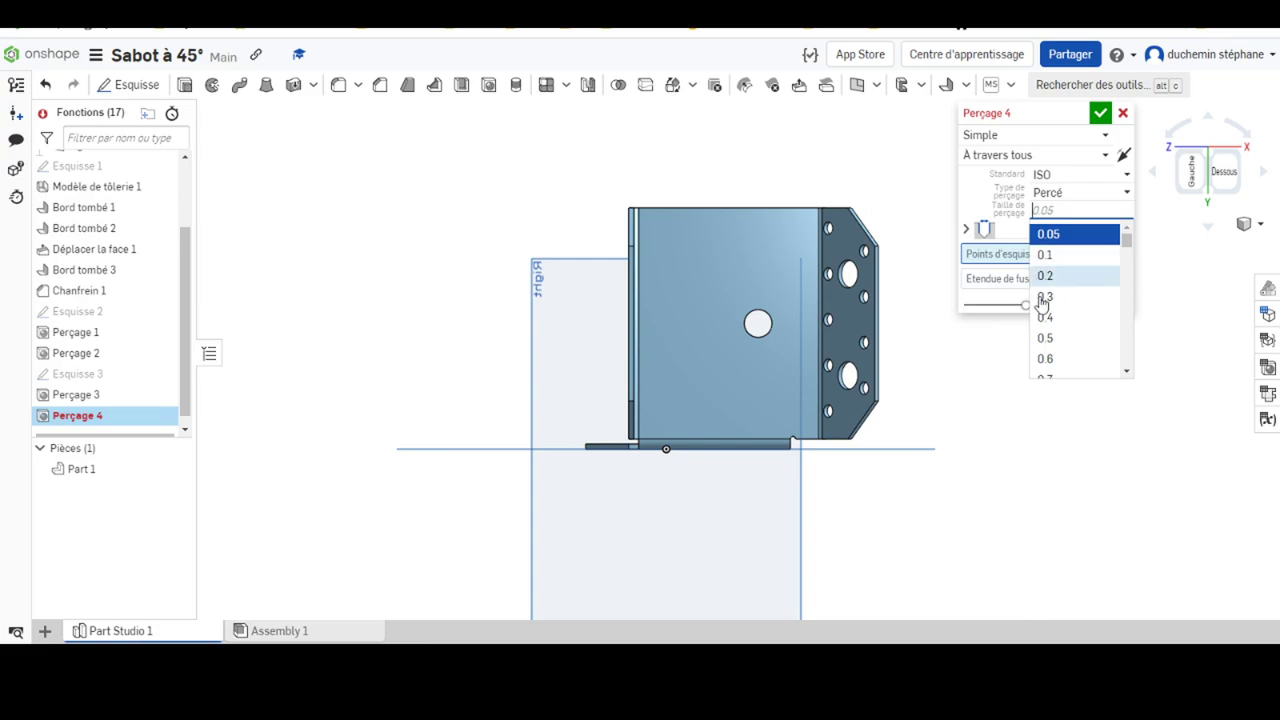
mouse_move(1127, 244)
mouse_down()
mouse_move(1127, 340)
mouse_move(1127, 288)
mouse_up()
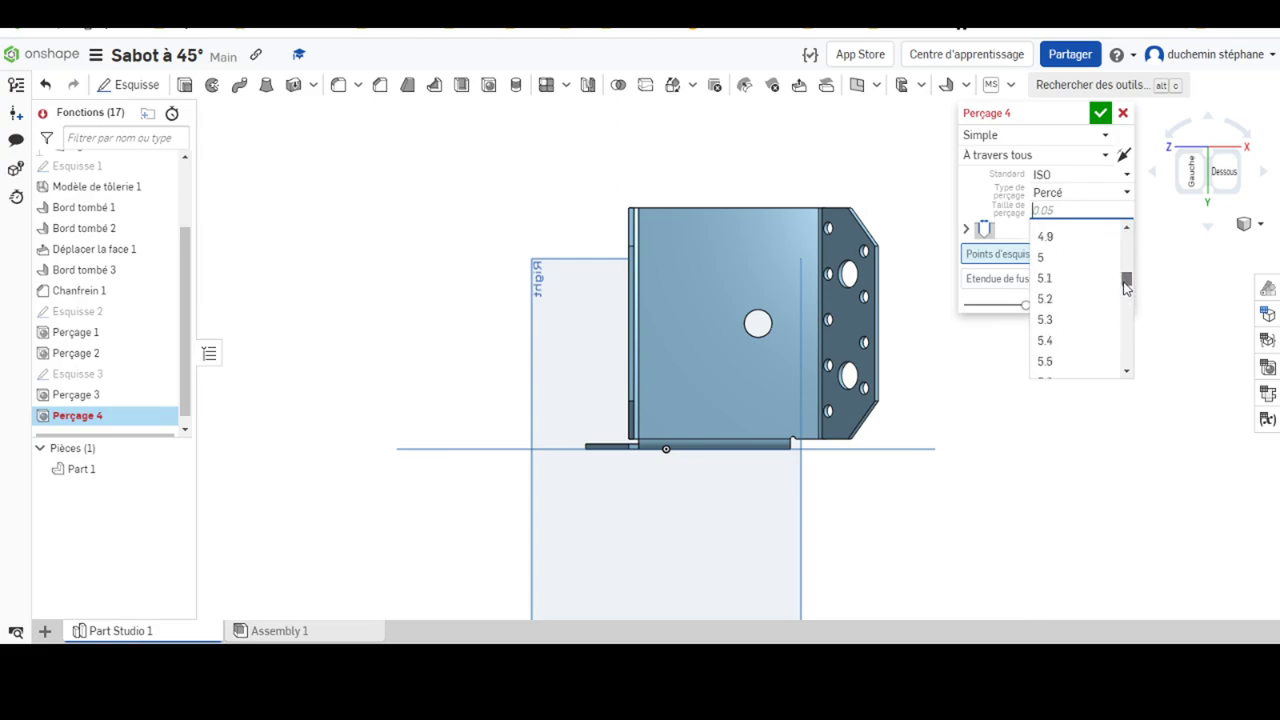
click(1046, 321)
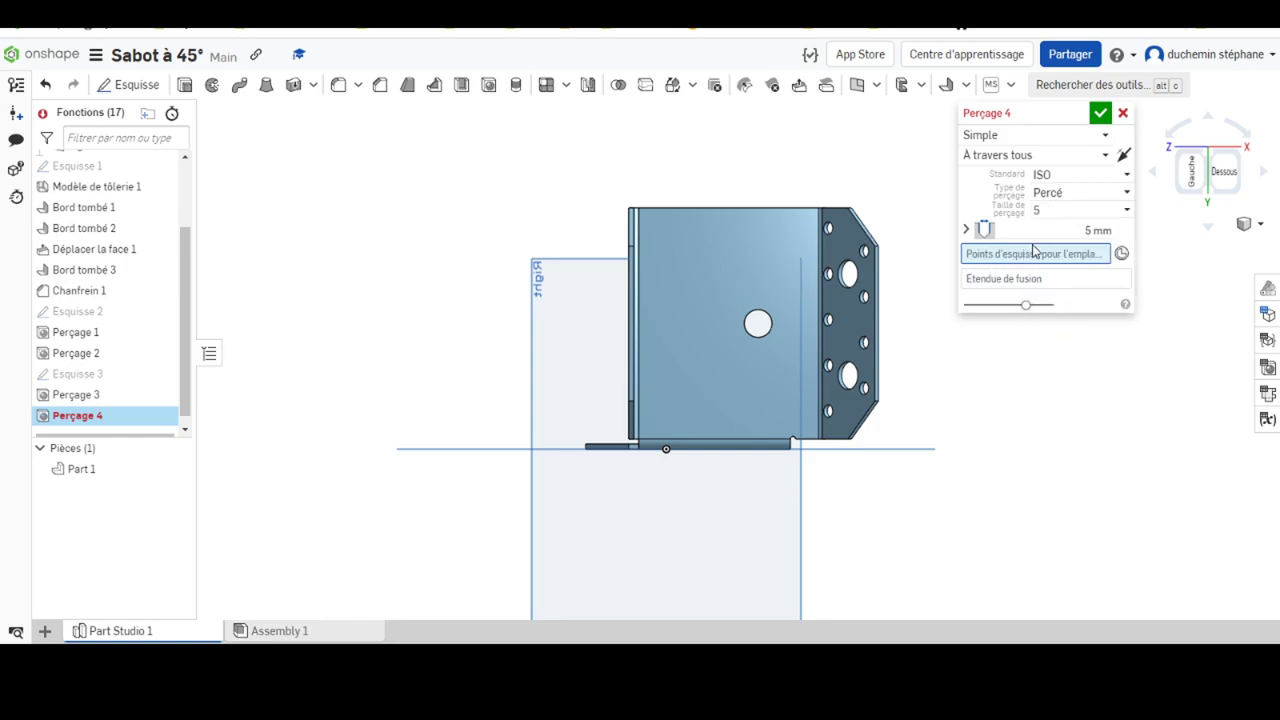
Show Esquisse 3 and place the 5 mm holes at its mirrored points on the left and middle lines
click(160, 377)
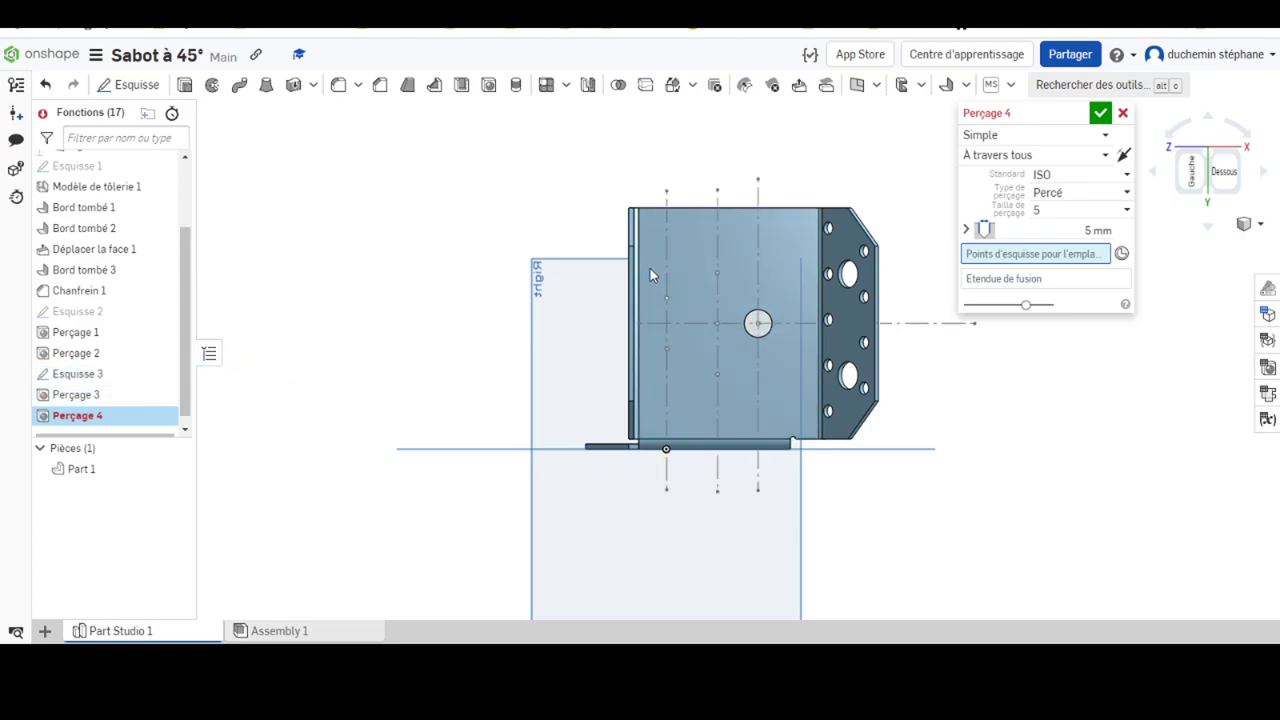
click(667, 299)
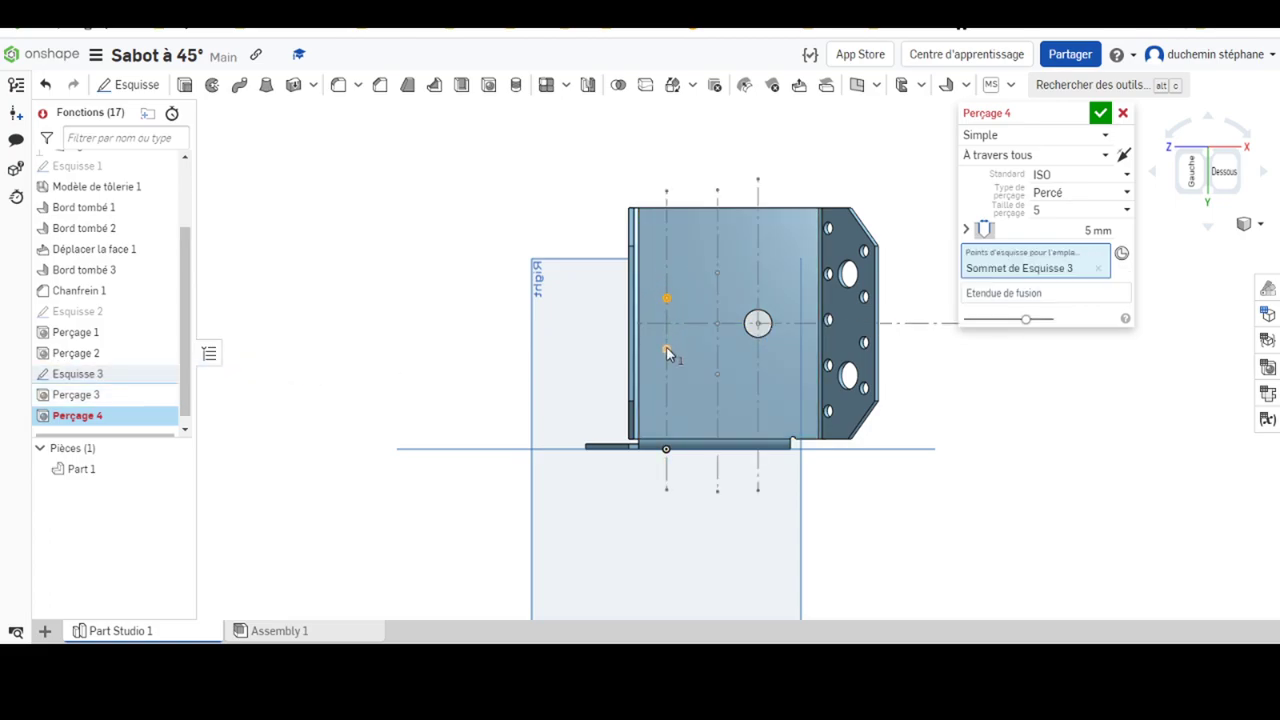
click(667, 349)
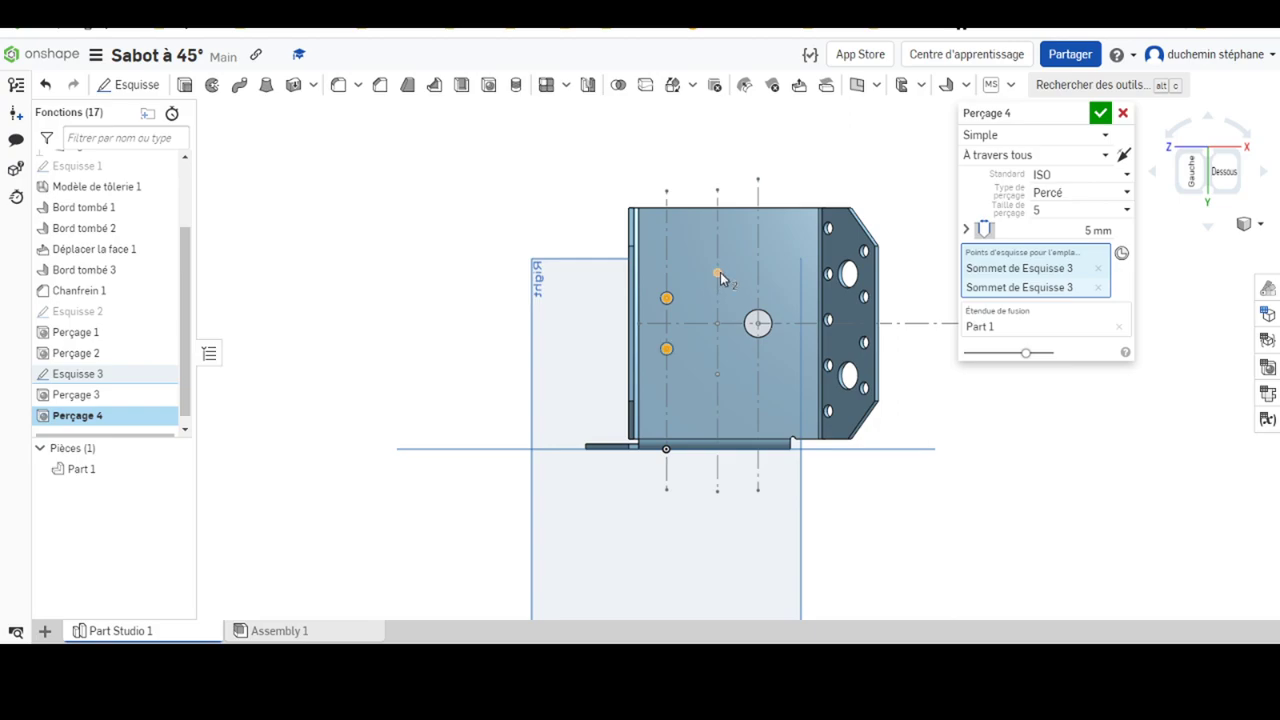
click(719, 274)
click(718, 324)
click(718, 374)
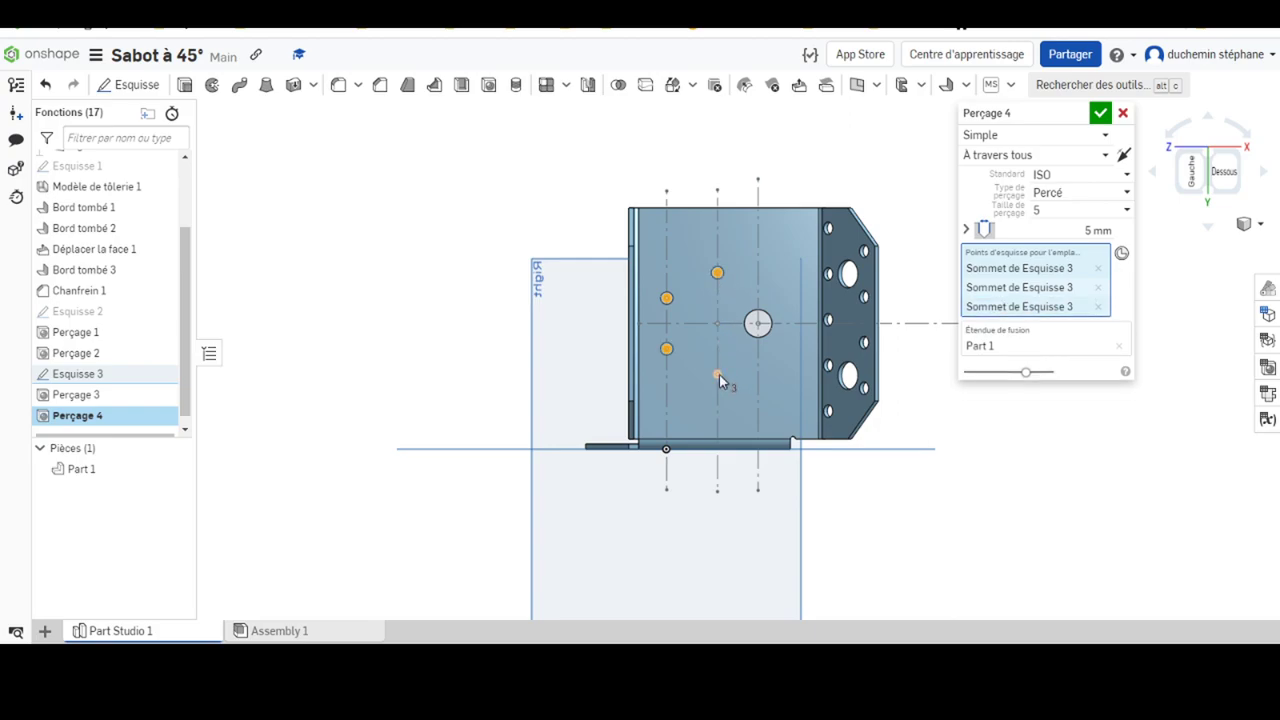
click(1100, 113)
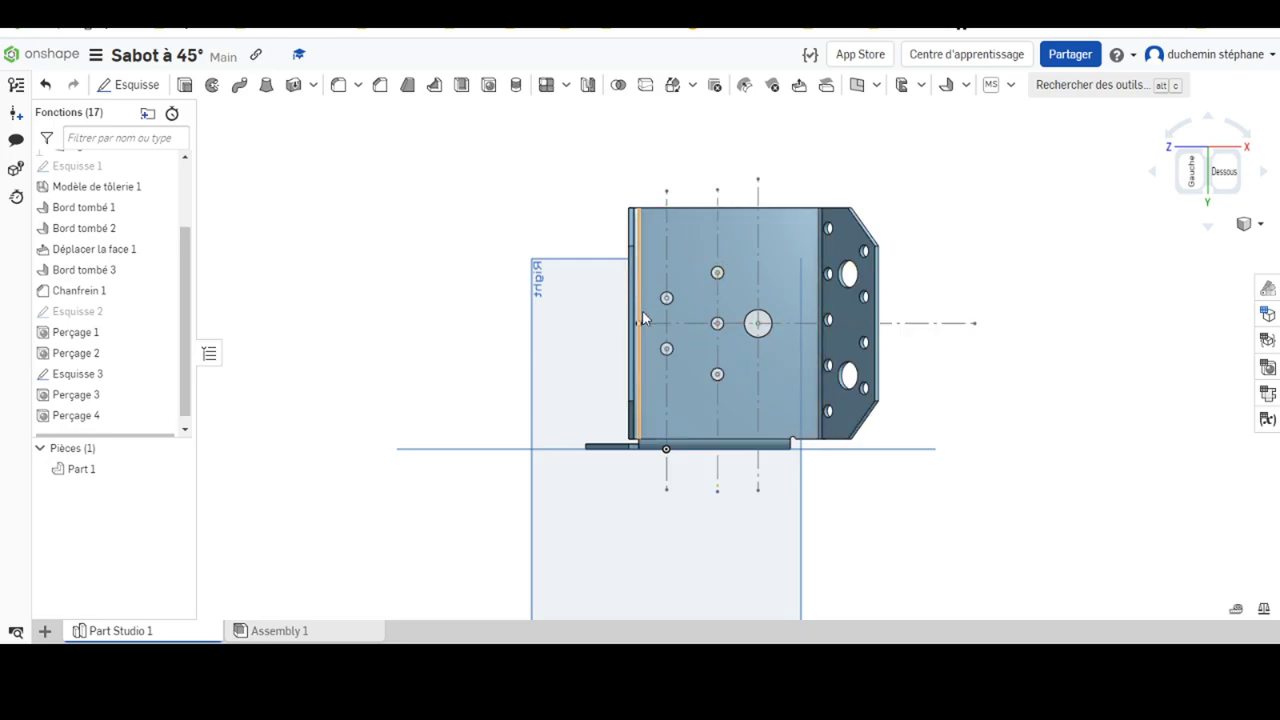
Hide Esquisse 3, inspect the drilled part from several angles, and compare it with the PDF drawing
mouse_move(906, 394)
right_down()
mouse_move(876, 390)
mouse_move(851, 460)
mouse_move(831, 391)
mouse_move(751, 424)
right_up()
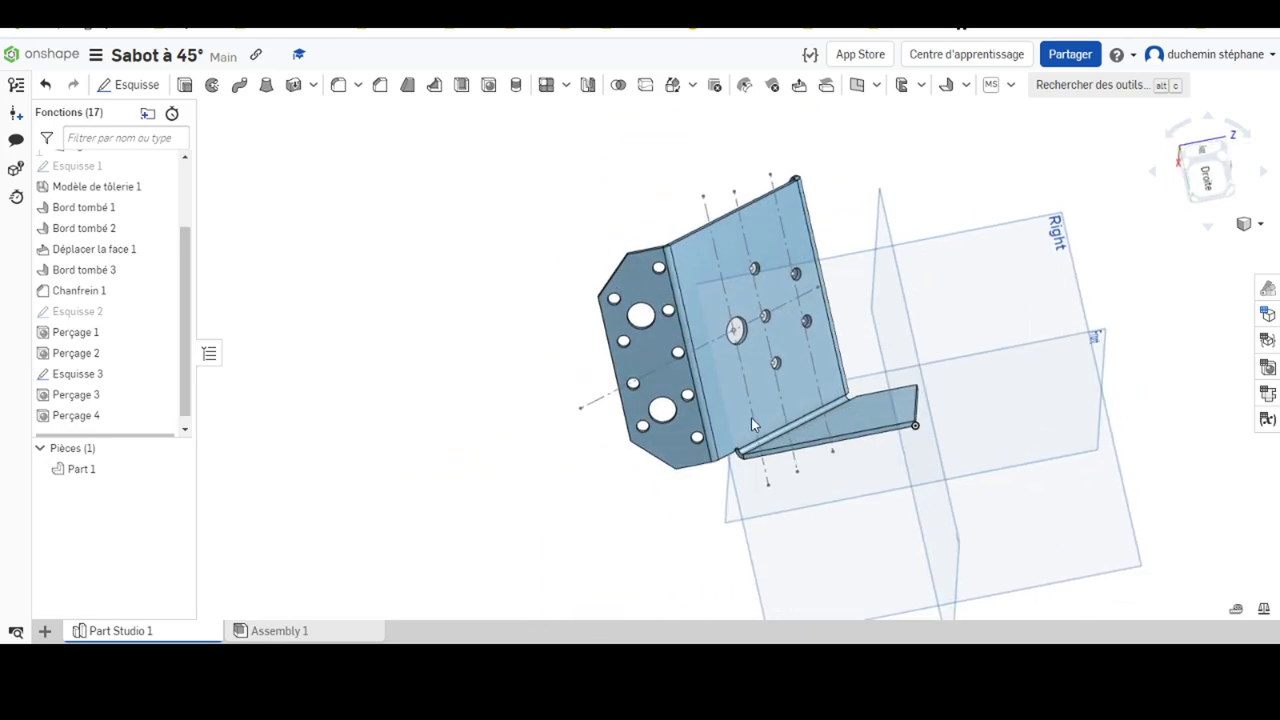
click(165, 373)
mouse_move(505, 367)
right_down()
mouse_move(494, 369)
mouse_move(483, 277)
mouse_move(449, 294)
mouse_move(468, 297)
mouse_move(520, 214)
mouse_move(645, 584)
right_up()
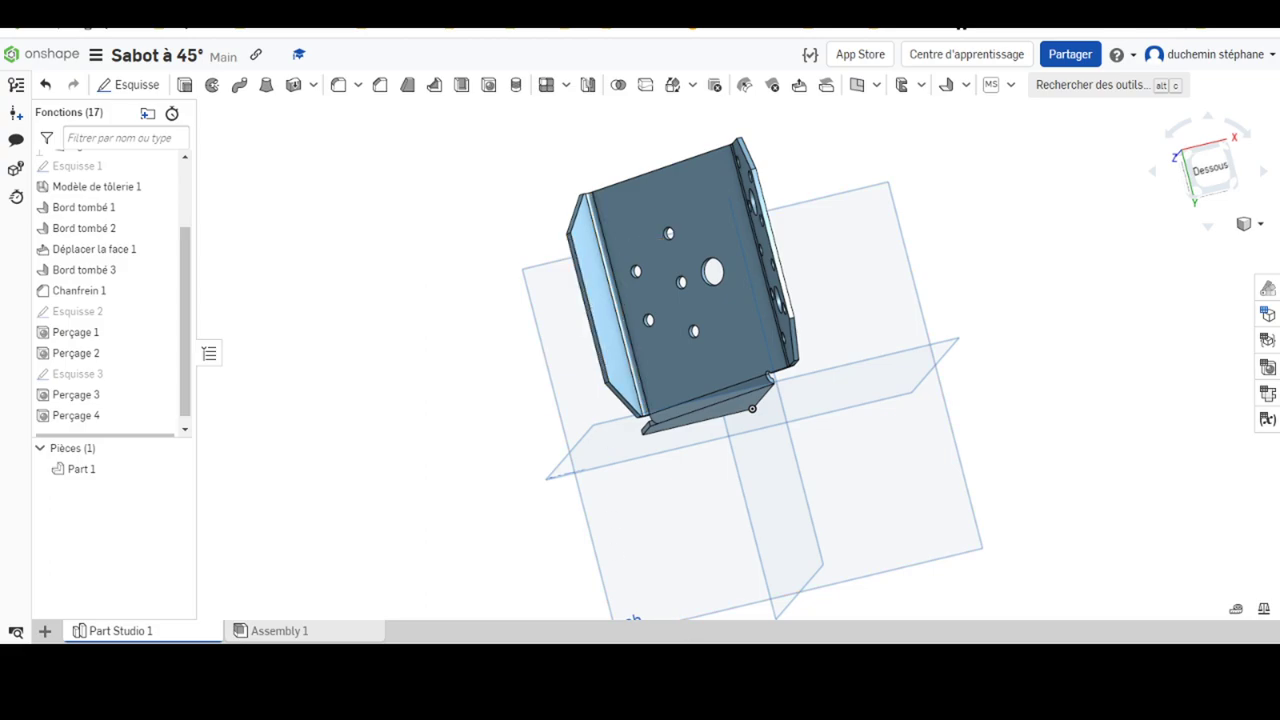
mouse_move(737, 338)
right_down()
mouse_move(743, 376)
mouse_move(586, 363)
mouse_move(557, 394)
mouse_move(594, 314)
mouse_move(457, 363)
mouse_move(449, 389)
mouse_move(477, 349)
mouse_move(479, 366)
right_up()
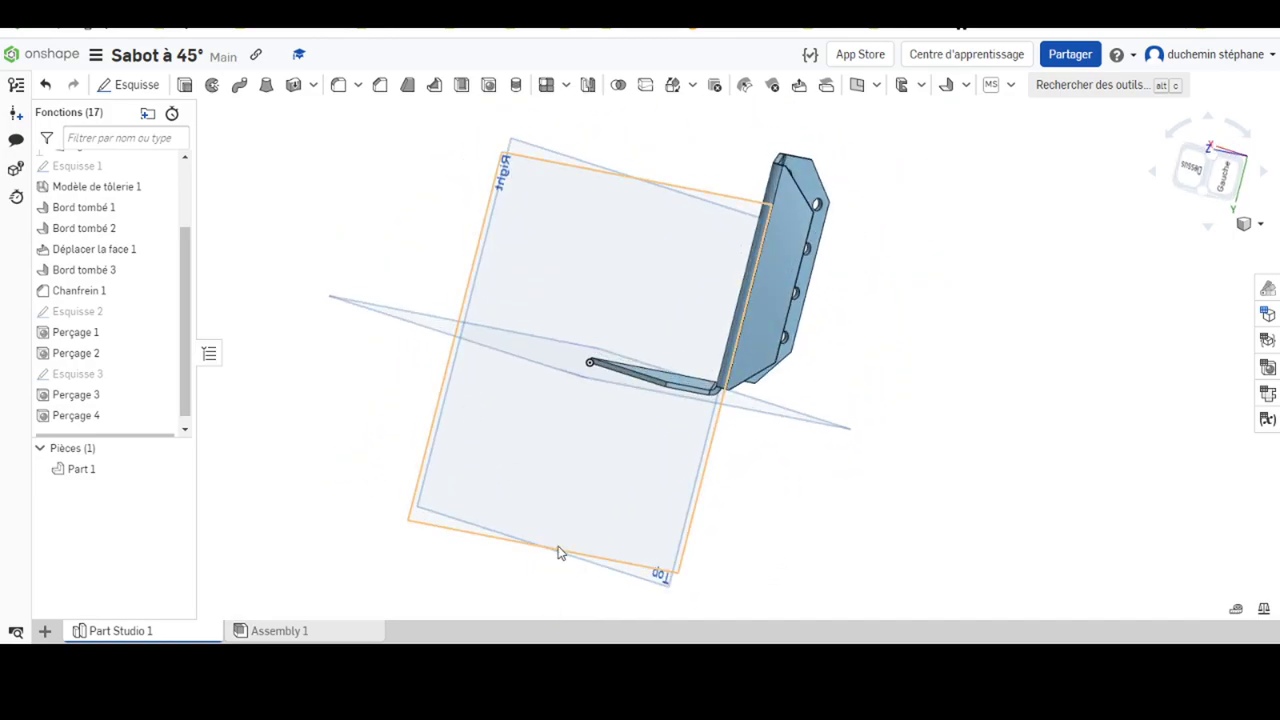
click(722, 585)
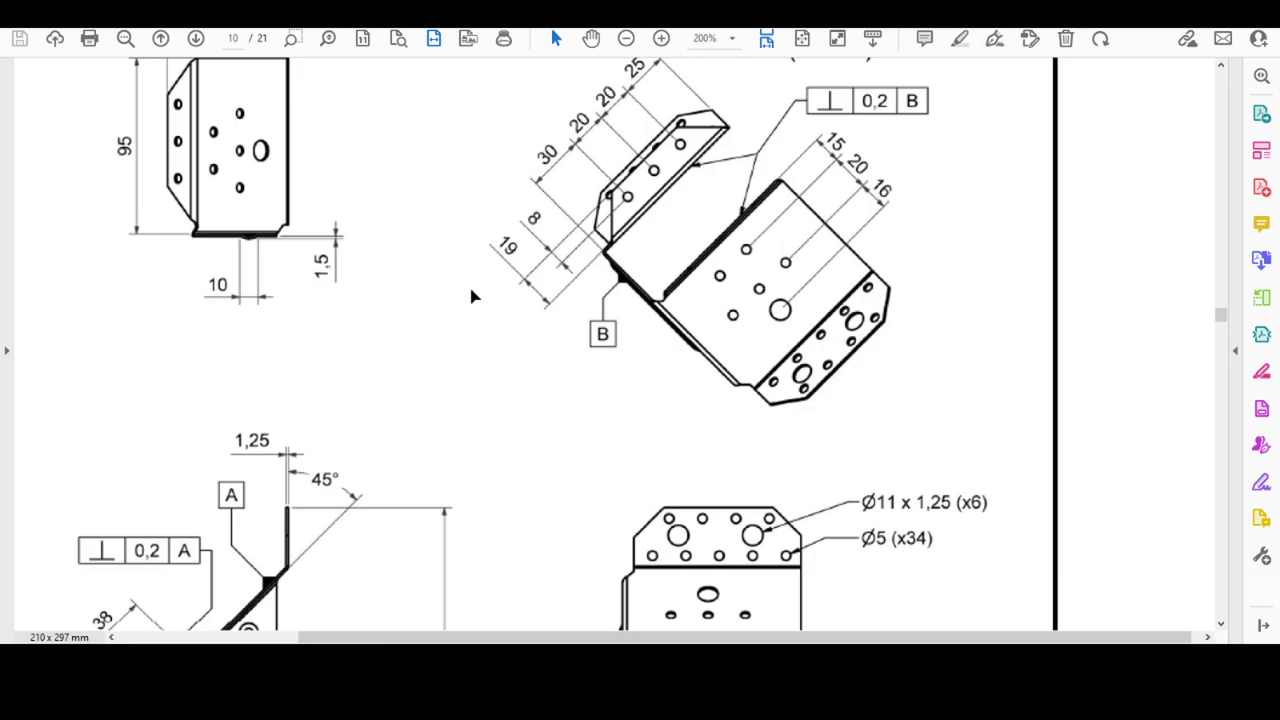
click(722, 585)
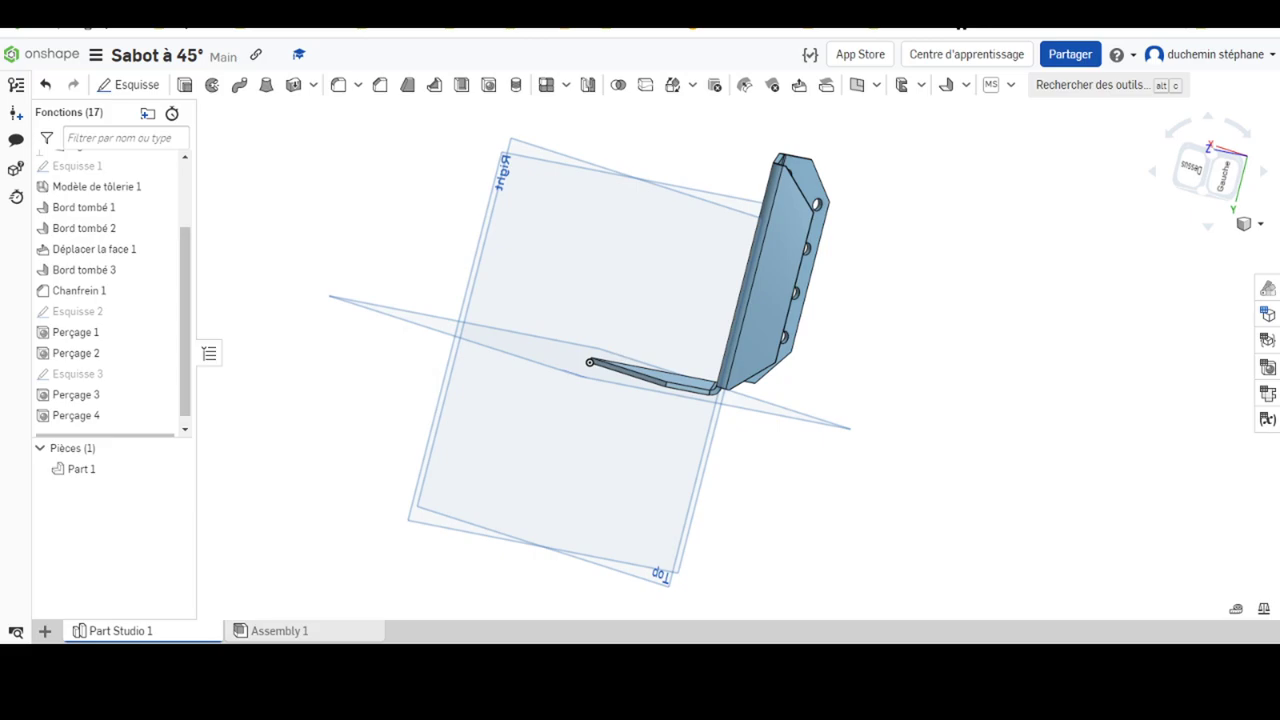
Start a new sketch on the Bord tombé 2 flange face, viewed normal to it
click(778, 265)
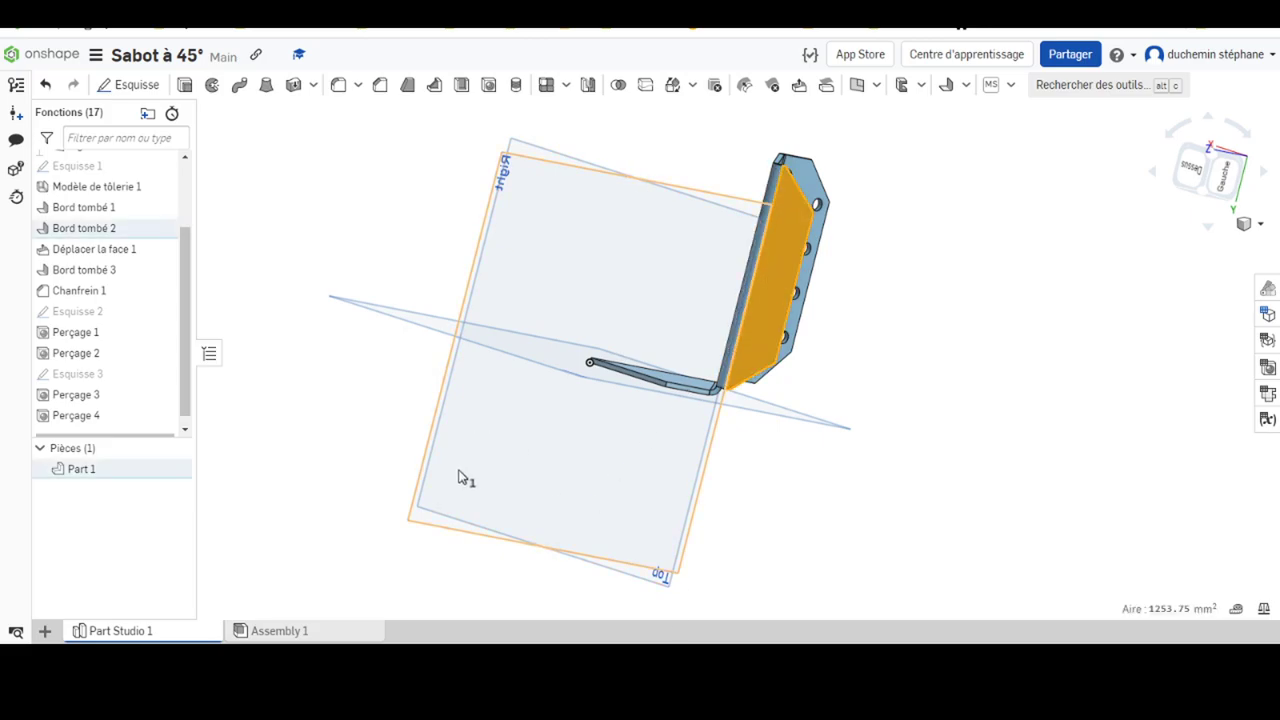
click(130, 85)
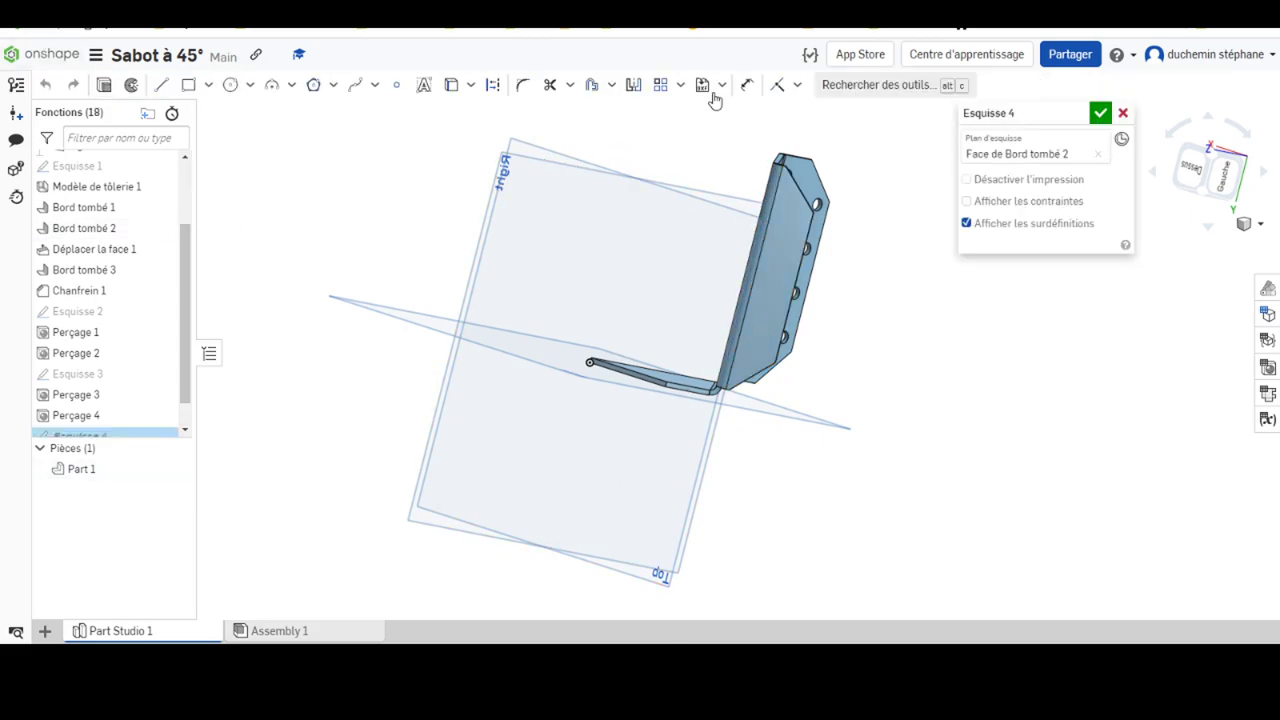
right_click(837, 273)
click(909, 425)
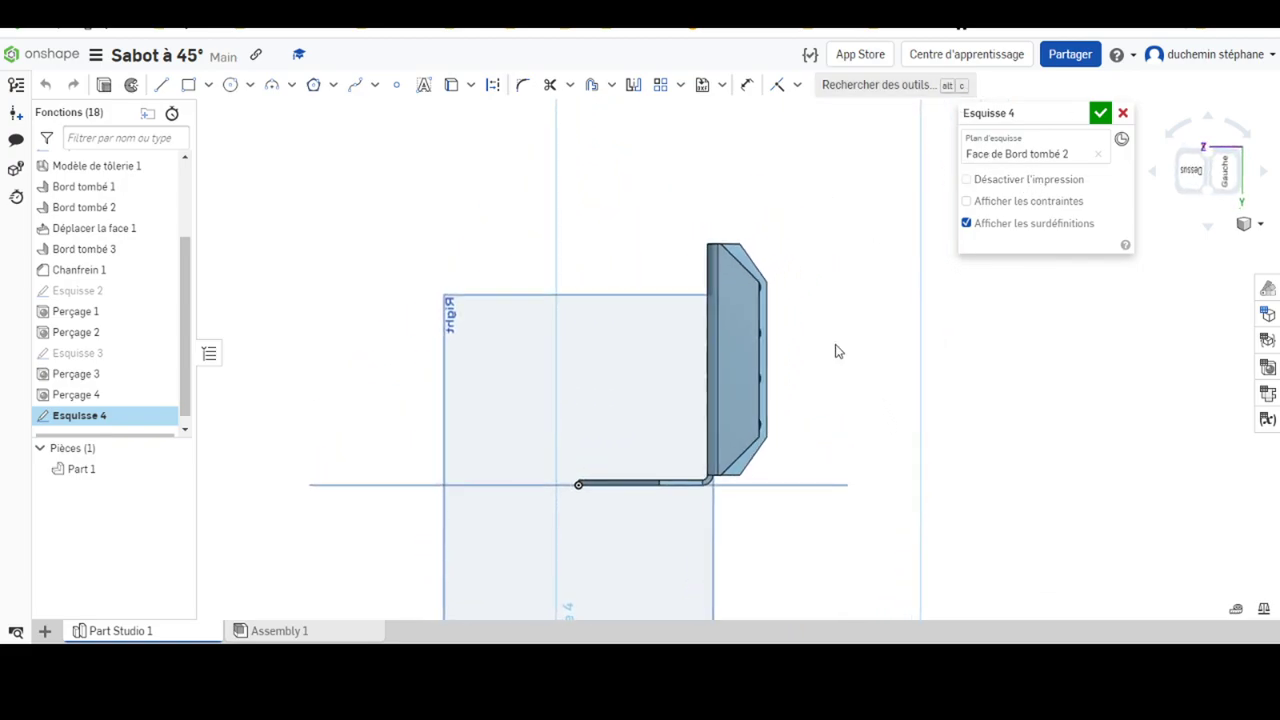
Draw a vertical construction line and dimension it 0 from the flange edge
click(158, 88)
click(492, 85)
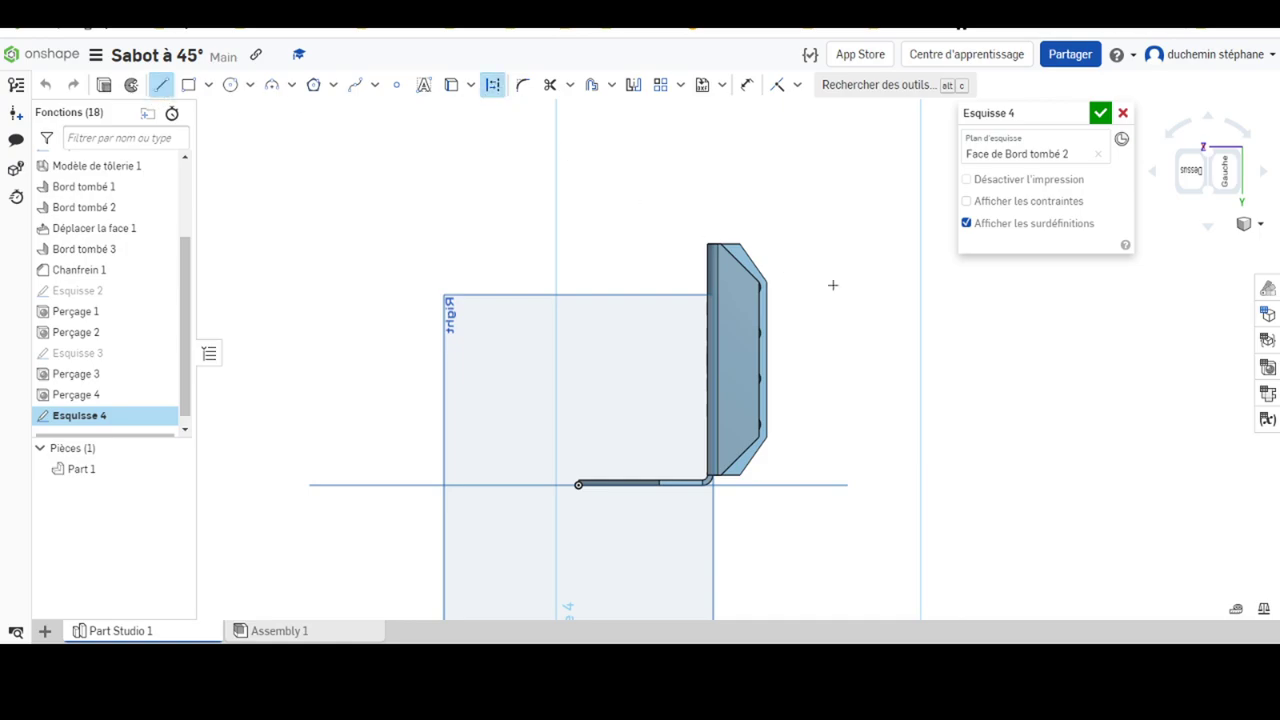
click(735, 183)
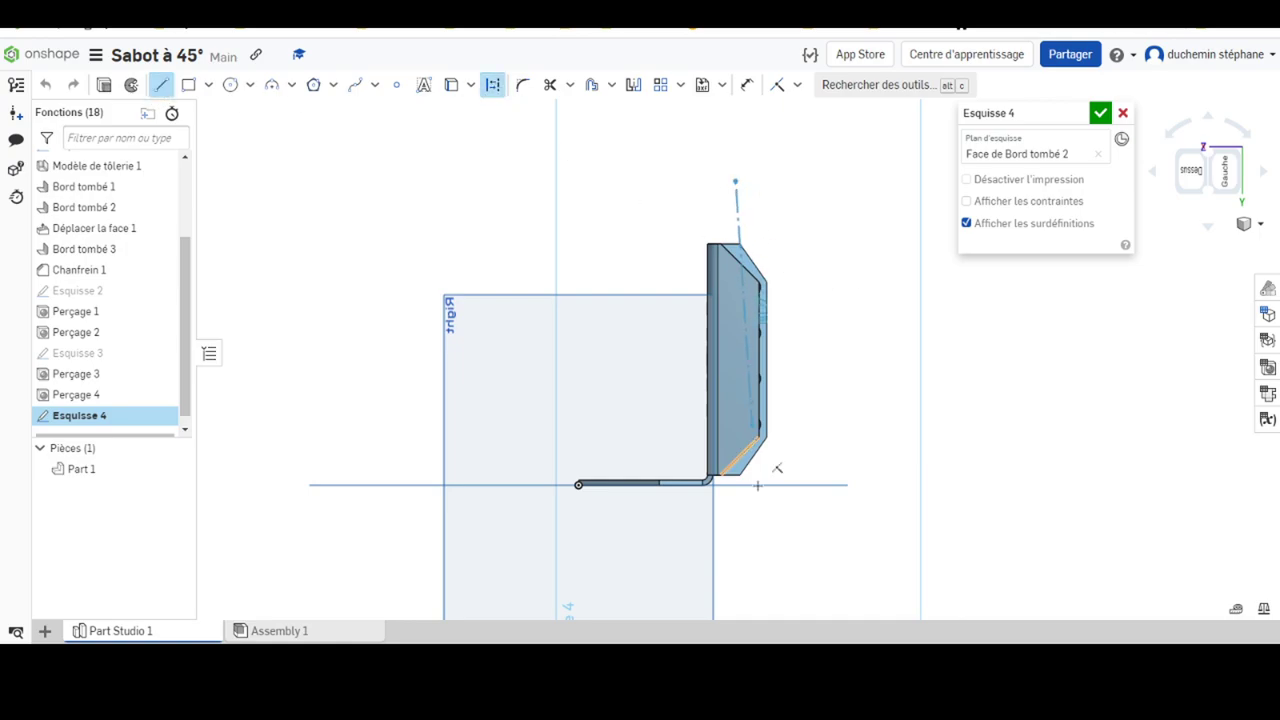
click(735, 553)
click(747, 84)
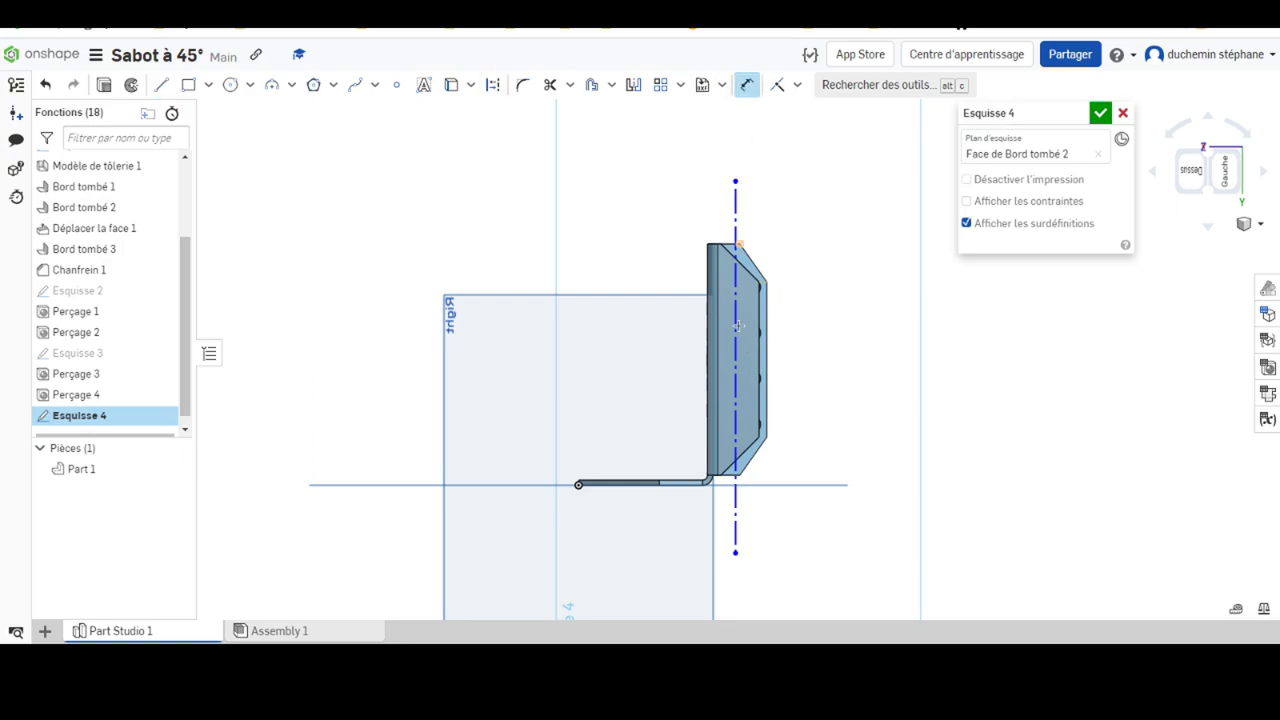
click(760, 315)
click(736, 317)
click(820, 190)
text(0)
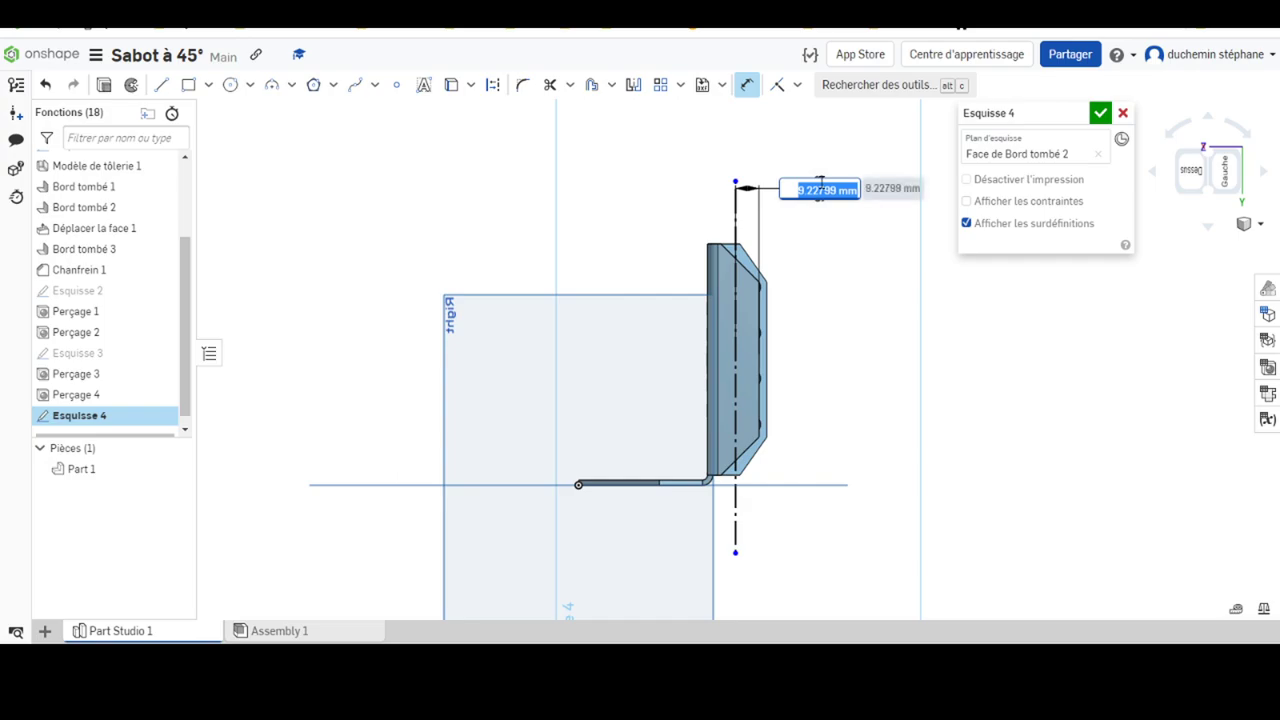
key(Return)
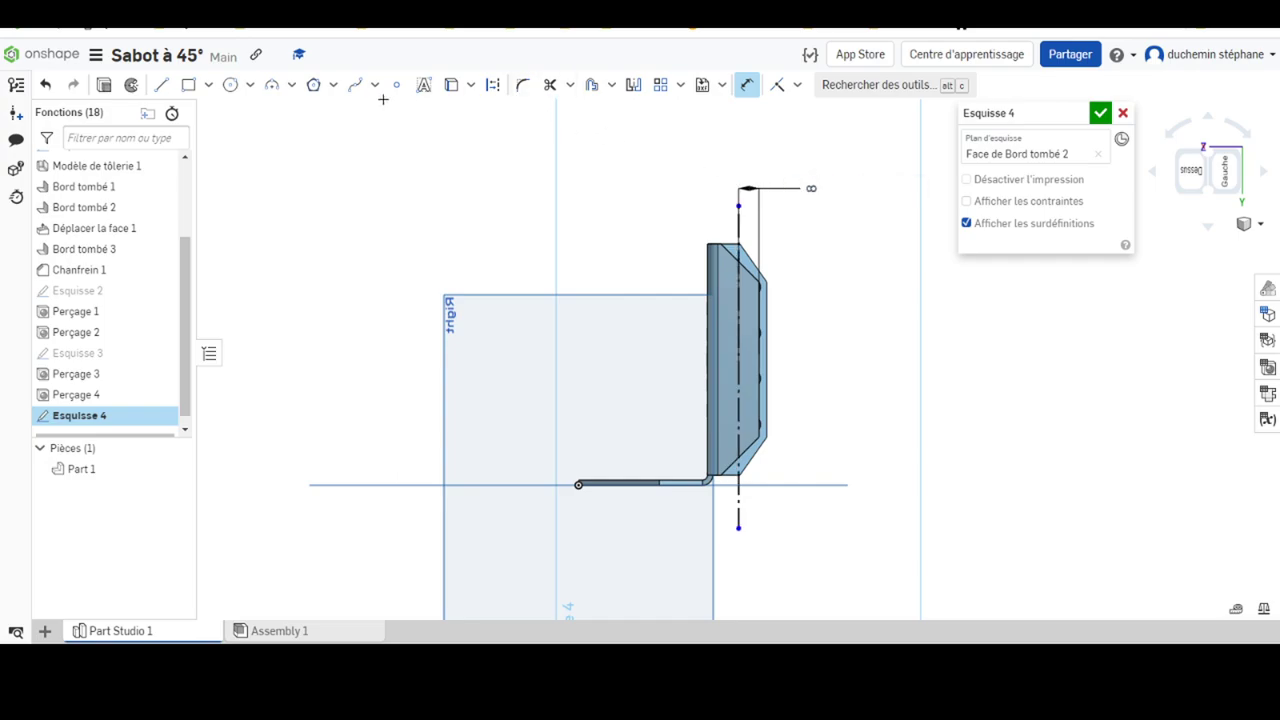
Add a horizontal construction centreline, place a point on the vertical line, and mirror it across
click(162, 86)
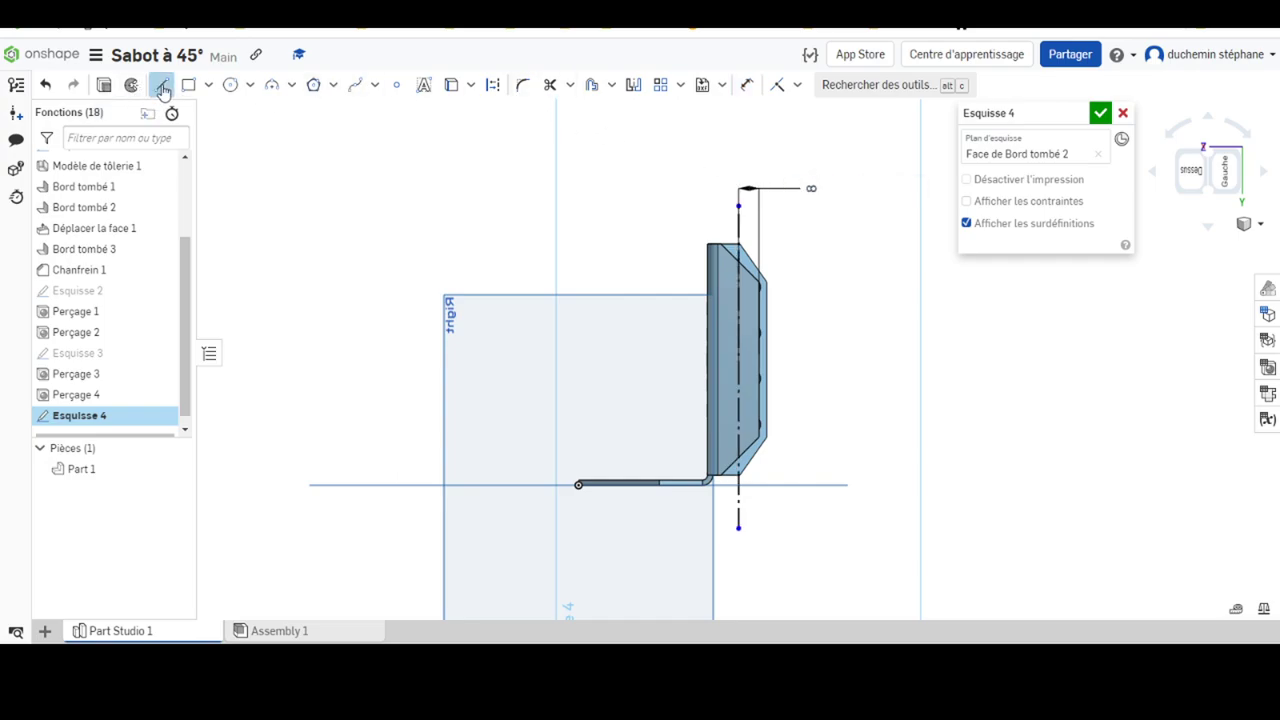
click(493, 84)
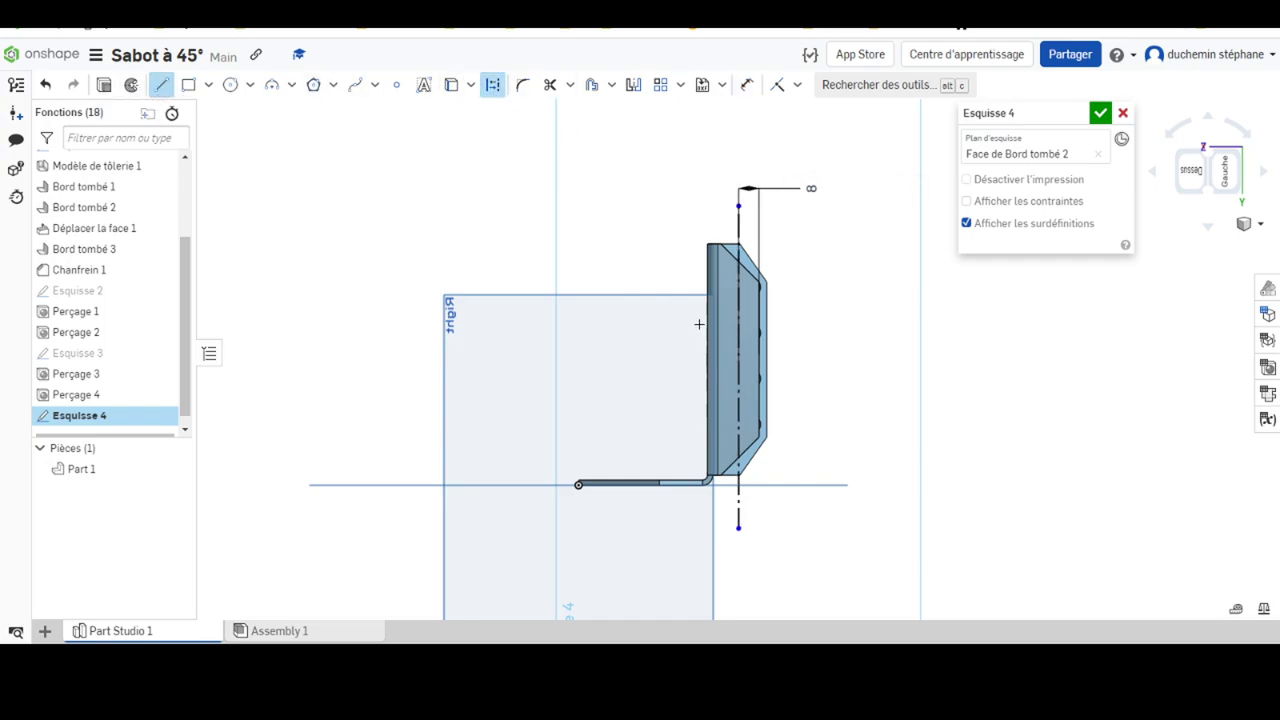
click(757, 358)
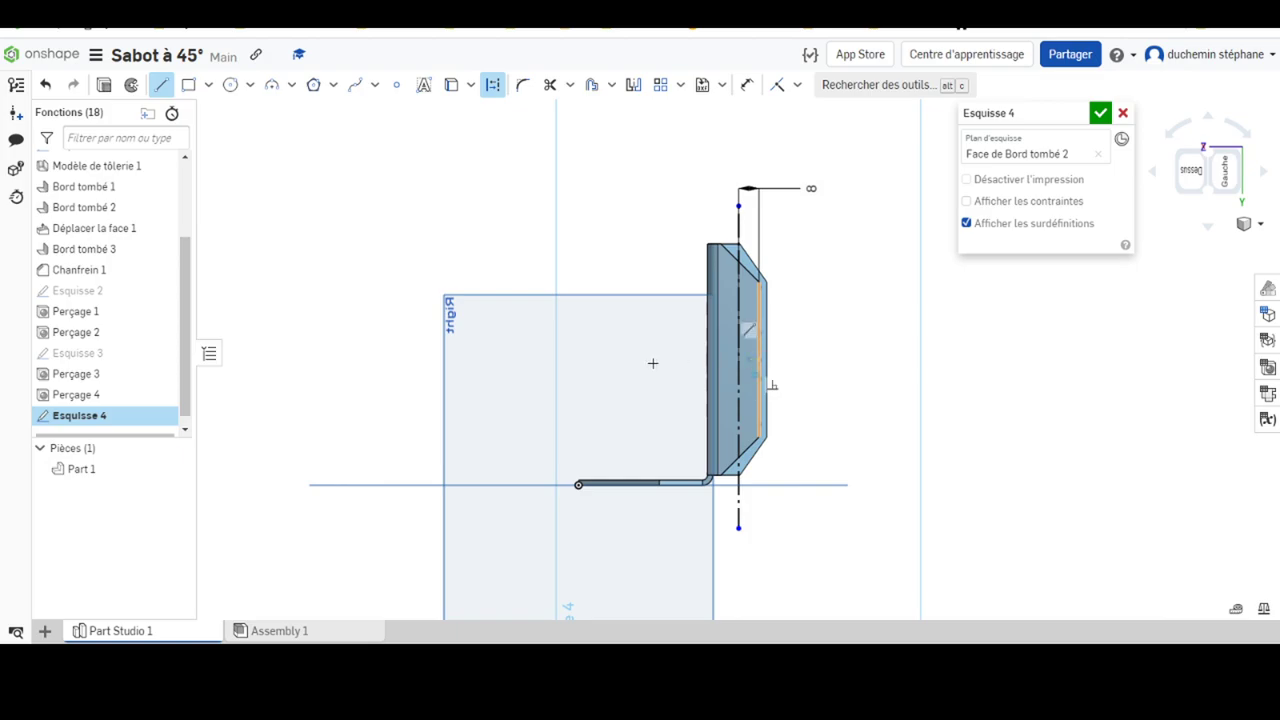
click(578, 358)
key(Escape)
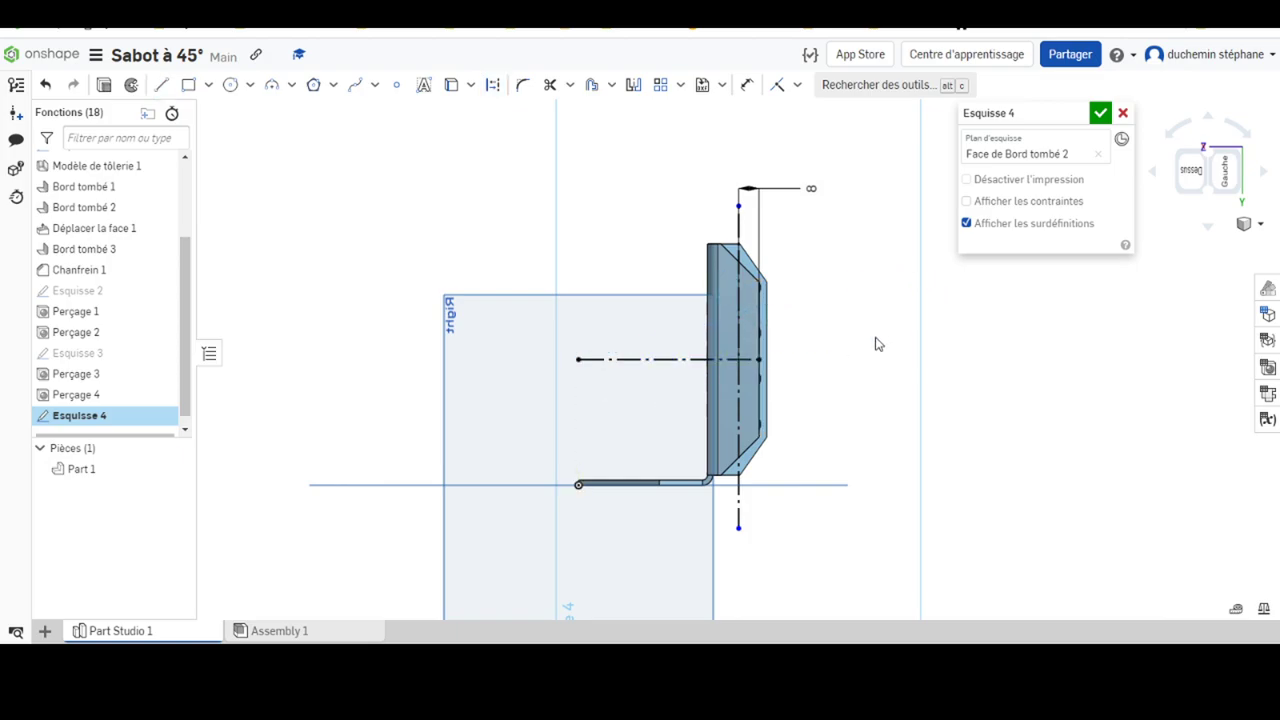
click(396, 86)
click(738, 312)
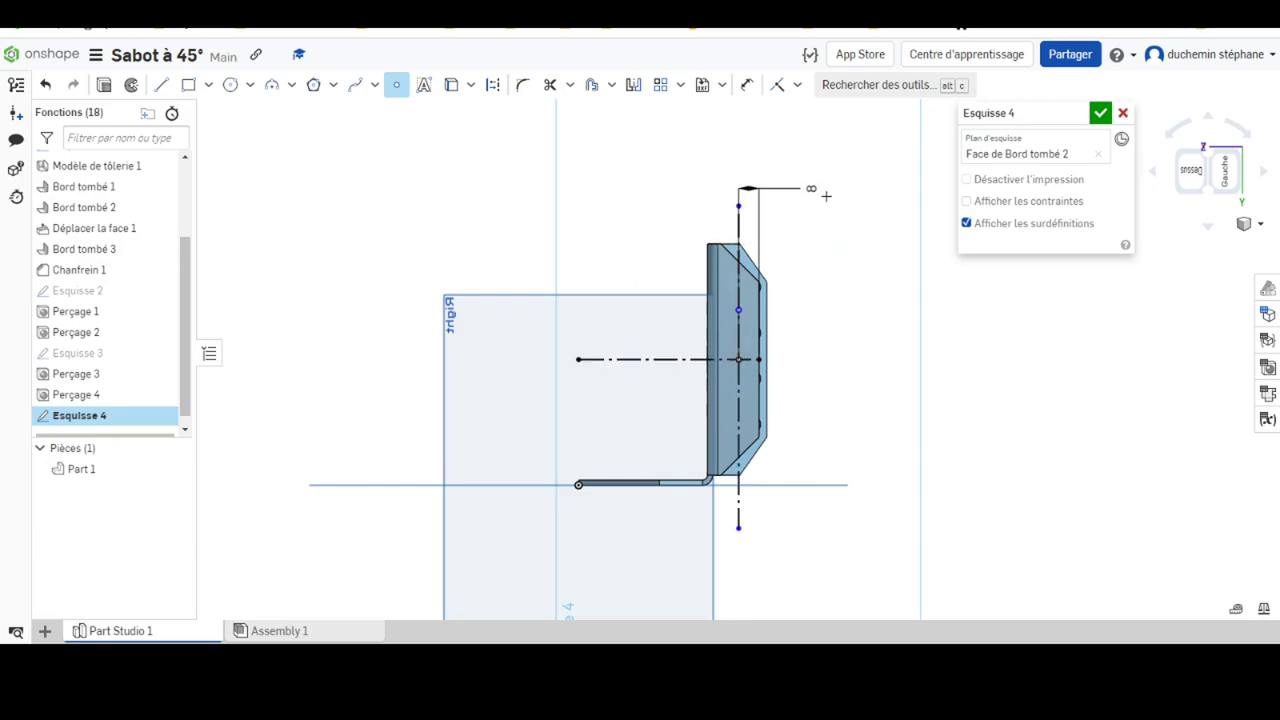
click(633, 84)
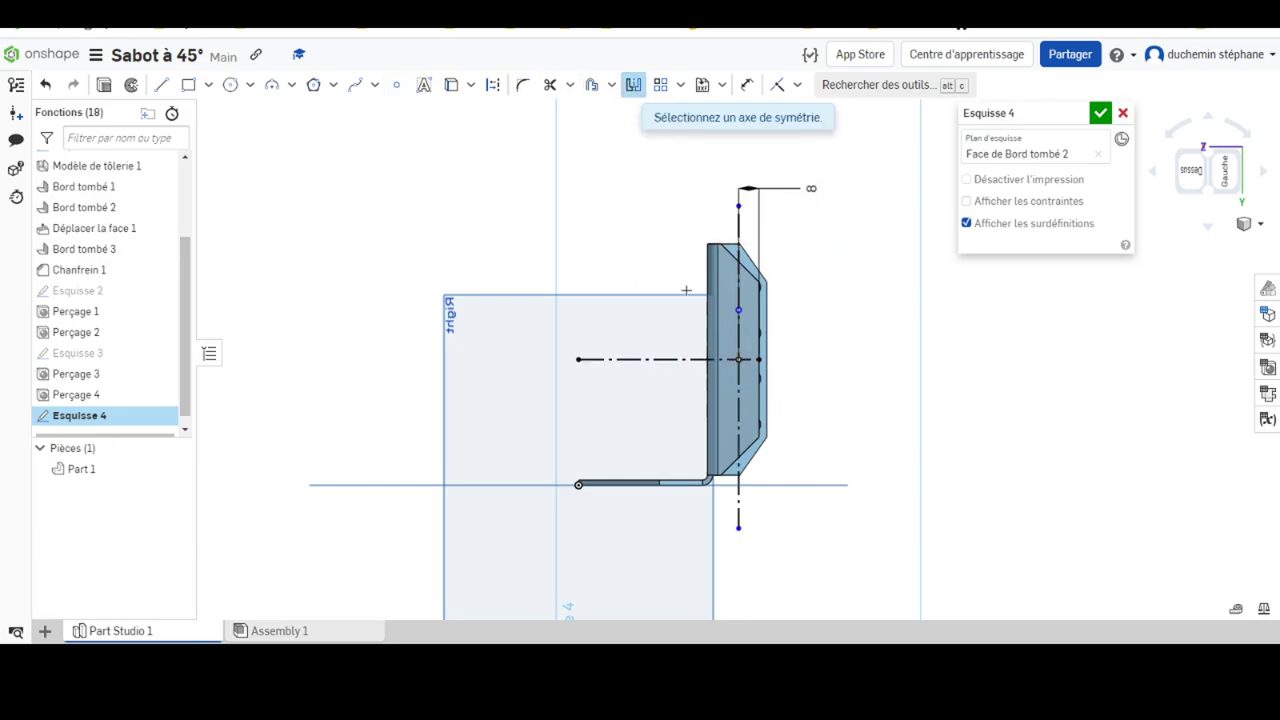
click(698, 359)
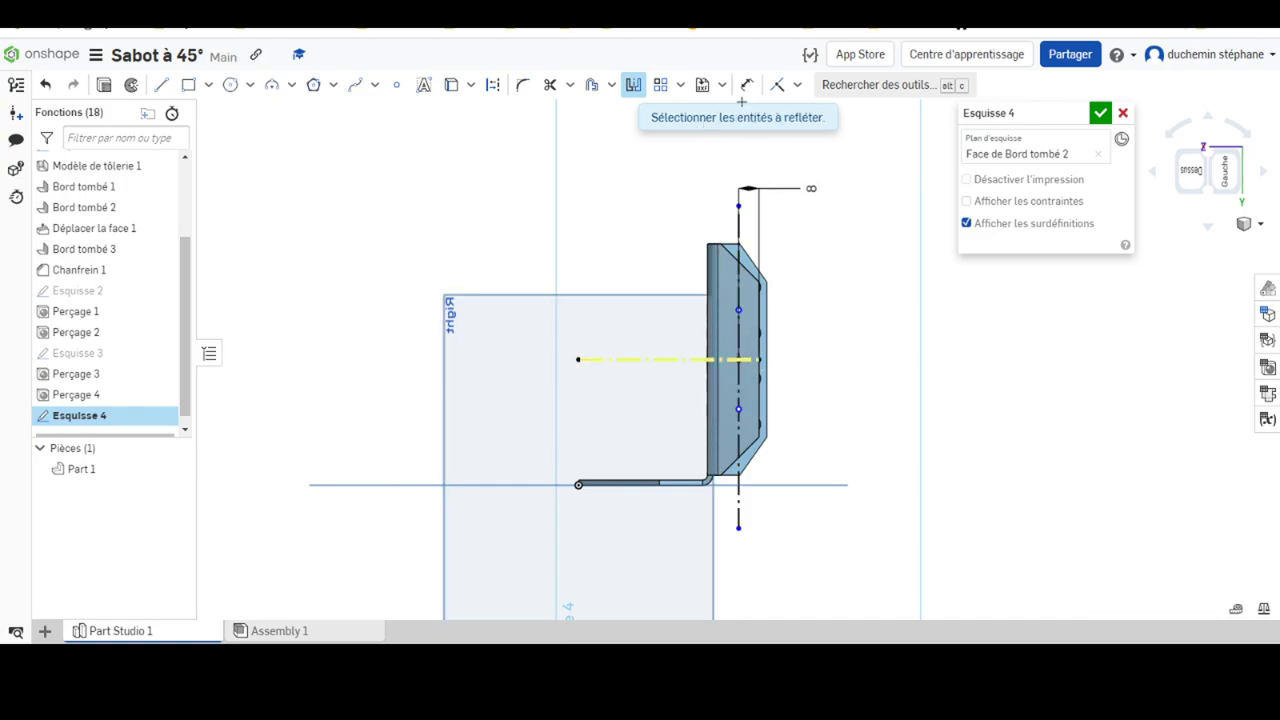
Space the upper and lower hole-centre points 40 mm apart and close Esquisse 4
click(747, 84)
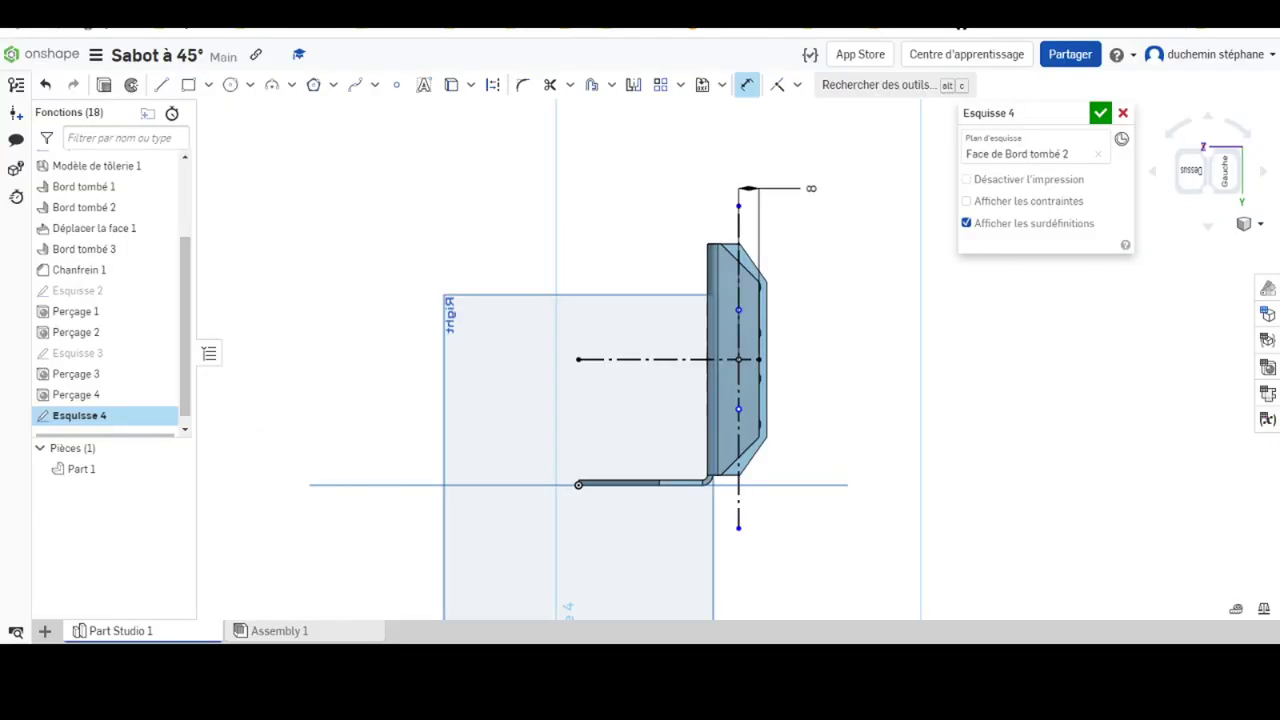
click(738, 309)
click(738, 409)
click(869, 345)
text(40)
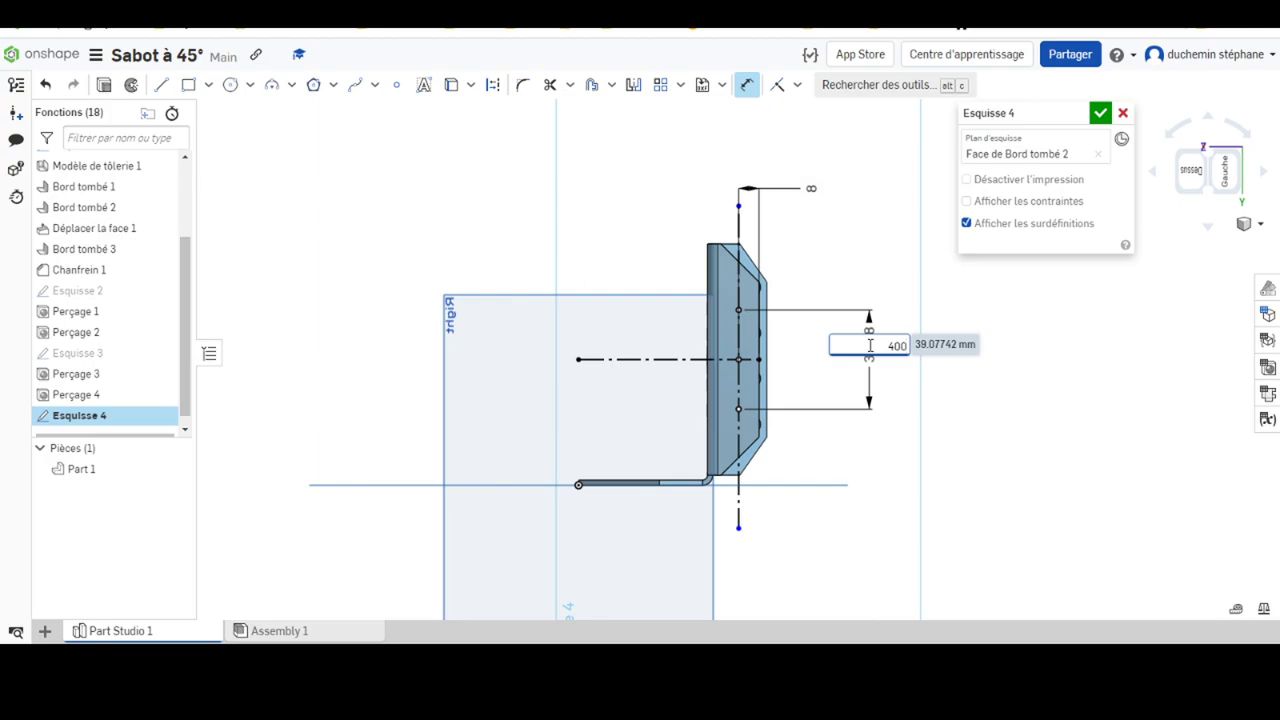
key(Return)
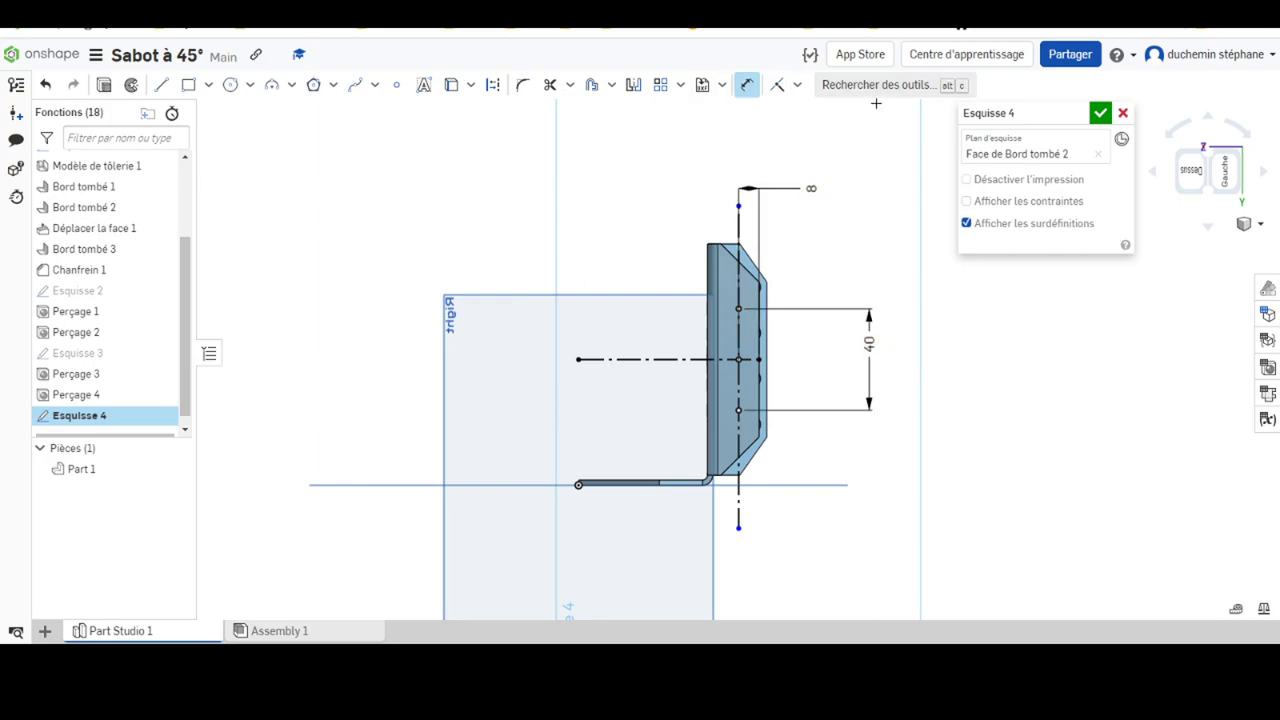
click(1100, 113)
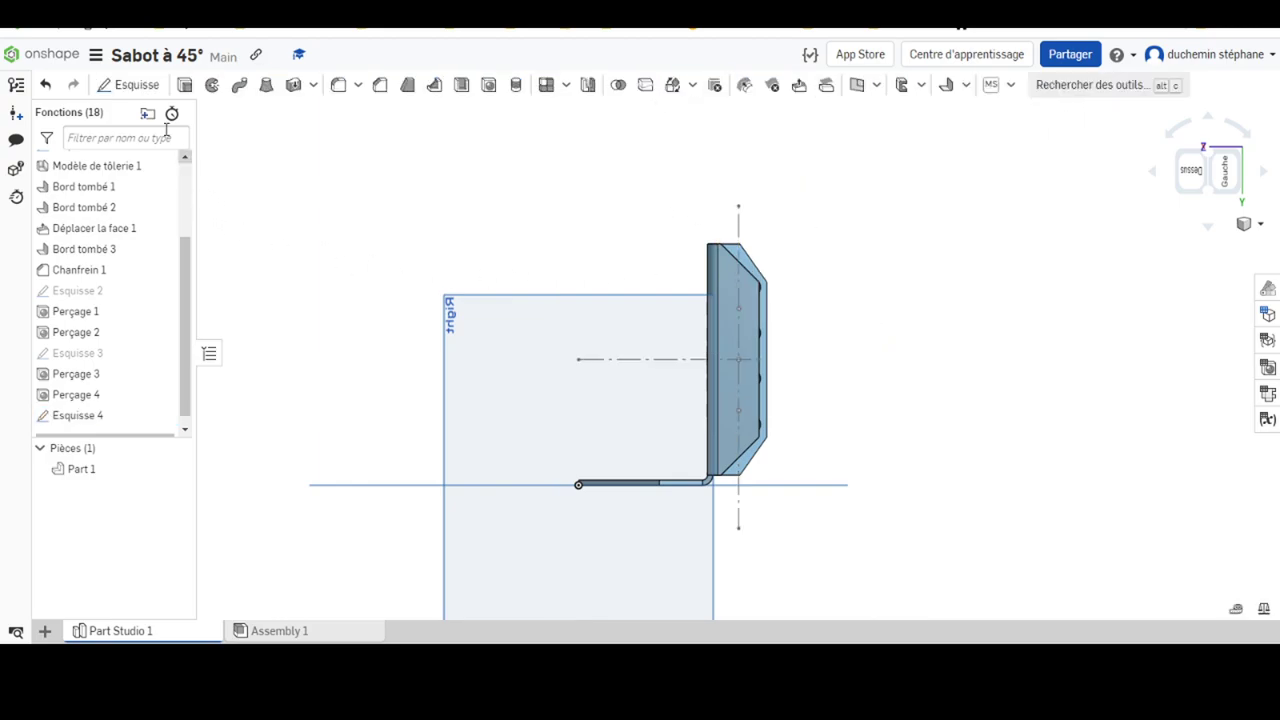
Create Perçage 5 with 5 mm through-all holes at the three Esquisse 4 points
click(490, 85)
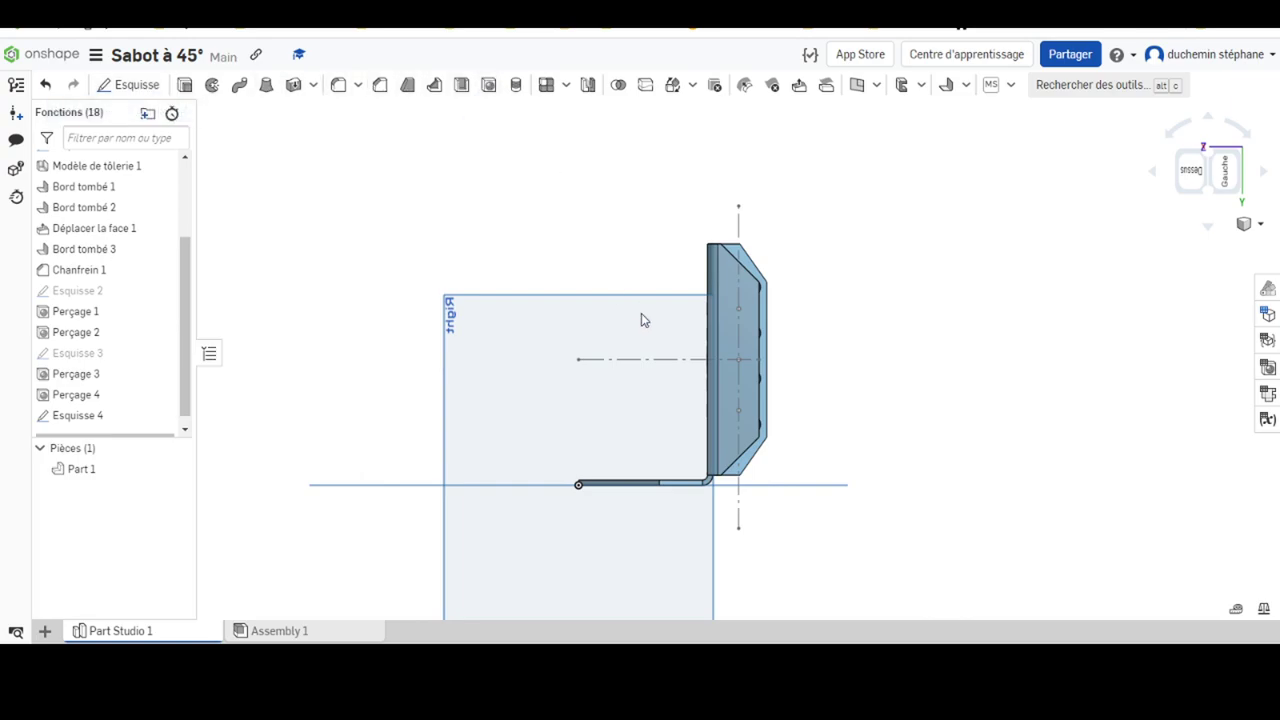
click(738, 309)
click(739, 360)
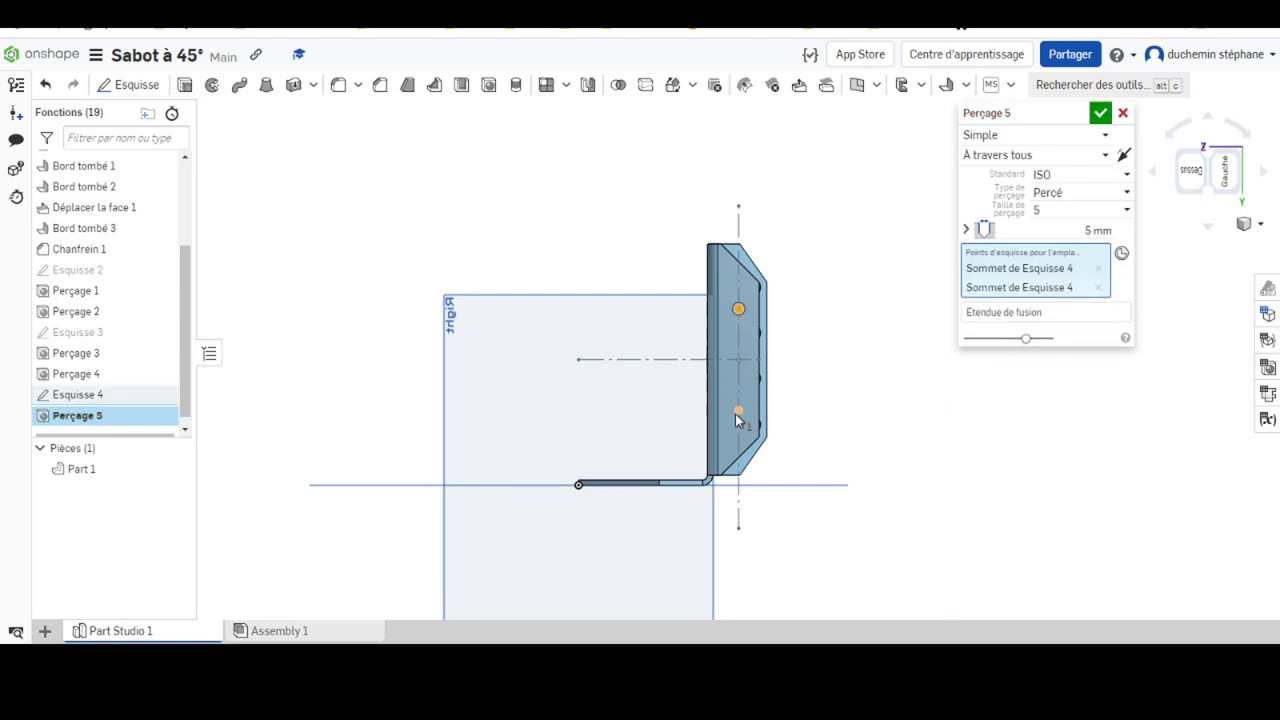
click(738, 410)
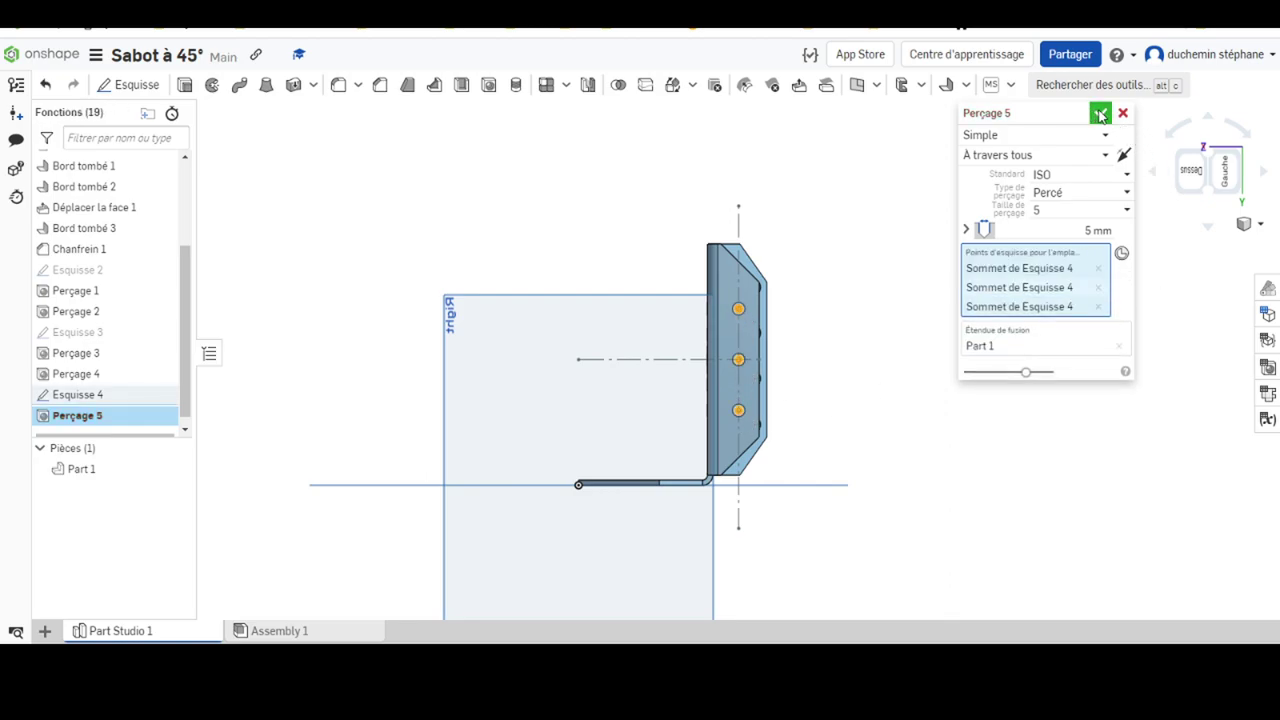
click(1100, 113)
mouse_move(924, 371)
right_down()
mouse_move(806, 376)
mouse_move(800, 359)
right_up()
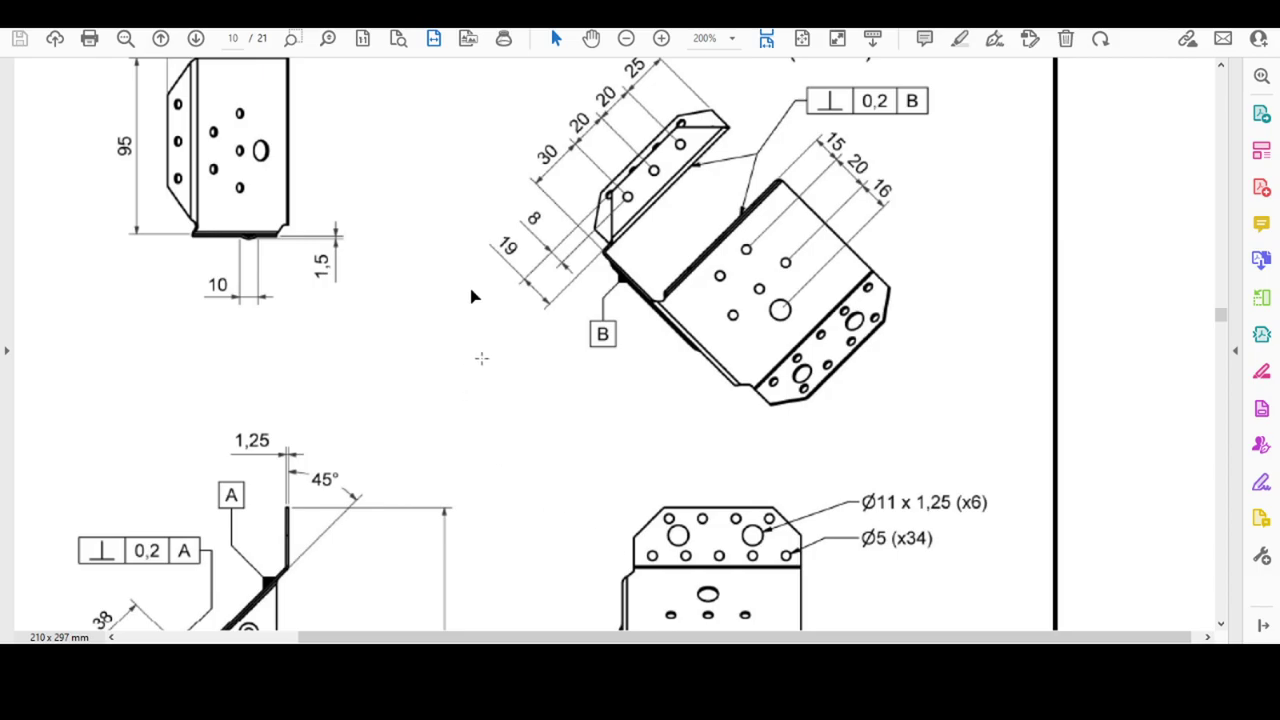
right_click(467, 272)
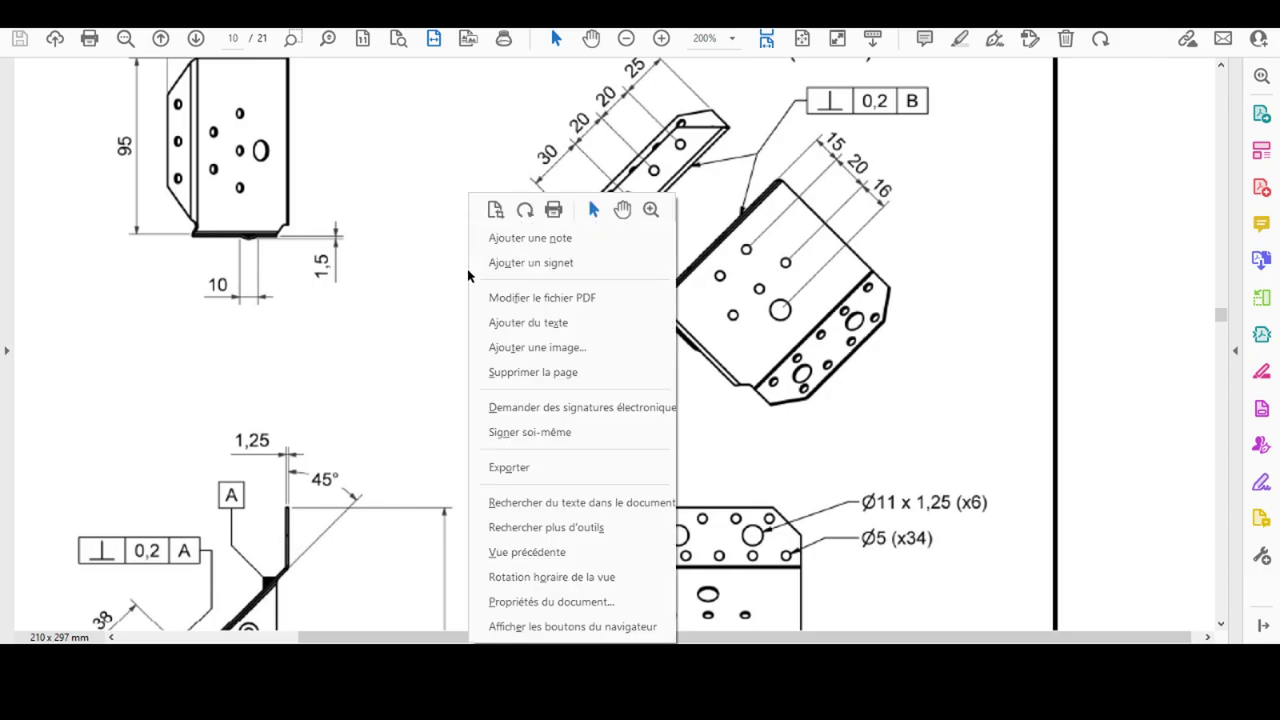
key(Escape)
scroll(386, 406, down, 4)
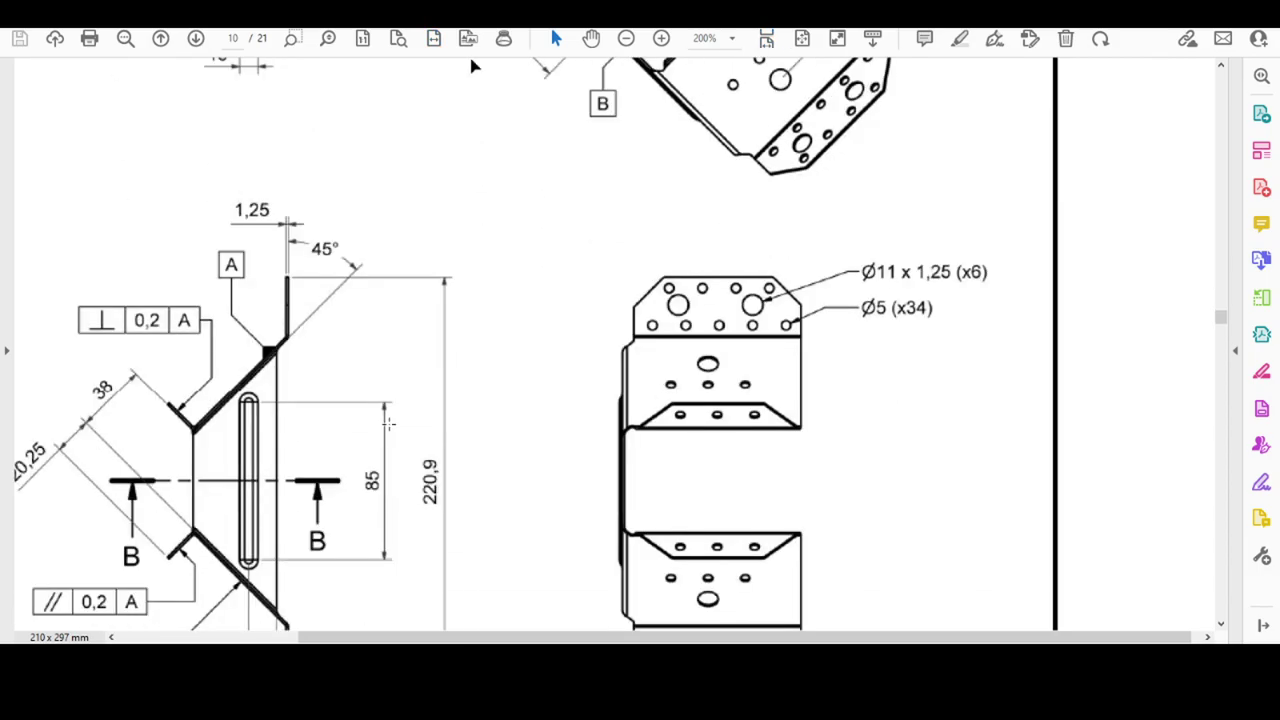
scroll(398, 430, down, 1)
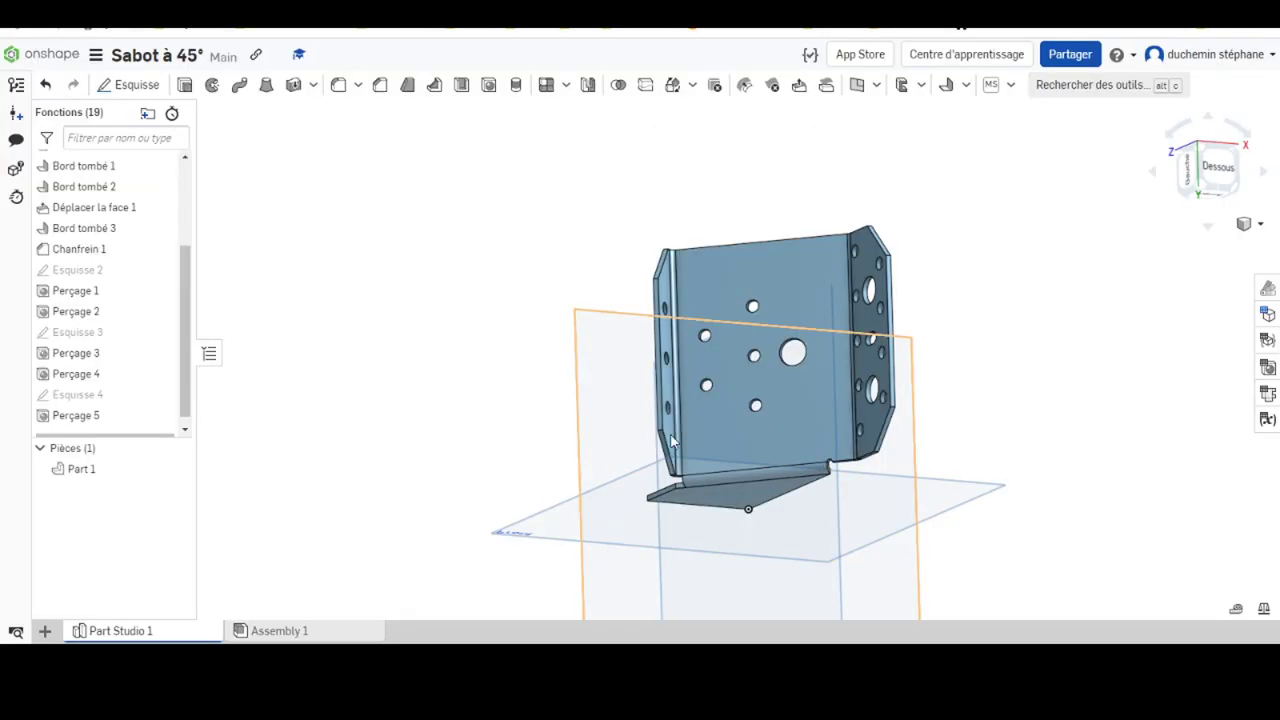
Hide the Right and Front planes, then select the bottom flange's end face
mouse_move(753, 490)
right_down()
mouse_move(686, 480)
mouse_move(551, 509)
mouse_move(709, 335)
right_up()
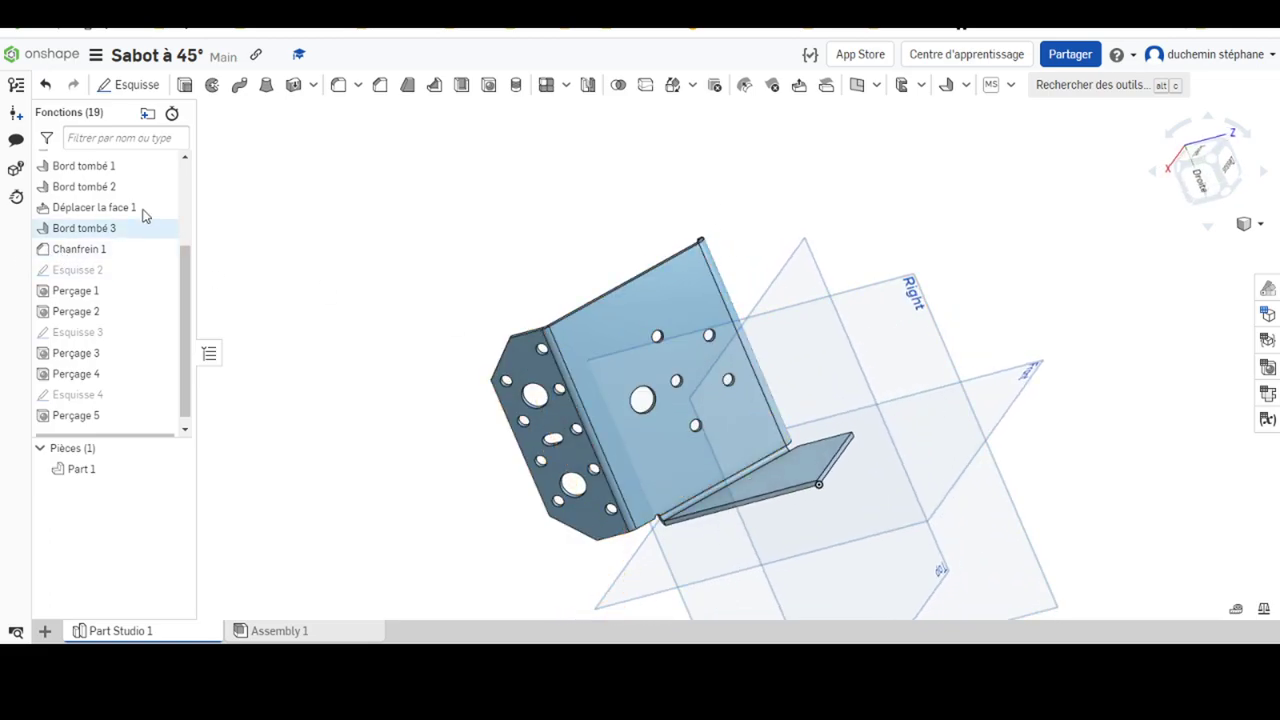
scroll(147, 222, up, 3)
click(172, 222)
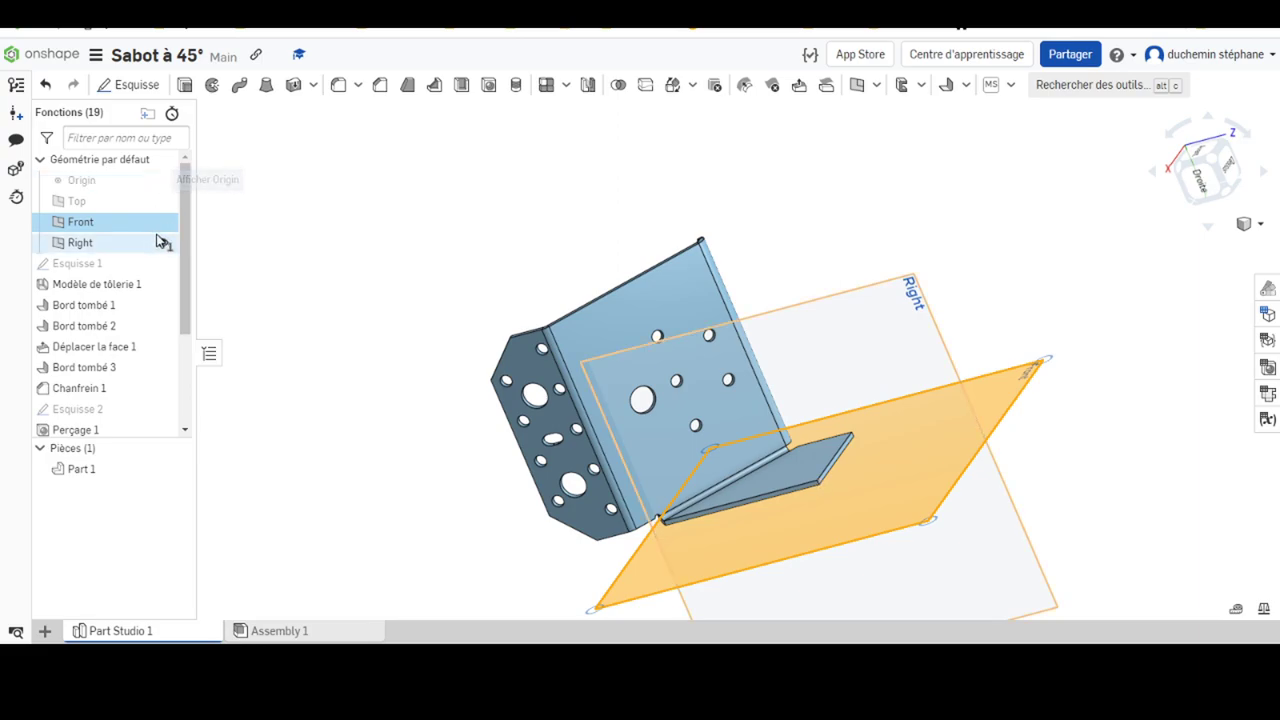
click(162, 243)
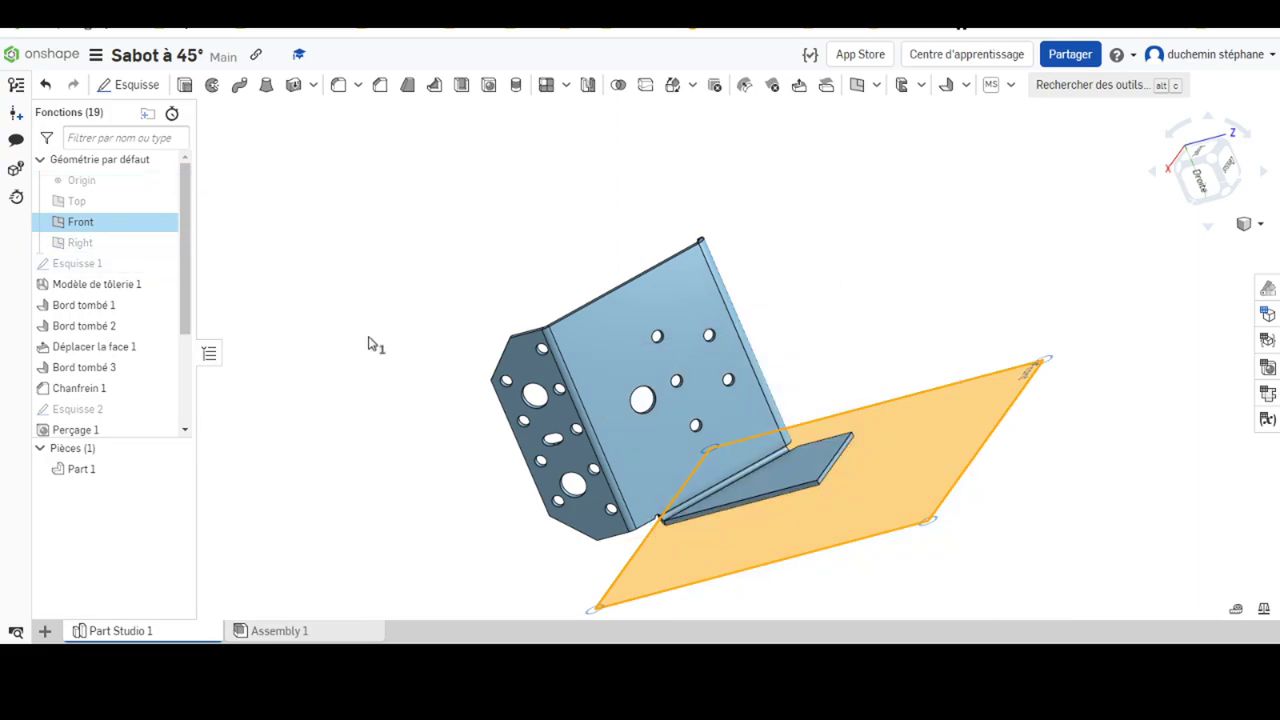
click(295, 402)
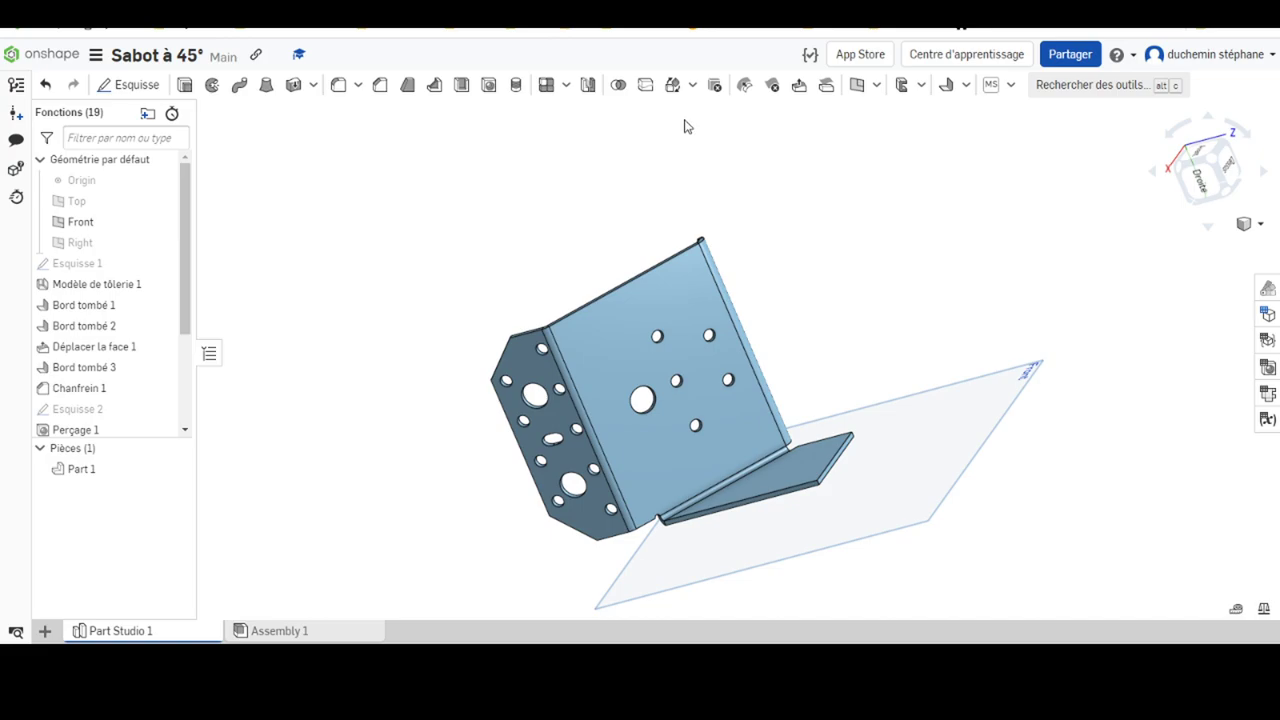
scroll(870, 500, down, 3)
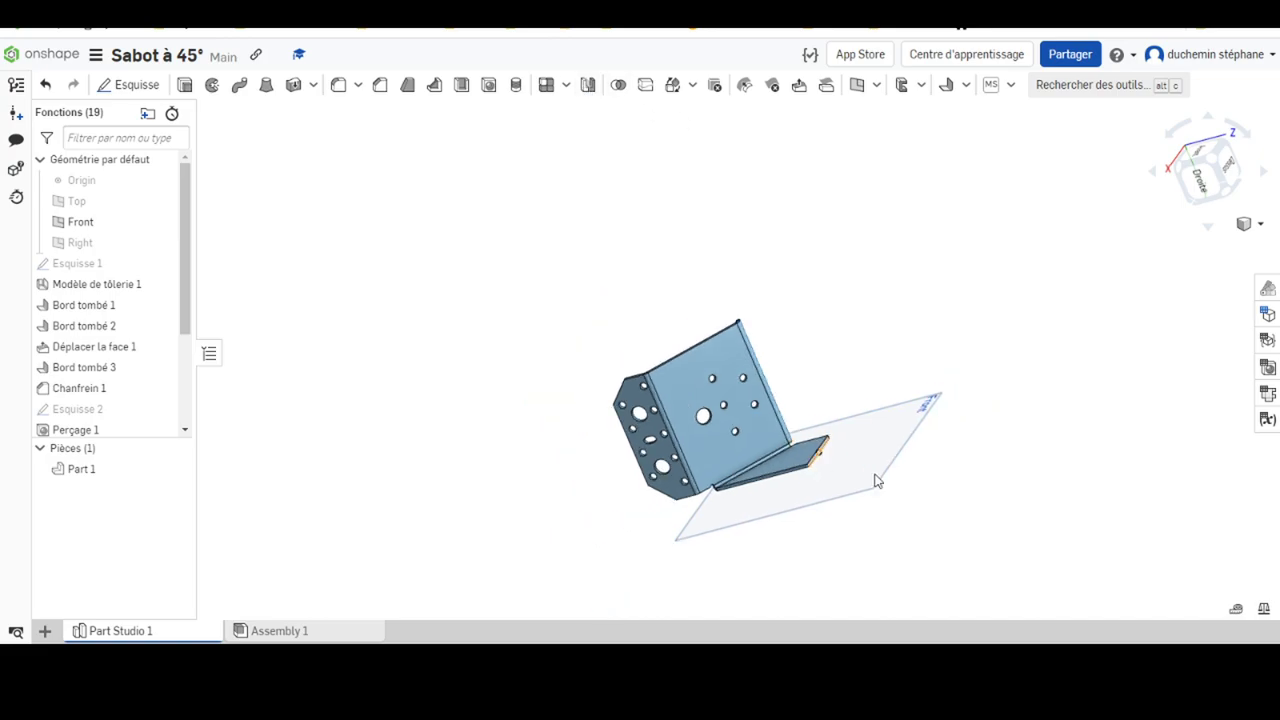
scroll(872, 468, up, 3)
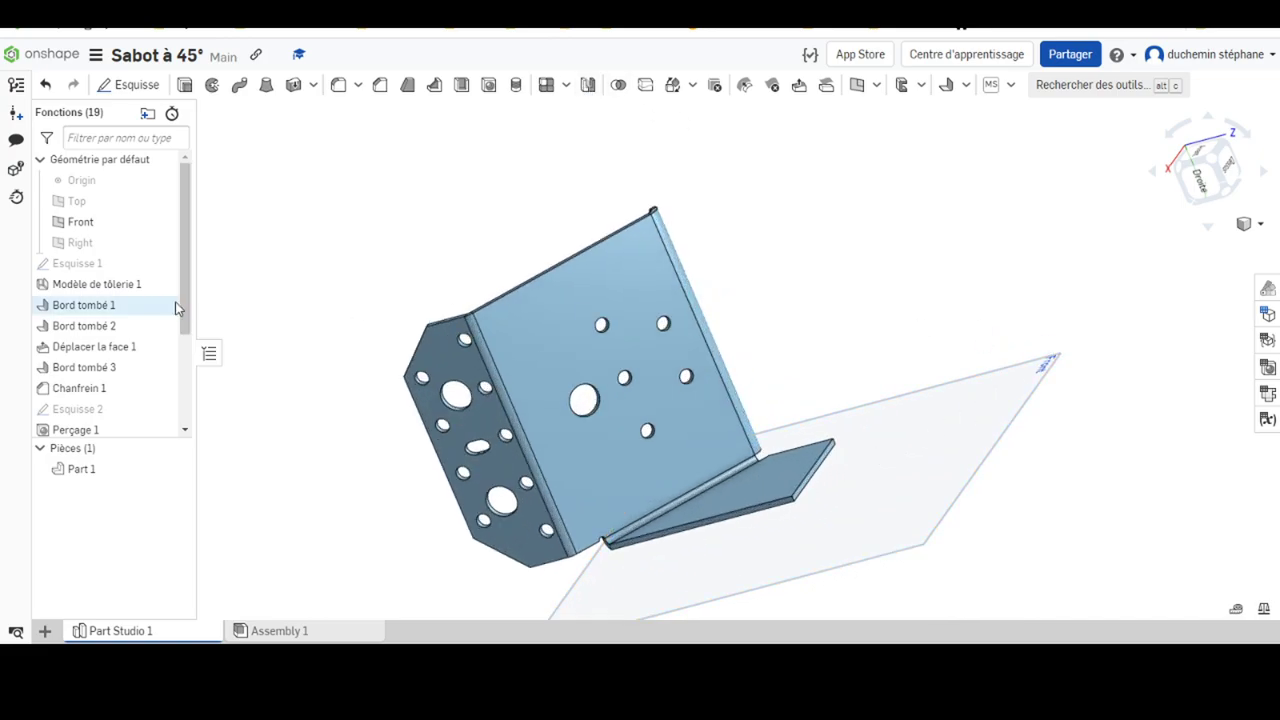
click(163, 220)
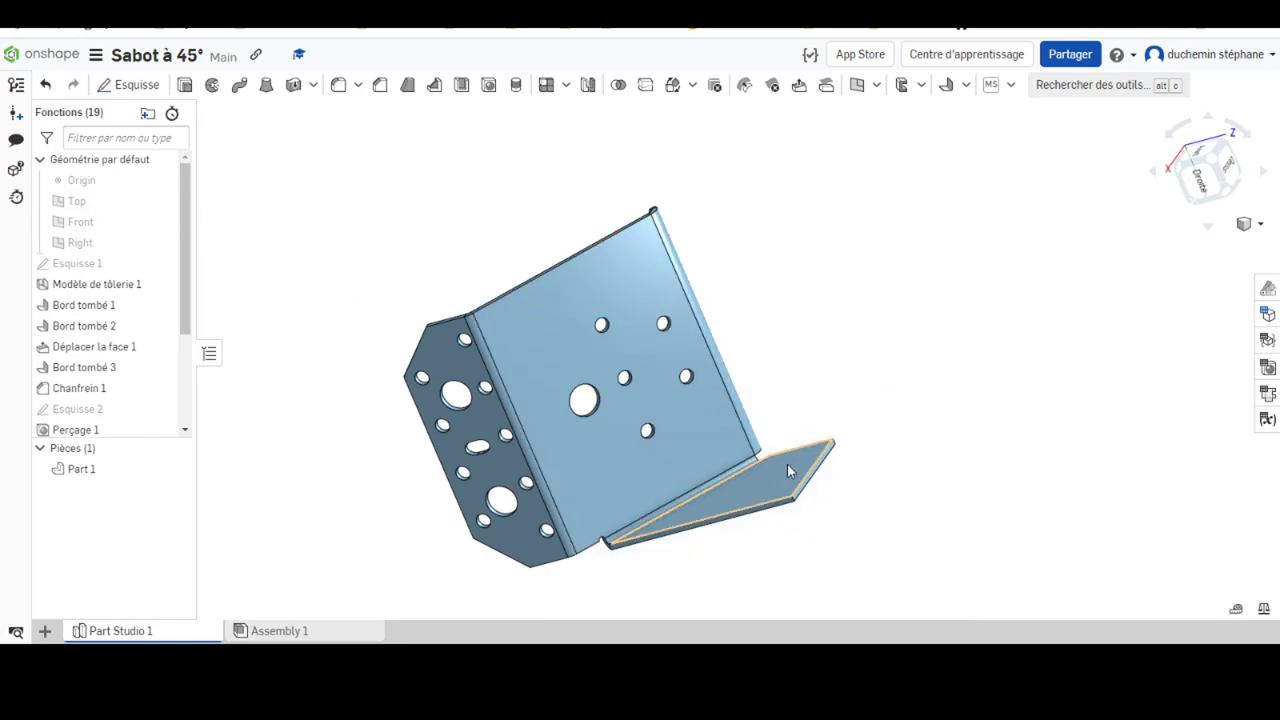
scroll(788, 470, down, 3)
scroll(771, 506, up, 4)
scroll(663, 491, up, 4)
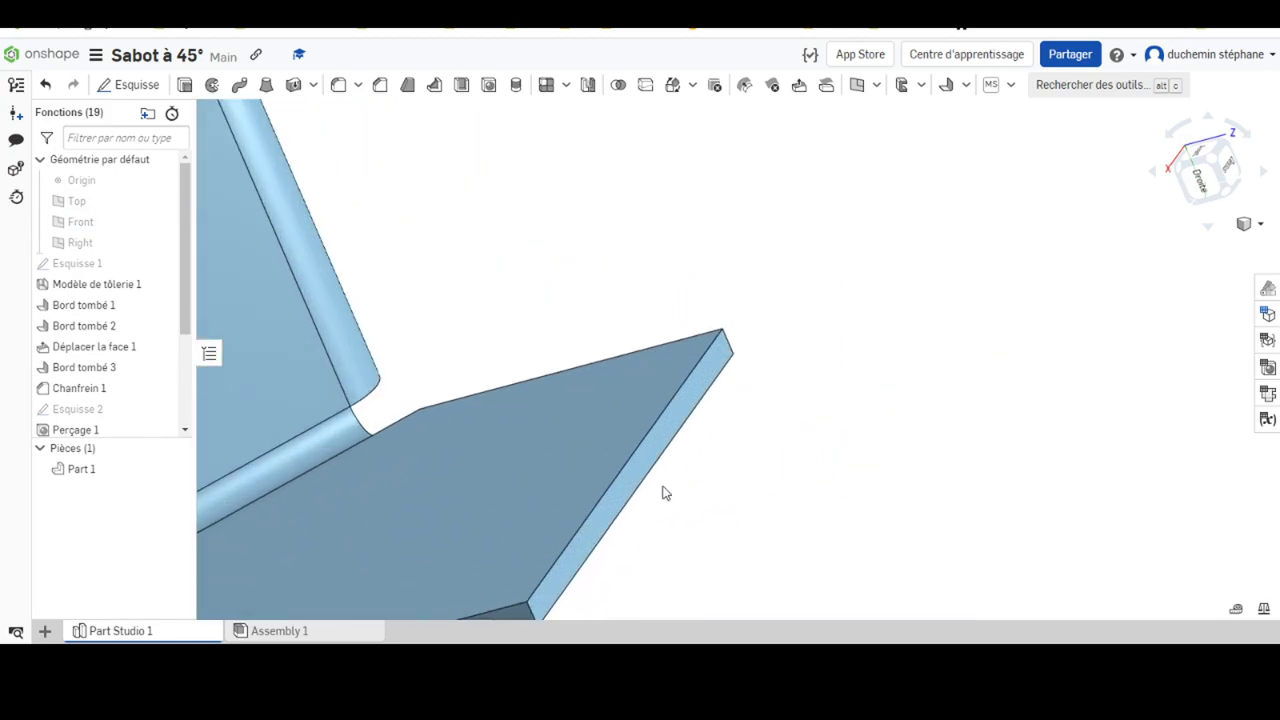
click(612, 507)
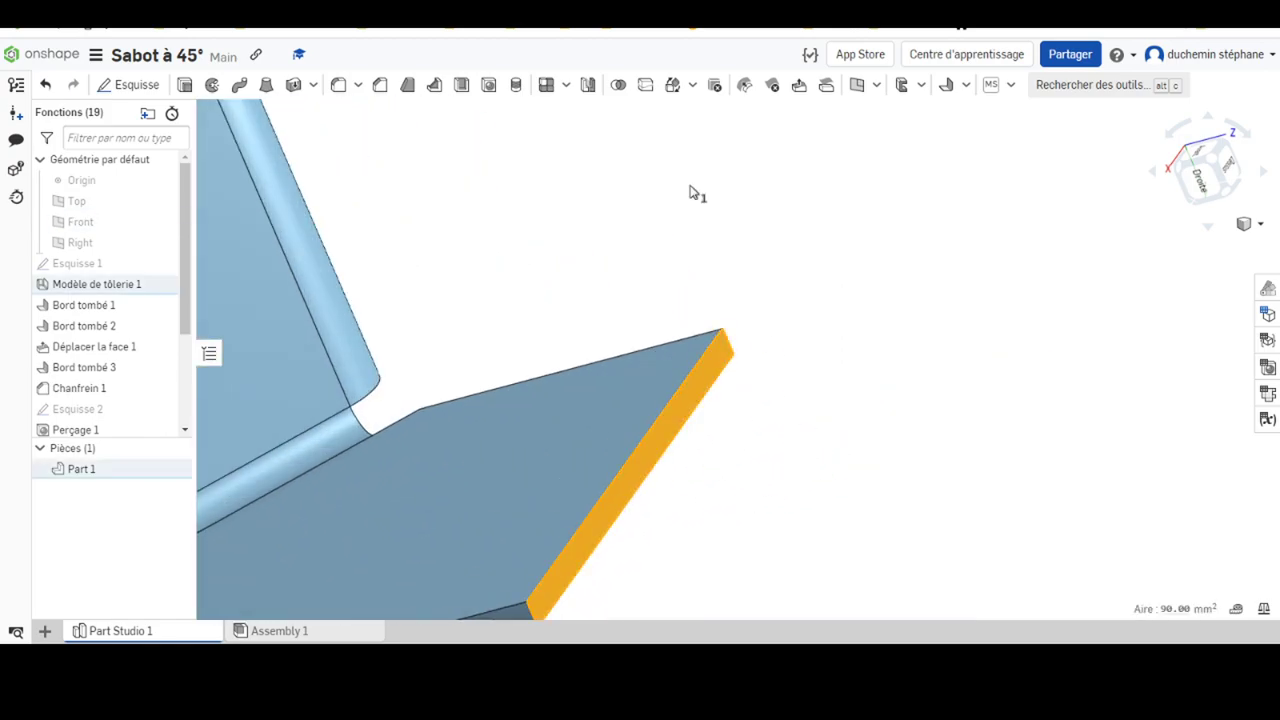
Mirror Part 1 across the flange end face using Add with Merge with all
click(588, 86)
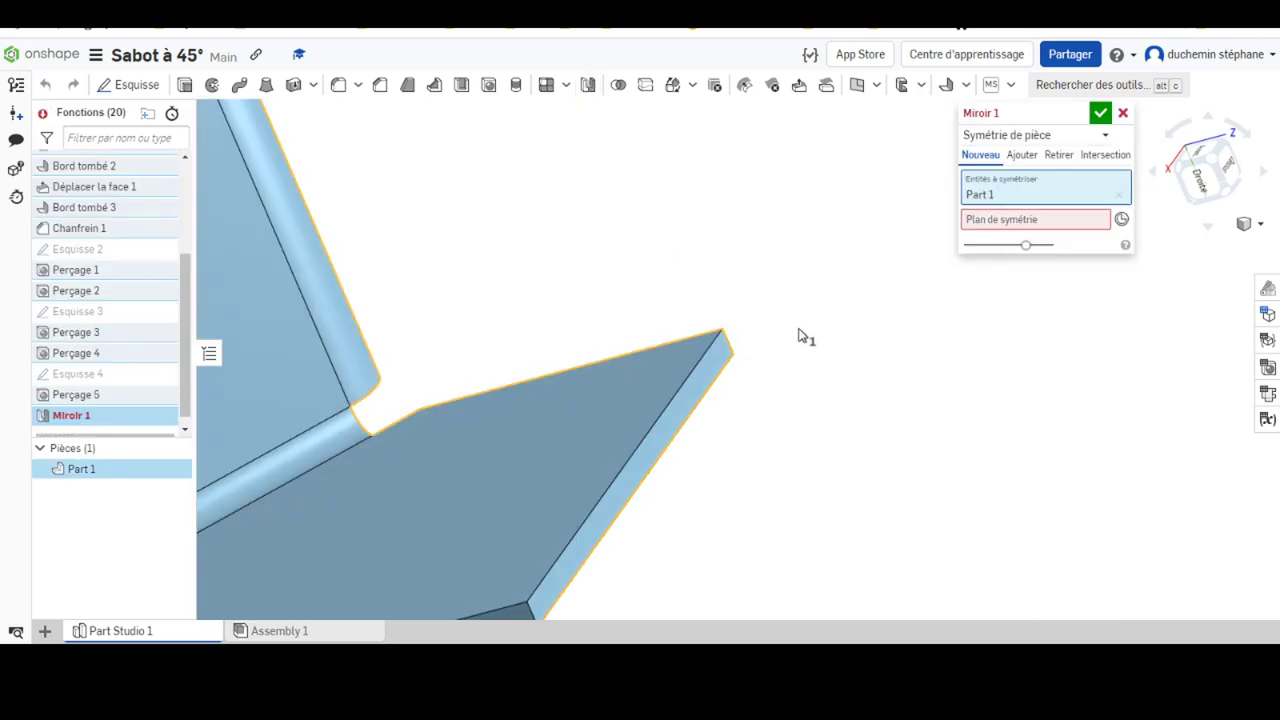
scroll(798, 326, up, 2)
scroll(951, 223, down, 3)
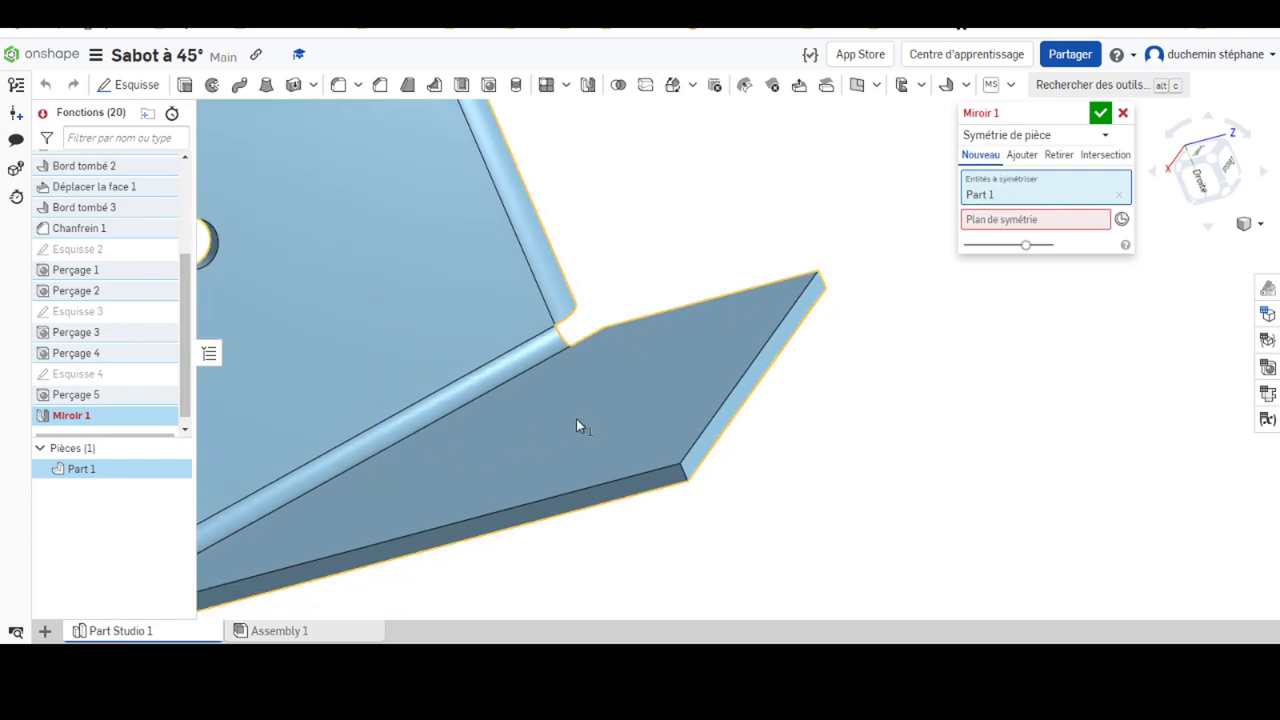
click(1035, 221)
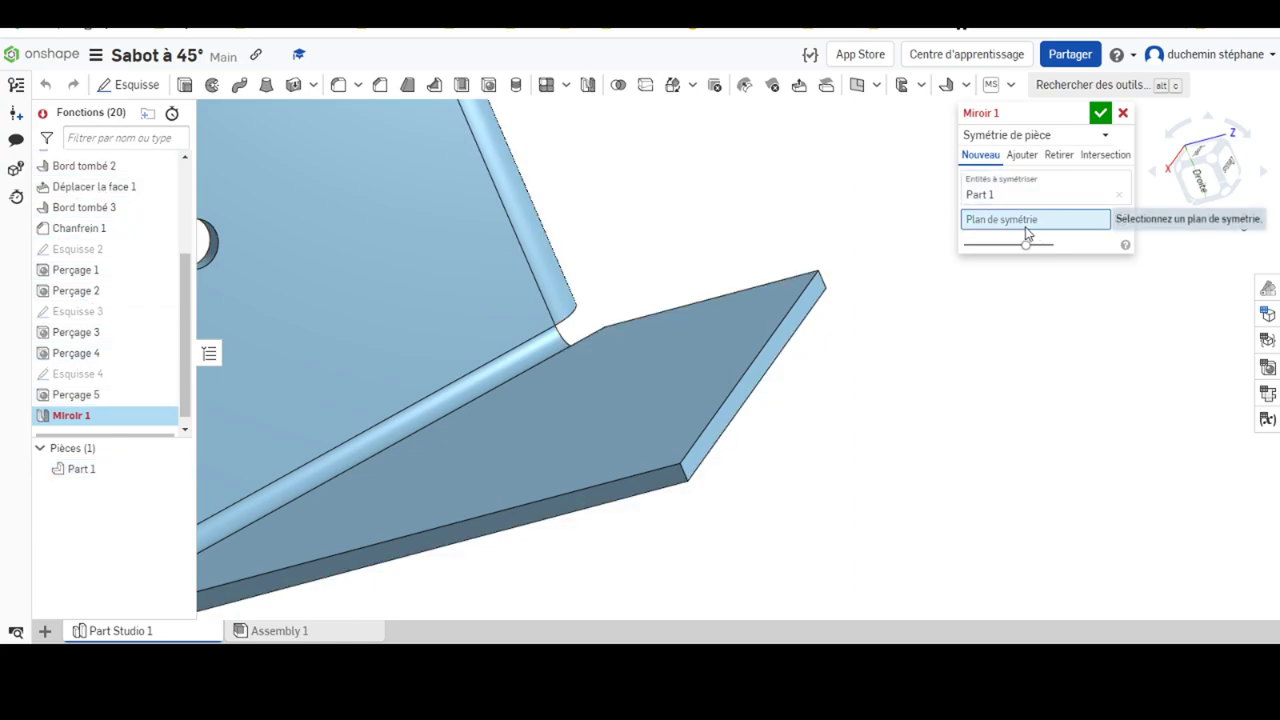
click(732, 413)
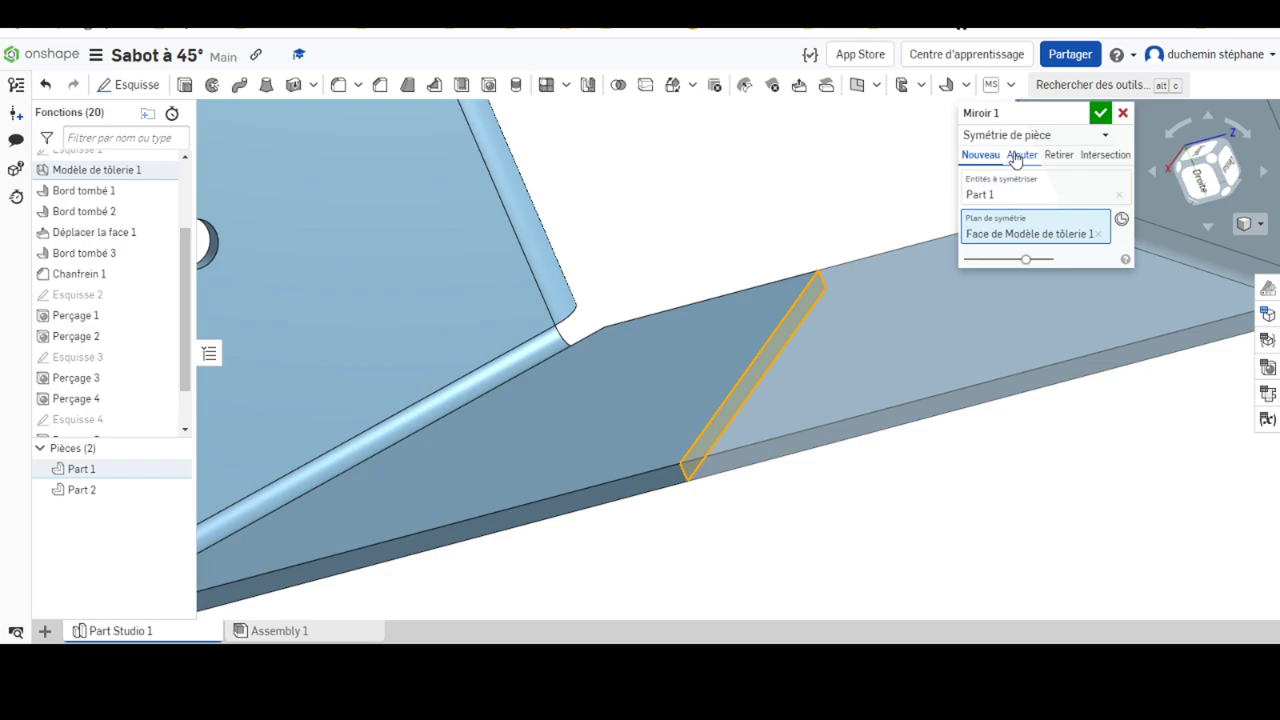
click(1019, 155)
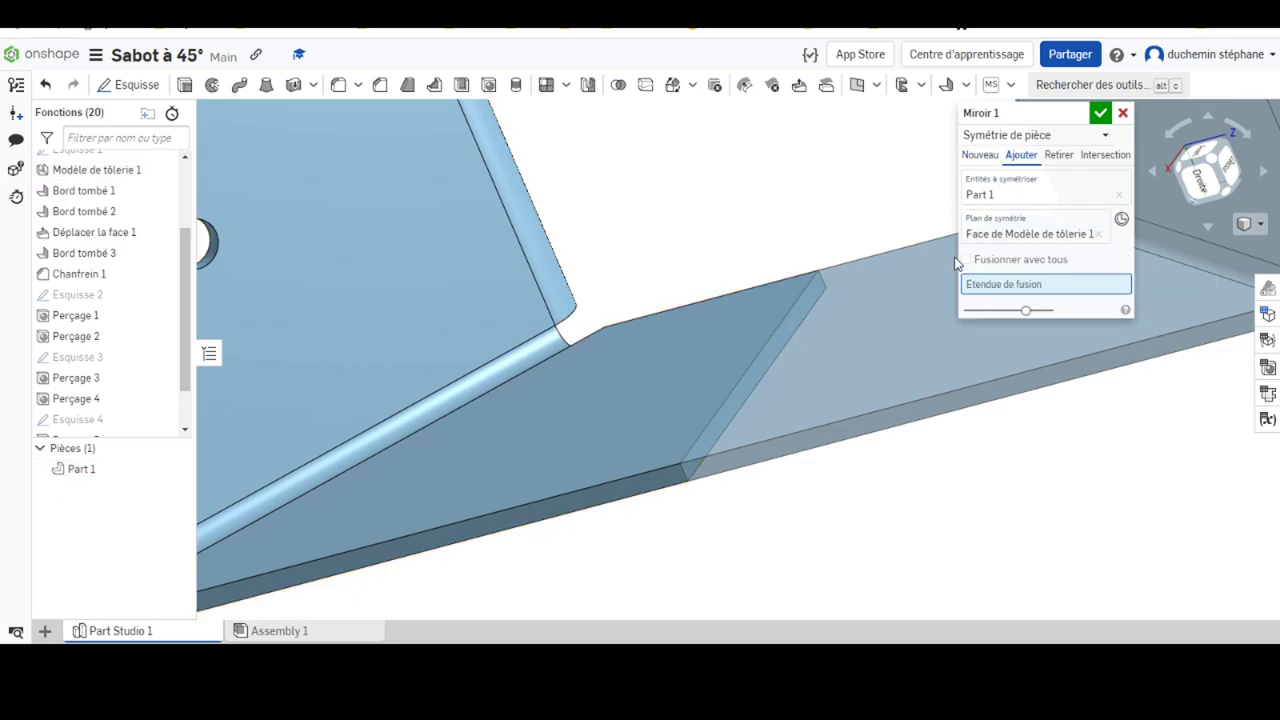
click(966, 260)
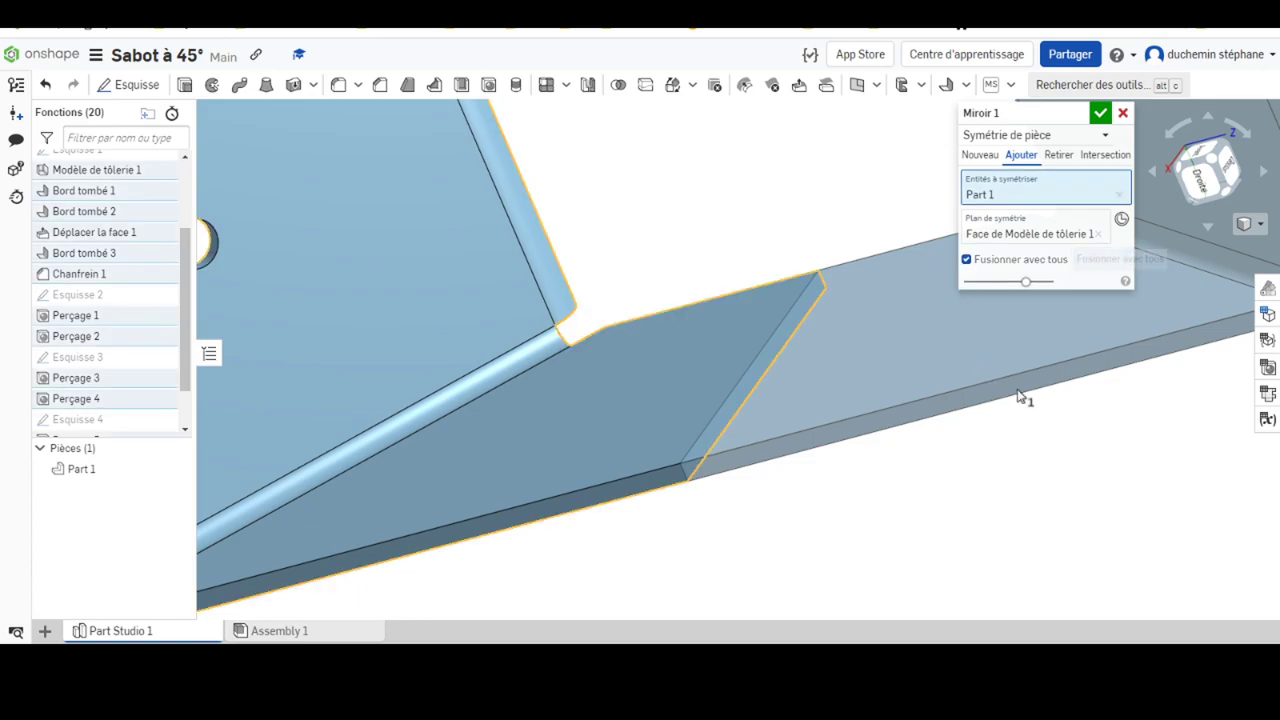
click(1099, 115)
Zoom out and orbit the mirrored joist hanger to inspect it from several angles, including underneath
scroll(650, 343, down, 3)
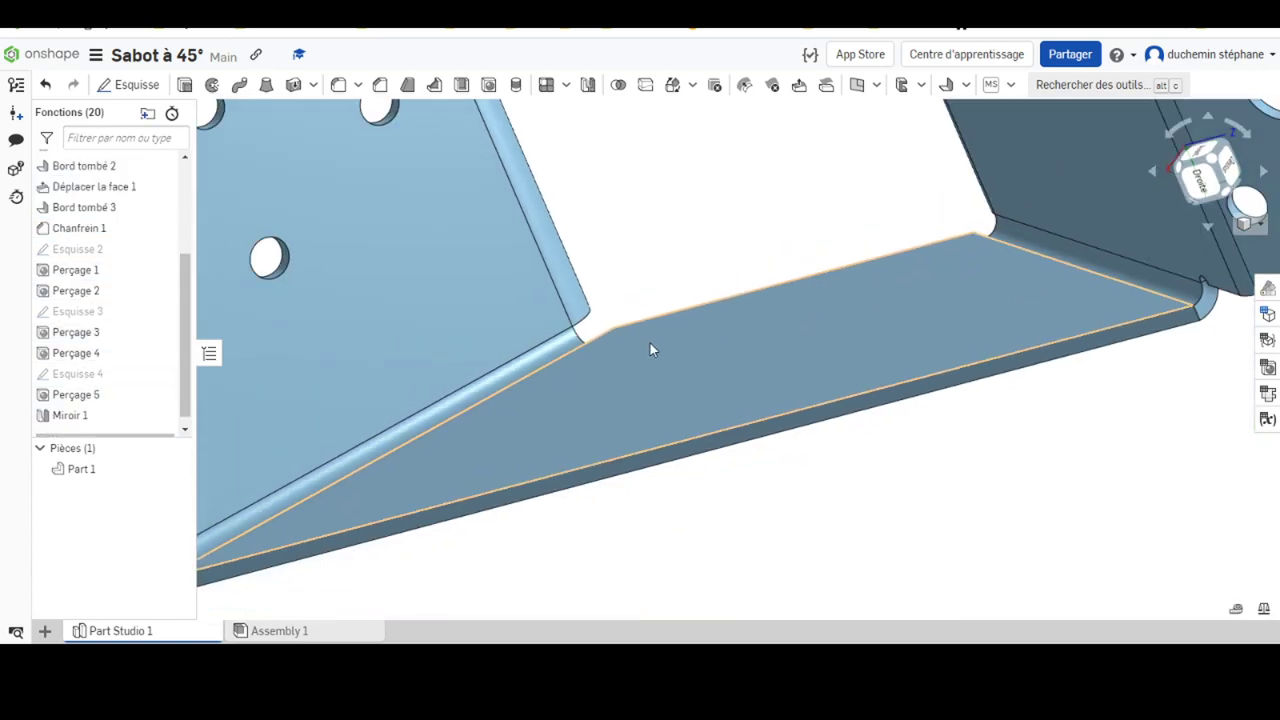
scroll(650, 343, down, 5)
mouse_move(653, 341)
right_down()
mouse_move(740, 397)
mouse_move(680, 443)
mouse_move(733, 367)
mouse_move(820, 363)
mouse_move(866, 297)
mouse_move(826, 391)
mouse_move(822, 464)
mouse_move(843, 457)
mouse_move(848, 427)
right_up()
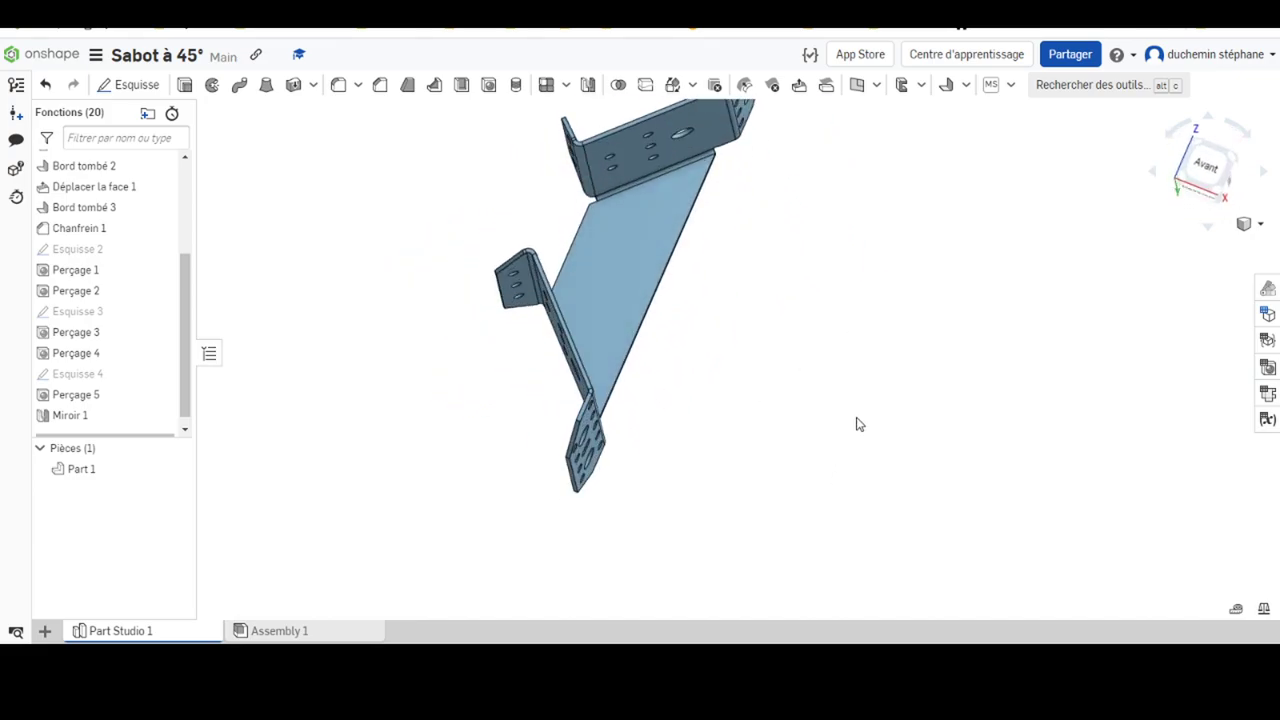
mouse_move(757, 320)
right_down()
mouse_move(740, 397)
mouse_move(720, 289)
right_up()
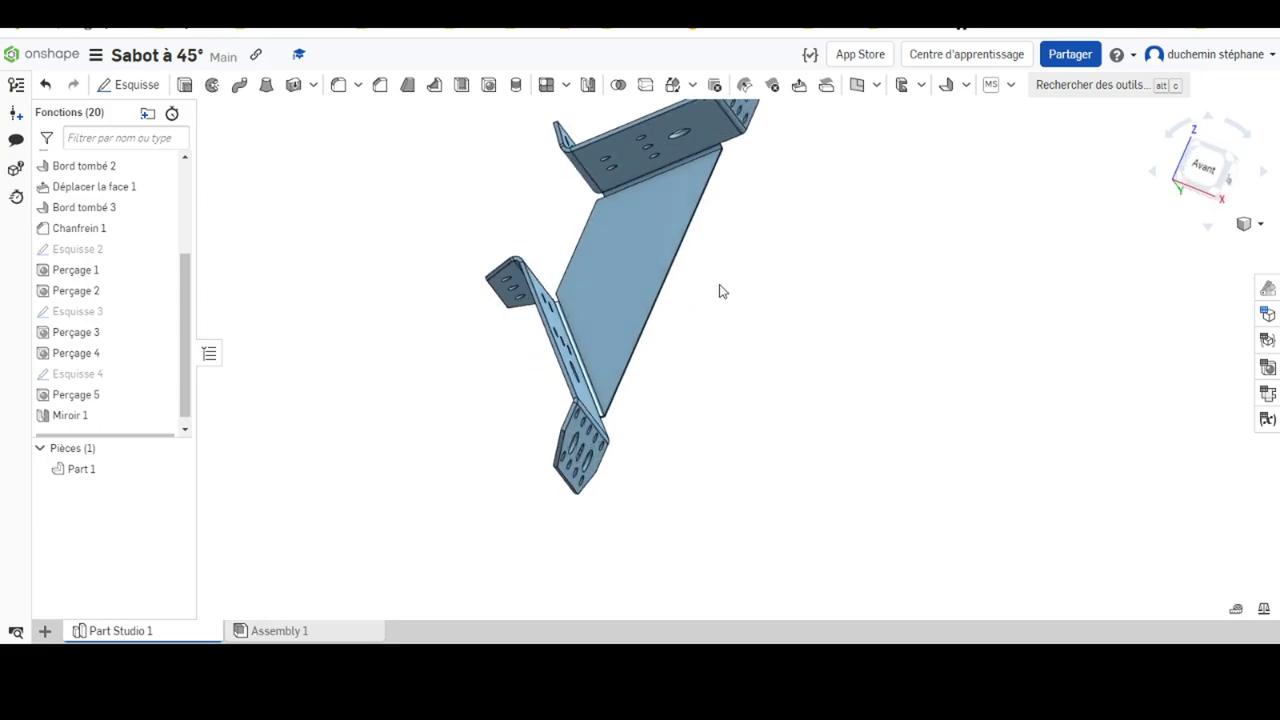
scroll(723, 223, down, 3)
middle_drag(769, 198, 711, 289)
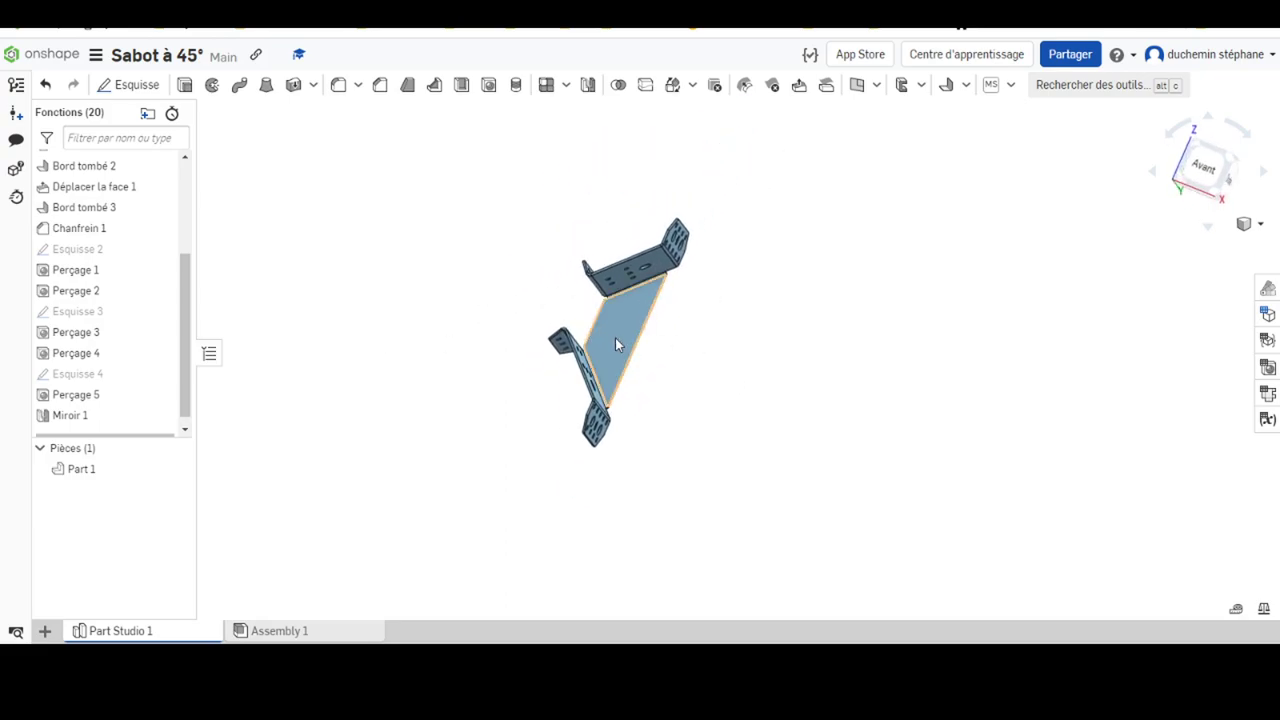
scroll(615, 337, up, 3)
mouse_move(696, 366)
right_down()
mouse_move(689, 303)
mouse_move(672, 308)
right_up()
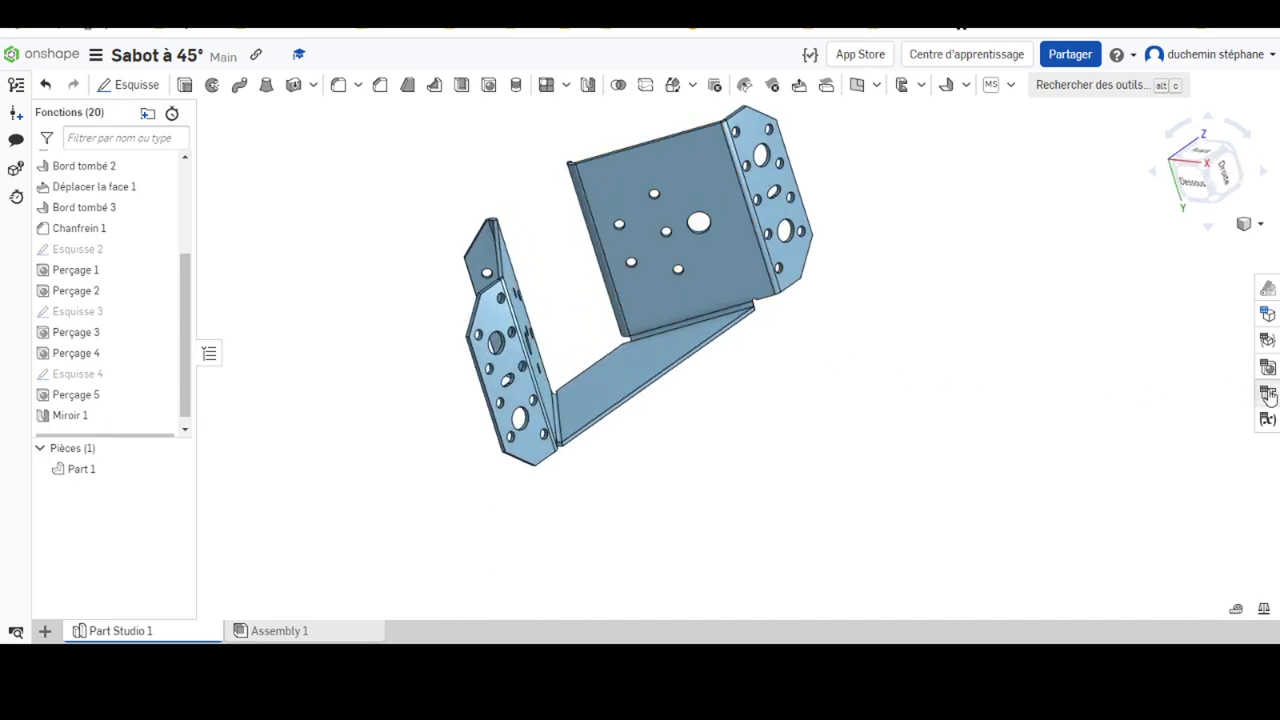
scroll(75, 245, up, 3)
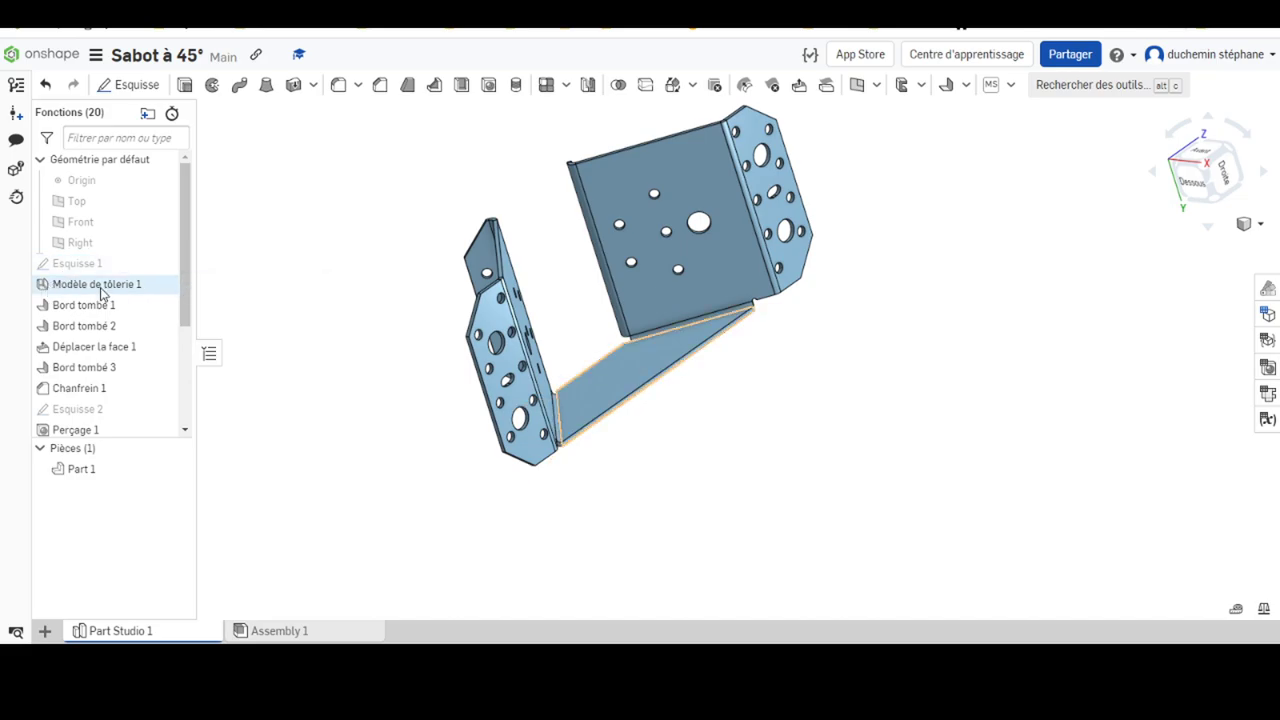
click(1269, 394)
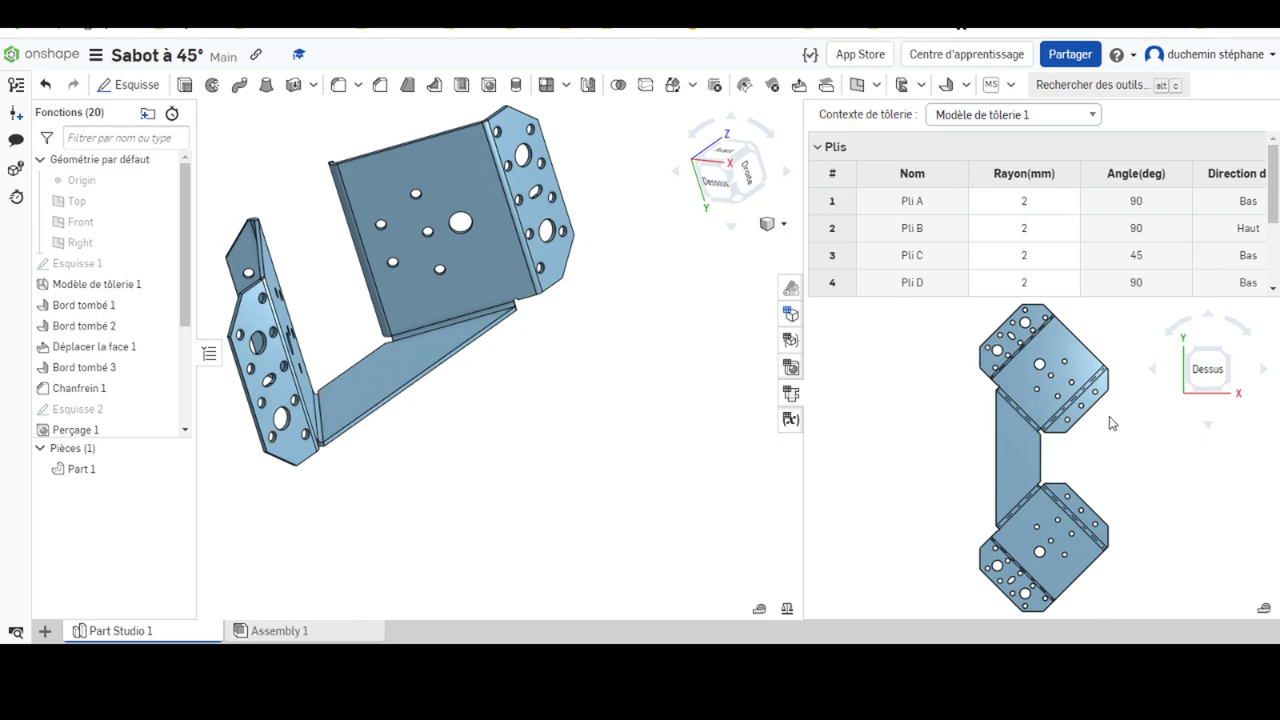
right_click(928, 536)
scroll(1100, 570, down, 3)
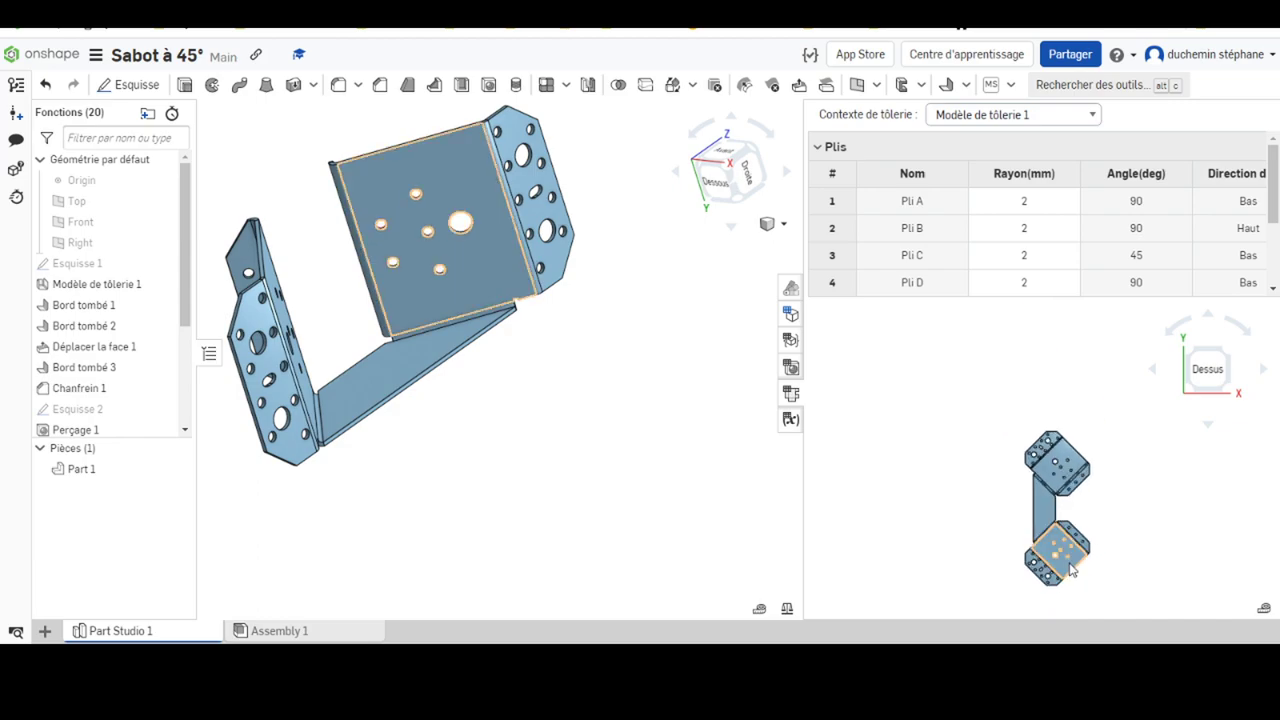
scroll(1100, 570, up, 3)
scroll(1070, 332, down, 3)
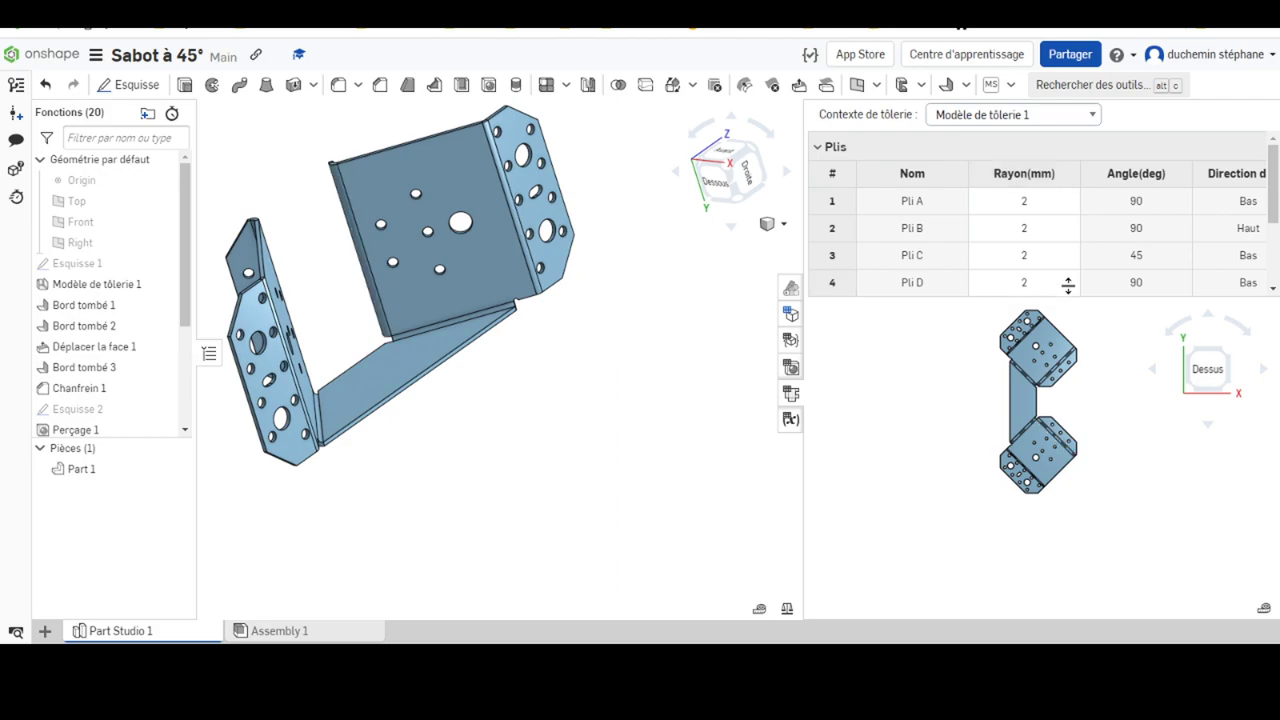
drag(1274, 170, 1275, 290)
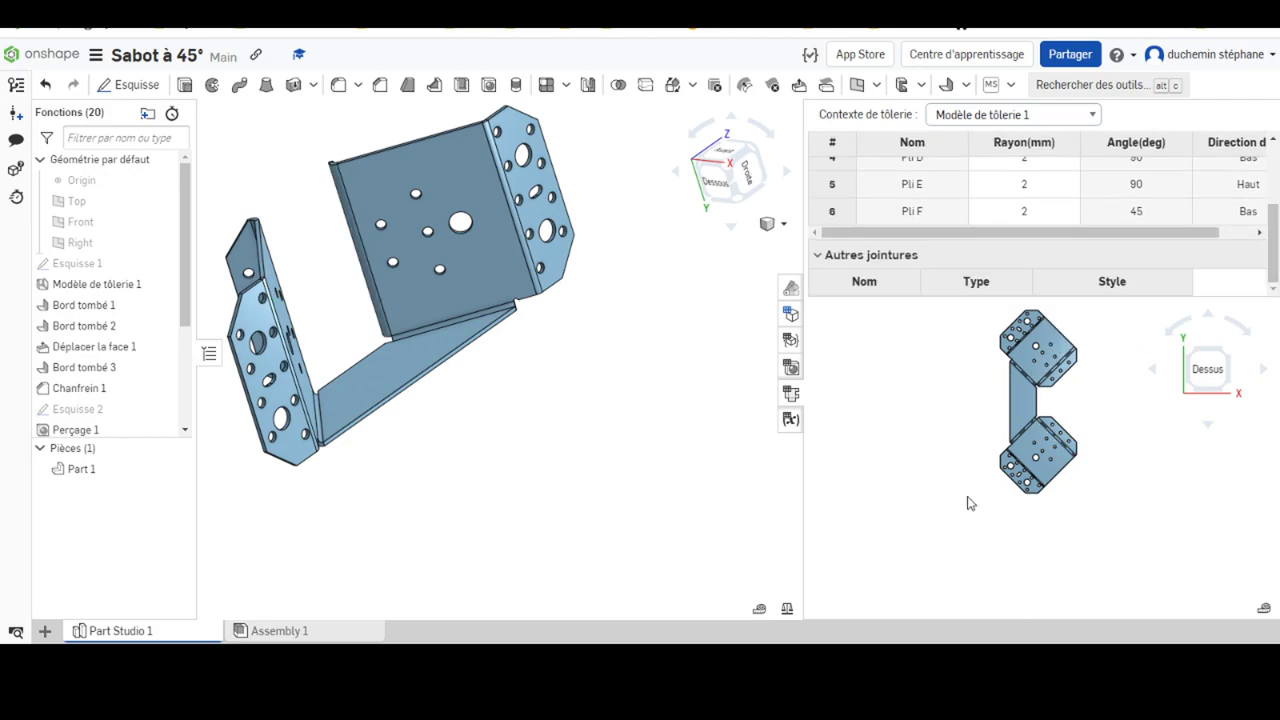
drag(1277, 248, 1276, 188)
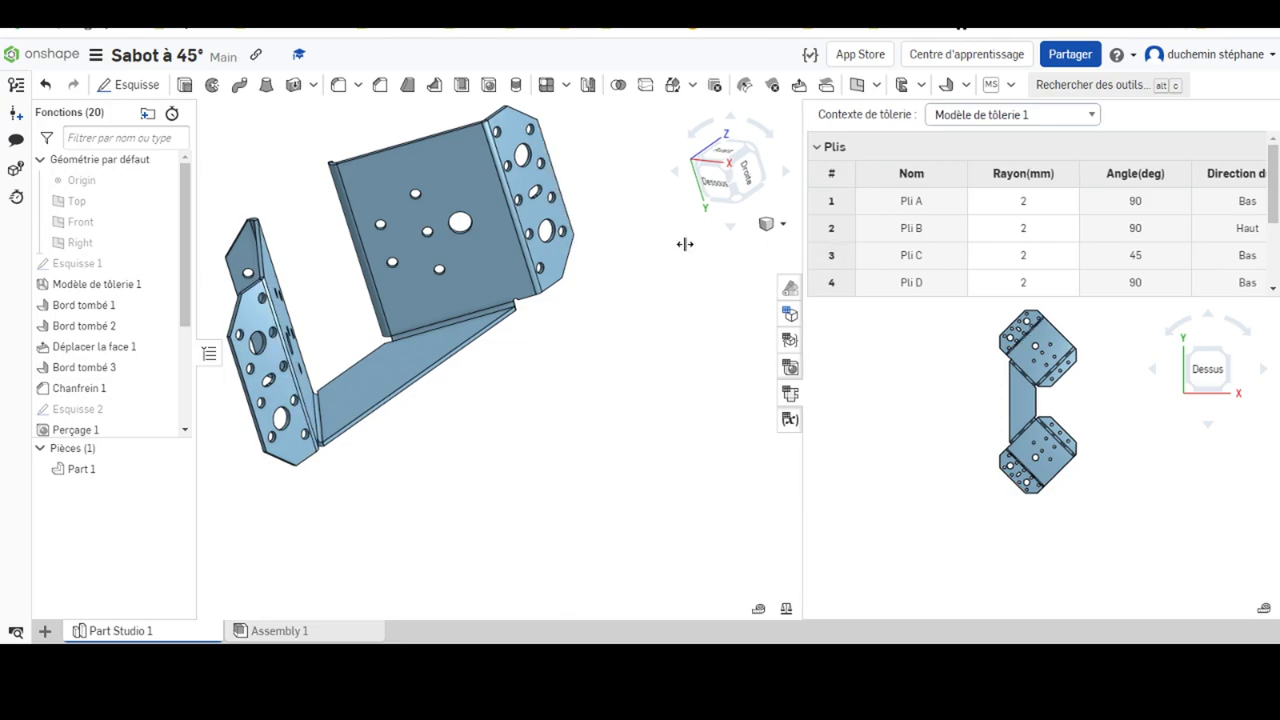
drag(804, 244, 677, 248)
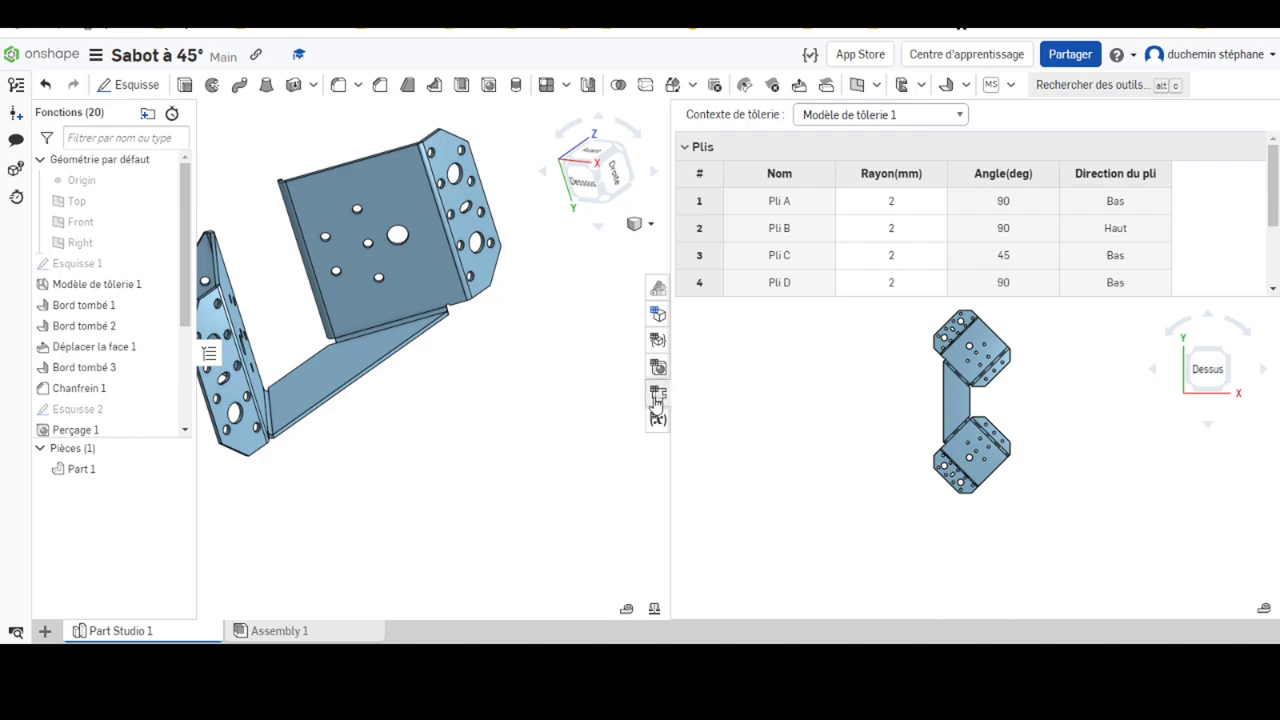
click(657, 396)
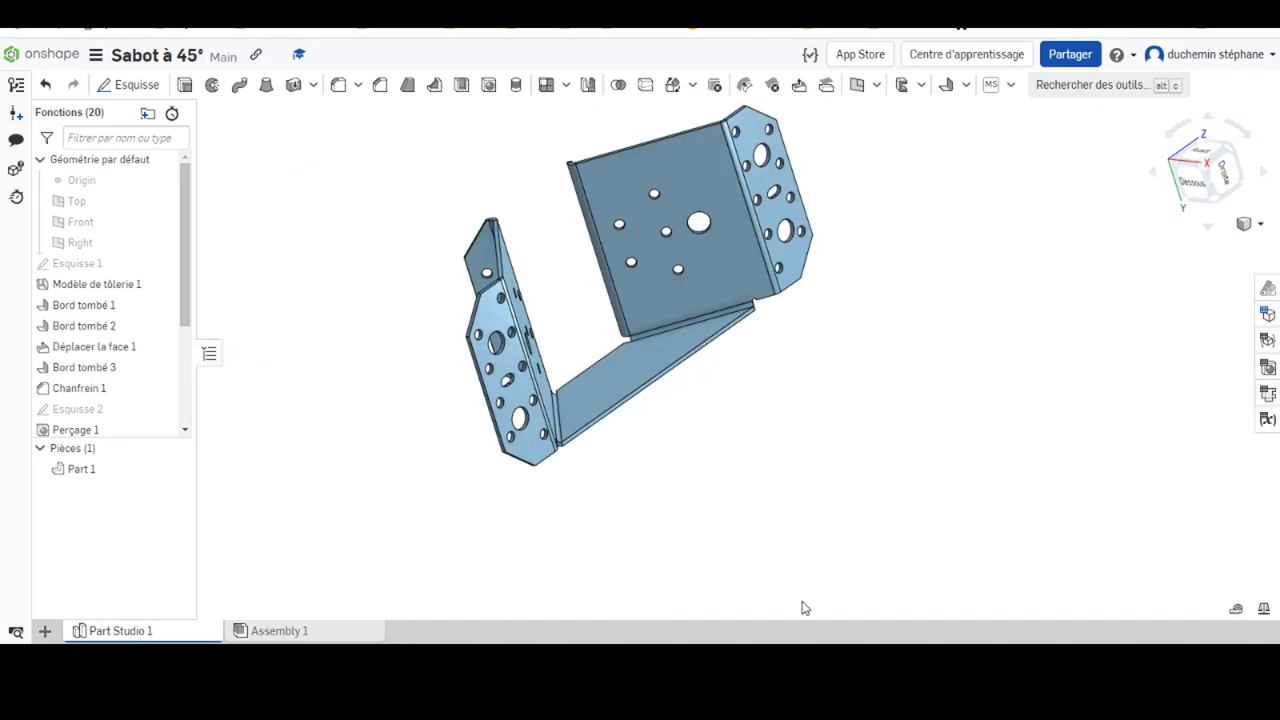
Rename the bracket part in the Parts list from 'Part 1' to 'Sabot'
mouse_move(805, 608)
right_down()
mouse_move(749, 549)
mouse_move(734, 591)
mouse_move(746, 554)
mouse_move(822, 534)
mouse_move(830, 588)
right_up()
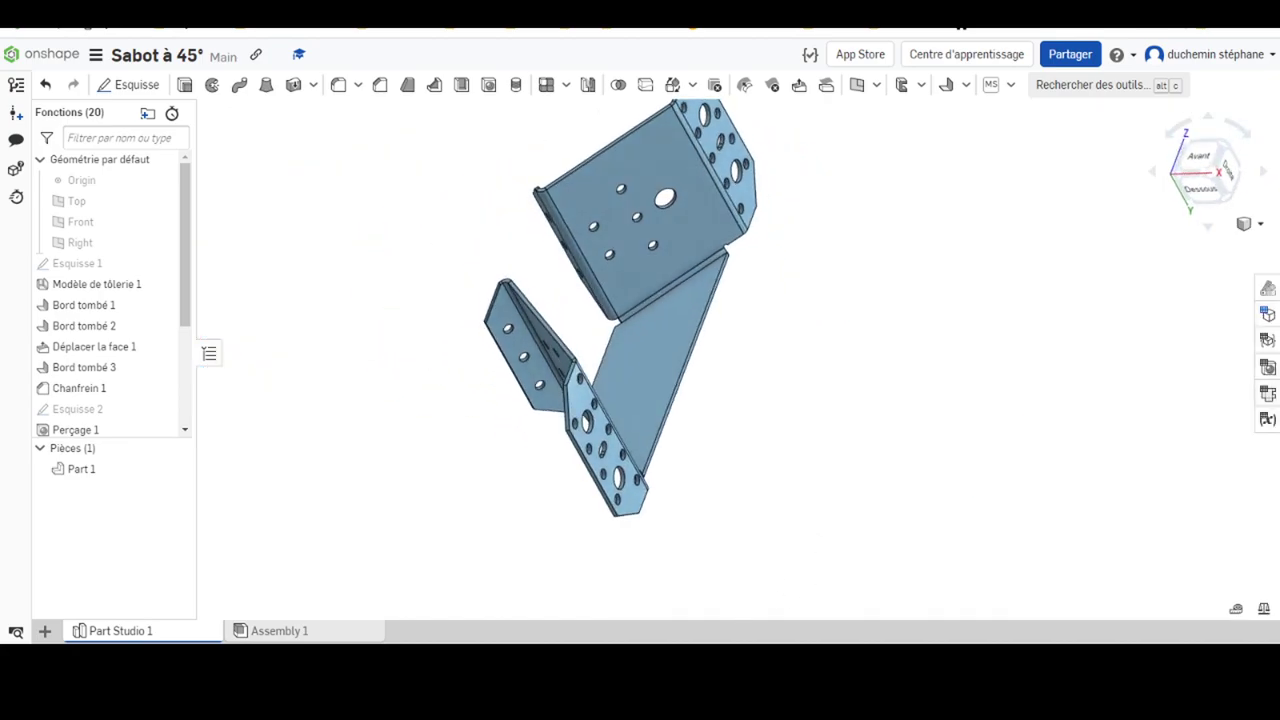
right_click(86, 472)
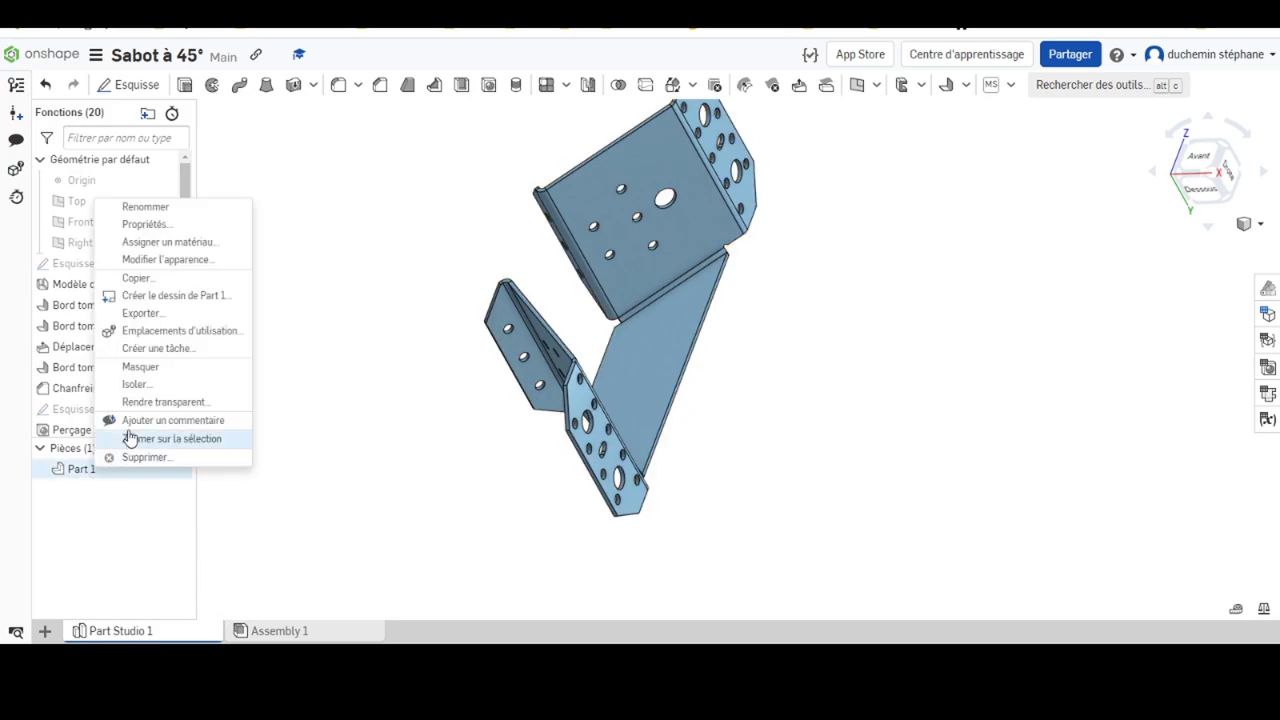
click(145, 207)
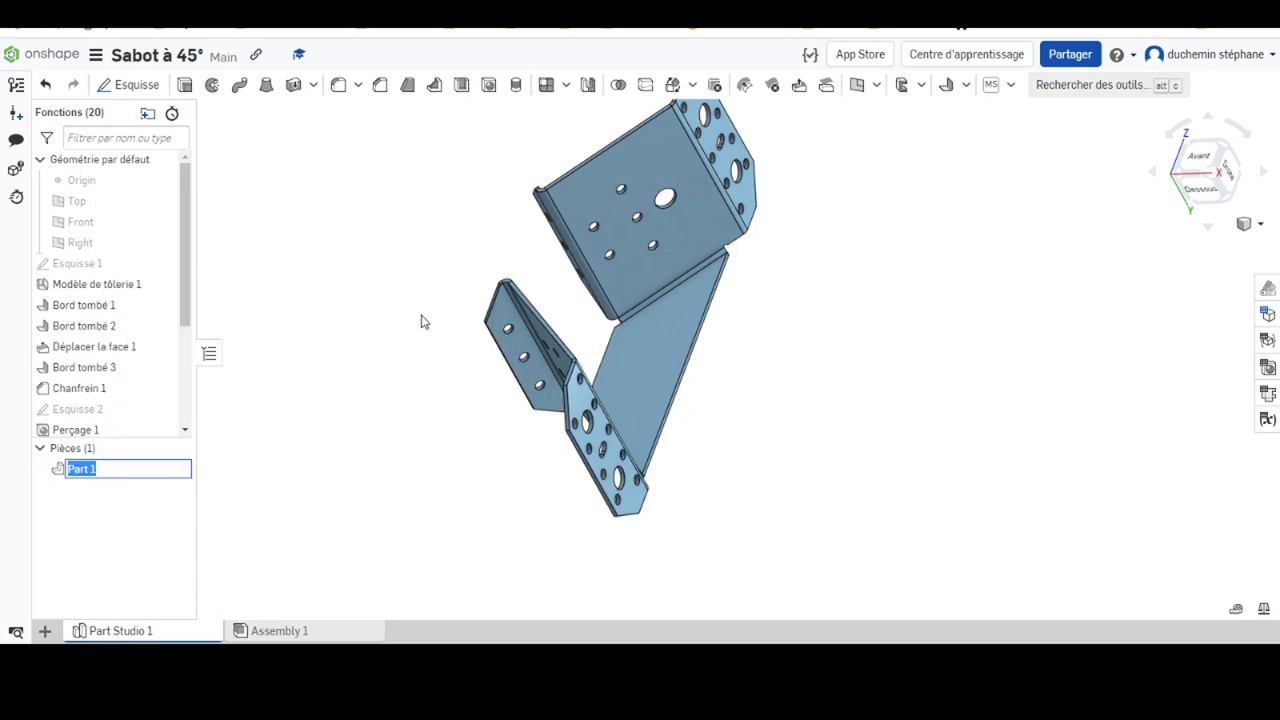
text(Sabot)
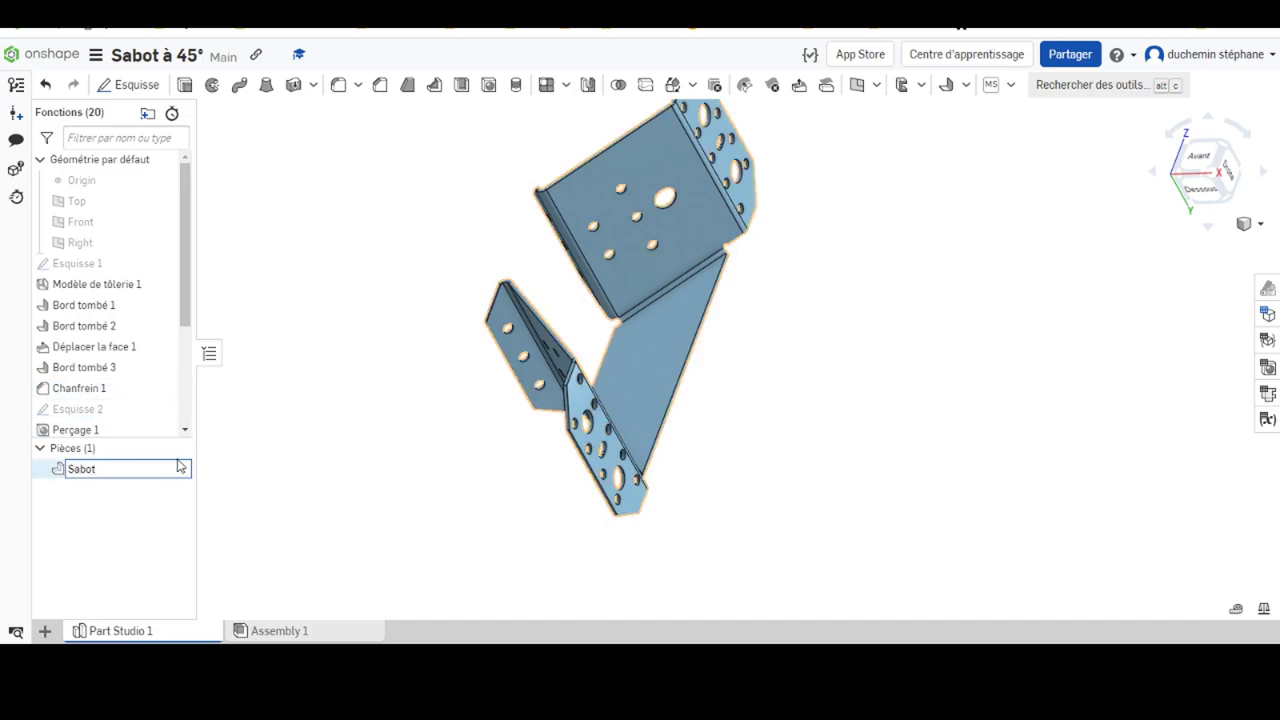
click(228, 462)
click(70, 466)
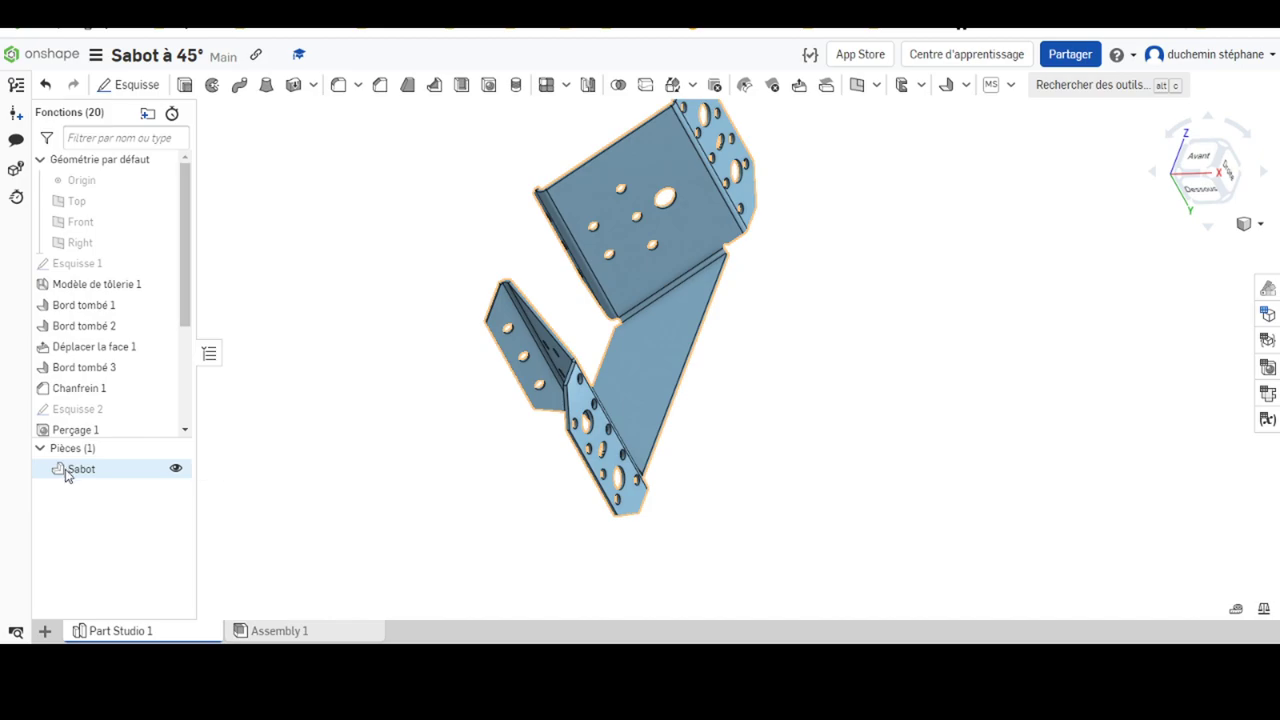
click(66, 474)
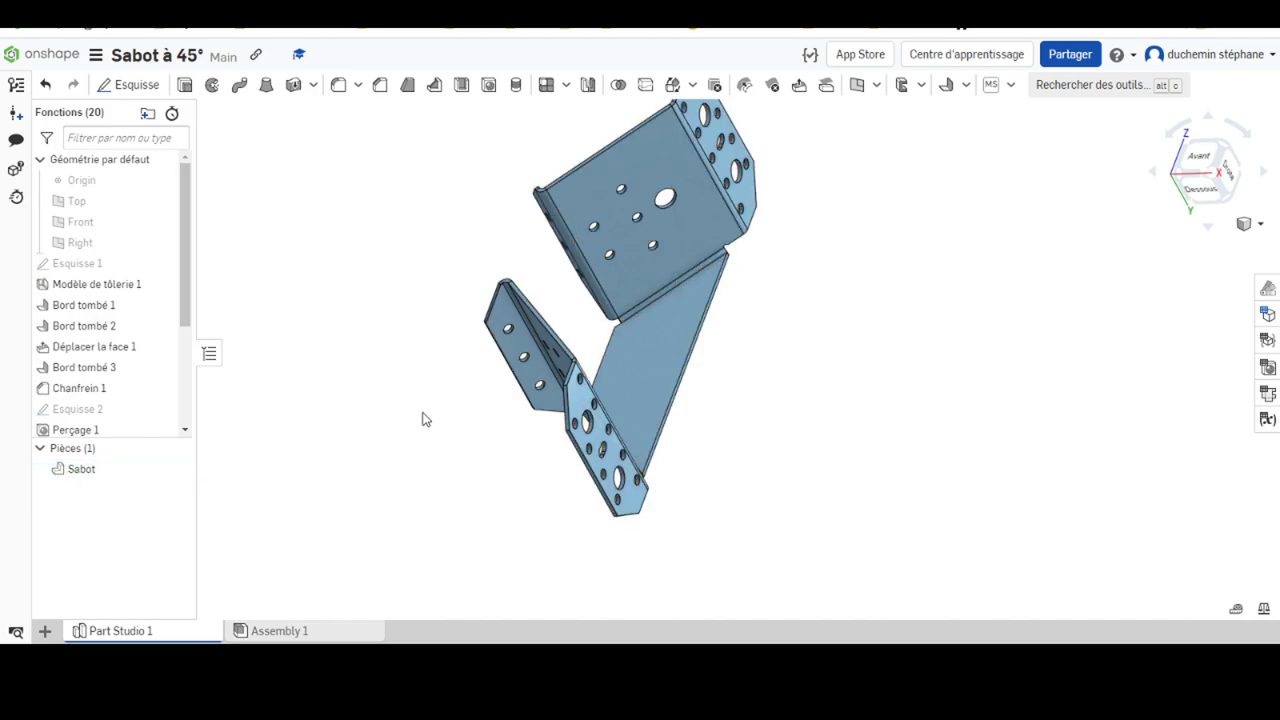
Turn the Sabot bracket around its vertical axis, then settle on the isometric view
key(Right)
key(Right)
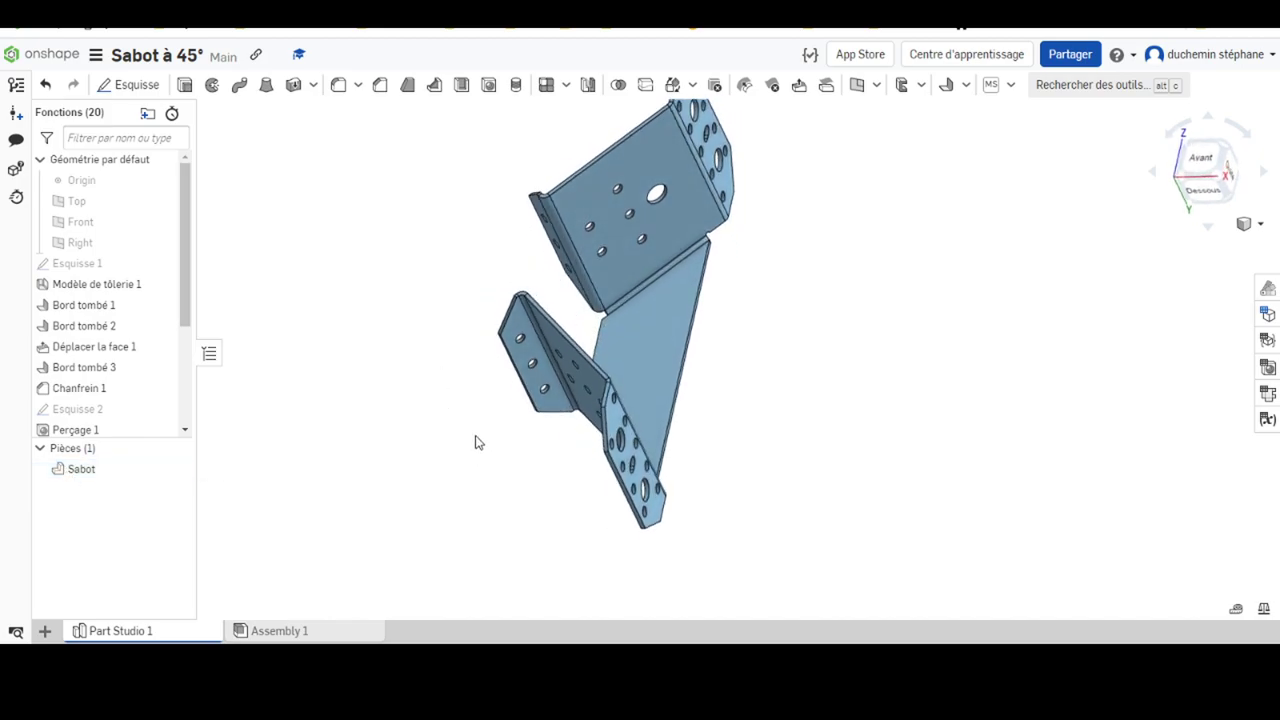
key(Right)
key(Right)
key(Right)
key(Right)
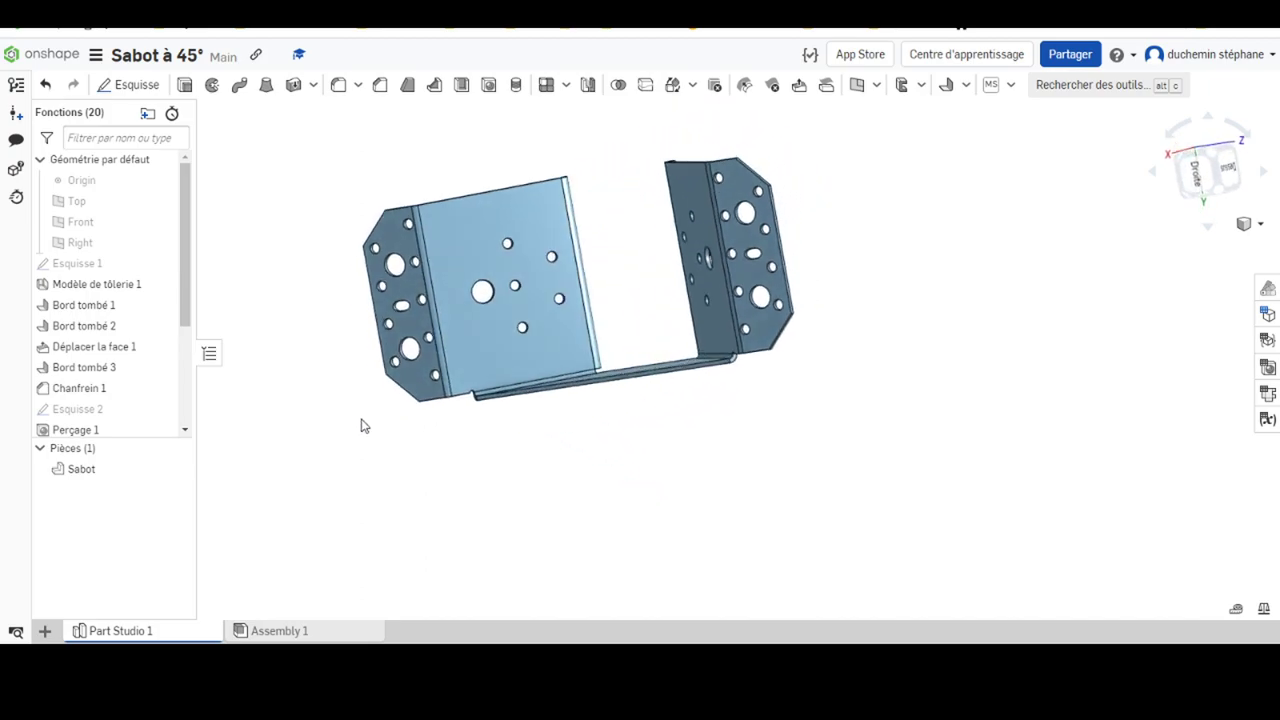
key(Right)
key(Right)
key(Right)
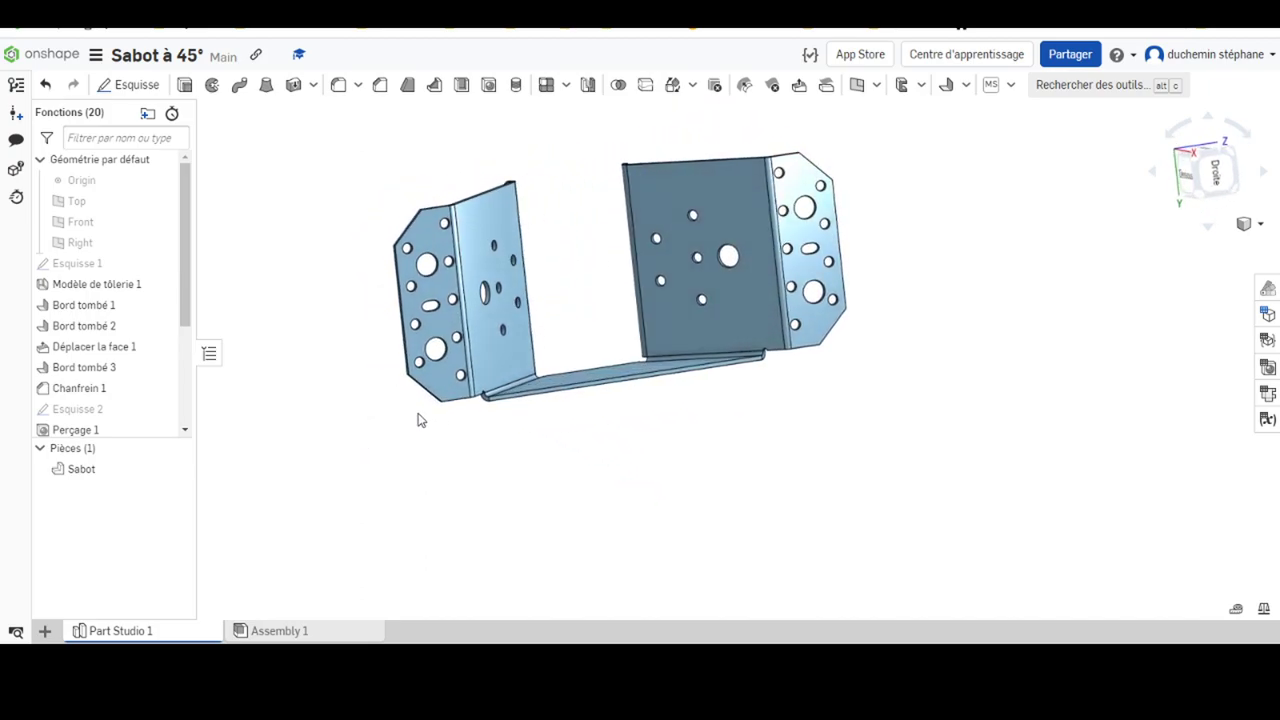
key(shift+7)
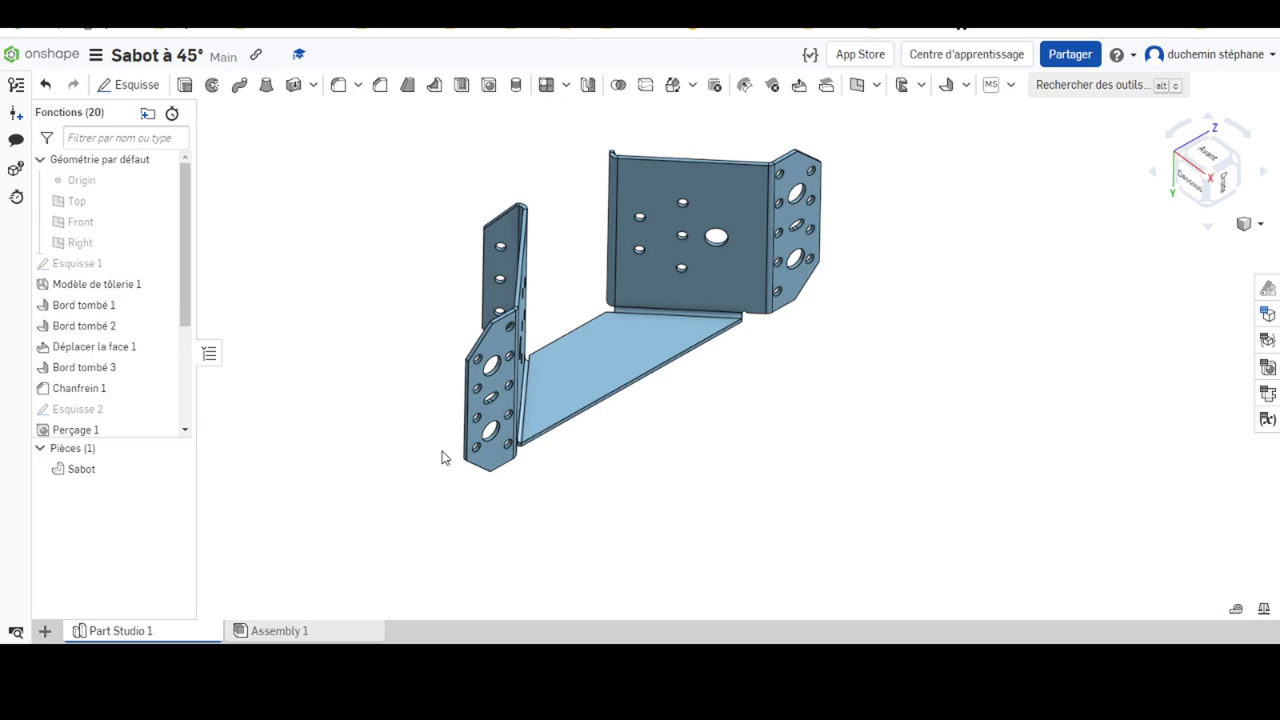